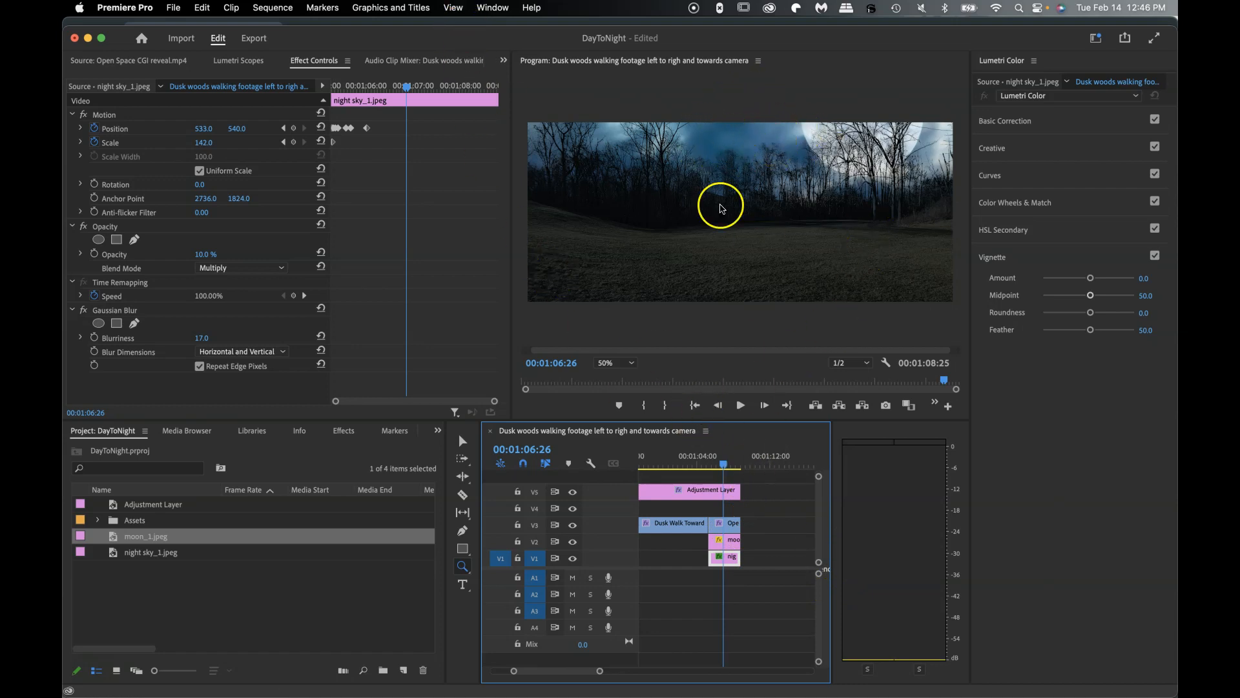
- Try to darken the night sky image by lowering the highlight end of its Lumetri RGB curve
key(v)
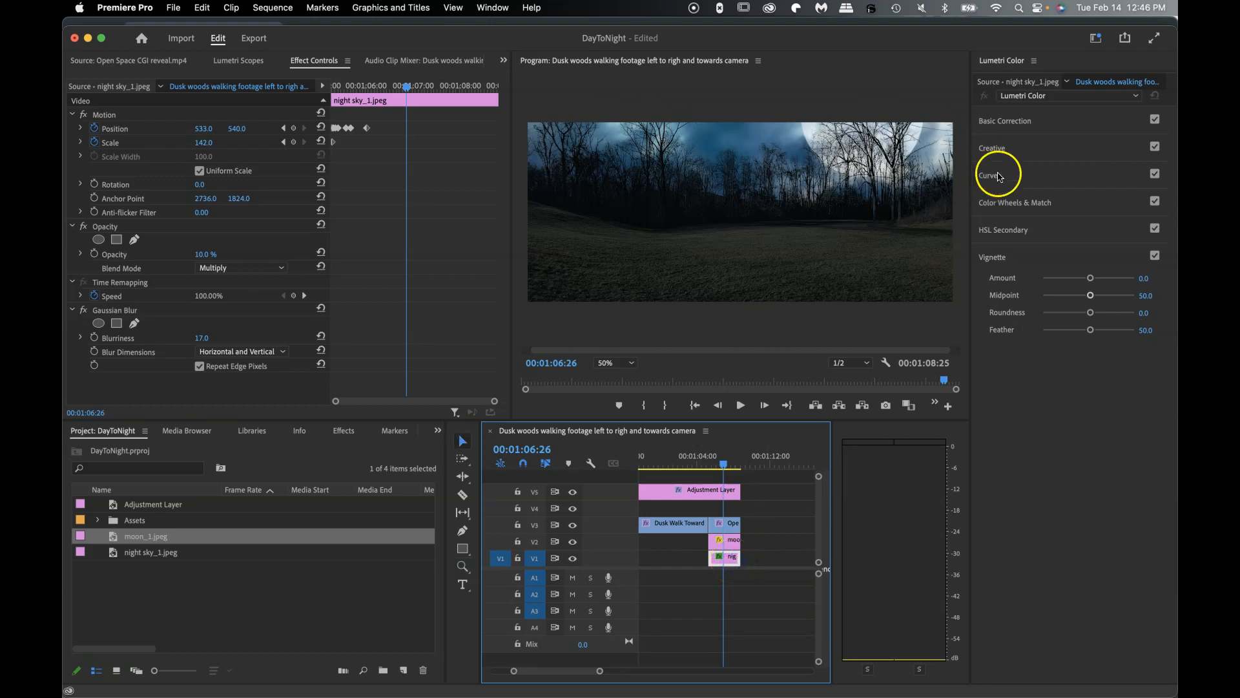
click(1008, 122)
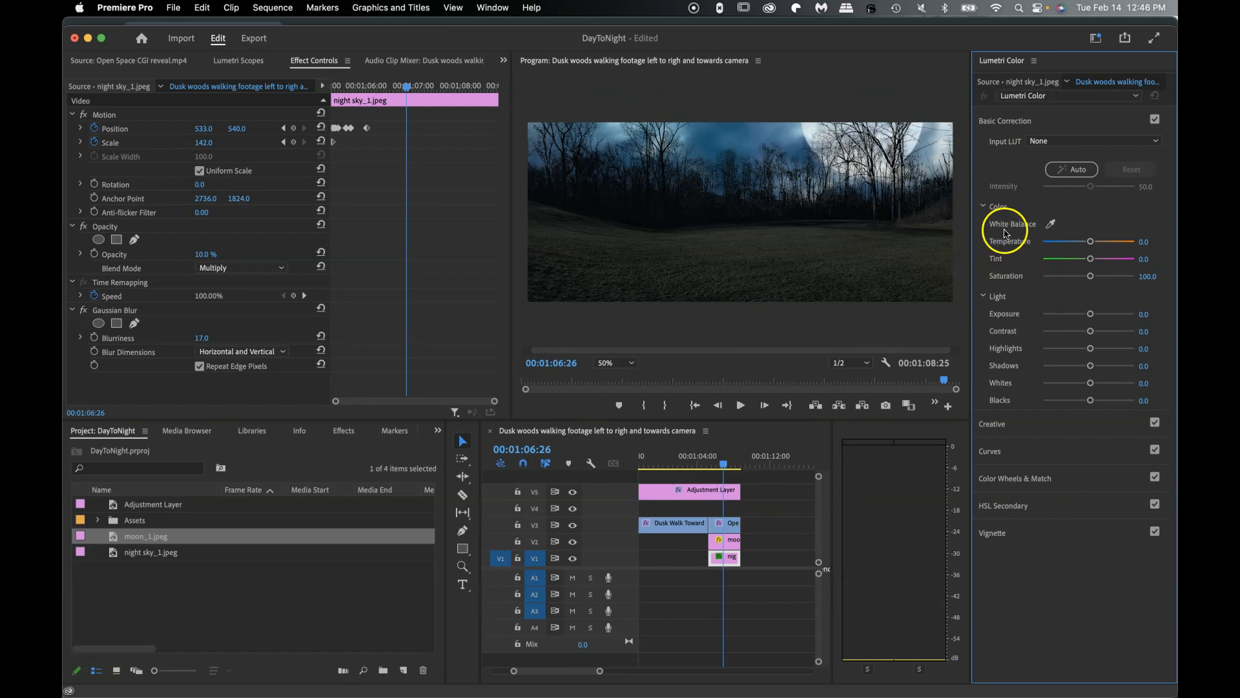
click(1011, 427)
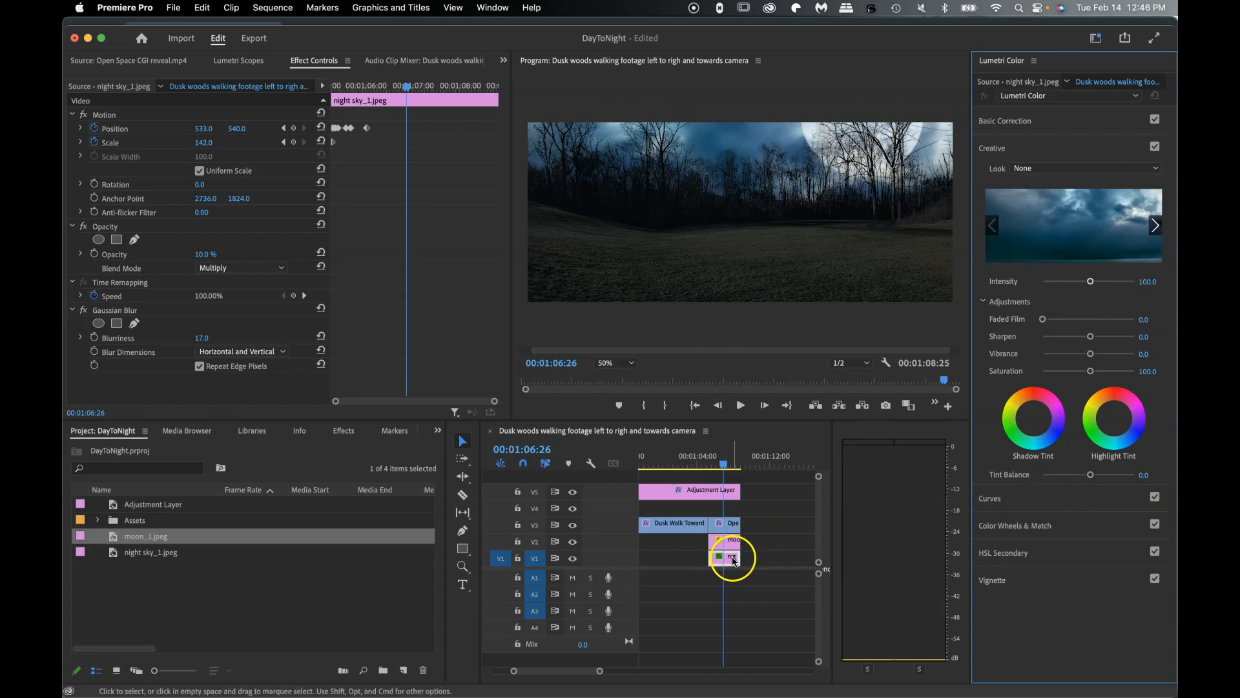
click(1015, 502)
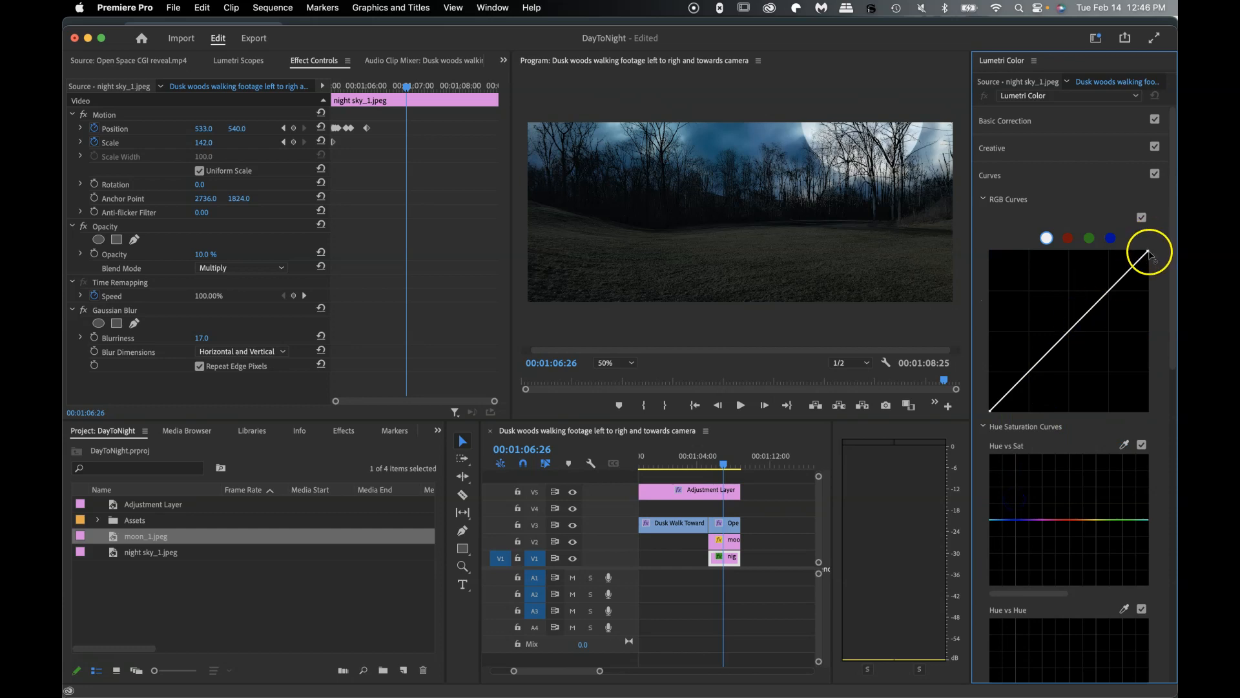
drag(1149, 258, 1161, 305)
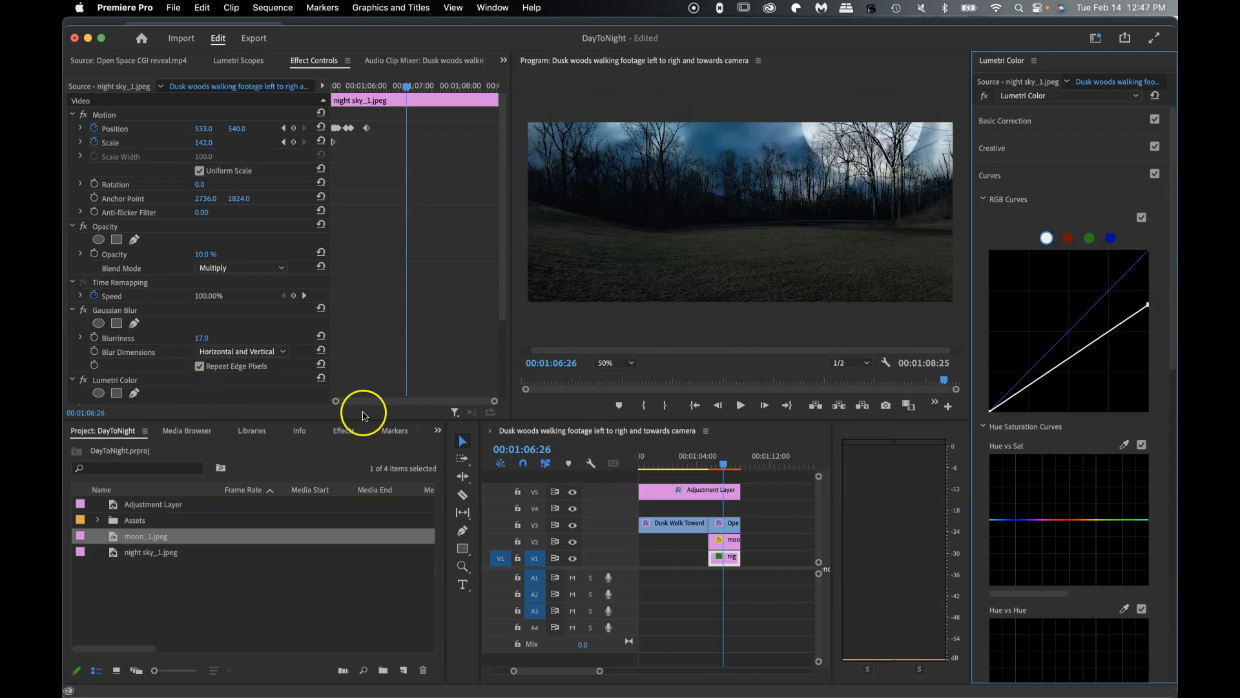
double_click(1030, 385)
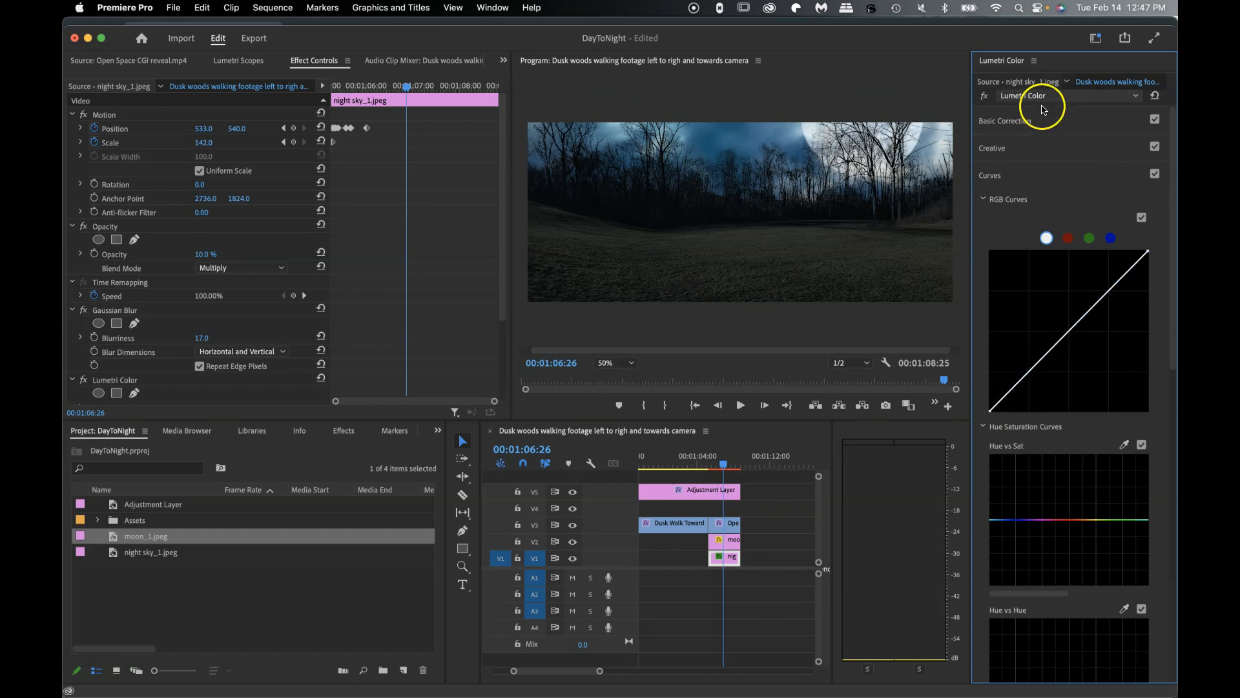
- Set the night sky image's exposure to -2.8 and contrast to 28.1, and play back the shot to check it
click(1031, 120)
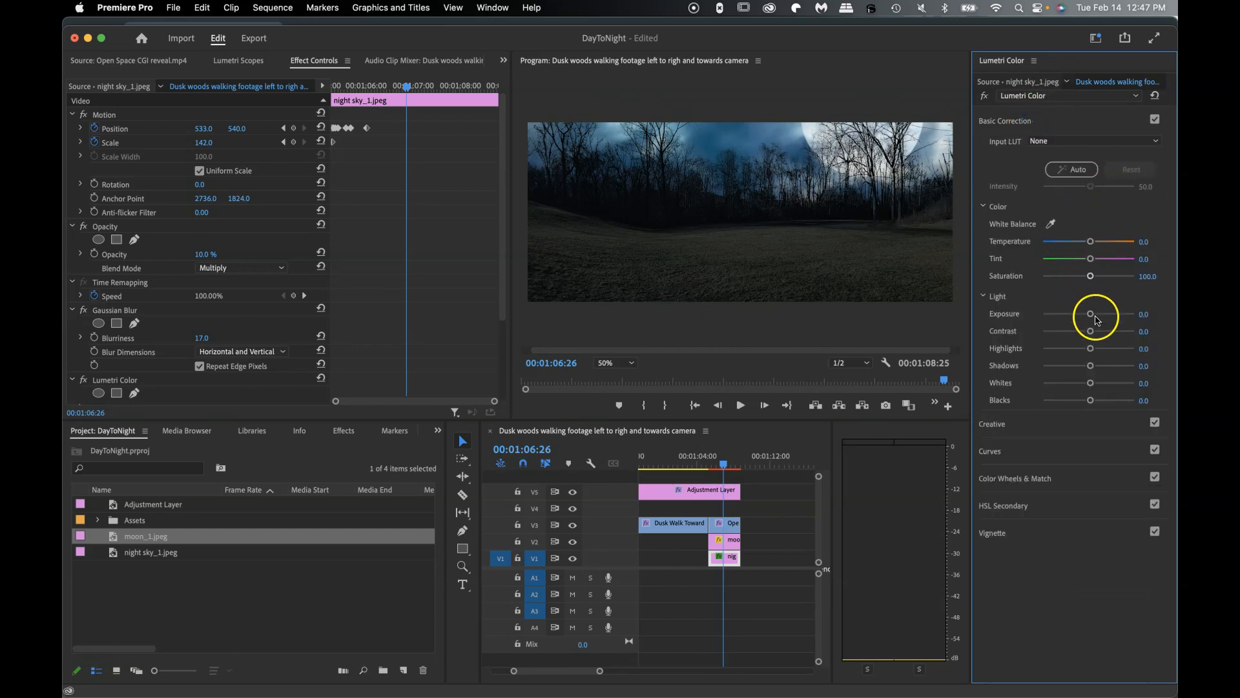
mouse_move(1066, 319)
mouse_down()
mouse_move(1093, 317)
mouse_move(1074, 314)
mouse_up()
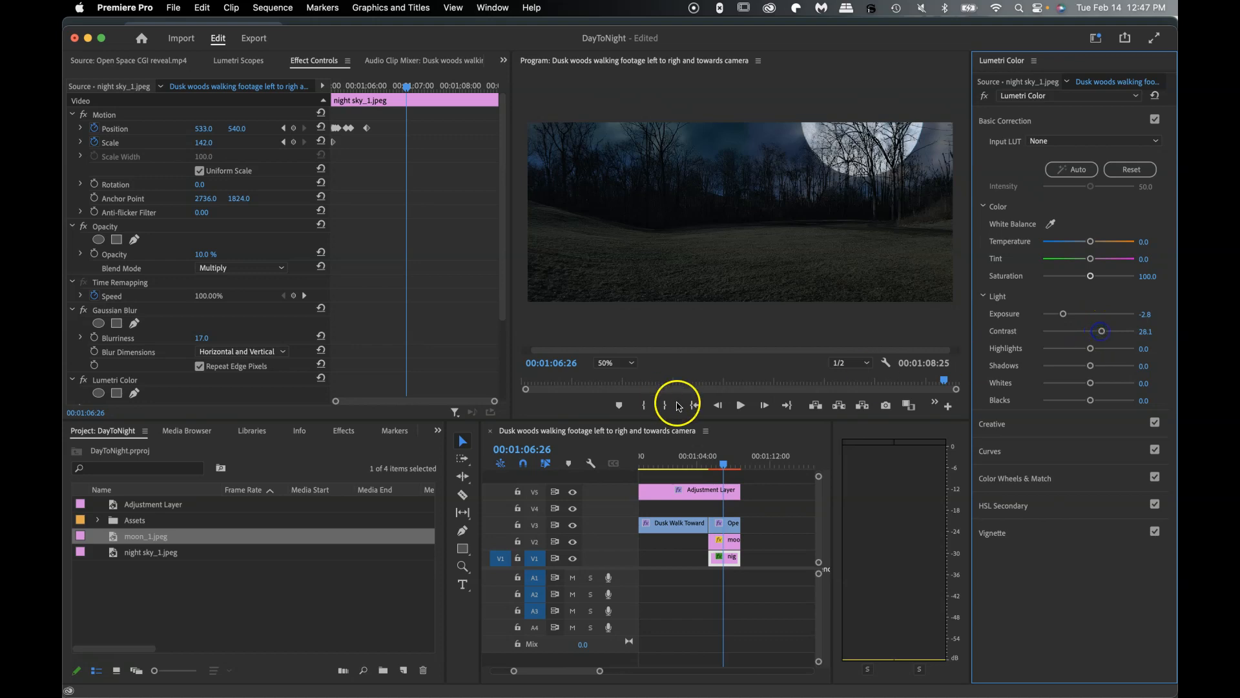
click(714, 464)
drag(714, 467, 712, 464)
key(space)
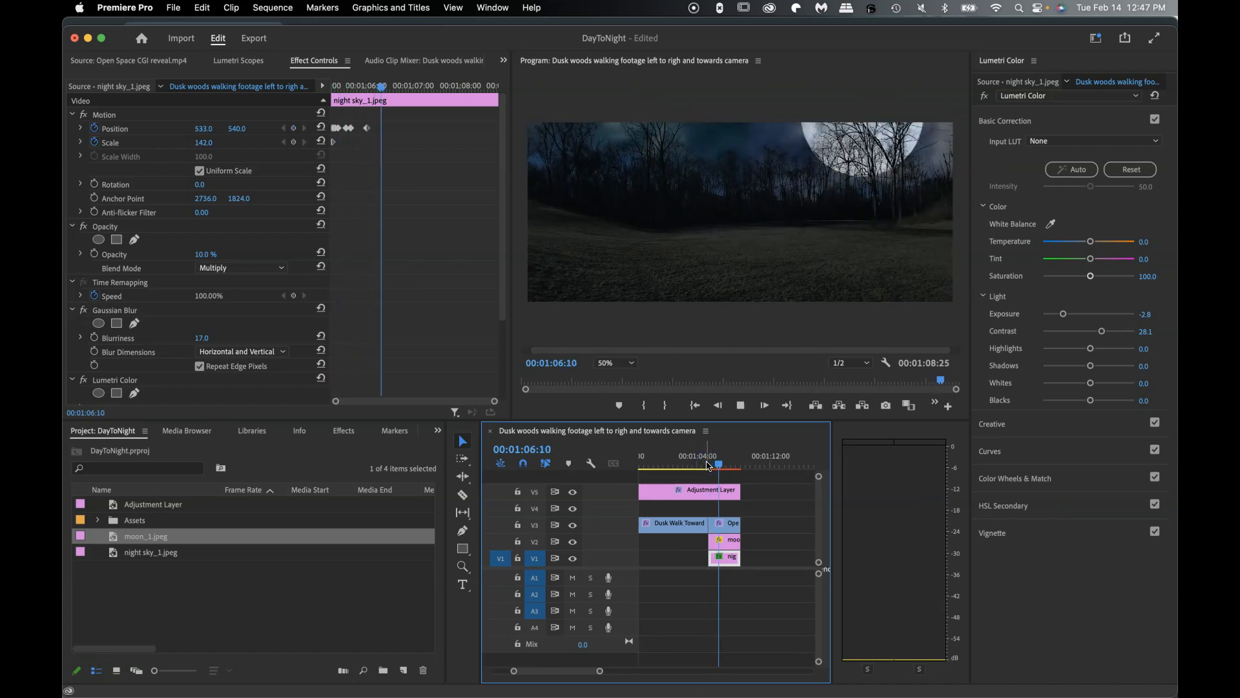
key(space)
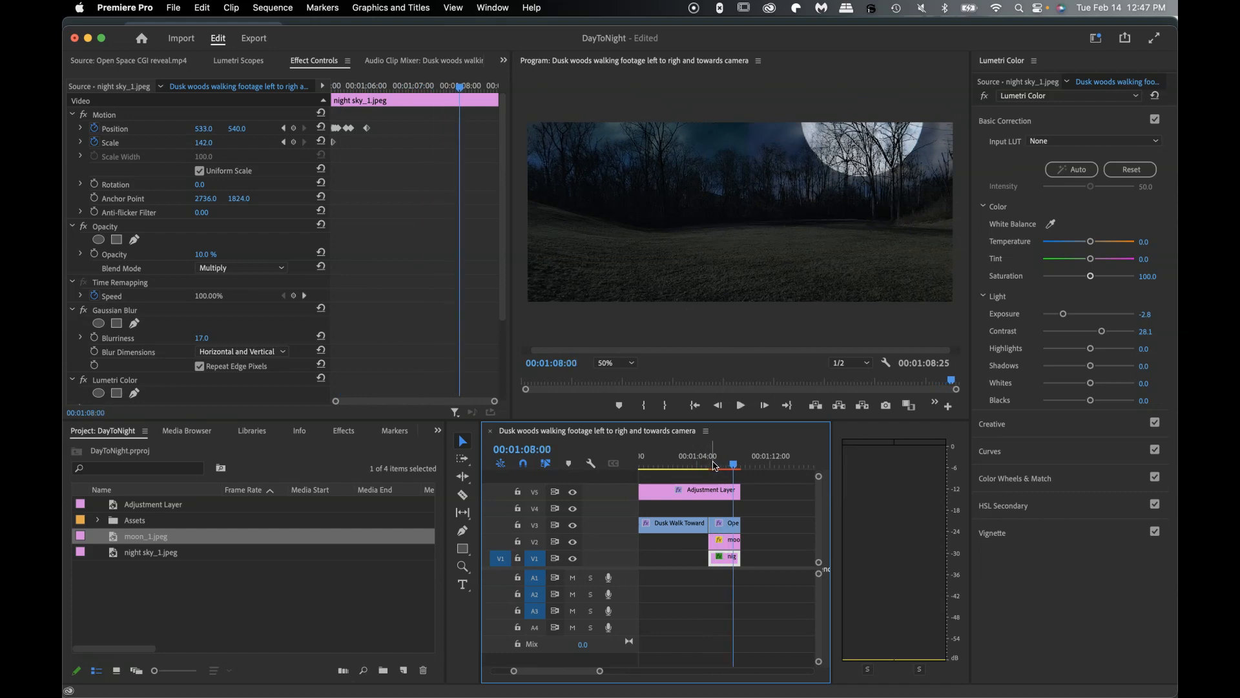
- Shift the moon image horizontally to X 1743 at 00:01:06:23 and start keyframing its position there
drag(734, 468, 712, 462)
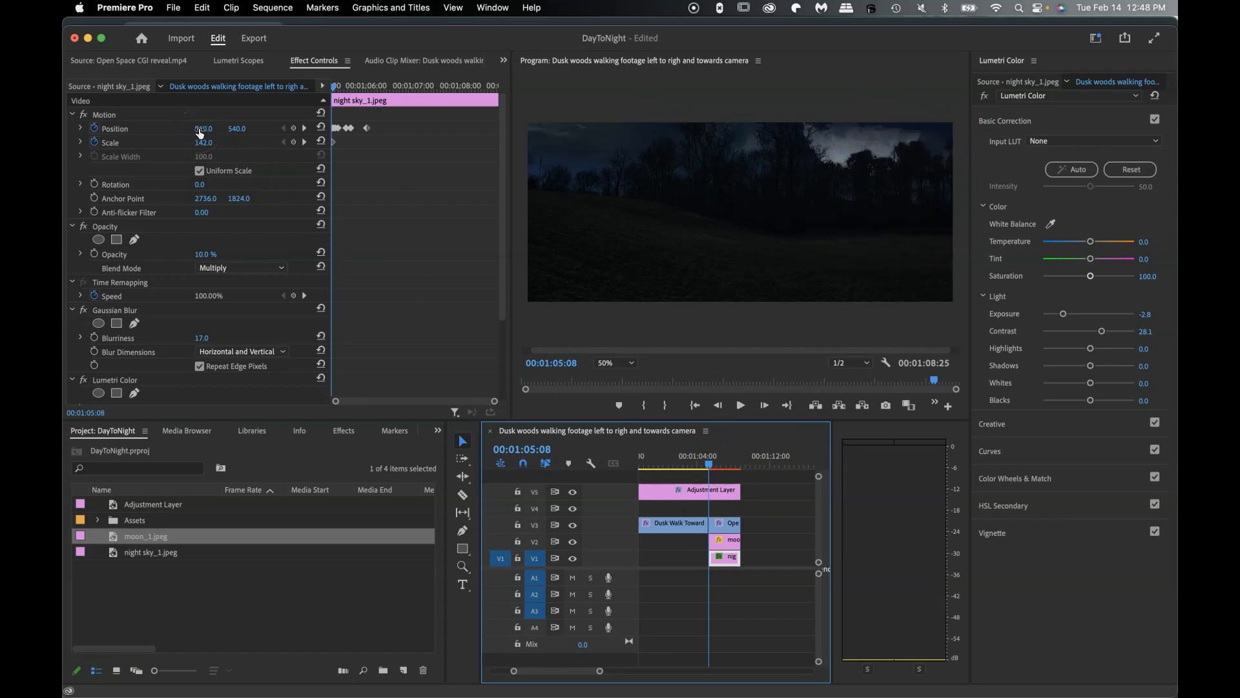
click(726, 540)
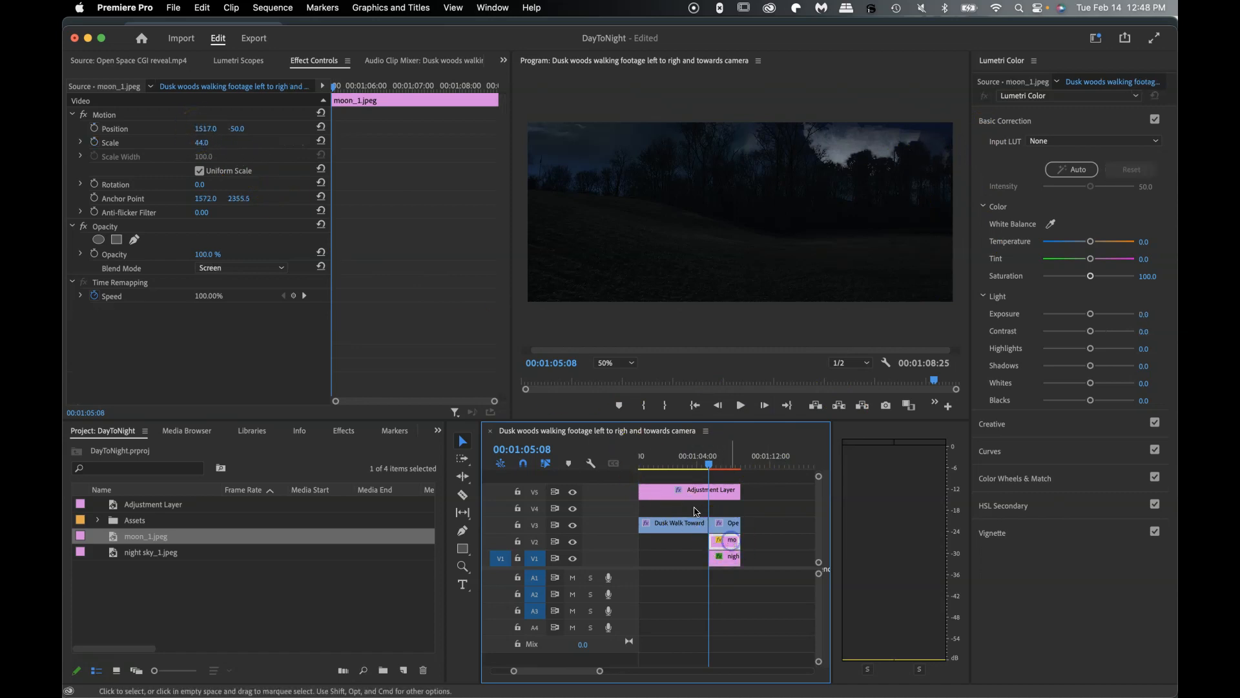
drag(206, 129, 206, 128)
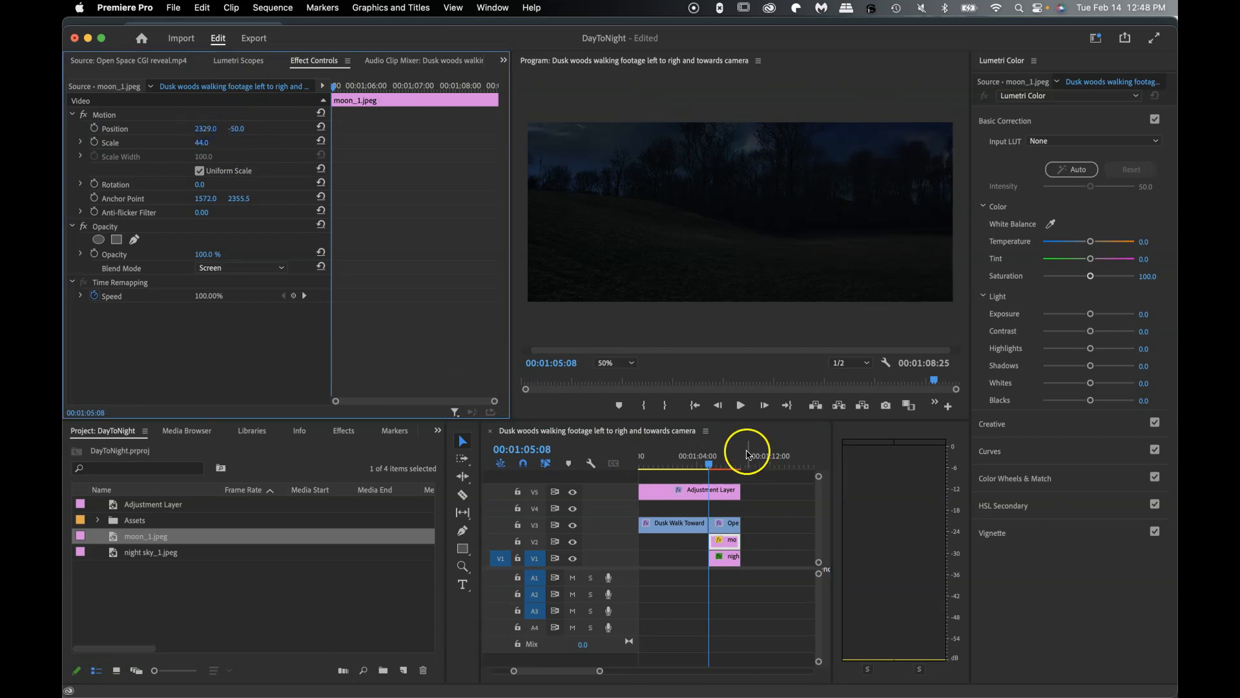
drag(710, 463, 725, 466)
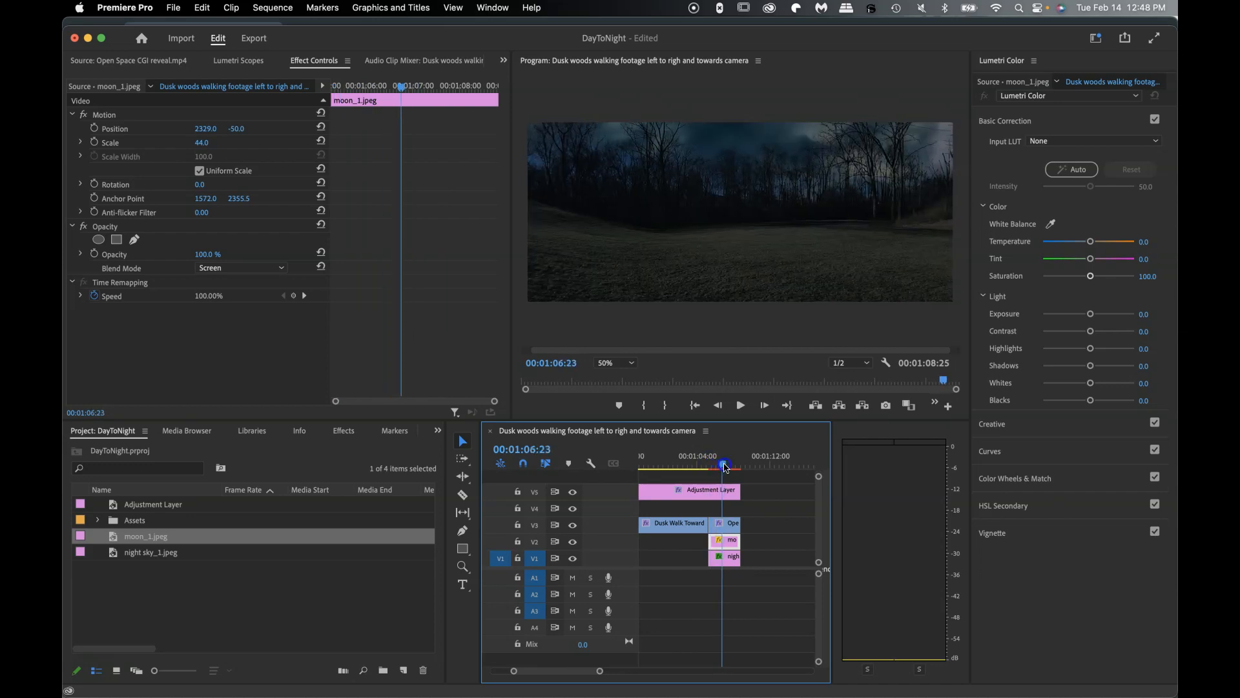
click(202, 128)
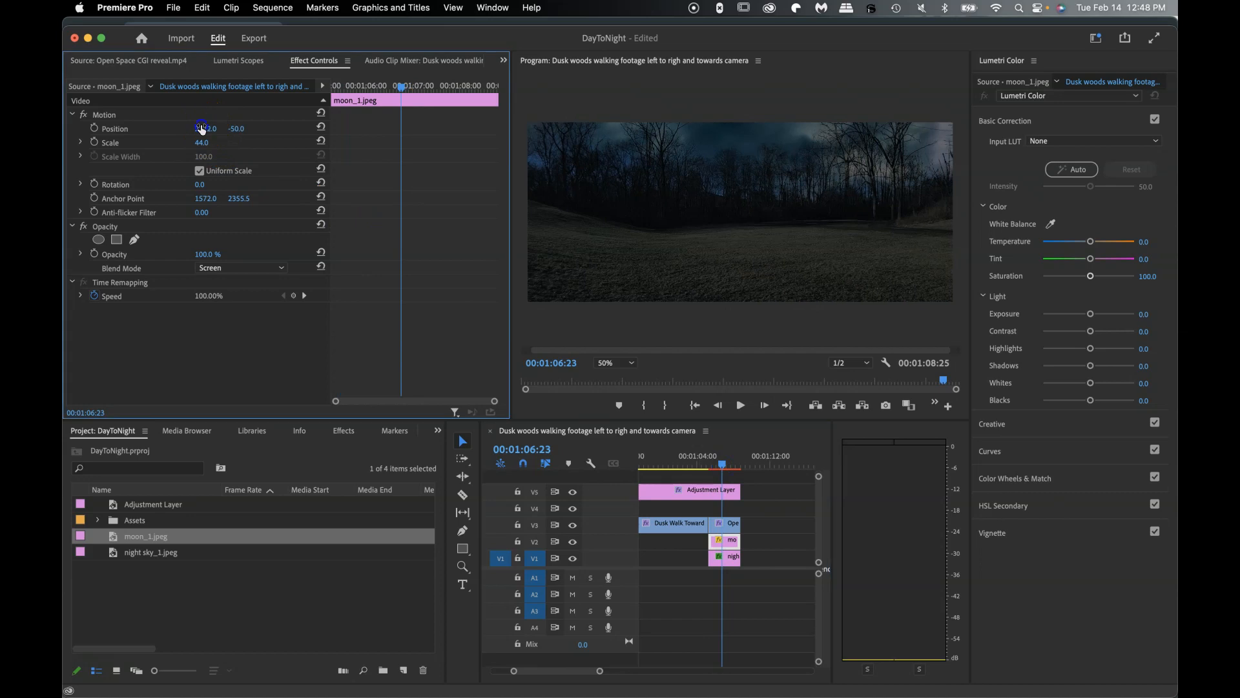
drag(202, 128, 200, 128)
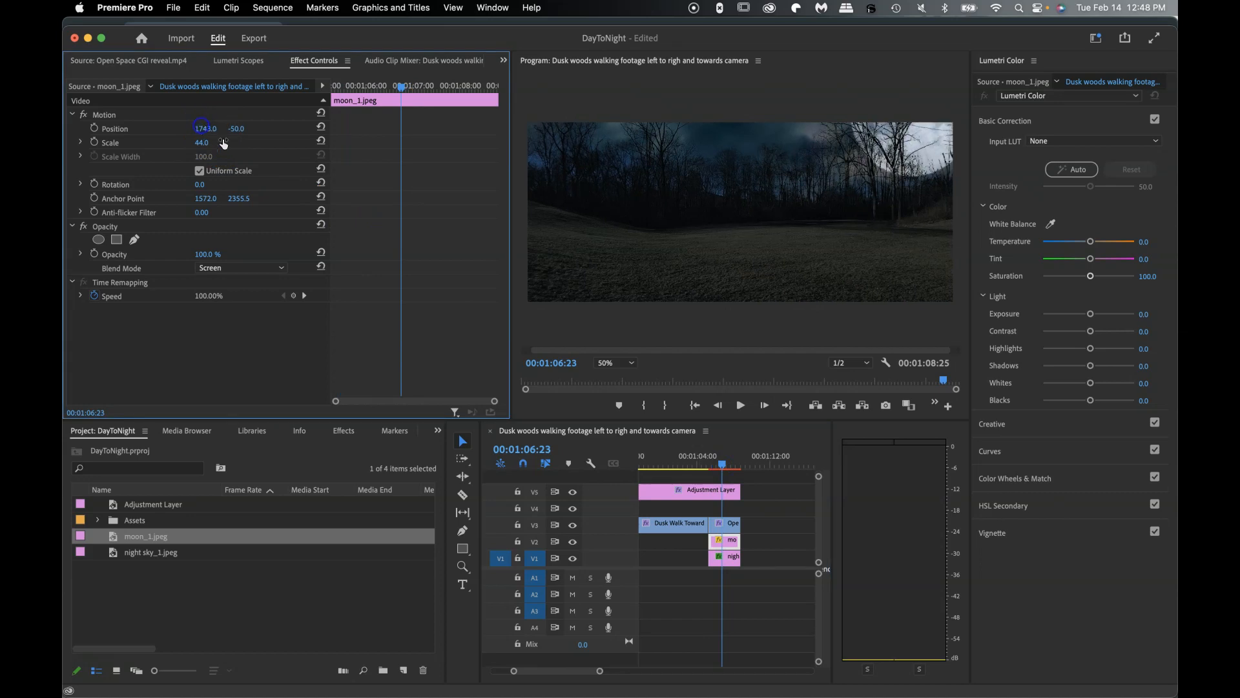
click(95, 129)
- Keyframe the moon's horizontal position at two earlier points, just after the clip's start and at the start itself
drag(401, 86, 338, 87)
drag(199, 129, 206, 129)
drag(338, 86, 333, 86)
drag(202, 128, 212, 128)
- Play back the moon's motion, delete the middle position keyframe, and move the last keyframe earlier
key(space)
mouse_move(388, 86)
mouse_down()
mouse_move(353, 88)
mouse_move(373, 91)
mouse_up()
click(338, 131)
key(Delete)
drag(400, 128, 362, 92)
drag(373, 128, 333, 92)
- Set the moon's starting keyframe to X 2216 at 00:01:05:08 and refine the horizontal position of its second keyframe
click(631, 363)
click(617, 351)
drag(200, 129, 202, 129)
drag(334, 90, 363, 94)
drag(202, 131, 208, 130)
mouse_move(362, 90)
mouse_down()
mouse_move(402, 86)
mouse_move(330, 91)
mouse_move(358, 89)
mouse_up()
click(630, 363)
click(624, 436)
- Play back the shot to check the moon's movement and return to its first position keyframe
key(space)
key(space)
click(334, 88)
click(283, 128)
click(336, 86)
right_click(335, 129)
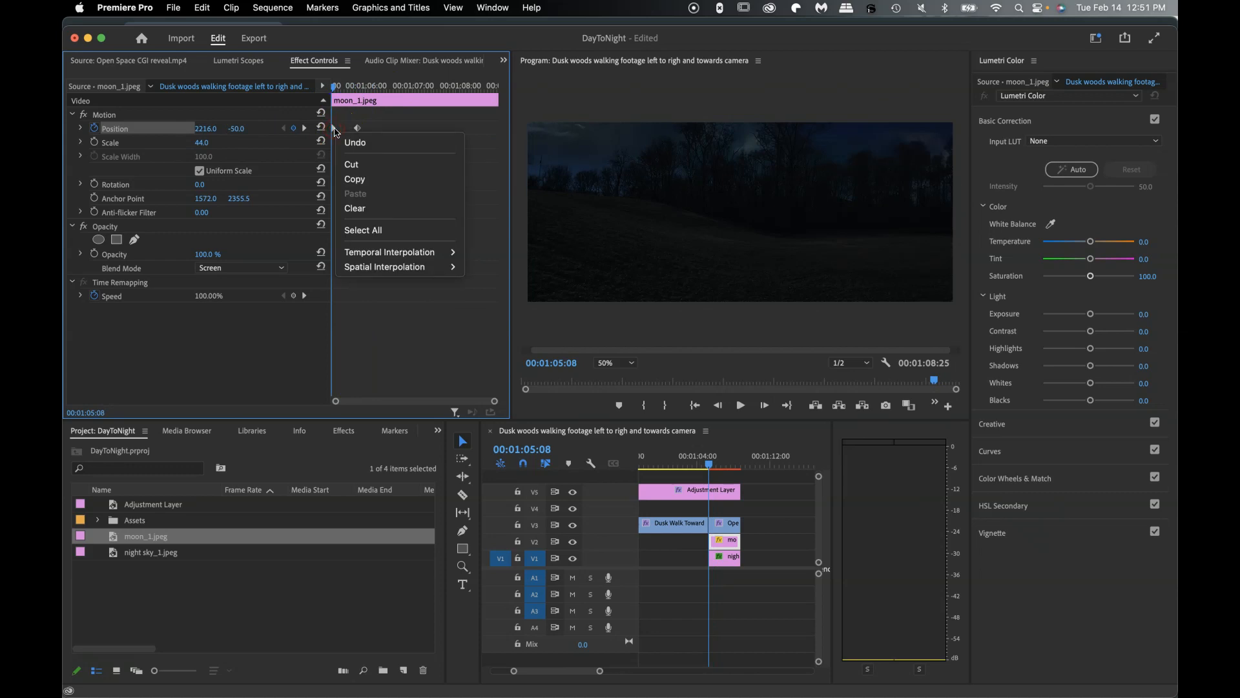
mouse_move(365, 257)
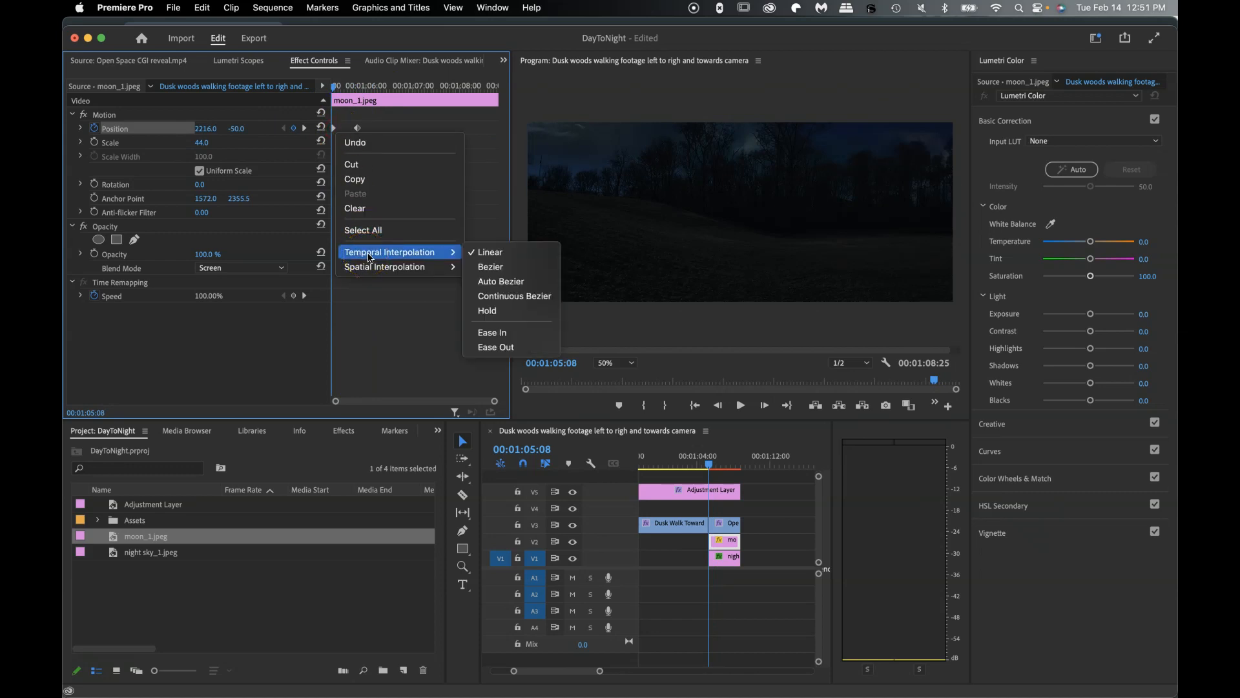
click(481, 250)
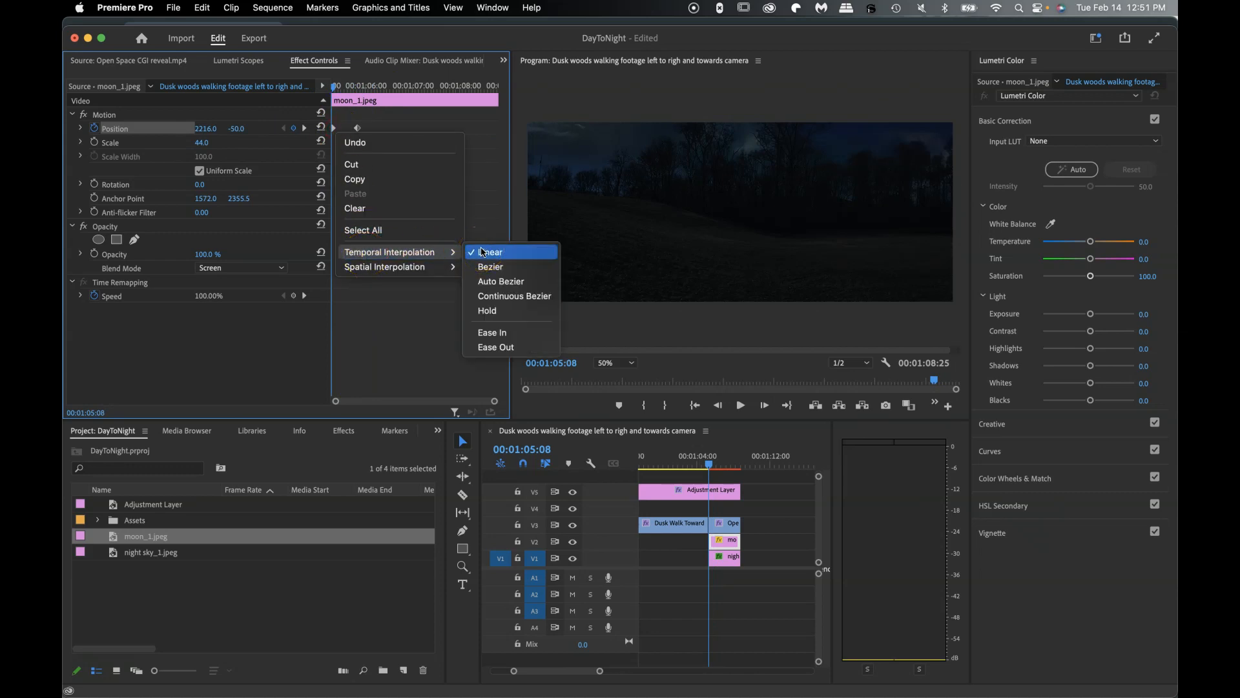
click(499, 347)
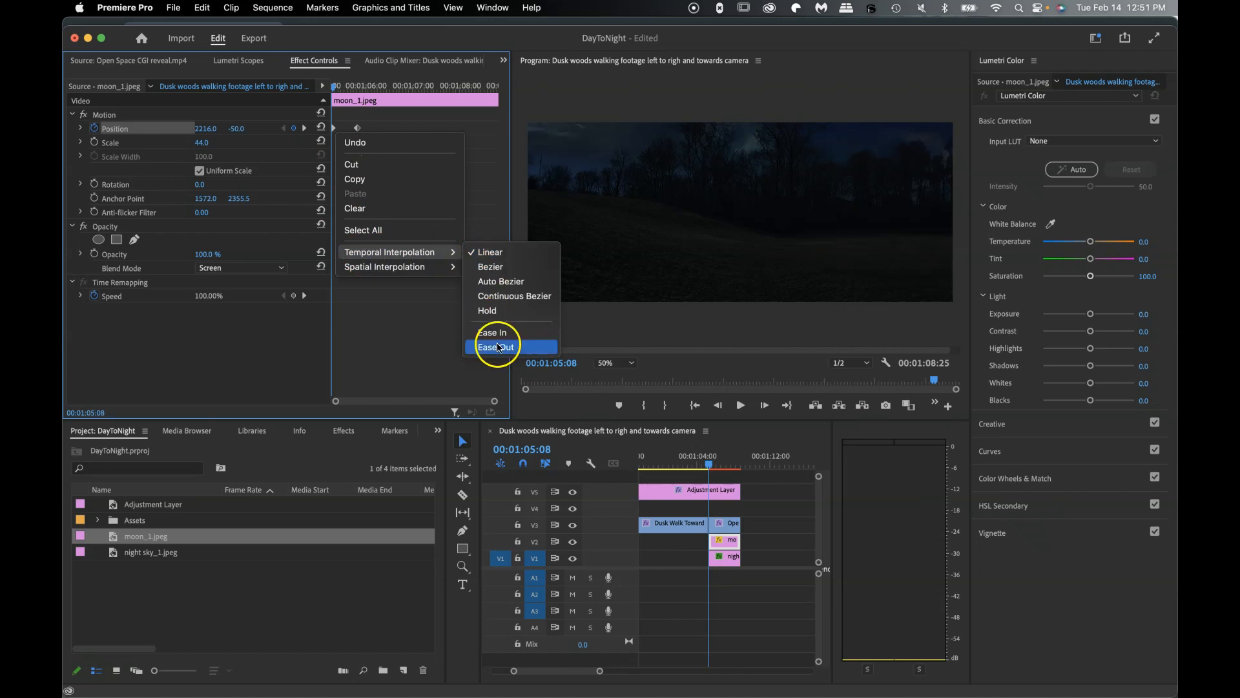
click(499, 336)
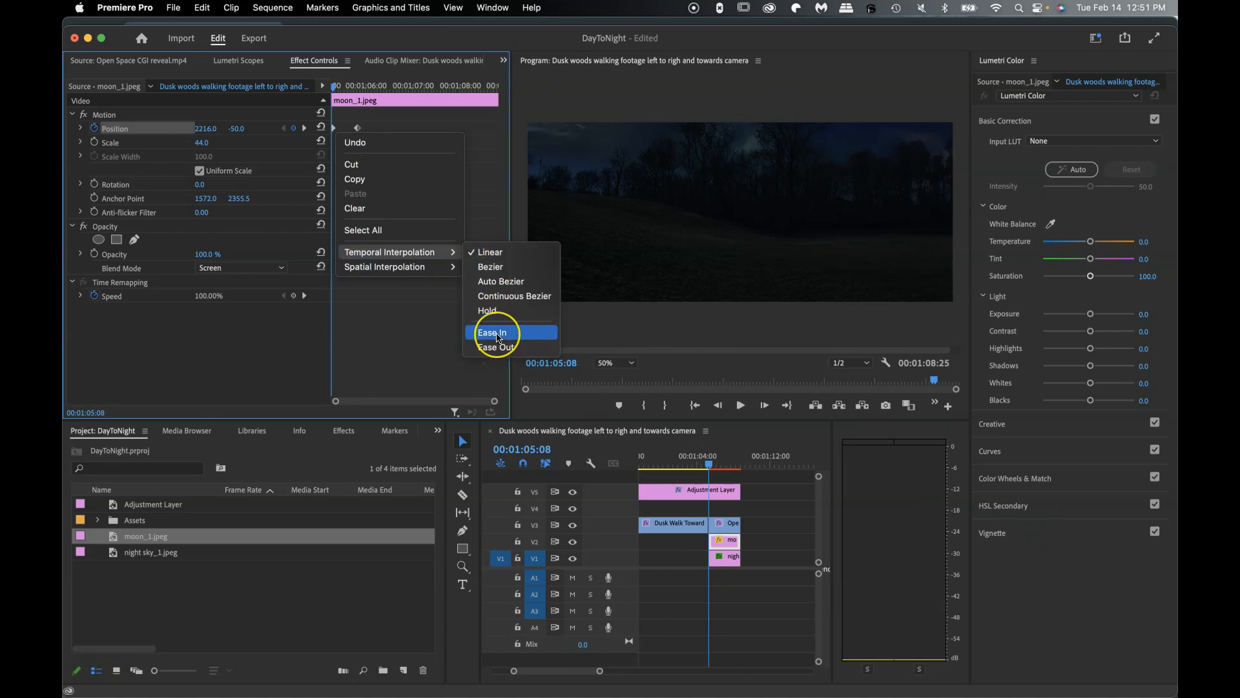
click(477, 252)
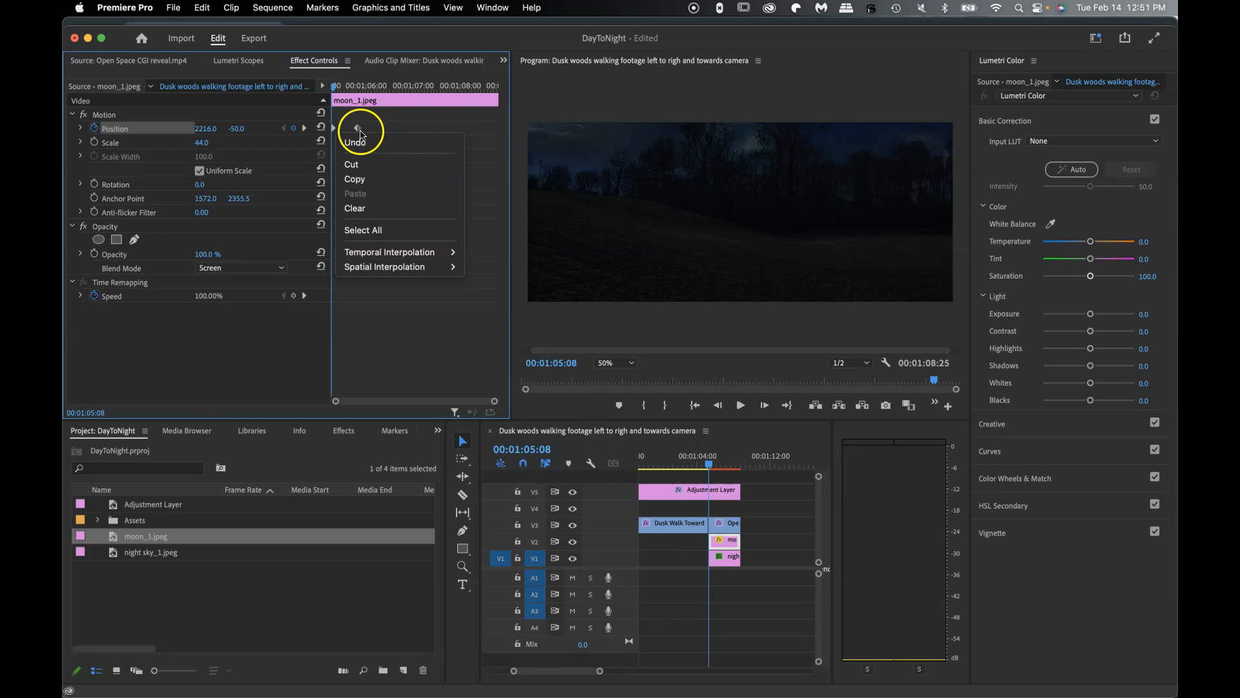
- Apply Ease In temporal interpolation to the moon's second position keyframe and shift that keyframe slightly earlier
right_click(358, 129)
mouse_move(452, 253)
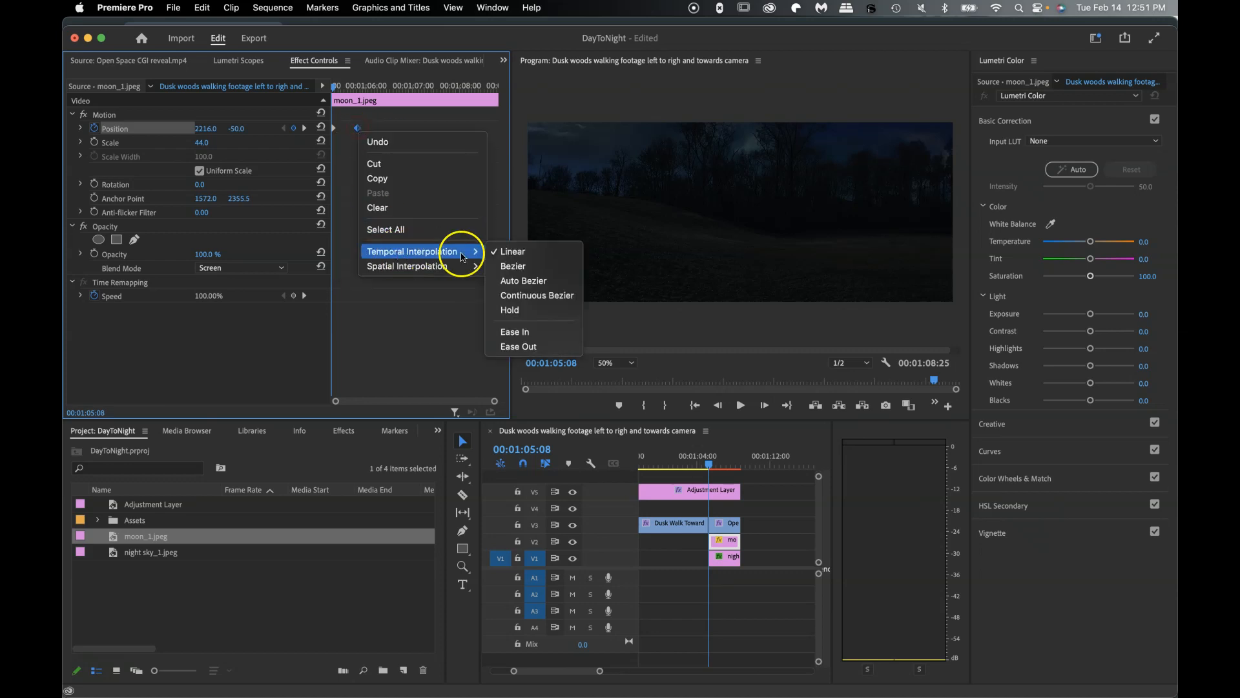
click(547, 340)
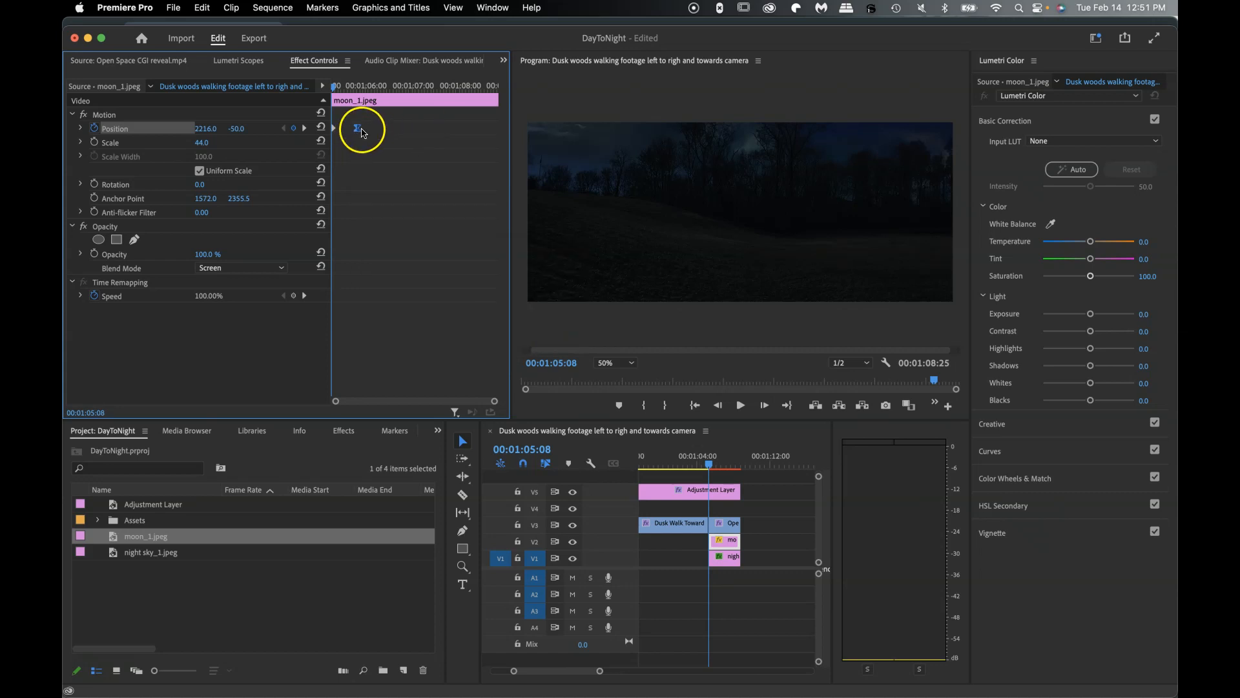
mouse_move(332, 89)
mouse_down()
mouse_move(353, 89)
mouse_move(340, 89)
mouse_up()
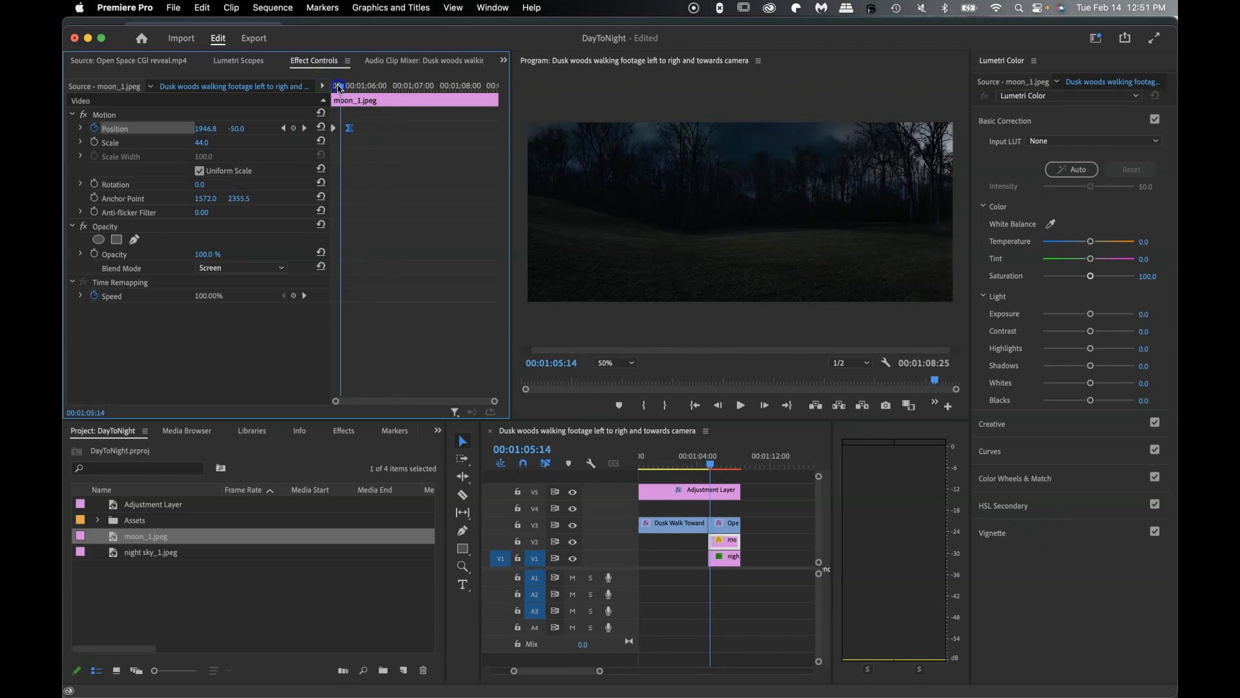
- Scrub through the opening of the shot to check how the moon follows the camera movement
drag(339, 87, 416, 86)
drag(683, 457, 714, 460)
drag(342, 88, 331, 88)
drag(210, 128, 343, 187)
drag(713, 460, 713, 466)
- Switch to the Editing workspace
click(998, 69)
click(487, 7)
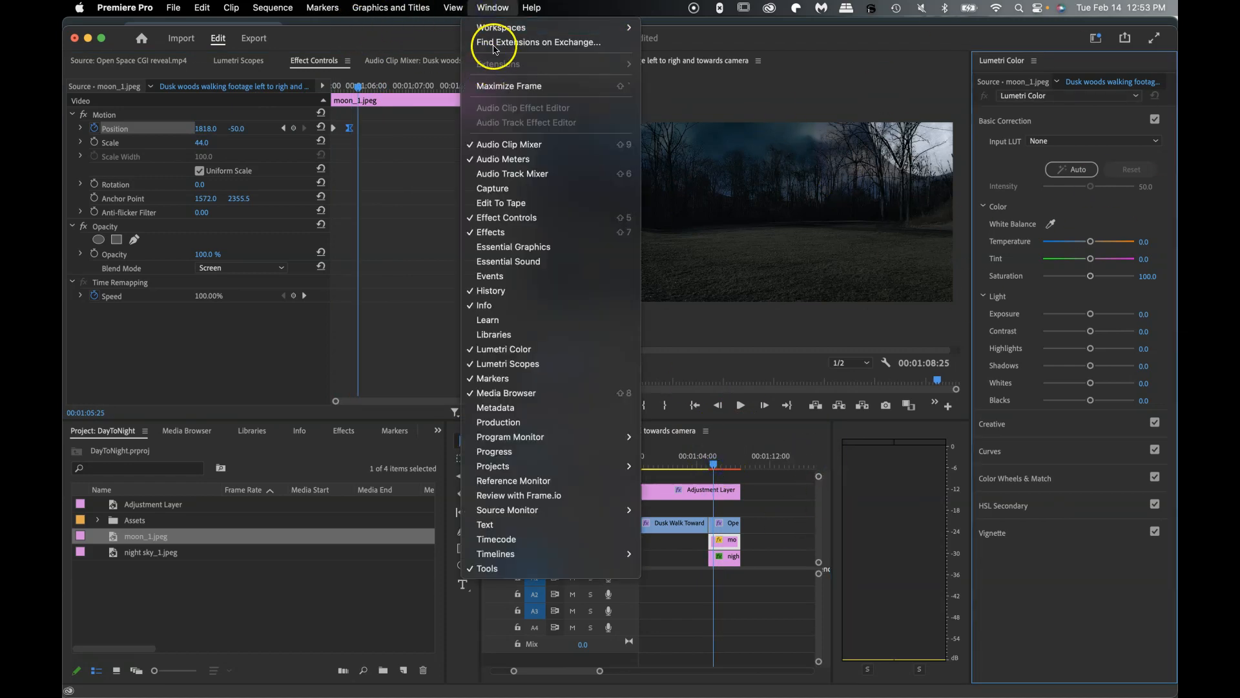
mouse_move(493, 28)
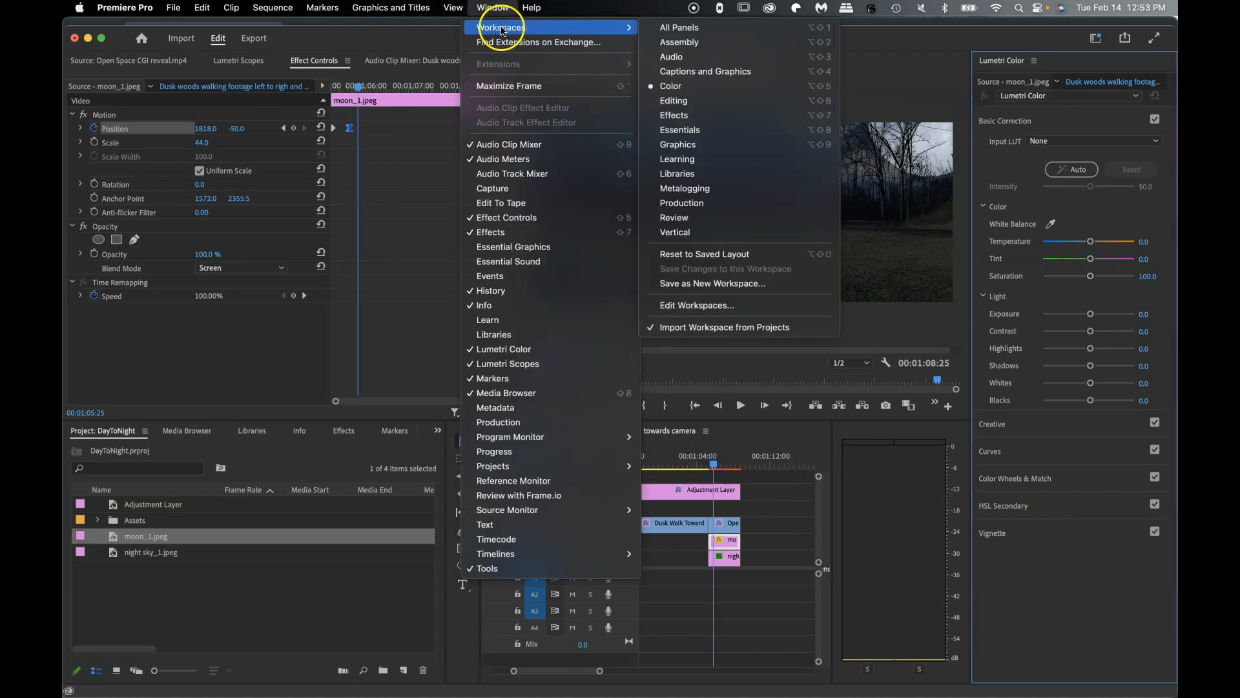
click(695, 103)
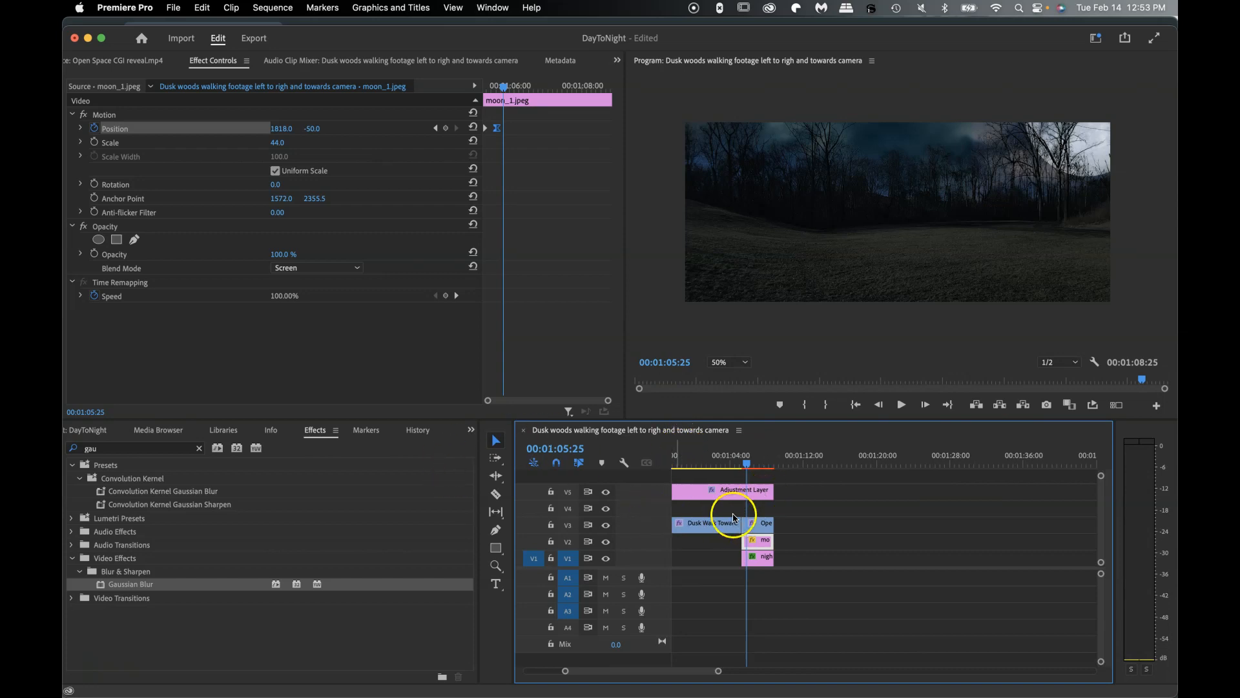
- Add 10 video tracks after Video 3, together with 1 standard audio track after Audio 4
right_click(651, 510)
click(686, 597)
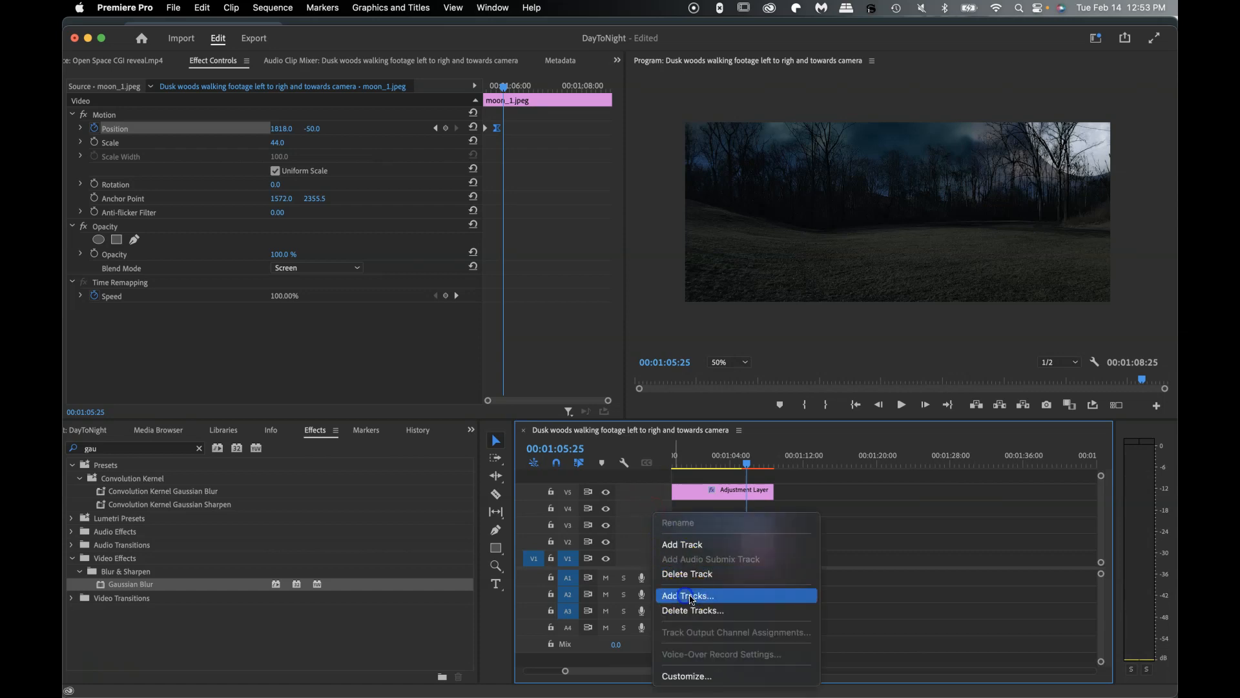
click(604, 300)
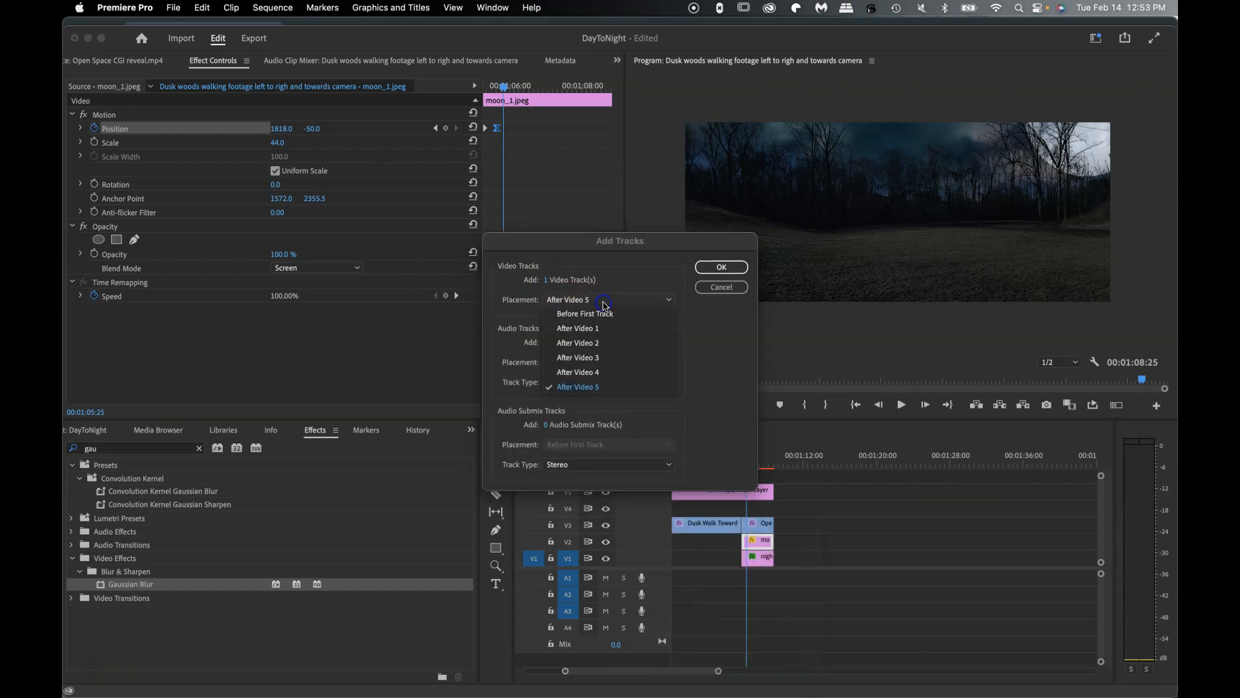
click(576, 357)
click(551, 280)
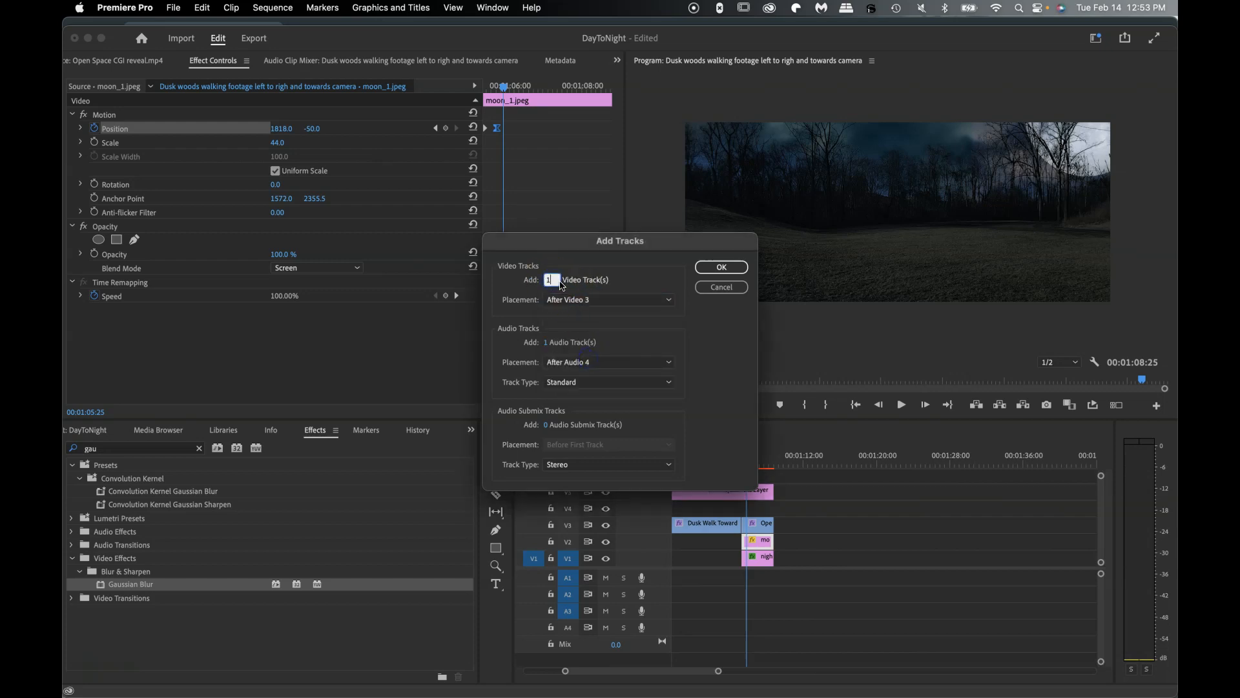
click(723, 266)
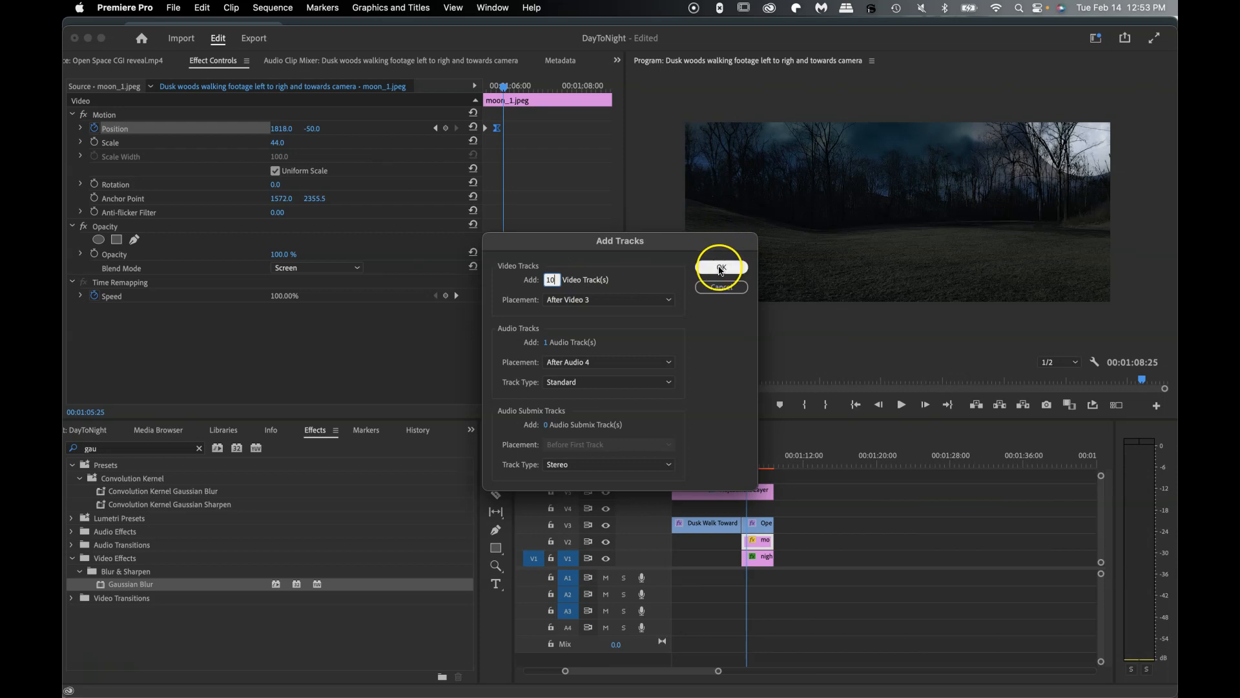
click(722, 271)
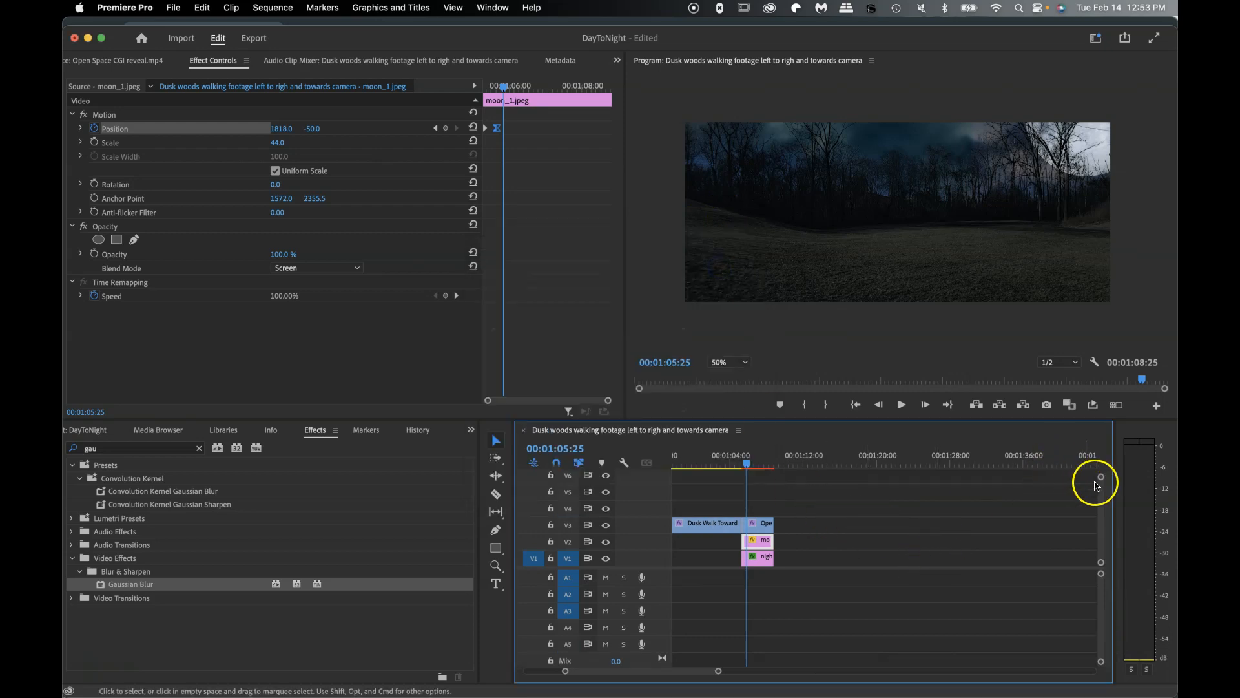
- Shrink the video track heights, set the playhead to 00:01:05:19, and show the project's media items
drag(1101, 478, 1101, 456)
drag(1101, 509, 1107, 507)
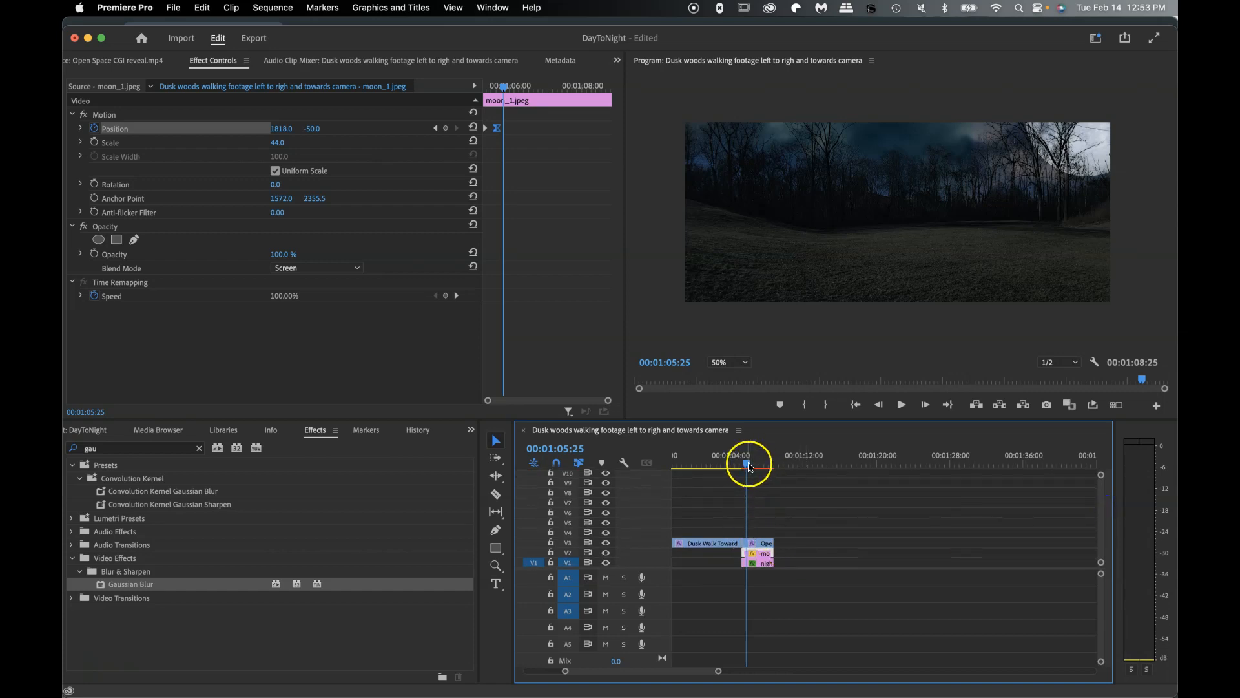
drag(748, 466, 750, 467)
click(103, 430)
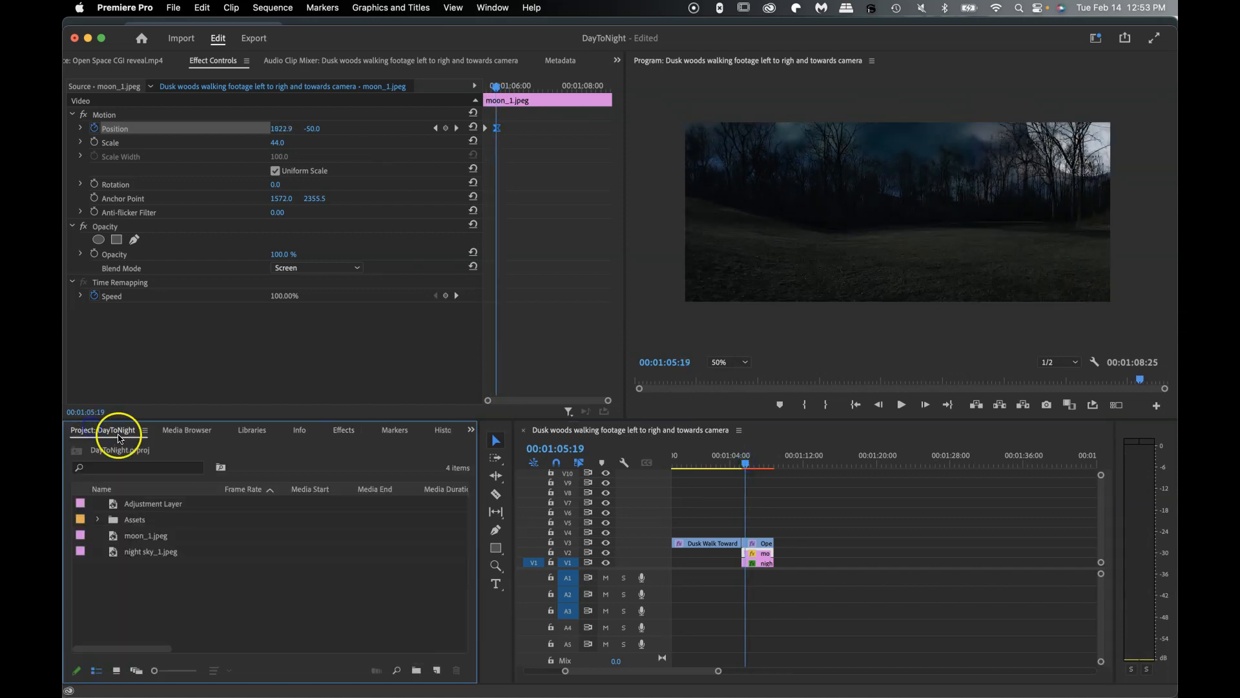
- Expand the Assets bin and widen the Name column so the full clip names are readable
click(99, 520)
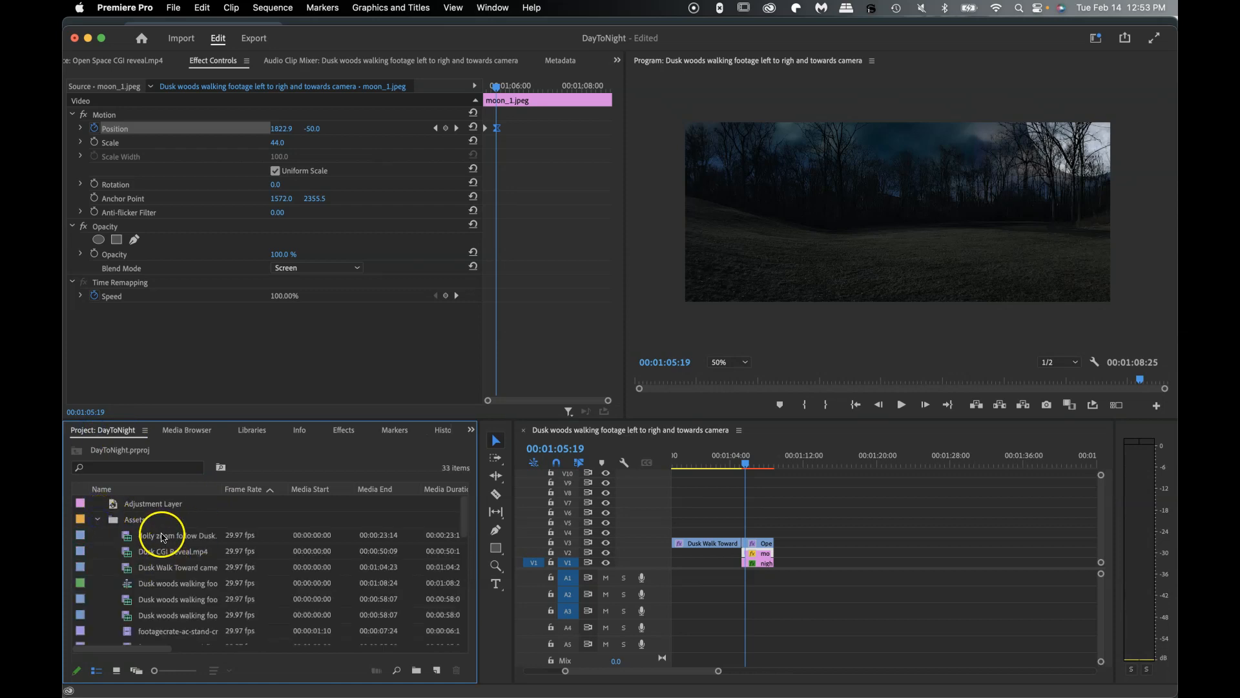
scroll(180, 606, down, 2)
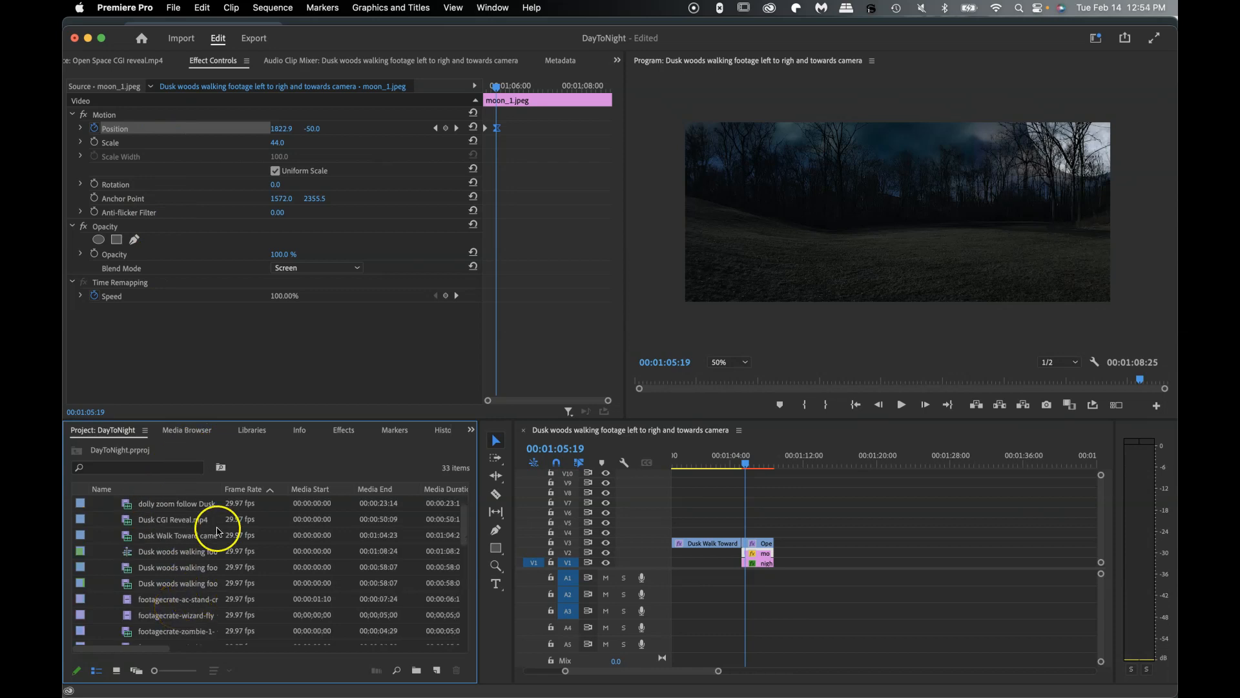
drag(223, 489, 357, 489)
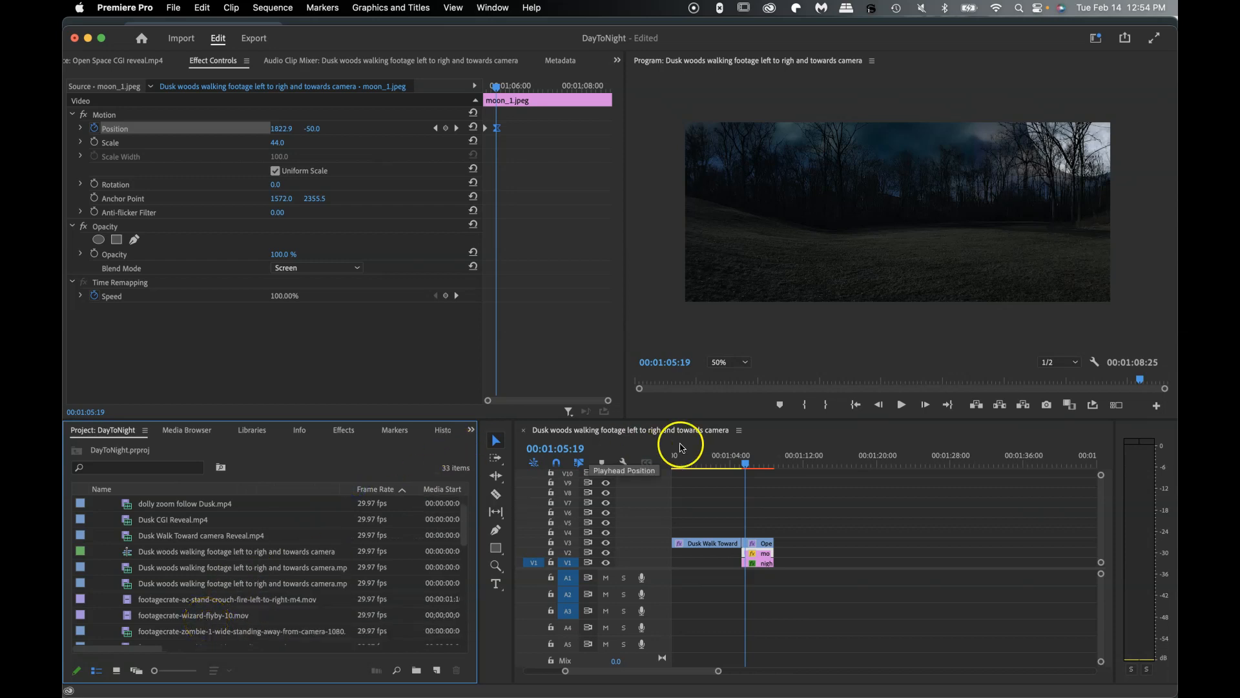
- Place the footagecrate-zombie-1-wide-standing-away-from-camera-1080 clip on Video 4, starting at 00:01:06:02
drag(748, 467, 754, 466)
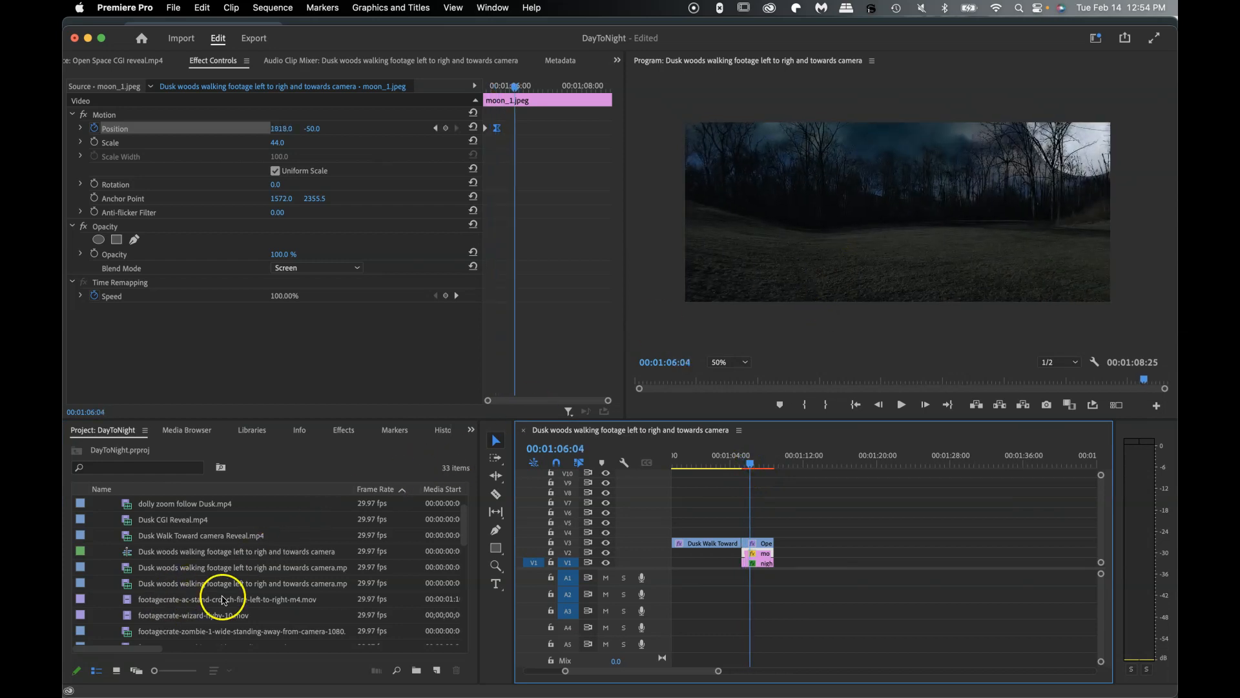
mouse_move(755, 468)
mouse_down()
mouse_move(738, 468)
mouse_move(753, 466)
mouse_up()
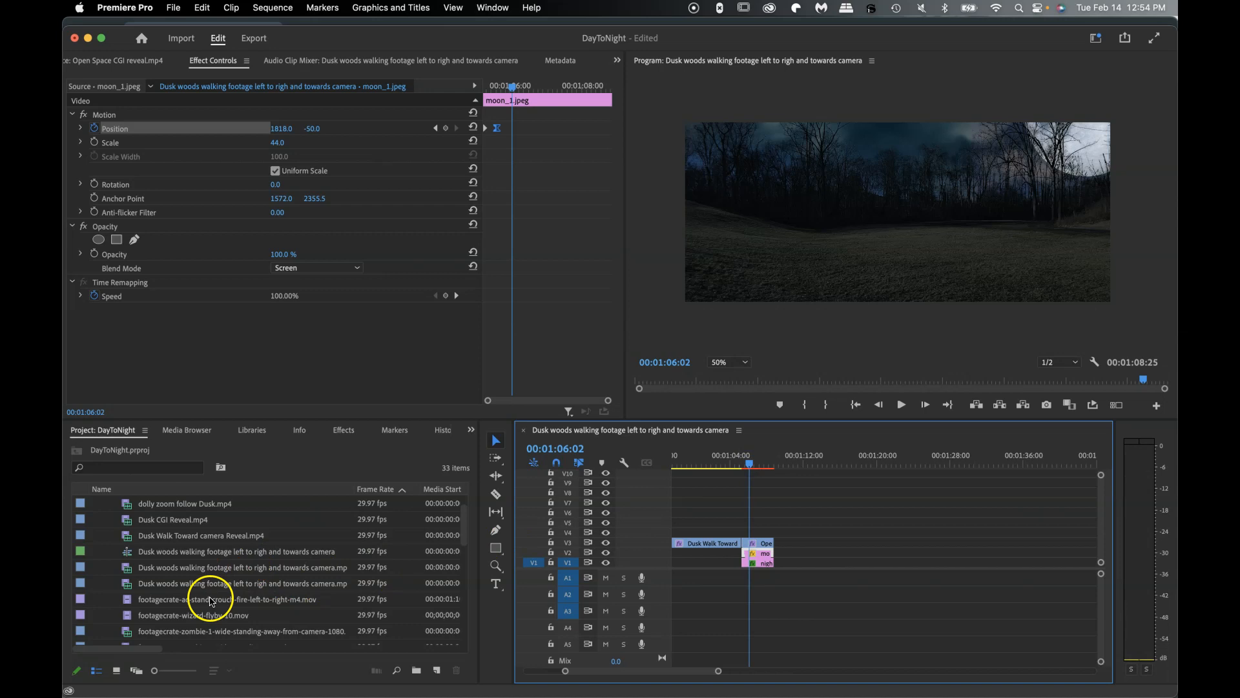
scroll(268, 615, down, 2)
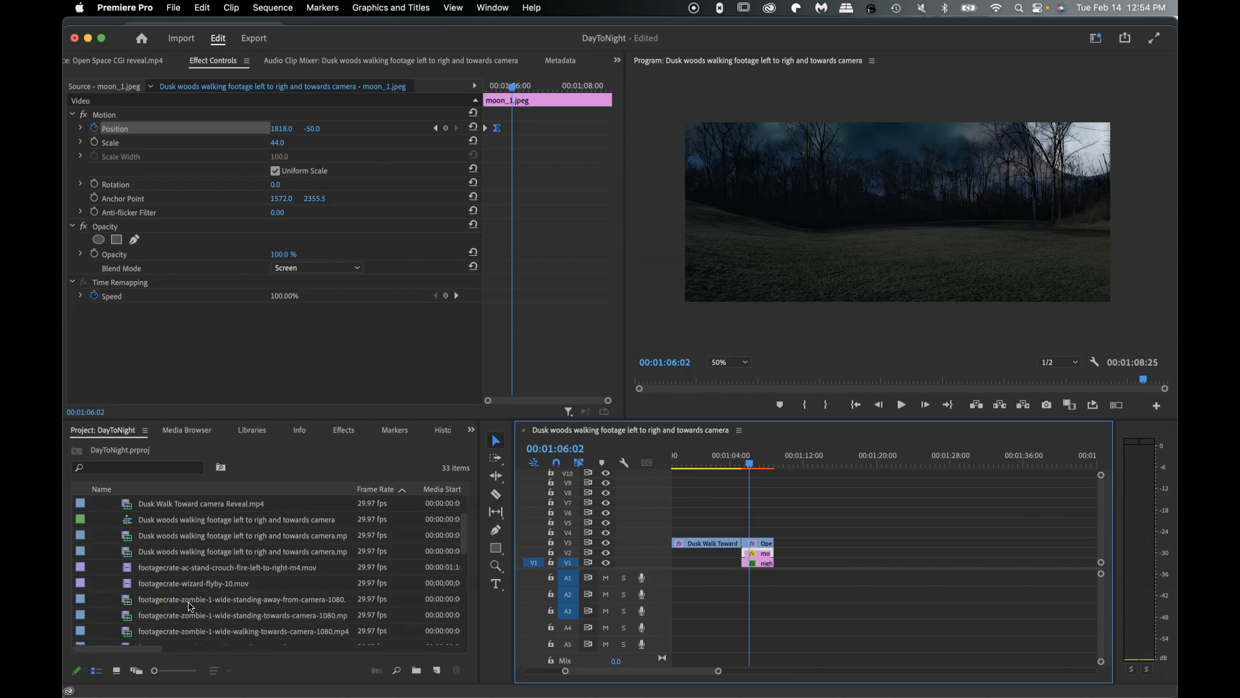
click(191, 606)
drag(206, 604, 775, 529)
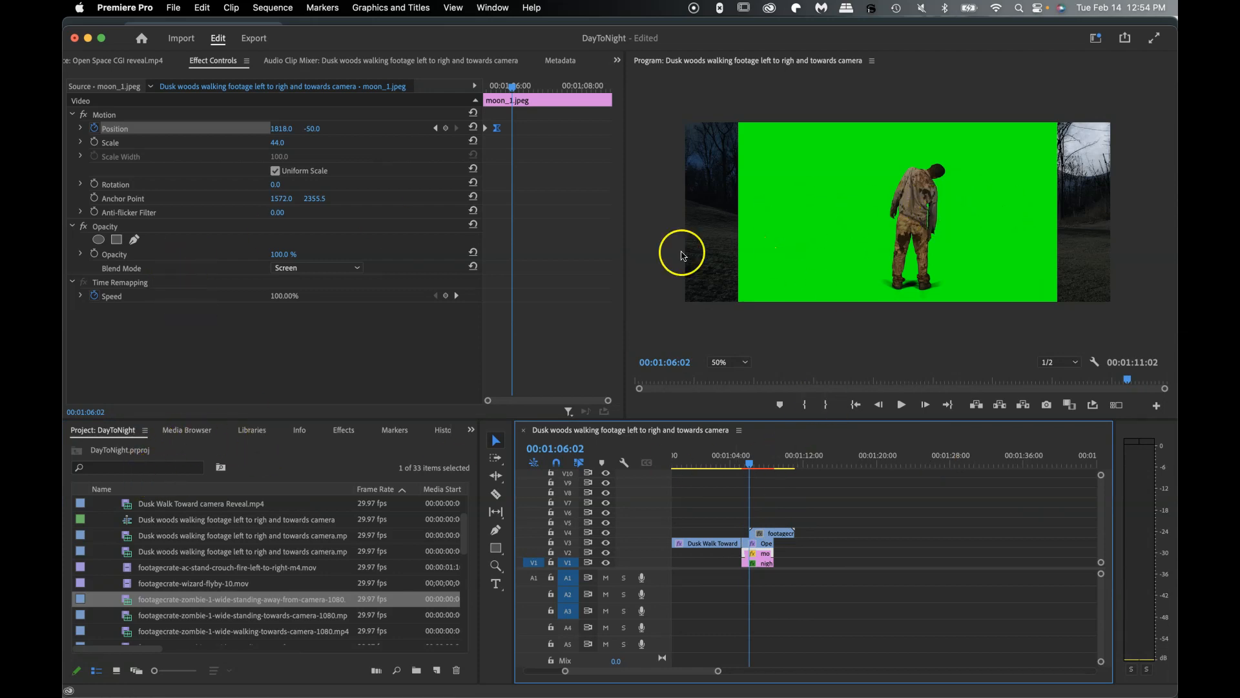
- Apply the Ultra Key effect to the zombie clip on Video 4 and sample its green background as the key color
click(171, 469)
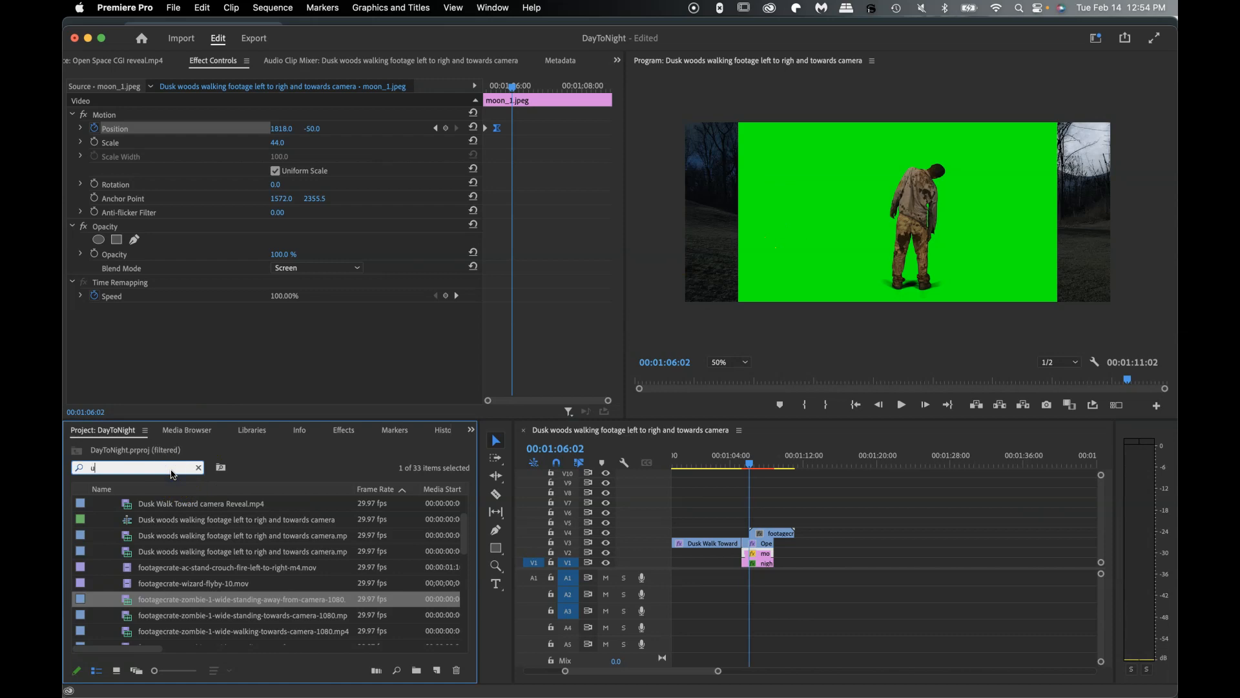
click(344, 430)
click(125, 446)
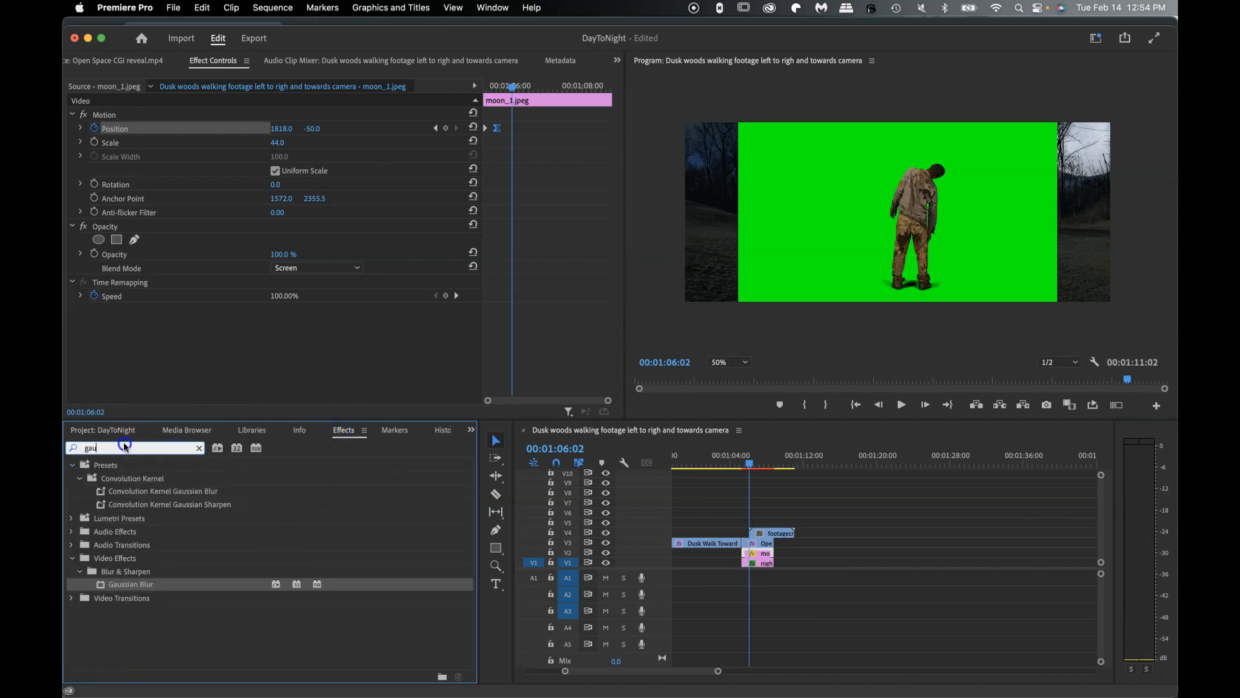
text(ultra)
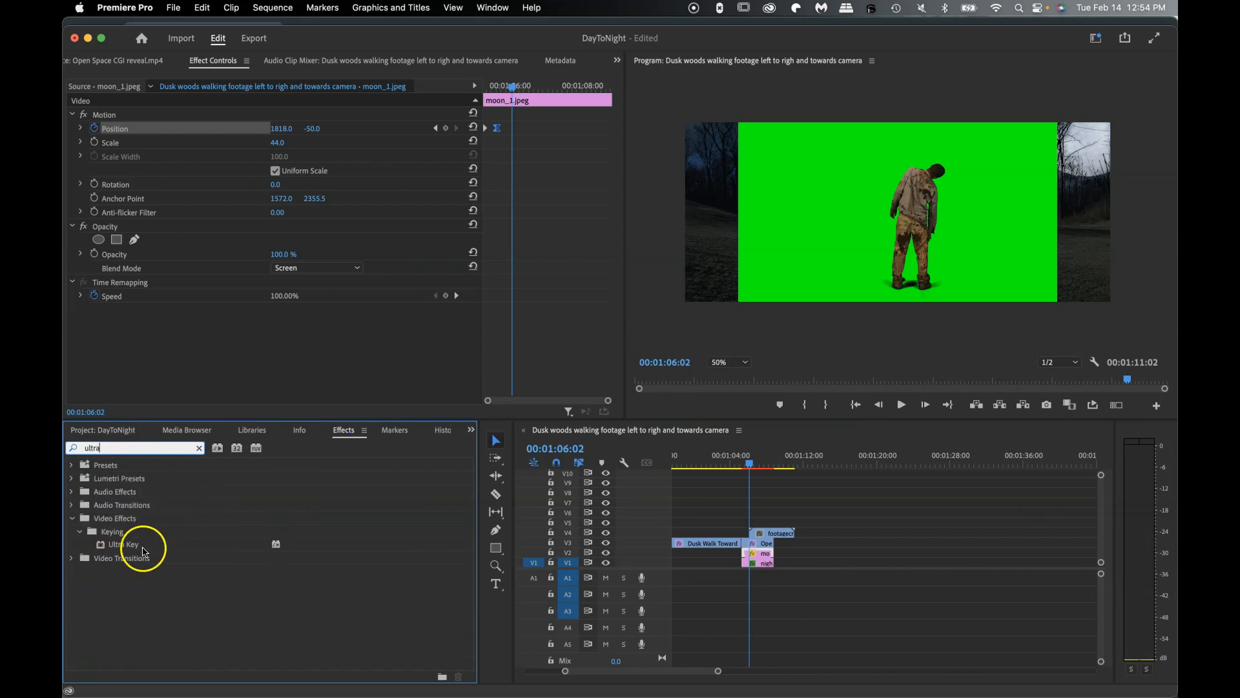
click(132, 546)
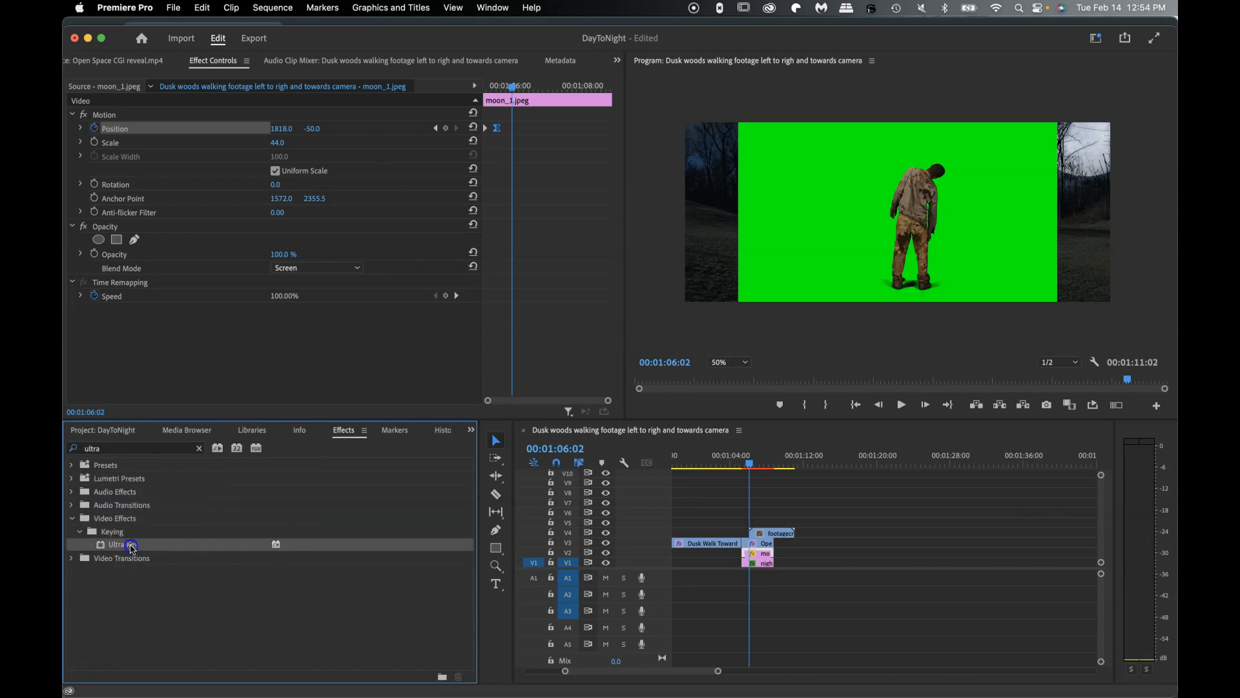
drag(292, 508, 738, 543)
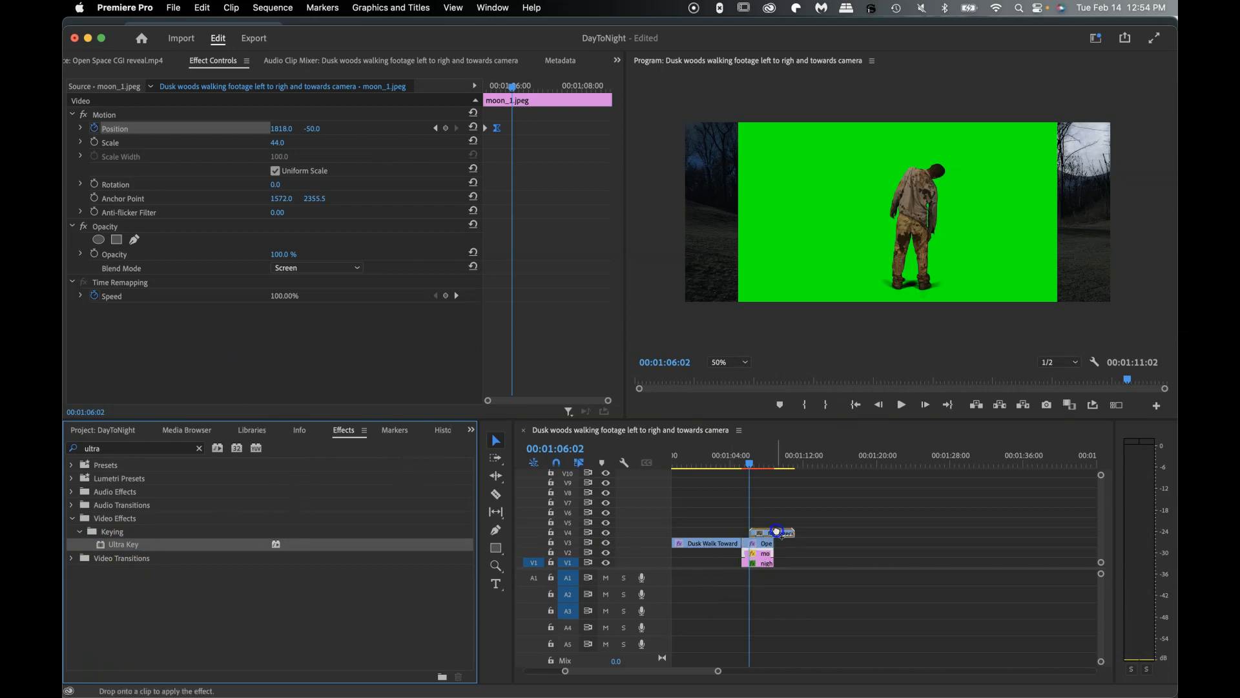
drag(778, 531, 779, 532)
click(294, 366)
click(815, 200)
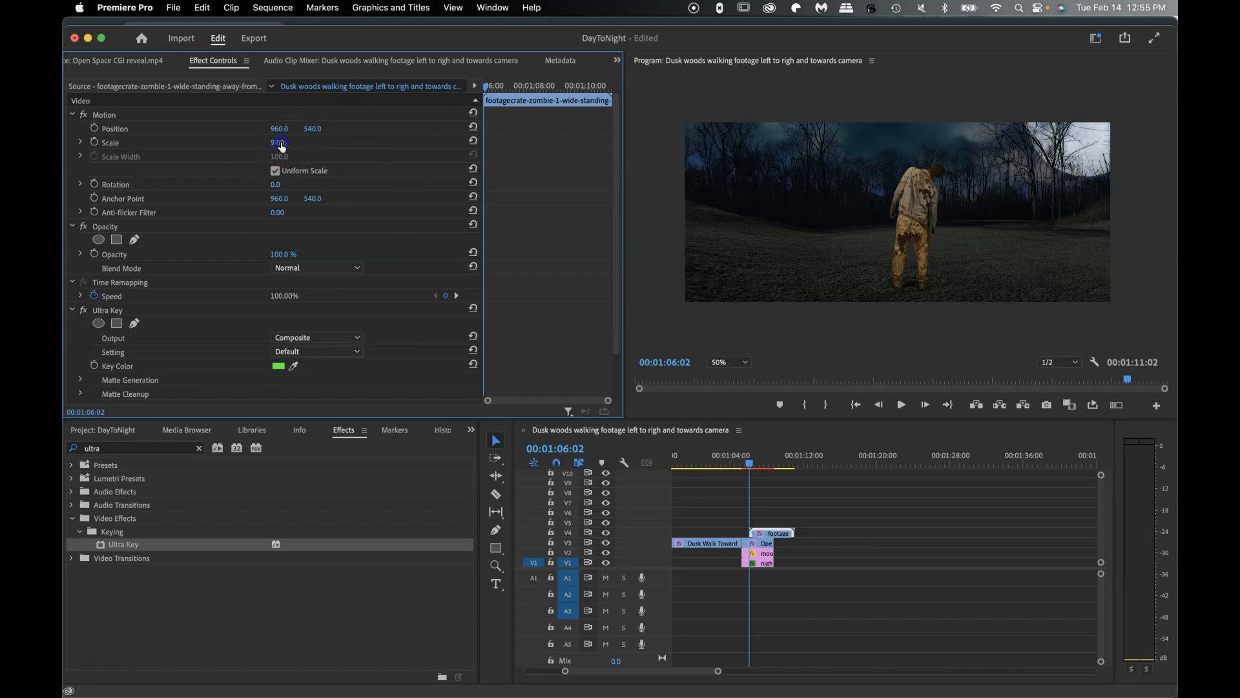
- Set the zombie clip's Scale to 15.0 and its Position to 960.0, 611.0 so it stands far back in the field
drag(281, 146, 281, 146)
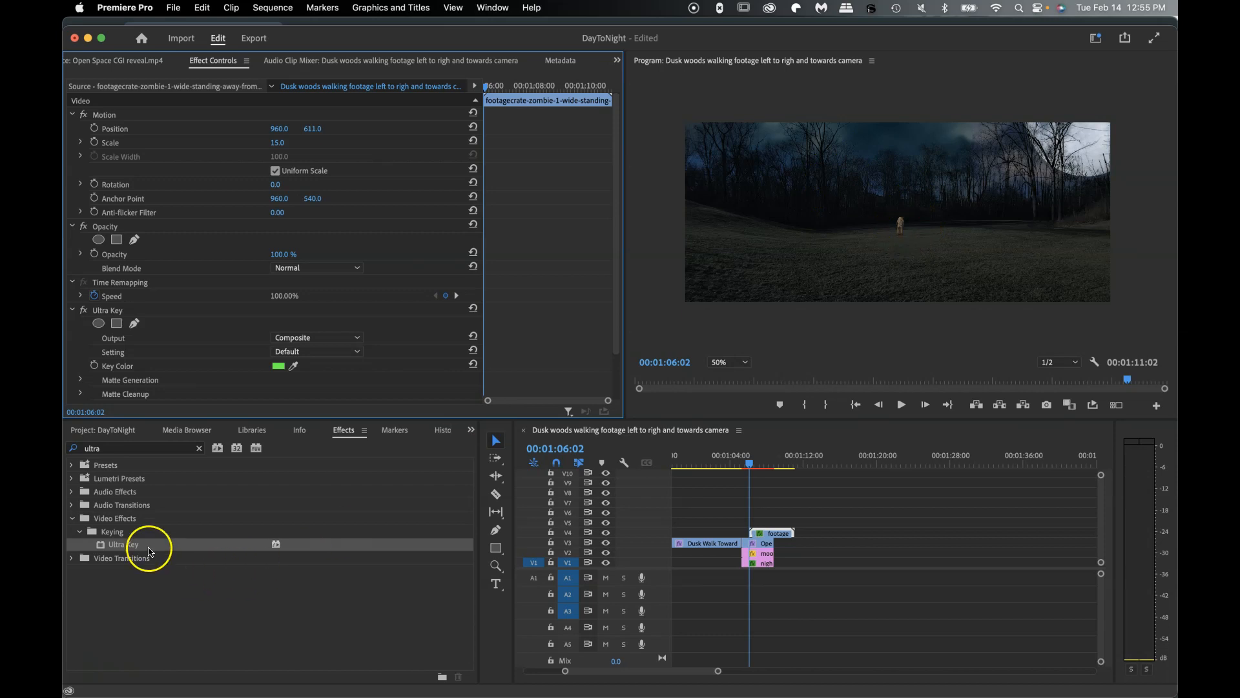
- Apply the Gaussian Blur effect to the zombie clip and set its Blurriness to 29.0
click(129, 450)
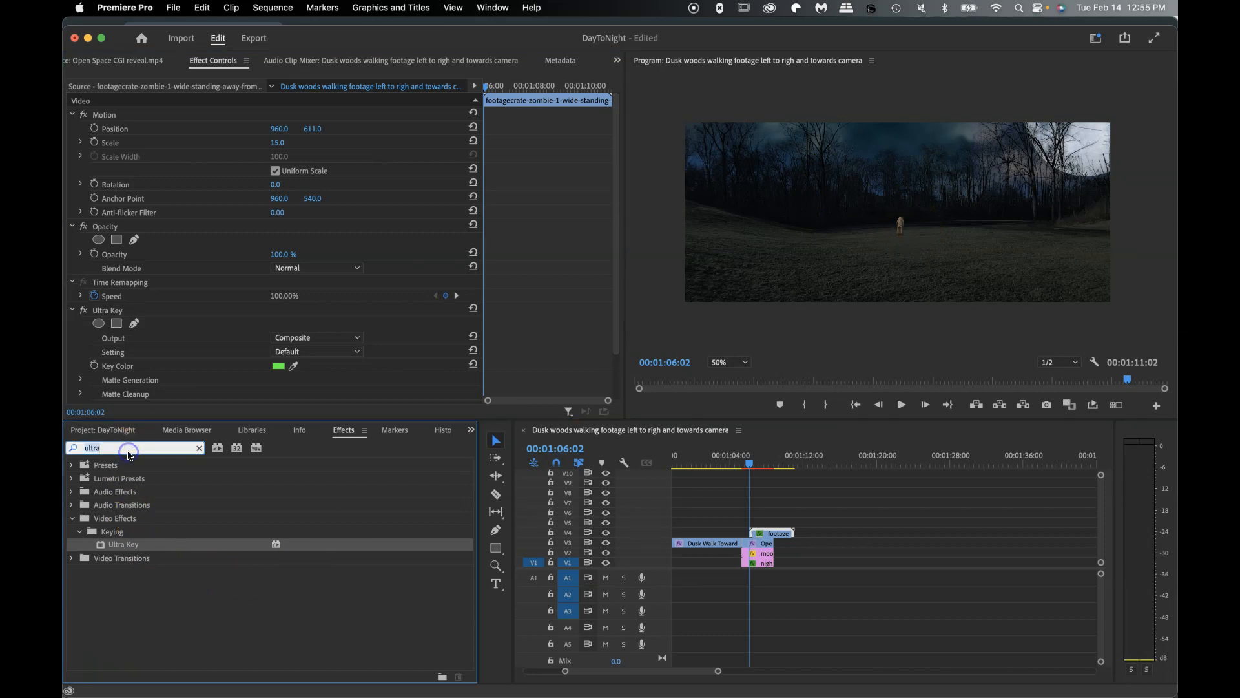
key(BackSpace)
key(BackSpace)
key(BackSpace)
key(BackSpace)
key(BackSpace)
text(gua)
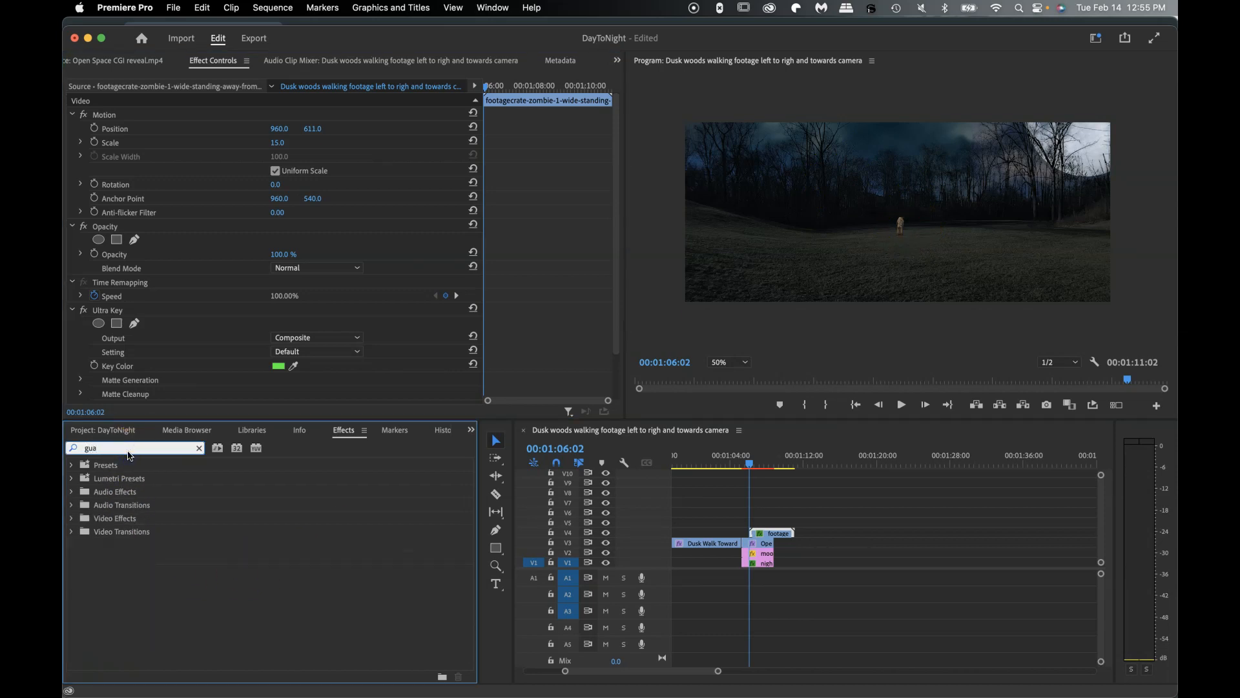
text(si)
key(BackSpace)
key(BackSpace)
key(BackSpace)
key(BackSpace)
key(BackSpace)
text(blur)
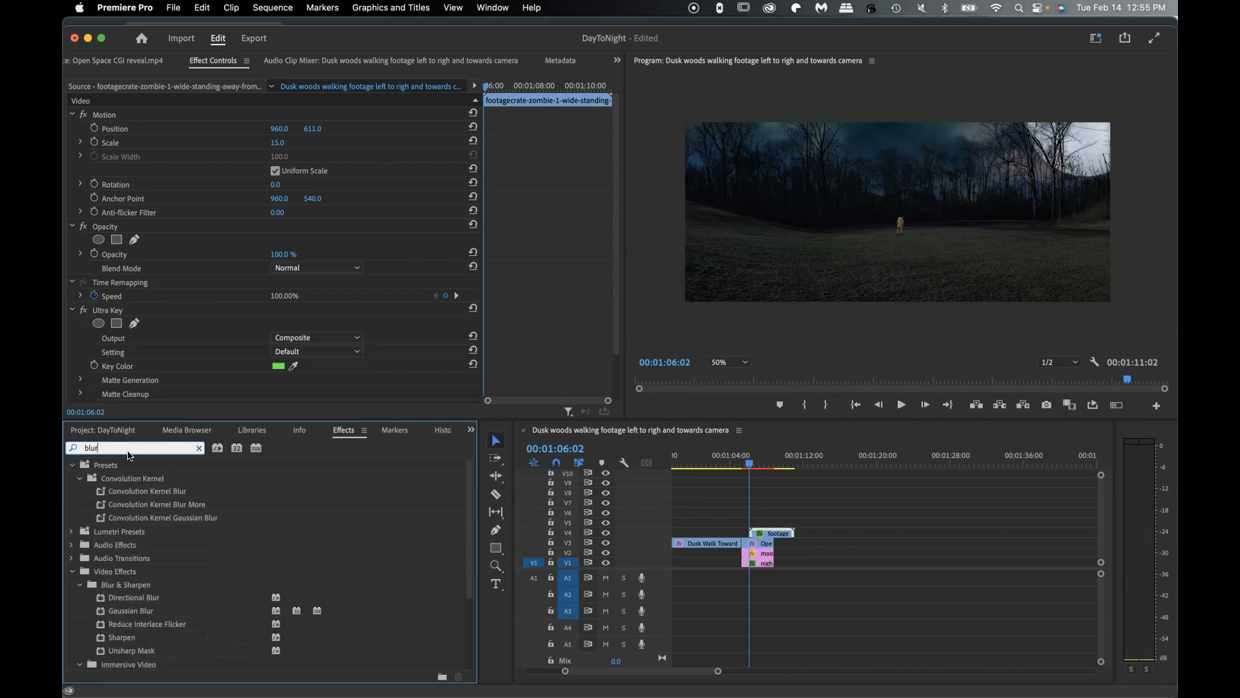
click(127, 612)
drag(545, 536, 763, 533)
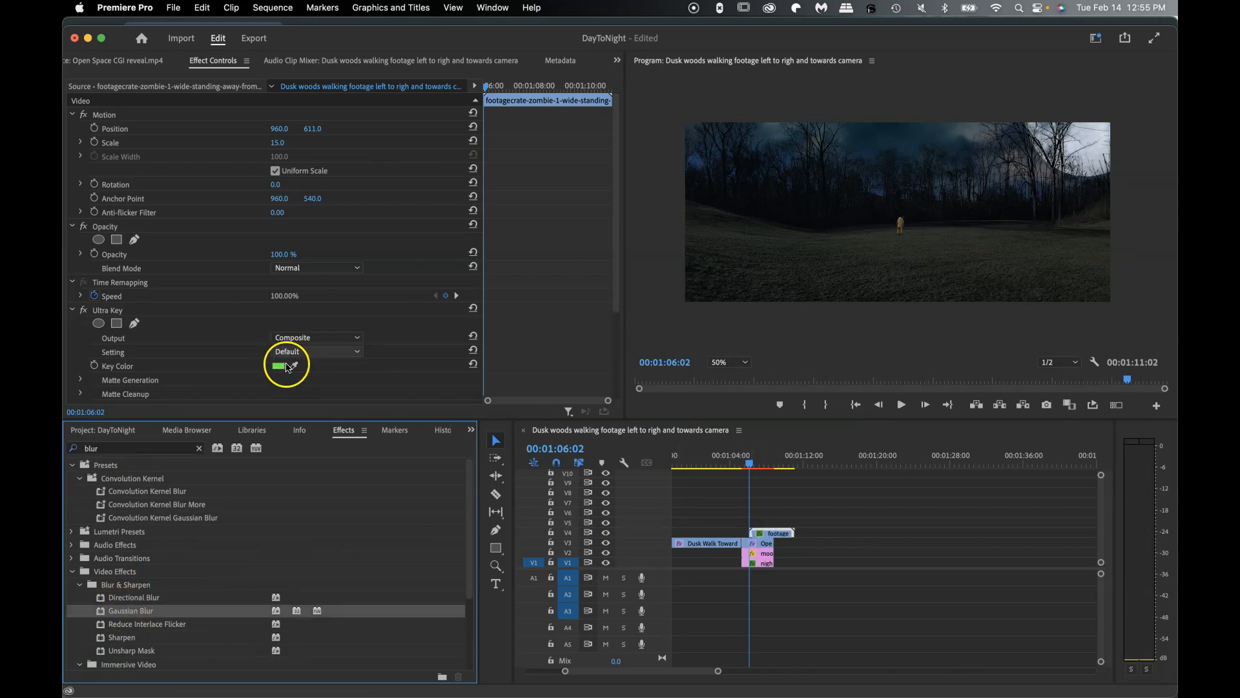
scroll(287, 367, down, 5)
click(277, 342)
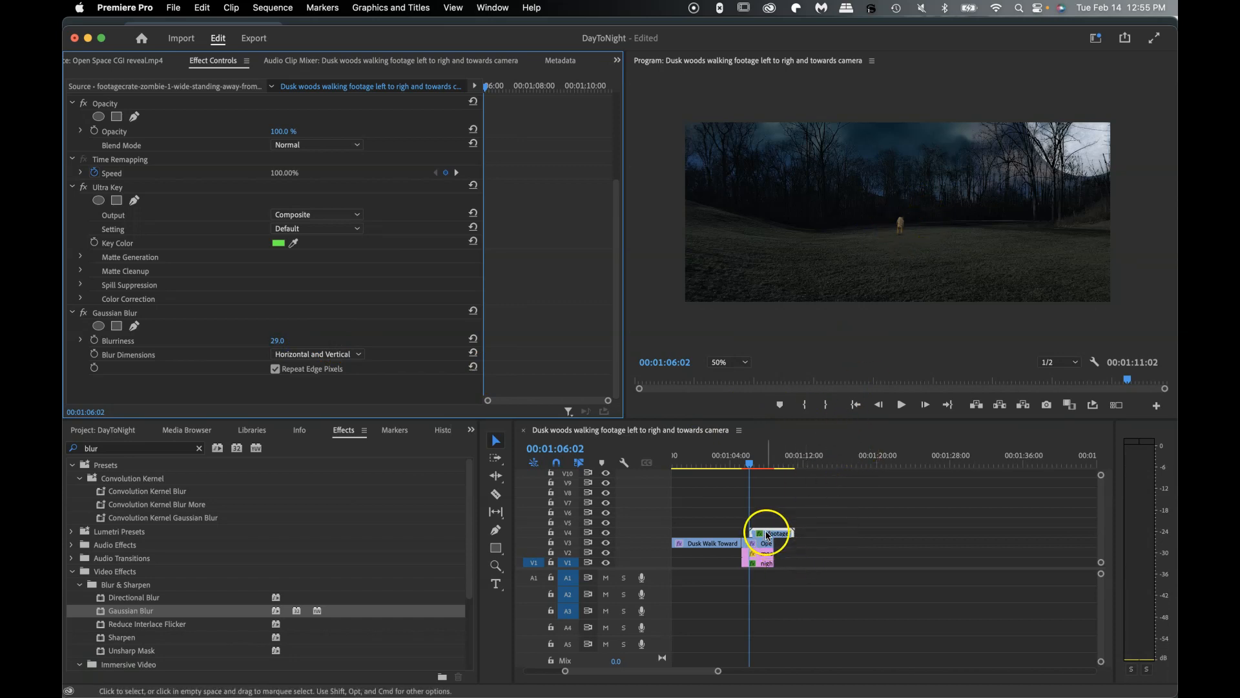
- Play through the zombie's movement and ripple-trim the start of its clip to the playhead at 00:01:07:11
key(space)
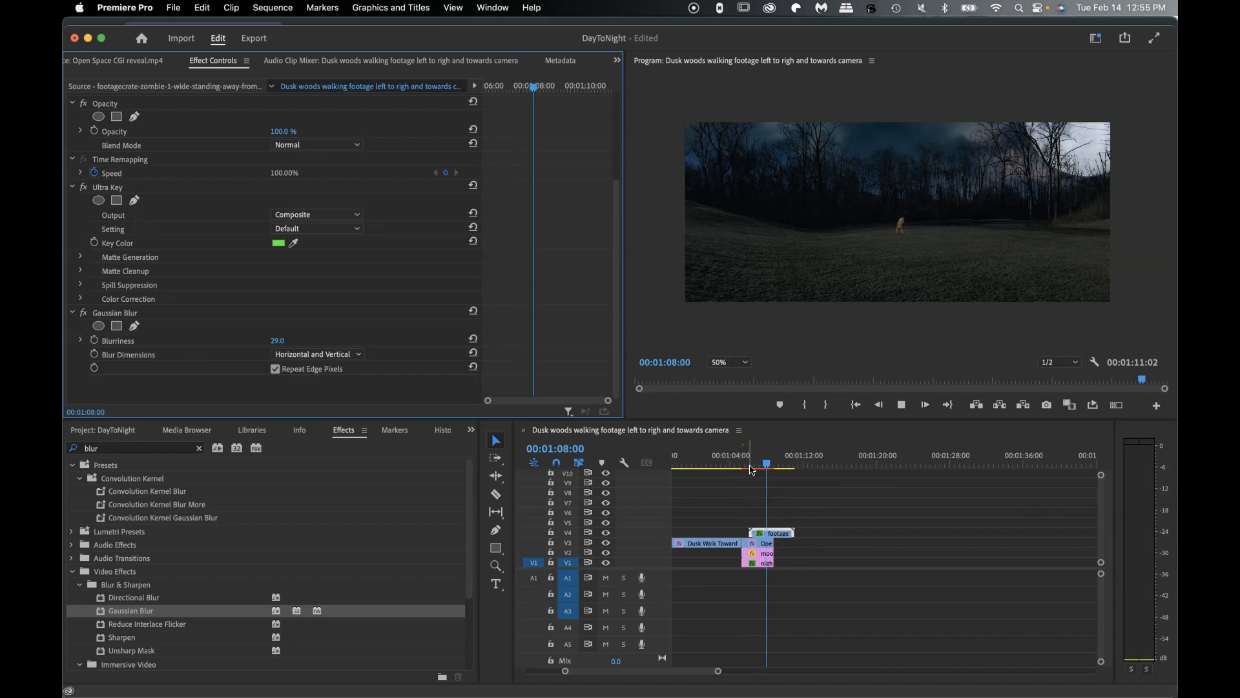
click(782, 469)
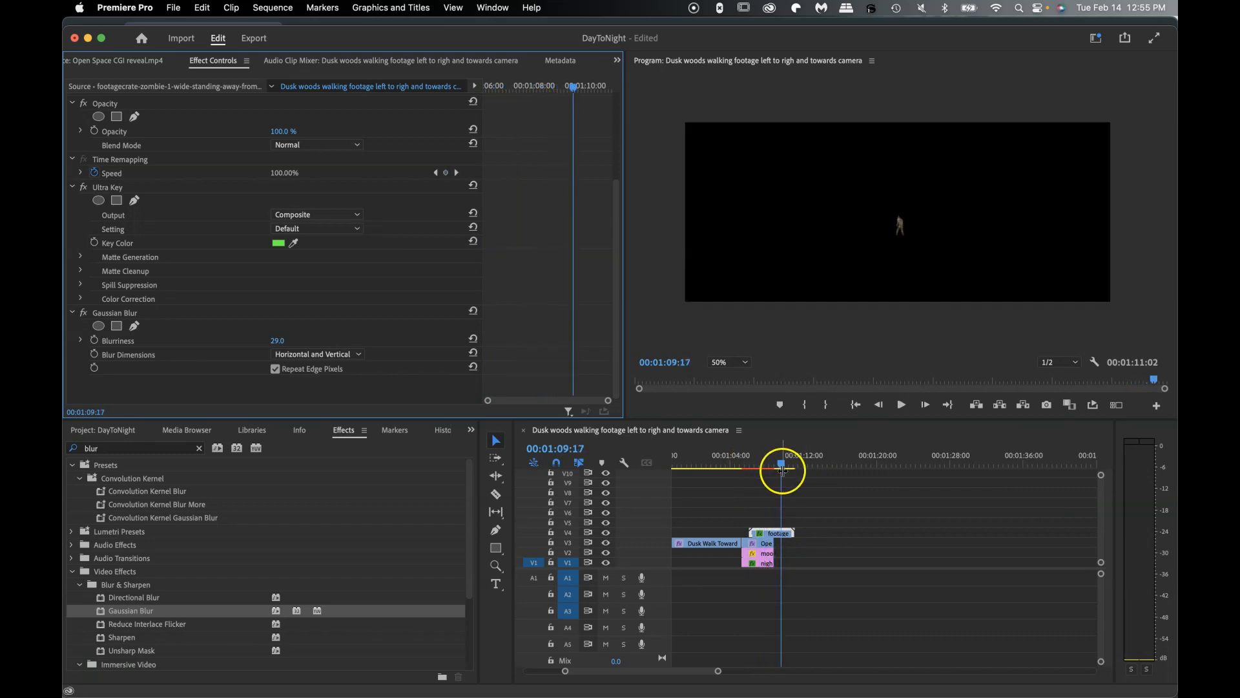
drag(782, 466, 761, 460)
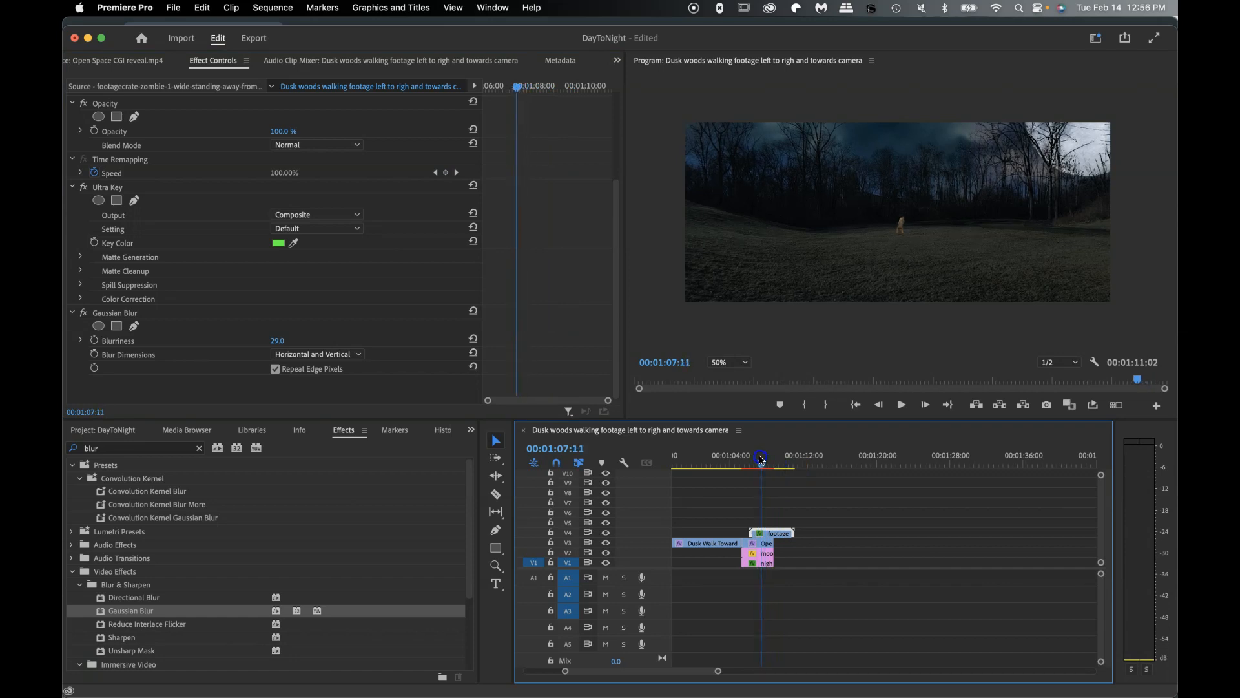
key(b)
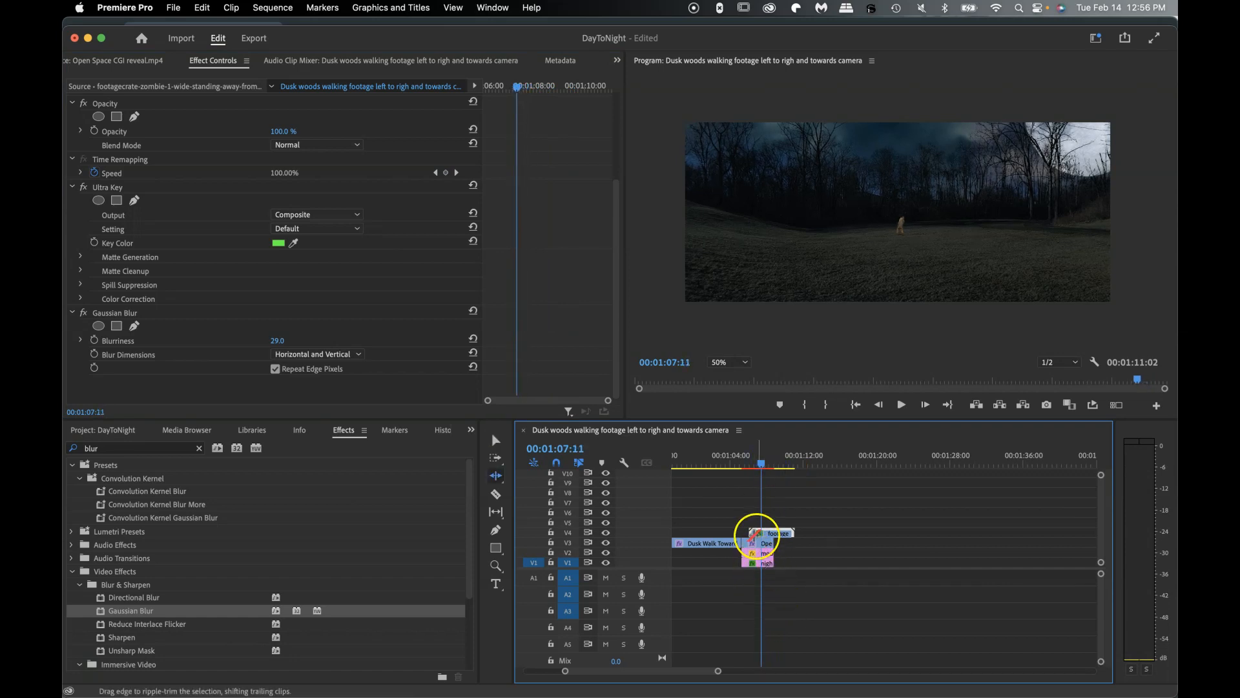
drag(762, 531, 783, 562)
- Trim the end of the zombie clip to 00:01:08:25, matching the clips below, and move the playhead to 00:01:07:00
drag(772, 493, 757, 466)
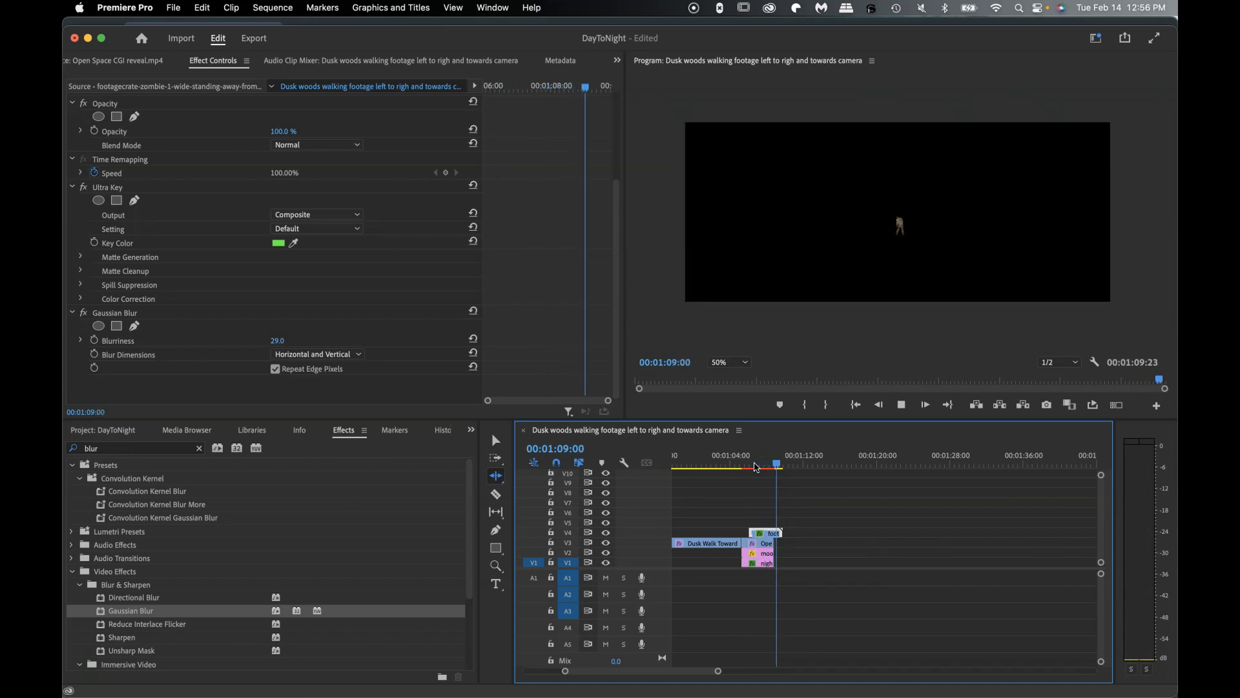
key(space)
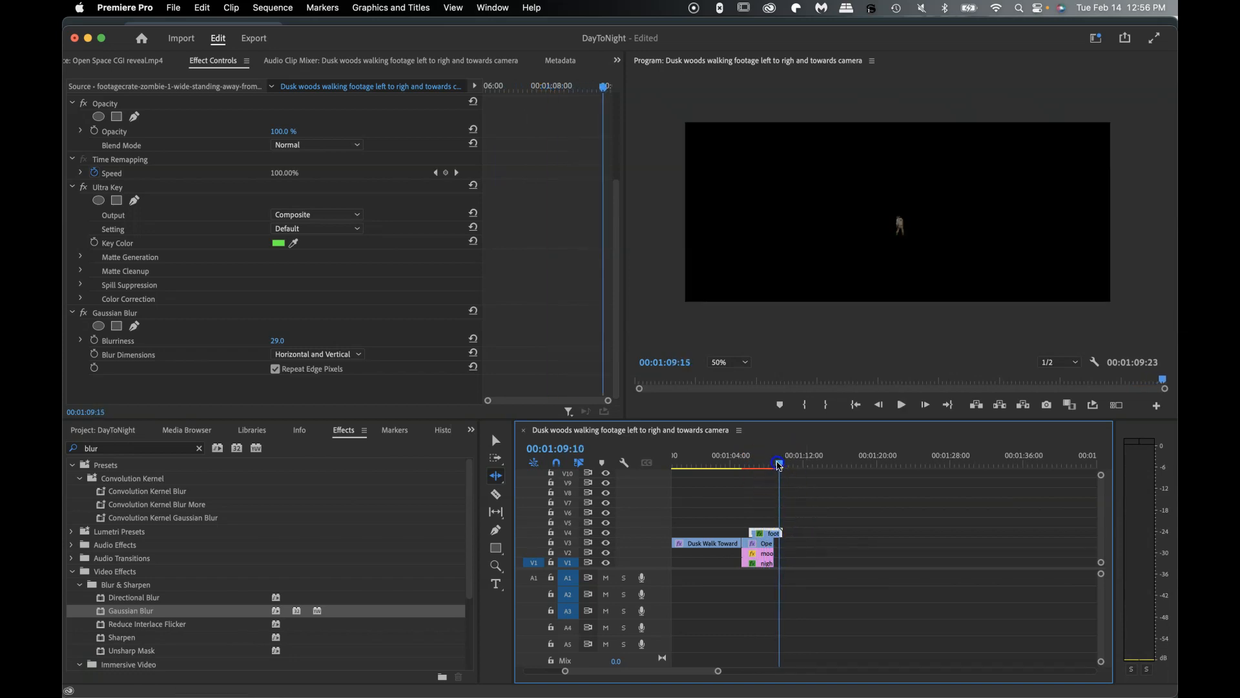
drag(780, 465, 775, 465)
click(796, 544)
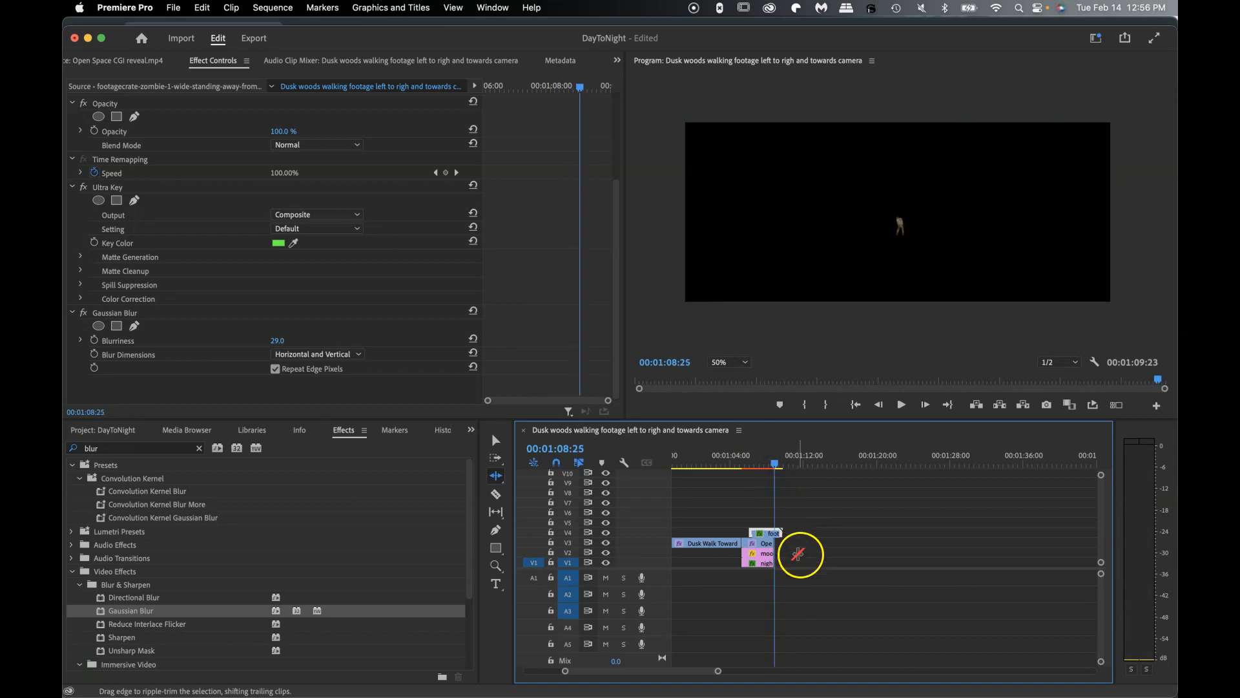
drag(782, 532, 777, 541)
drag(778, 464, 760, 461)
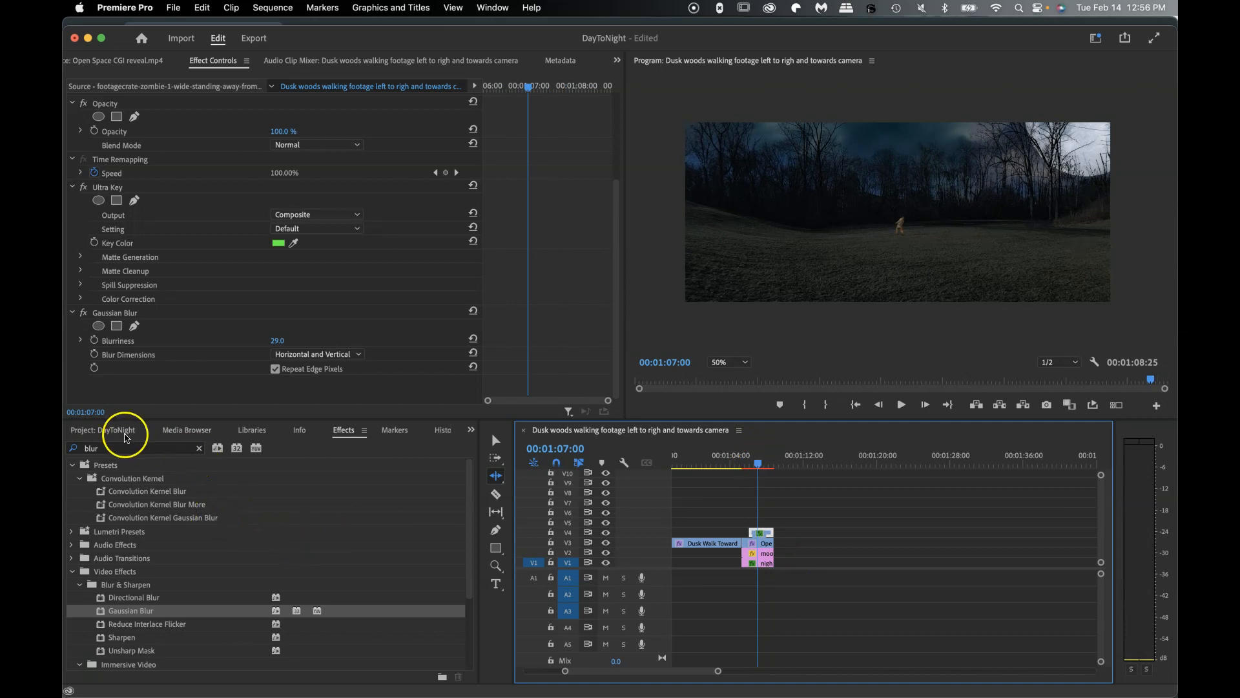
- Apply the Lumetri Color effect to the zombie clip on Video 4
click(115, 431)
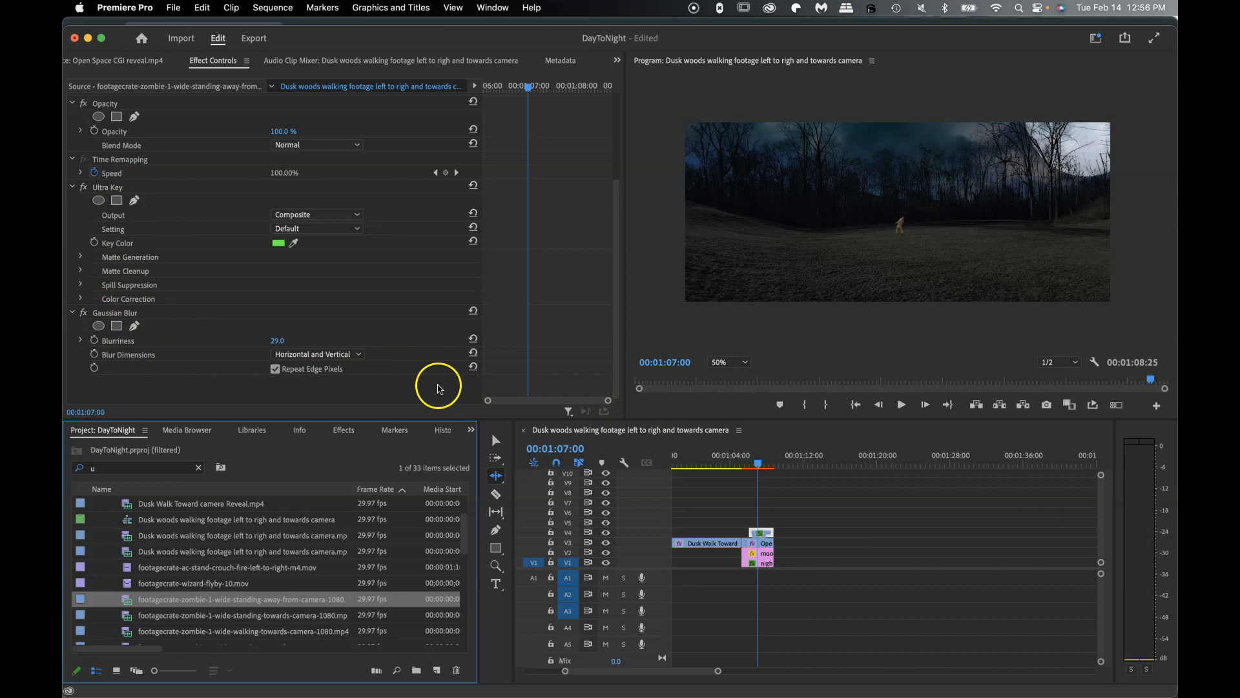
click(146, 392)
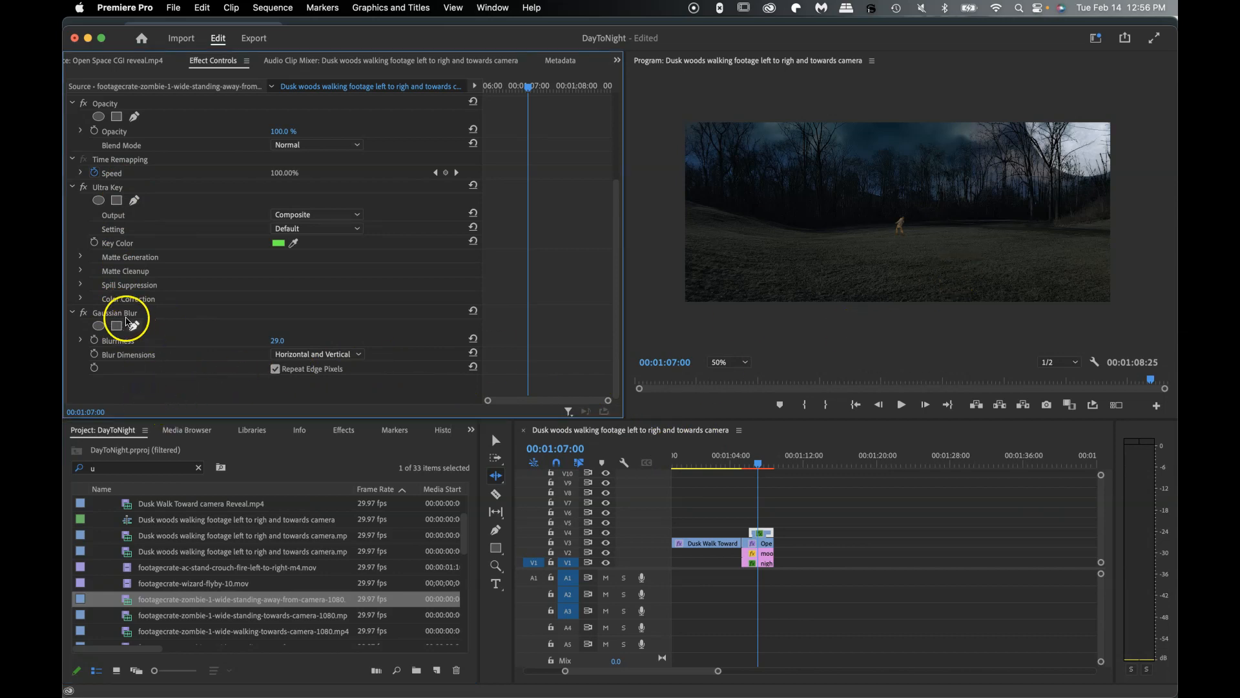
click(341, 432)
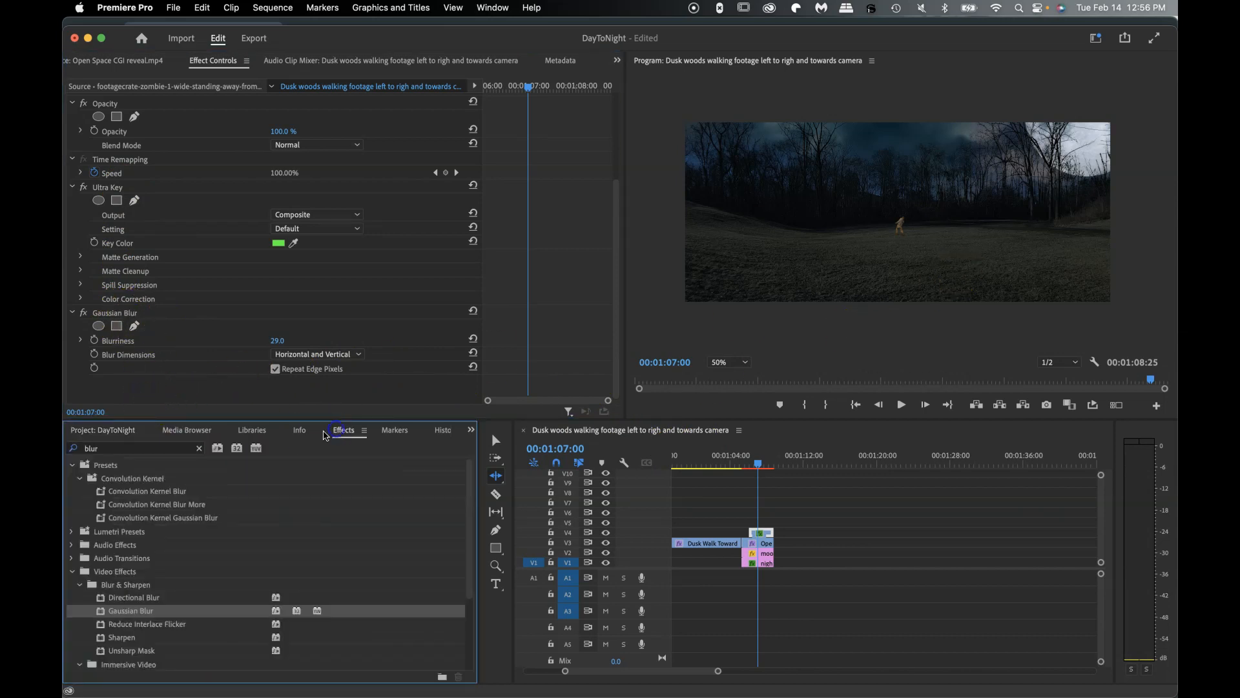
click(125, 446)
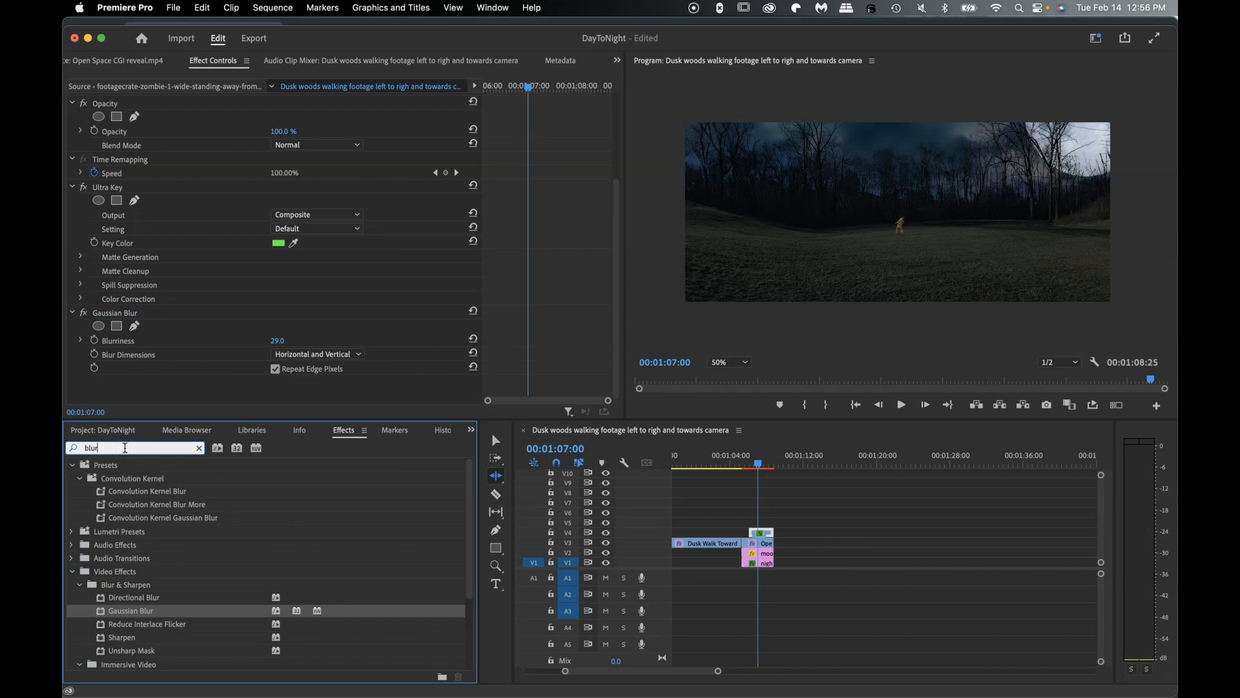
key(BackSpace)
key(BackSpace)
key(BackSpace)
key(BackSpace)
text(lumetri)
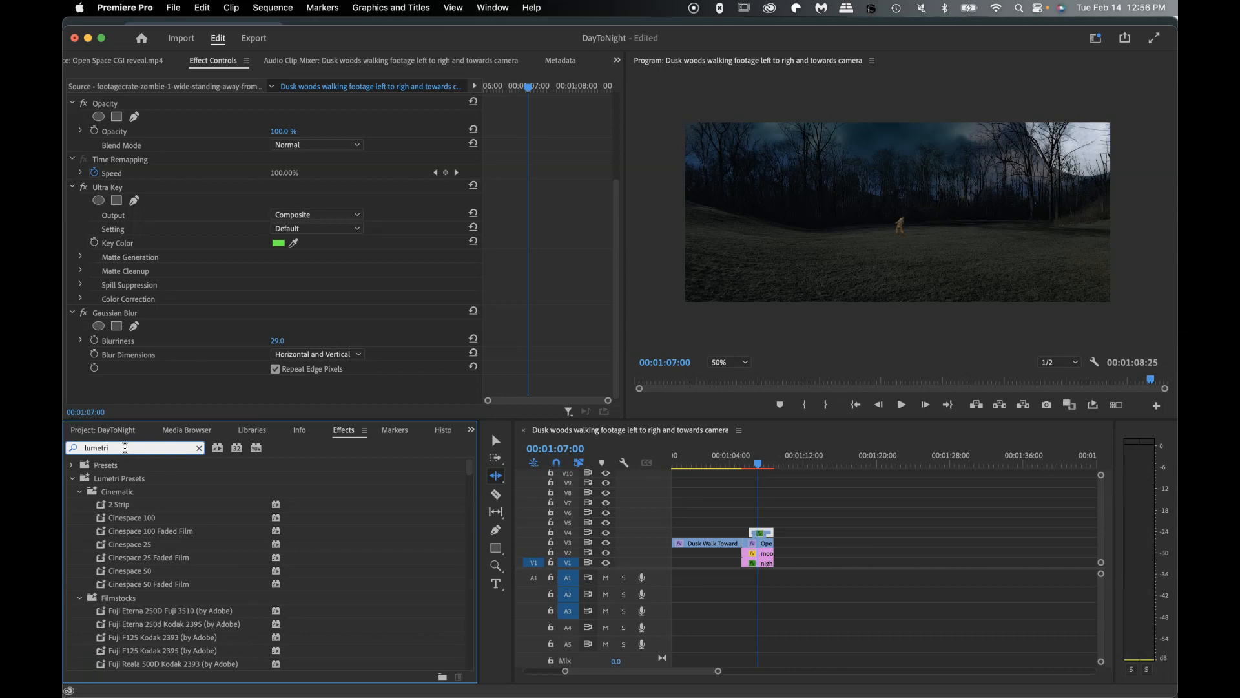
text( co)
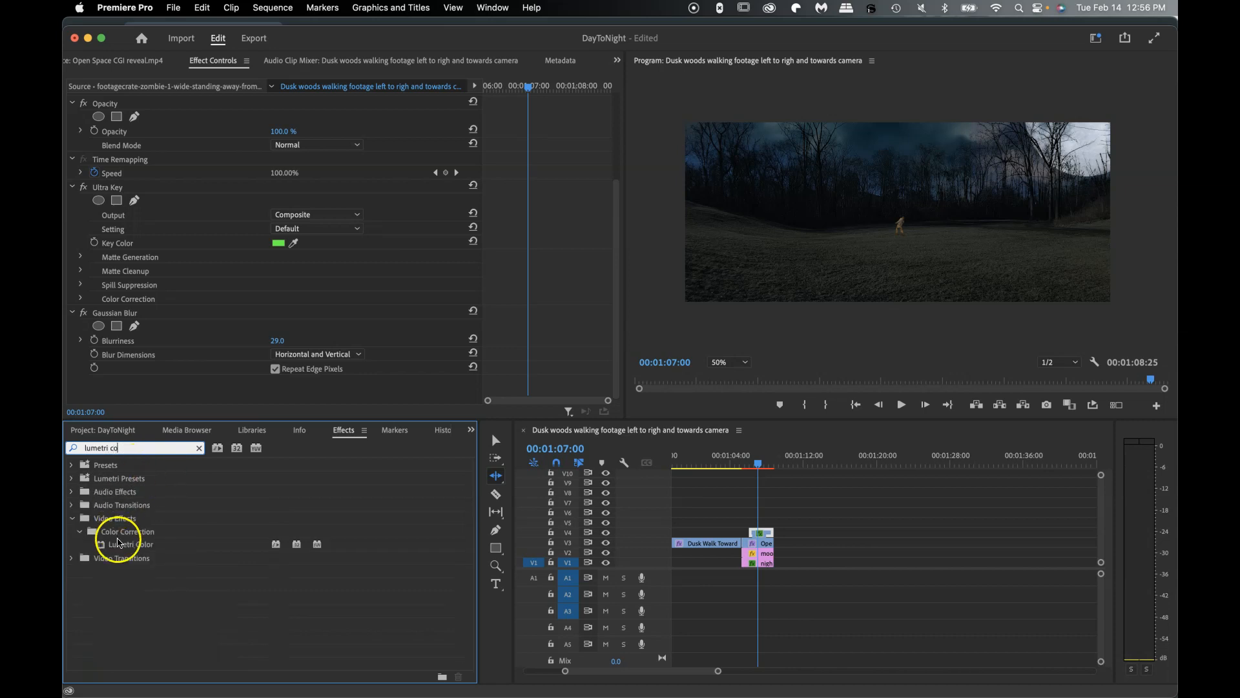
click(124, 546)
drag(185, 532, 768, 534)
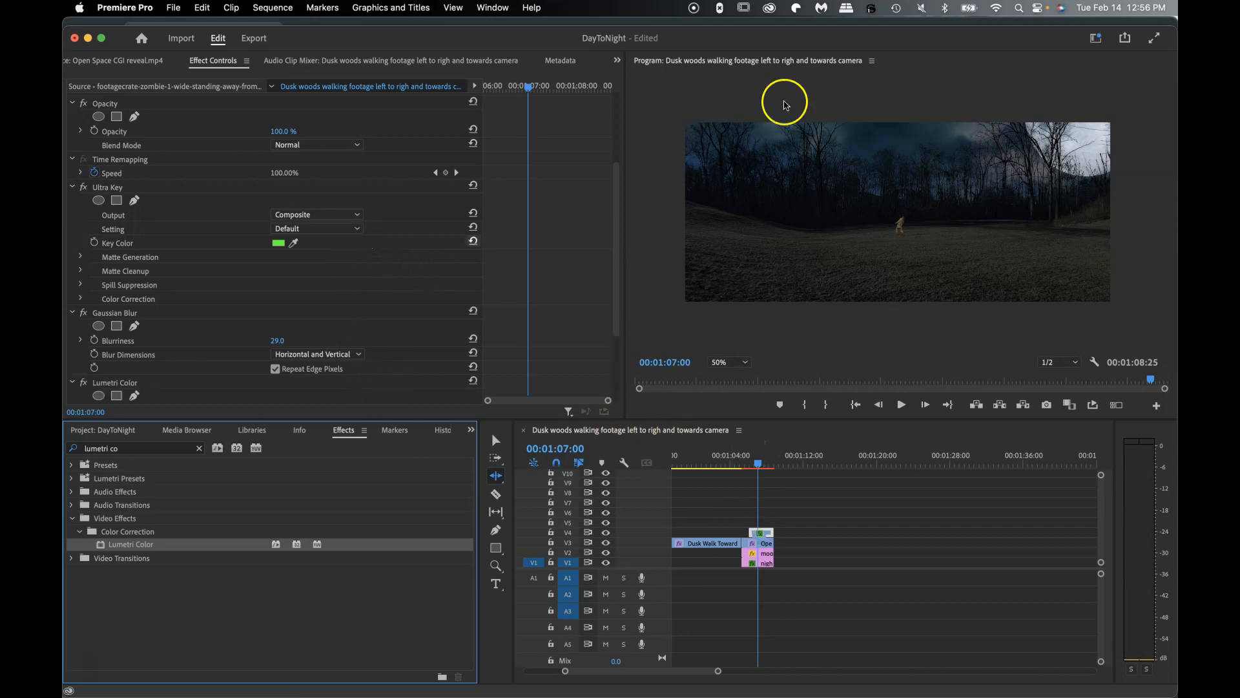
- Switch to the Color workspace and grade the zombie: Temperature -30.9, Saturation 56.1, Exposure -0.5, Contrast 19.4, Shadows -29.5
click(493, 7)
mouse_move(502, 26)
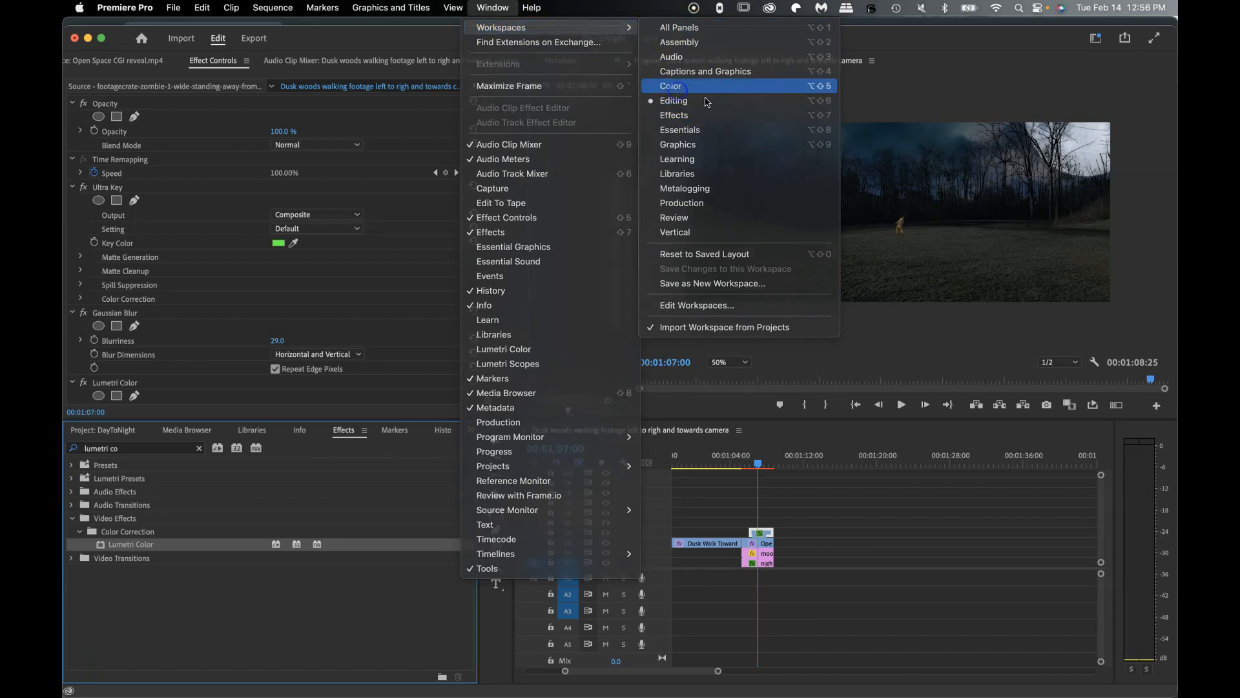
click(675, 86)
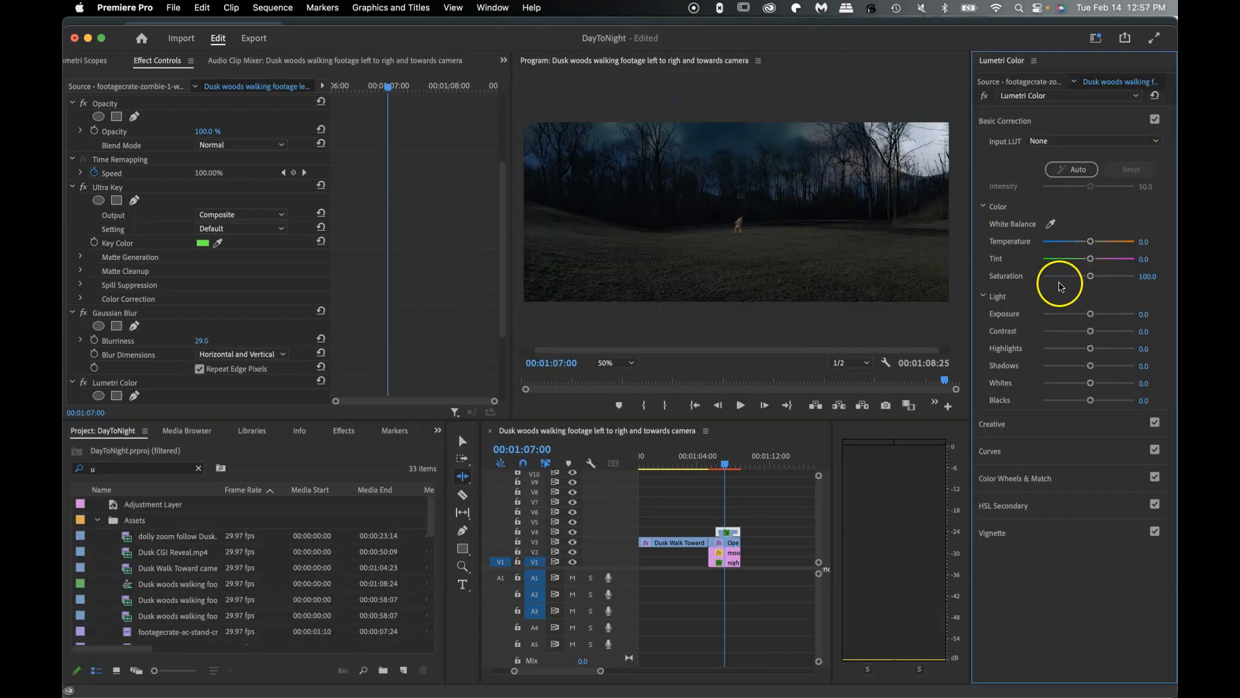
drag(1090, 245, 1091, 245)
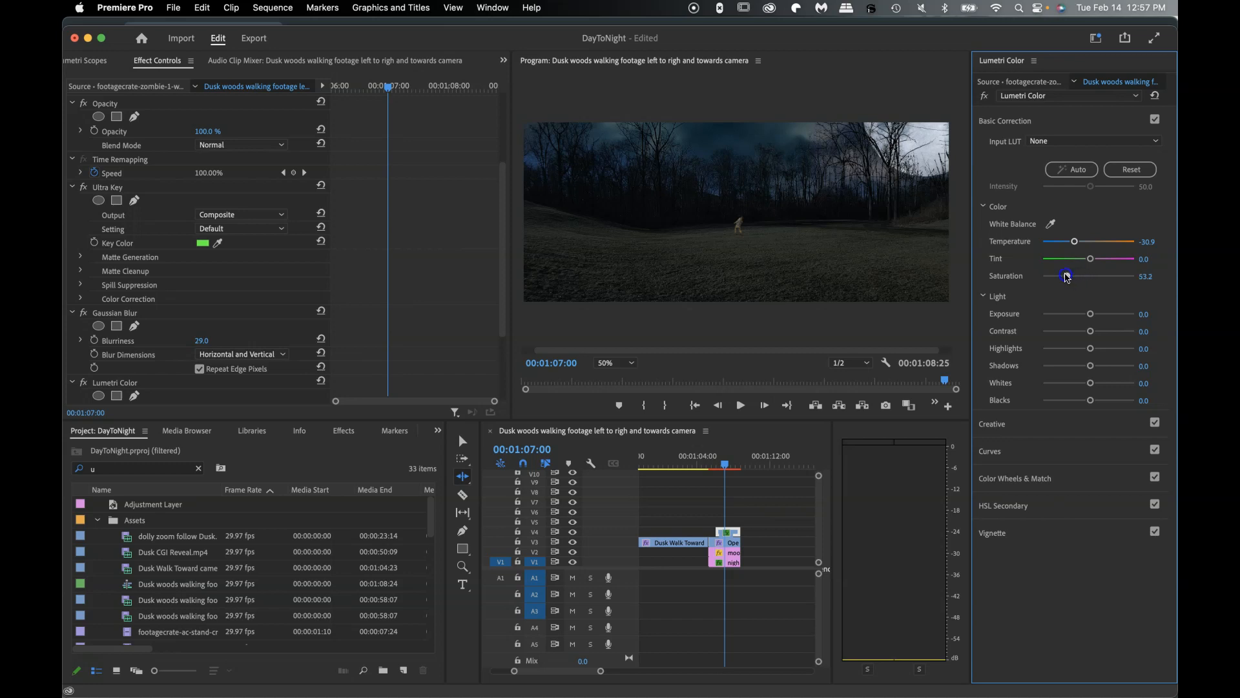
drag(1069, 277, 1071, 277)
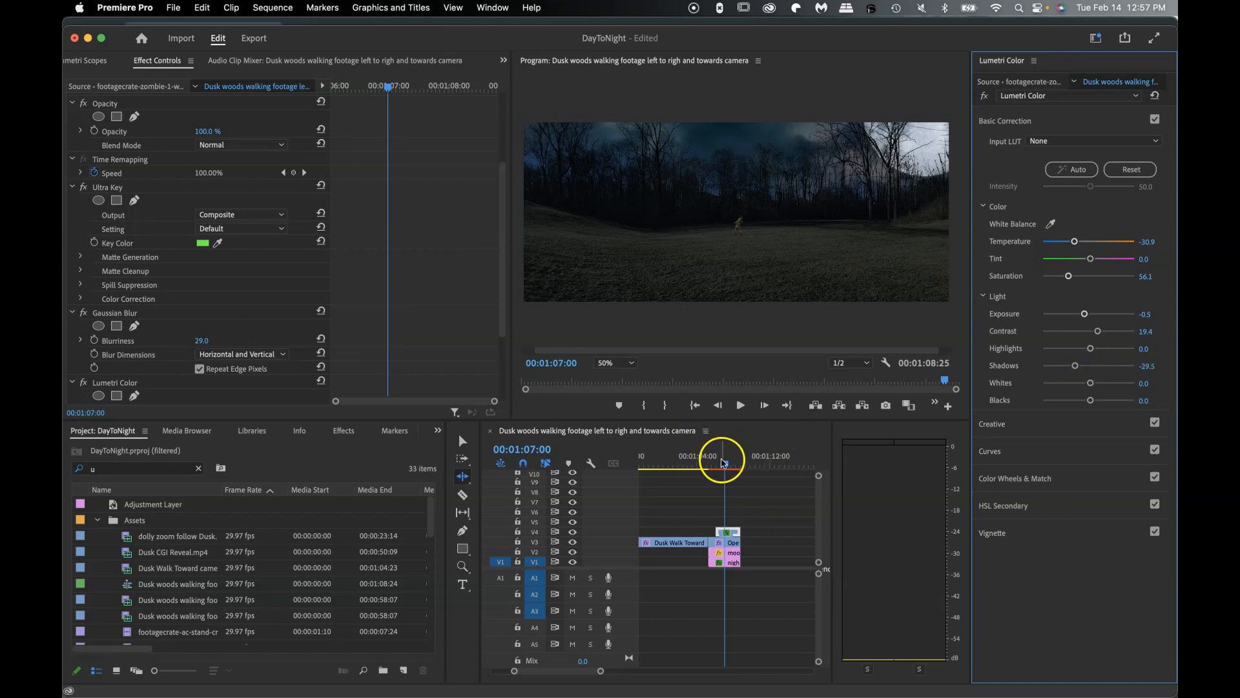
- Move the playhead to 00:01:07:15 and place footagecrate-zombie-1-wide-standing-towards-camera-1080.mp4 on Video 5, matching the span of the Video 4 zombie clip
click(732, 464)
mouse_move(732, 464)
mouse_down()
mouse_move(749, 462)
mouse_move(732, 456)
mouse_up()
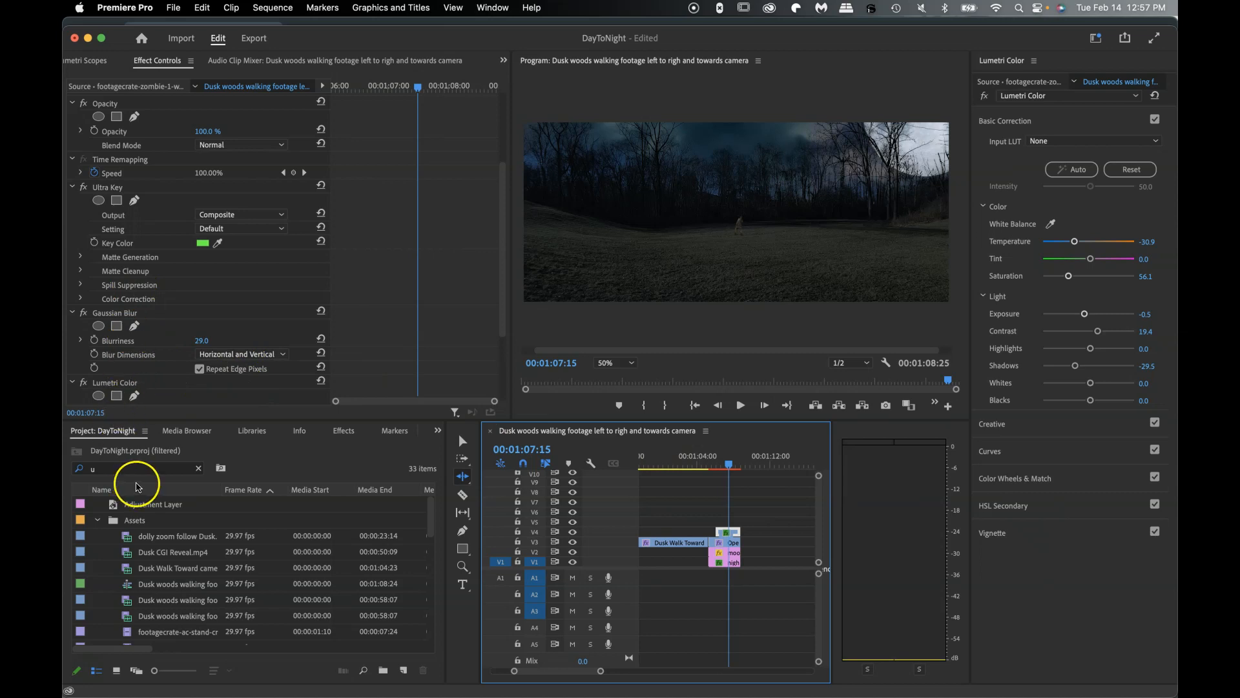
scroll(154, 592, down, 2)
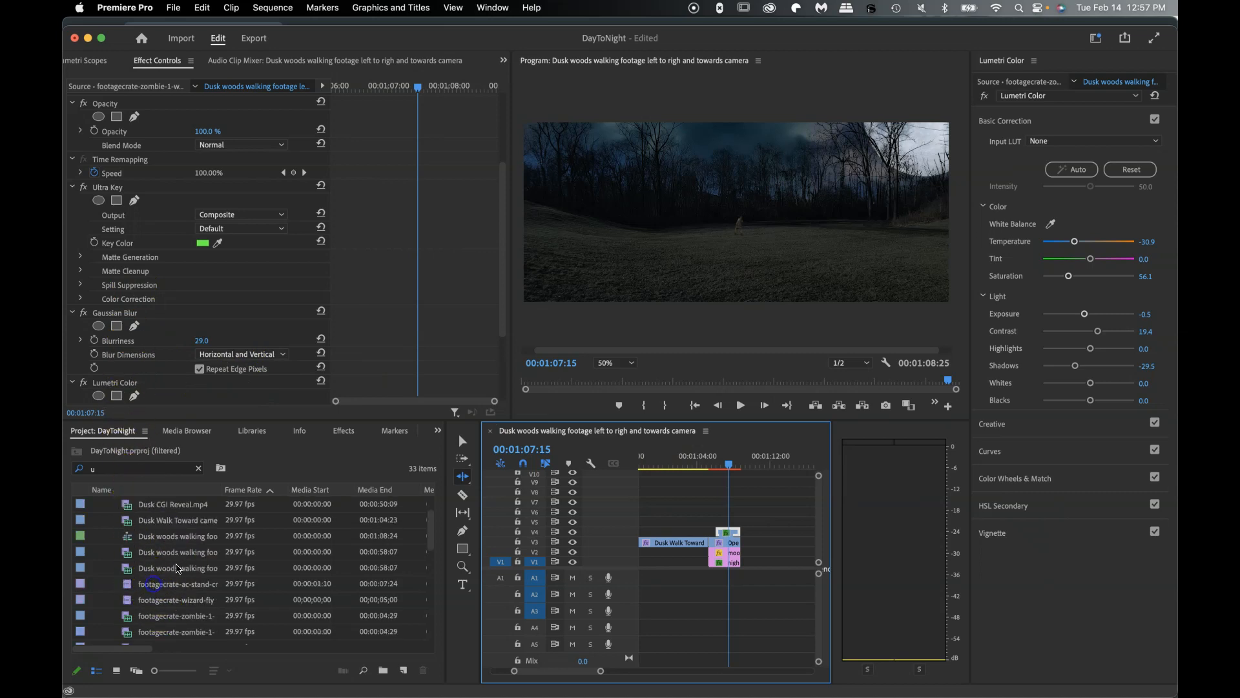
click(155, 585)
drag(248, 489, 366, 488)
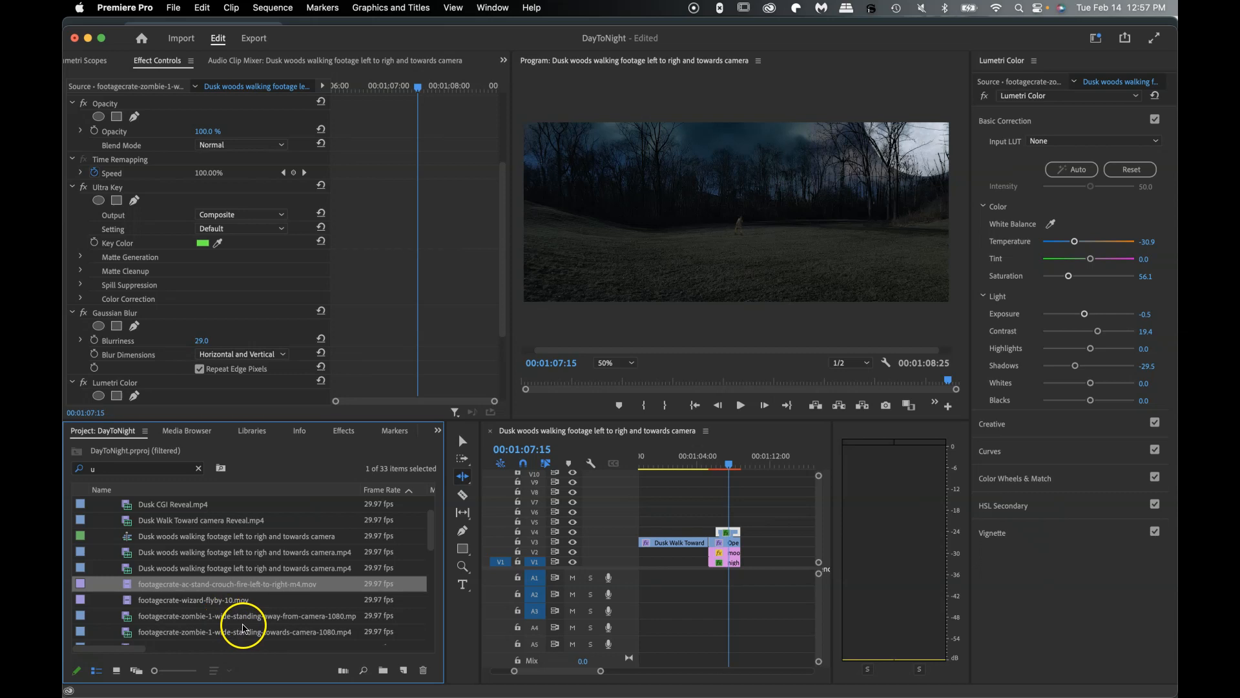
scroll(249, 629, down, 1)
click(162, 618)
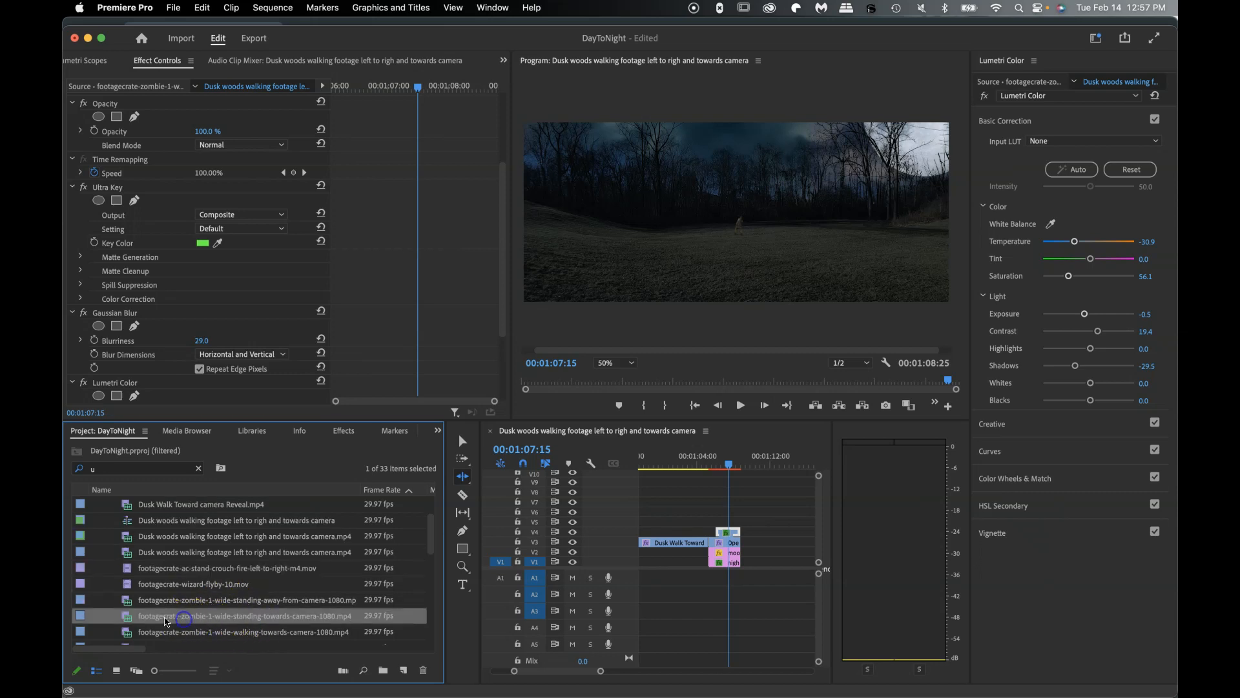
drag(161, 620, 742, 522)
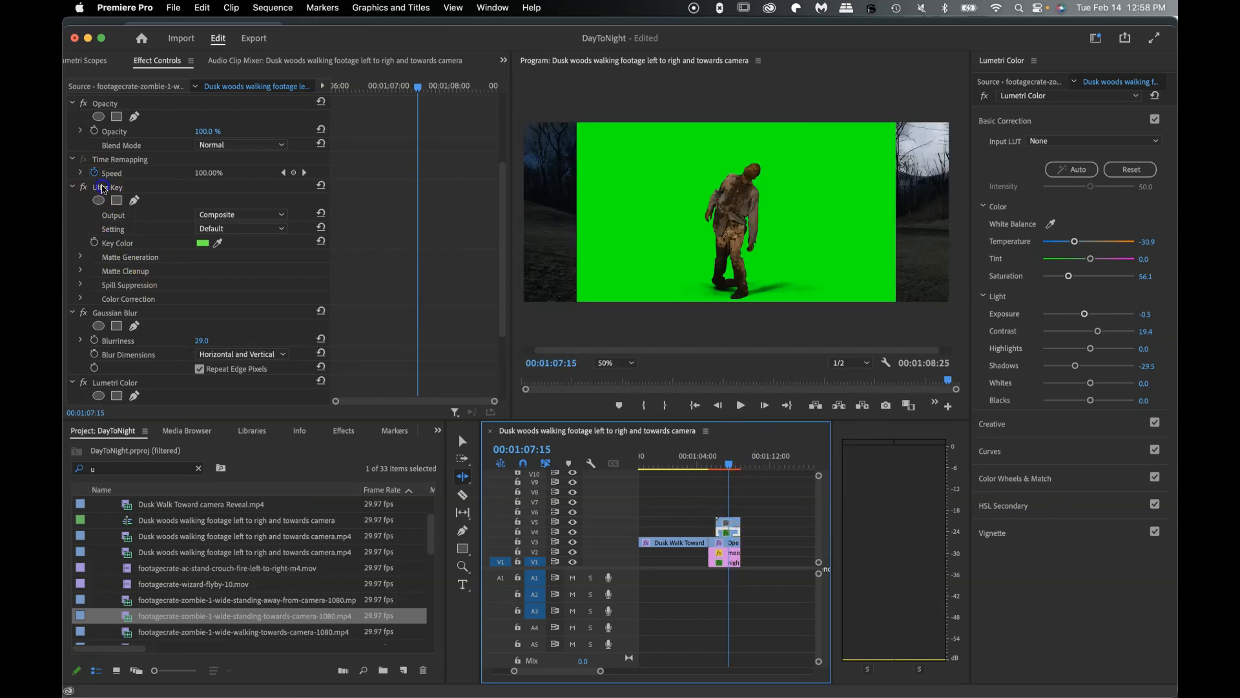
- Try copying only the Ultra Key effect from the Video 4 zombie onto the new zombie clip on Video 5
click(104, 187)
click(167, 353)
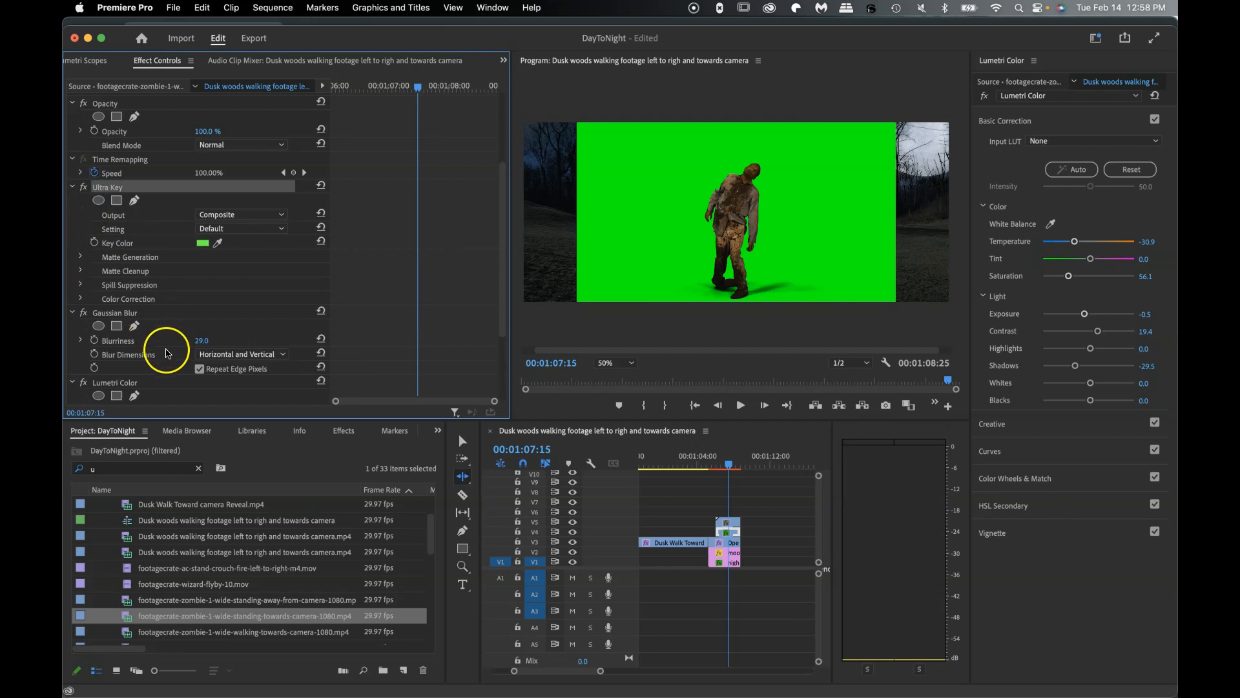
click(81, 214)
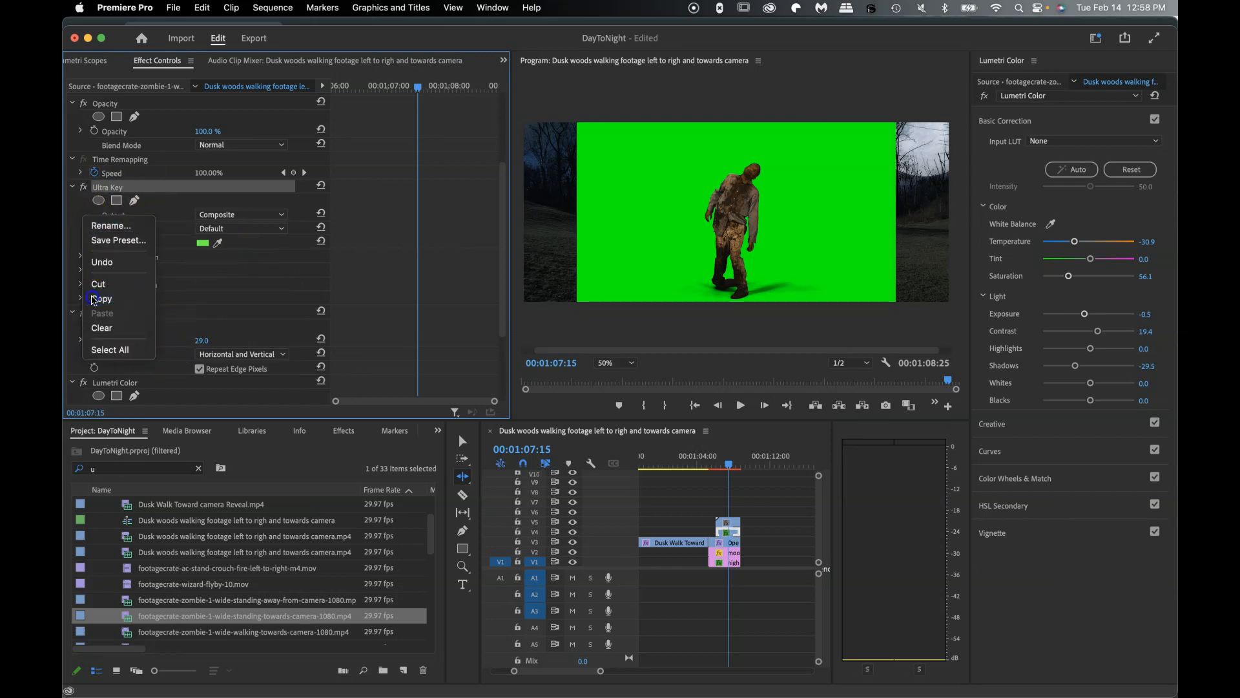
click(101, 298)
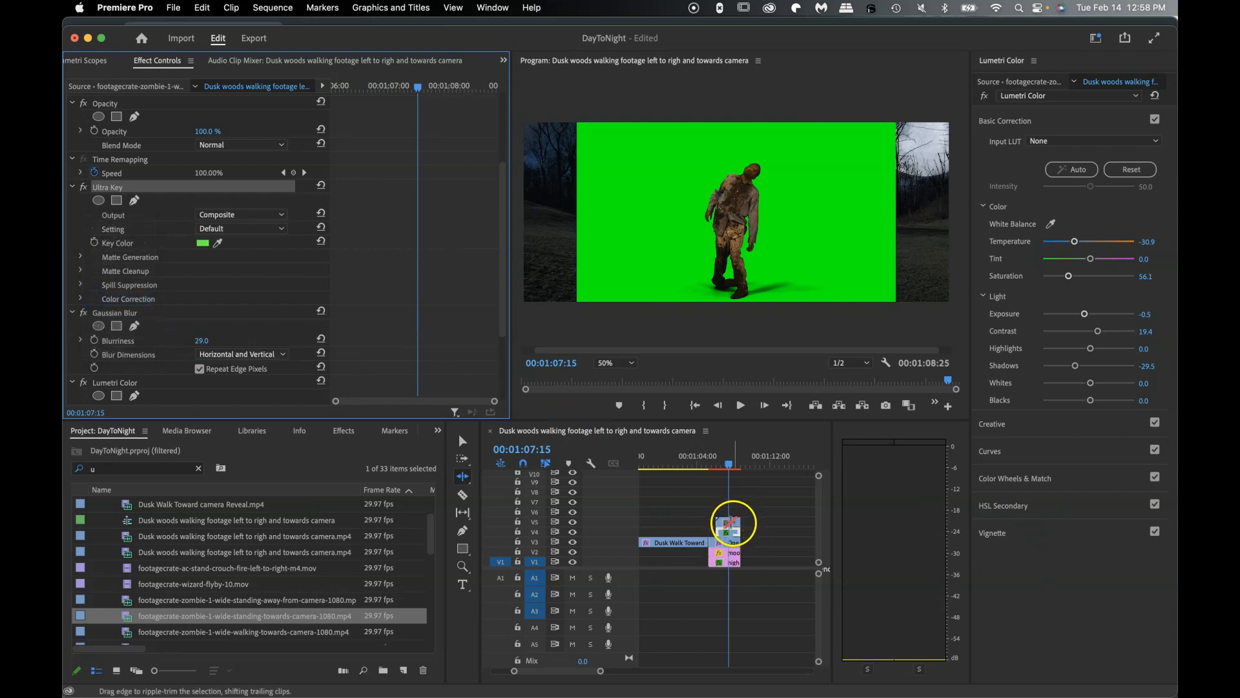
key(v)
click(735, 525)
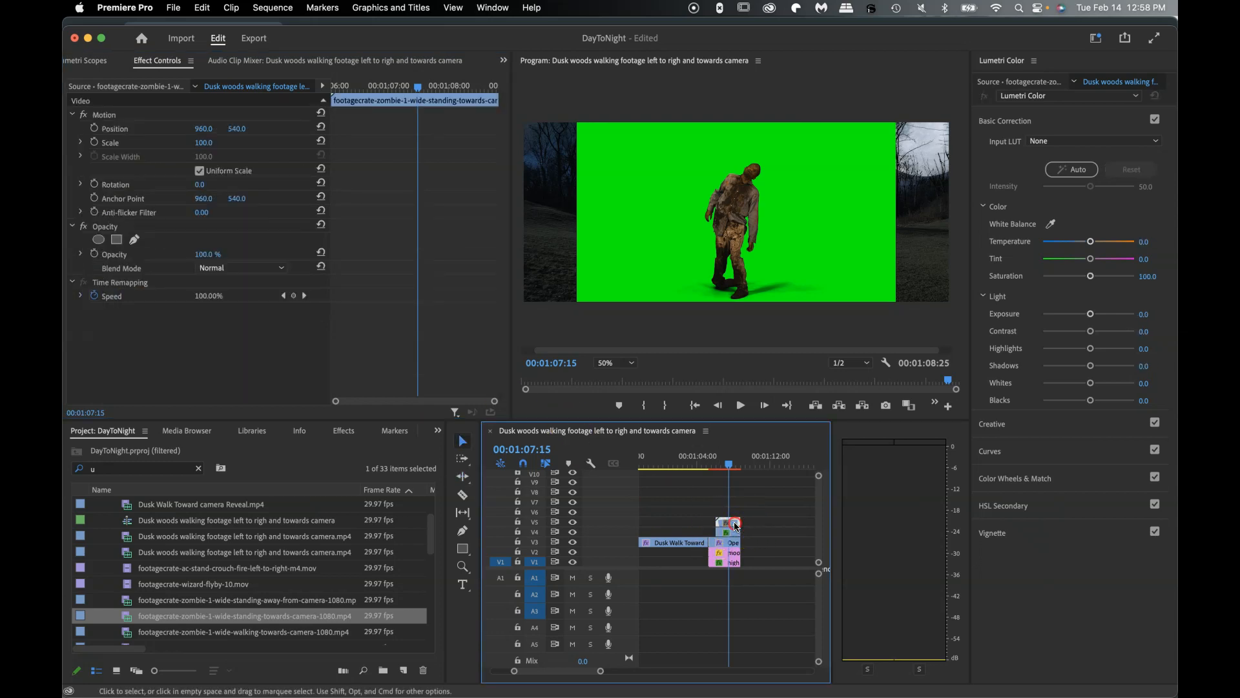
right_click(736, 526)
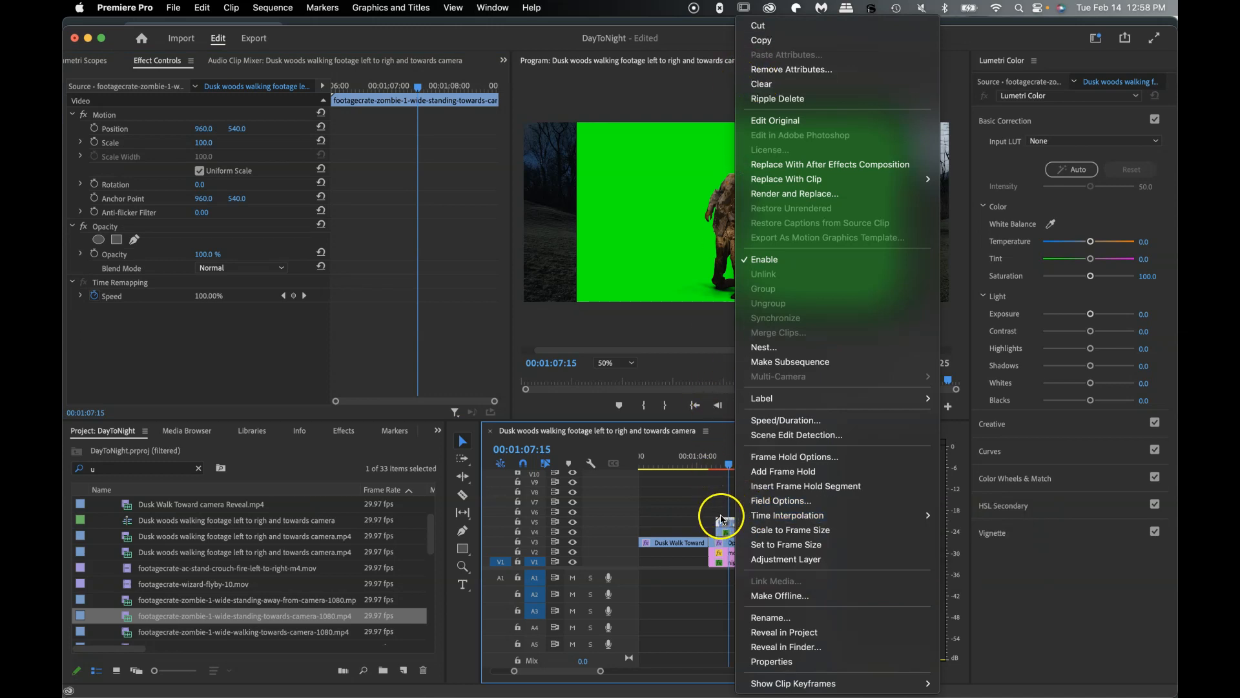
right_click(109, 344)
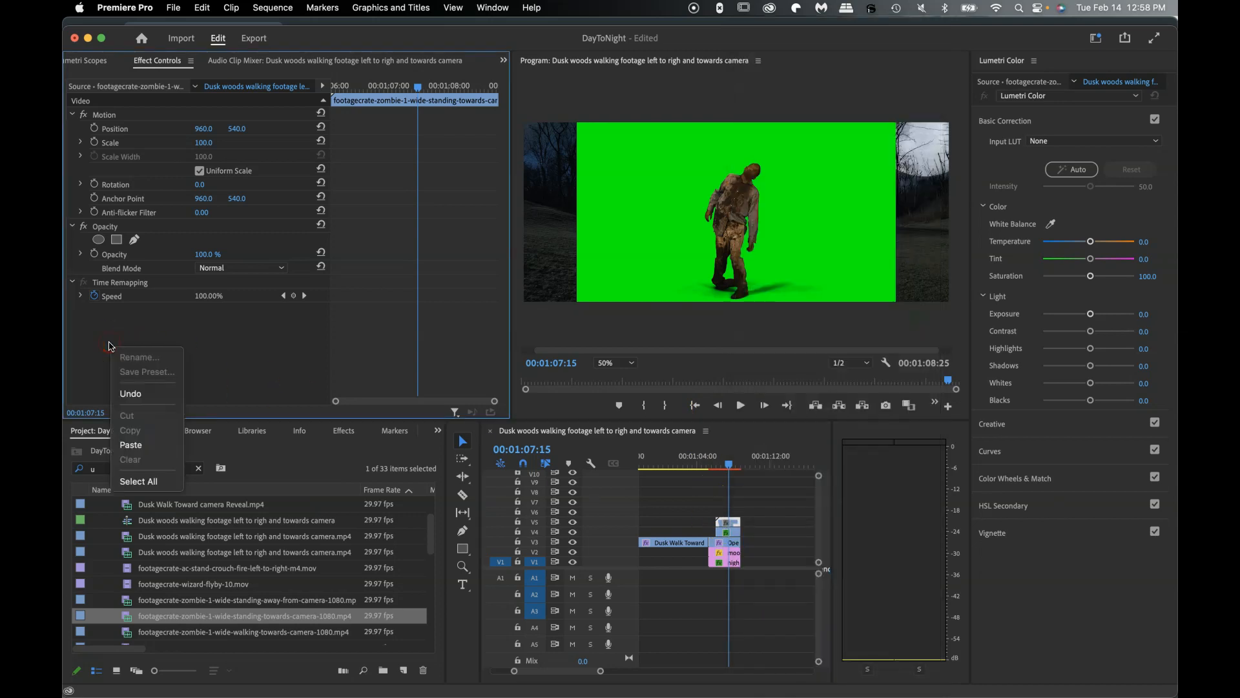
click(130, 445)
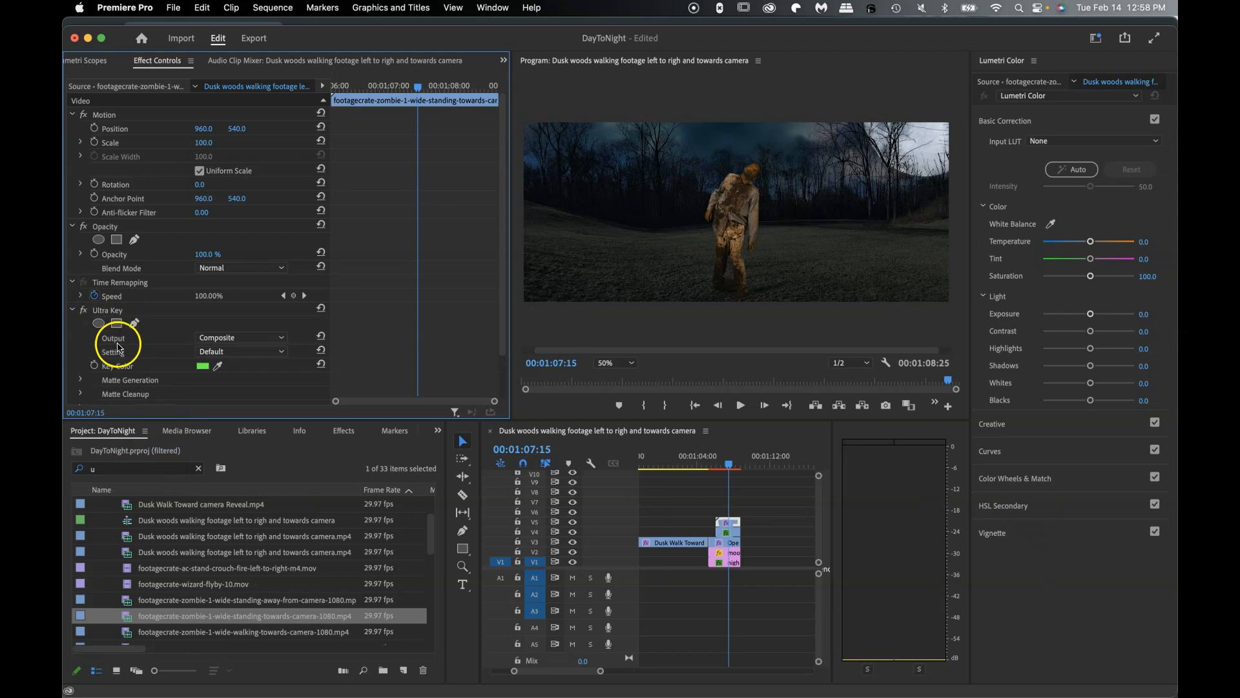
scroll(131, 349, down, 1)
scroll(132, 349, down, 2)
scroll(131, 348, up, 1)
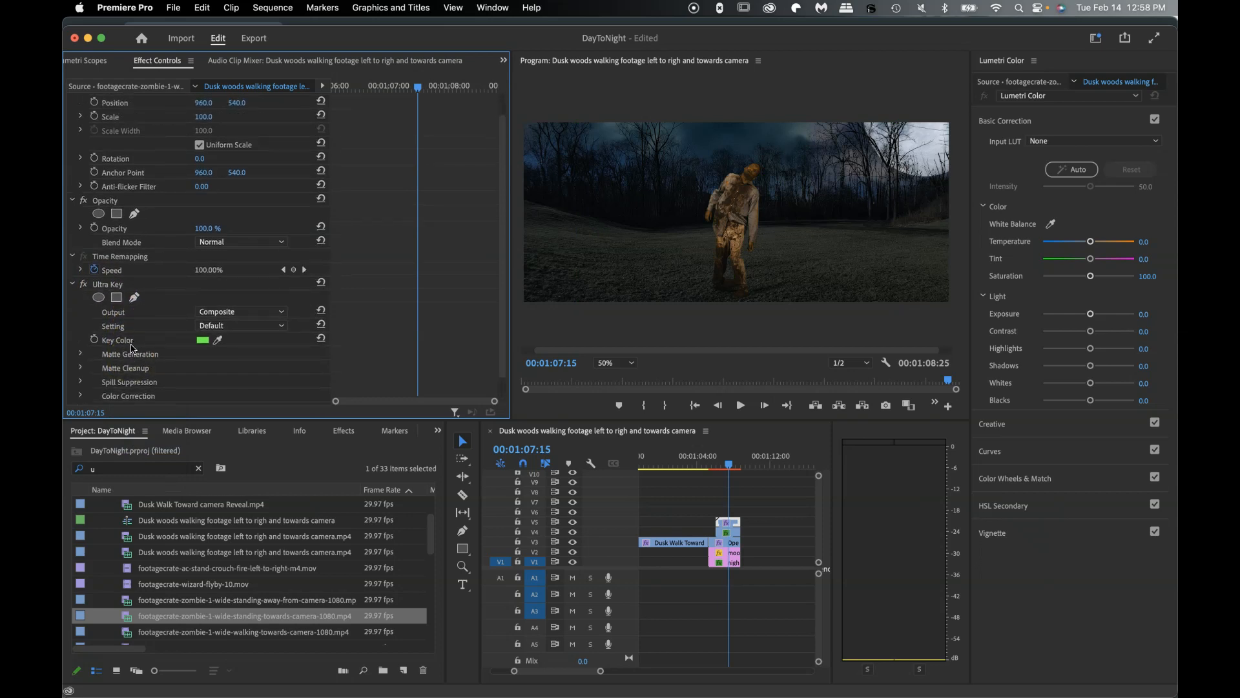
- Undo pasting the Ultra Key effect onto the Video 5 zombie clip
click(735, 534)
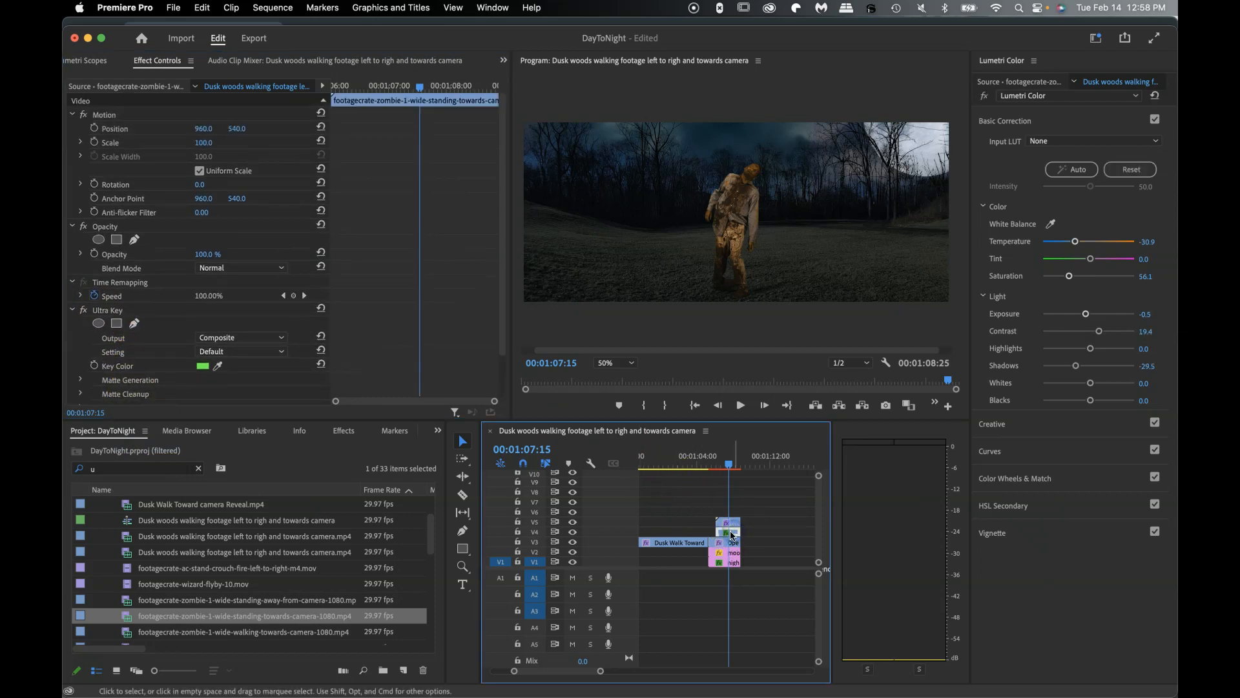
right_click(734, 535)
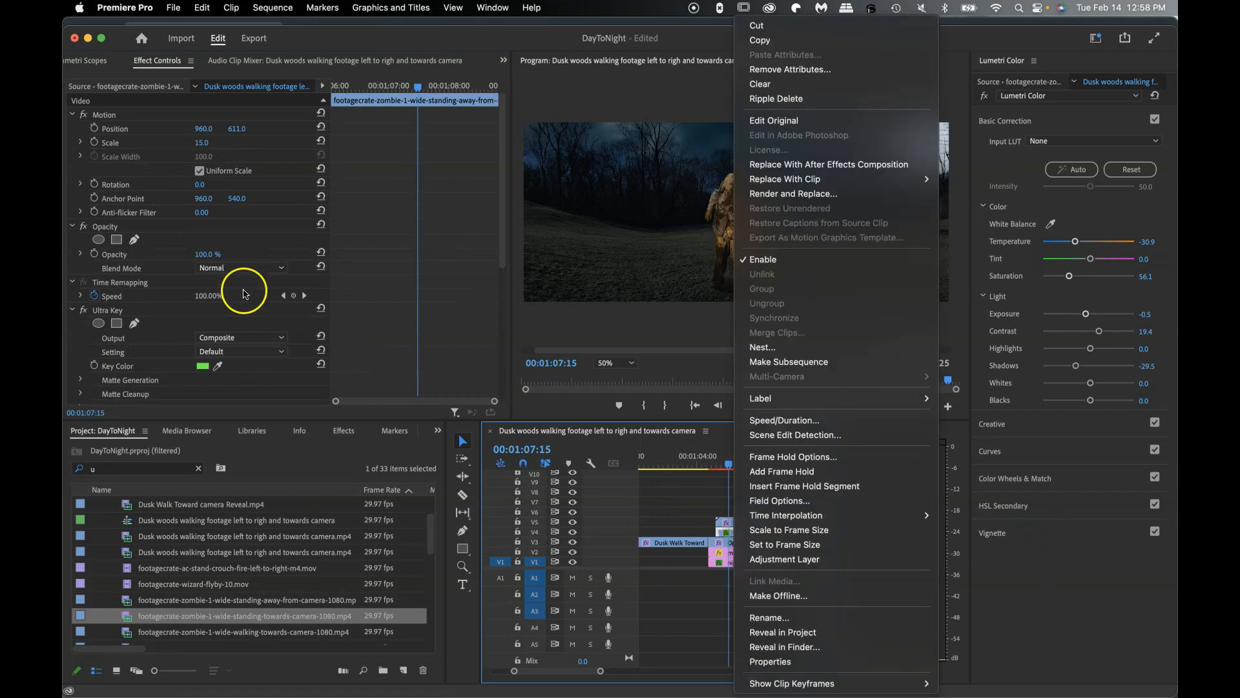
click(177, 326)
key(super+z)
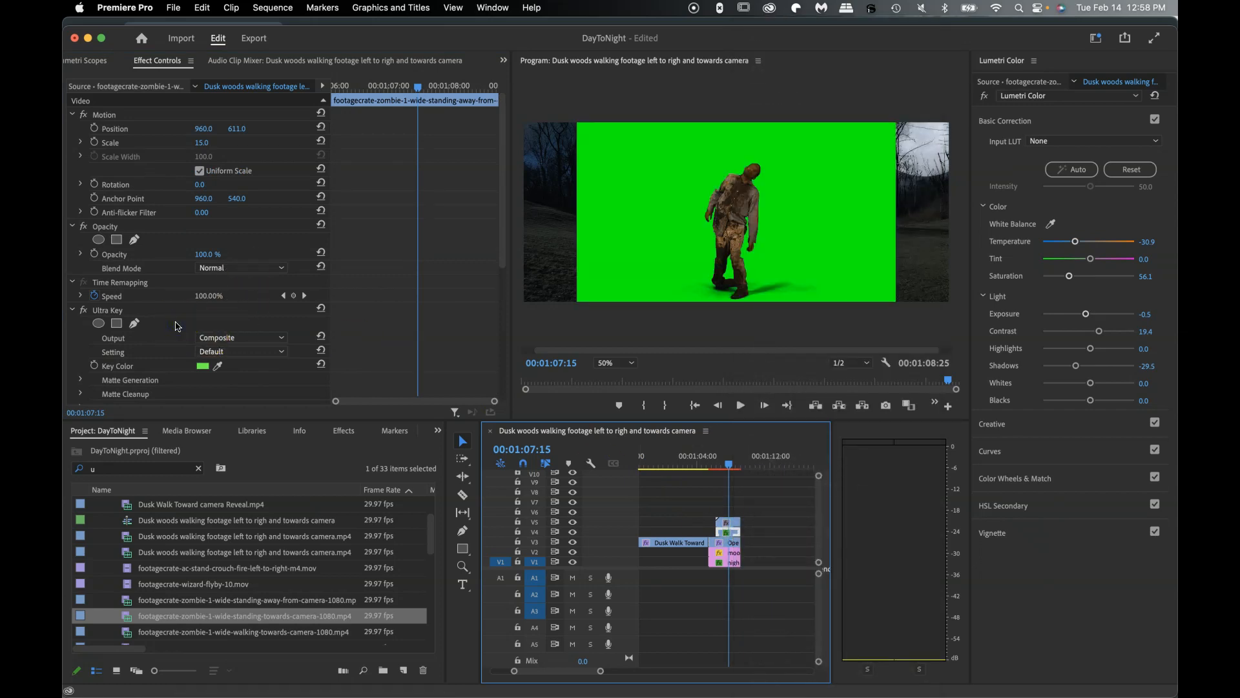
- Copy the Video 4 zombie clip and paste its Motion, Opacity, Ultra Key, Gaussian Blur and Lumetri Color attributes onto the Video 5 zombie clip
click(732, 534)
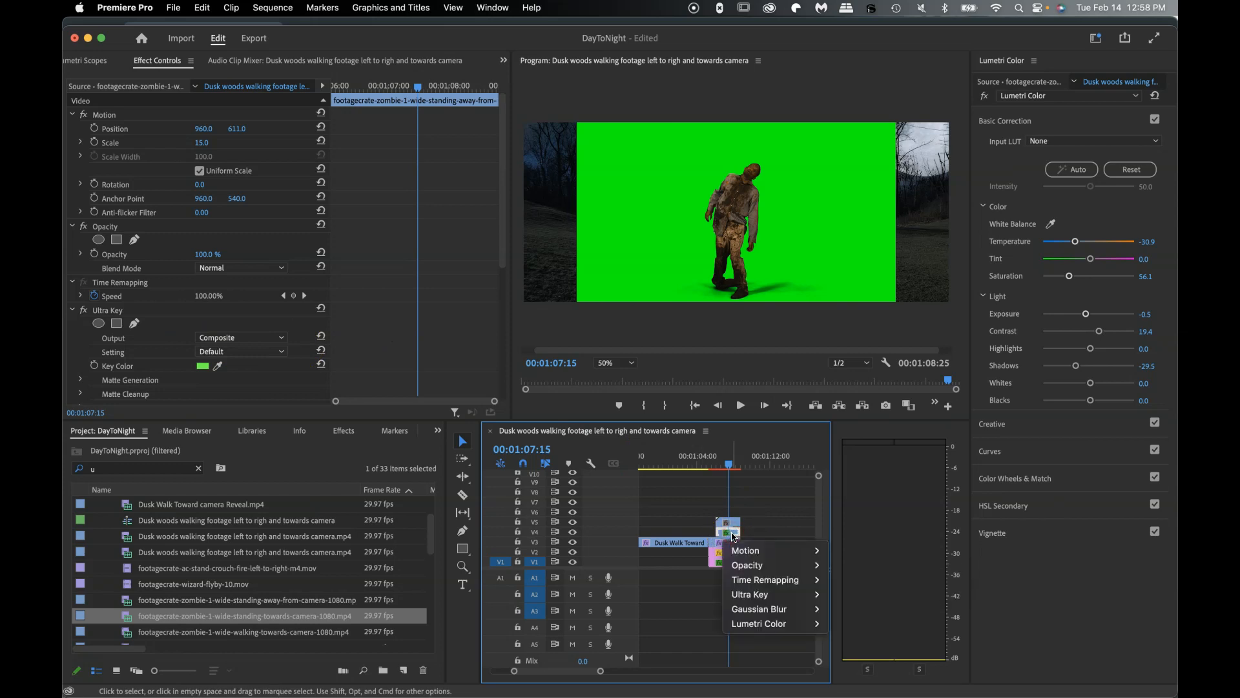
right_click(727, 530)
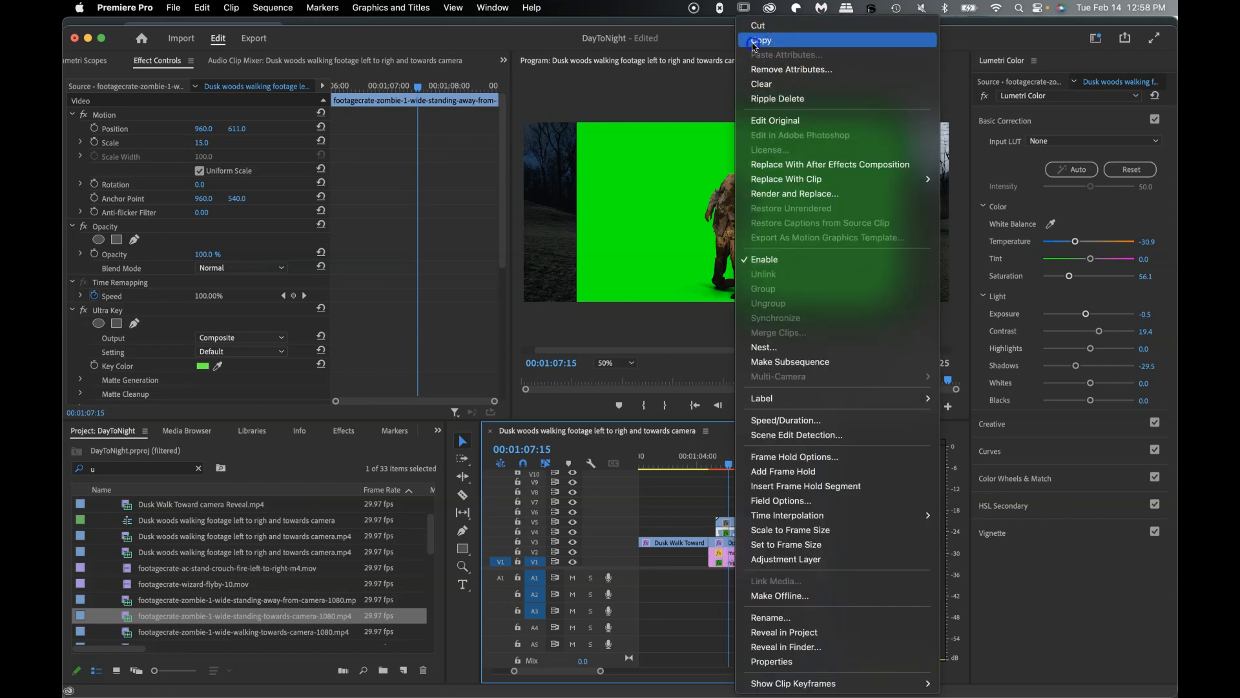
click(754, 40)
click(735, 527)
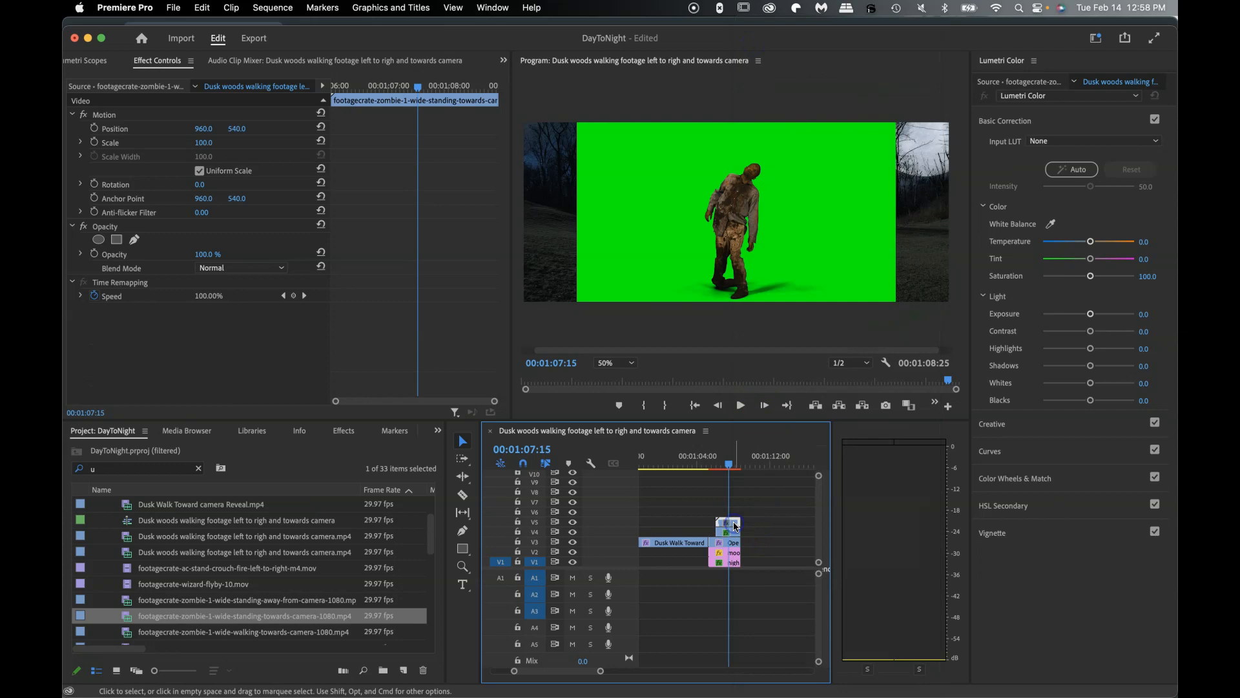
right_click(734, 527)
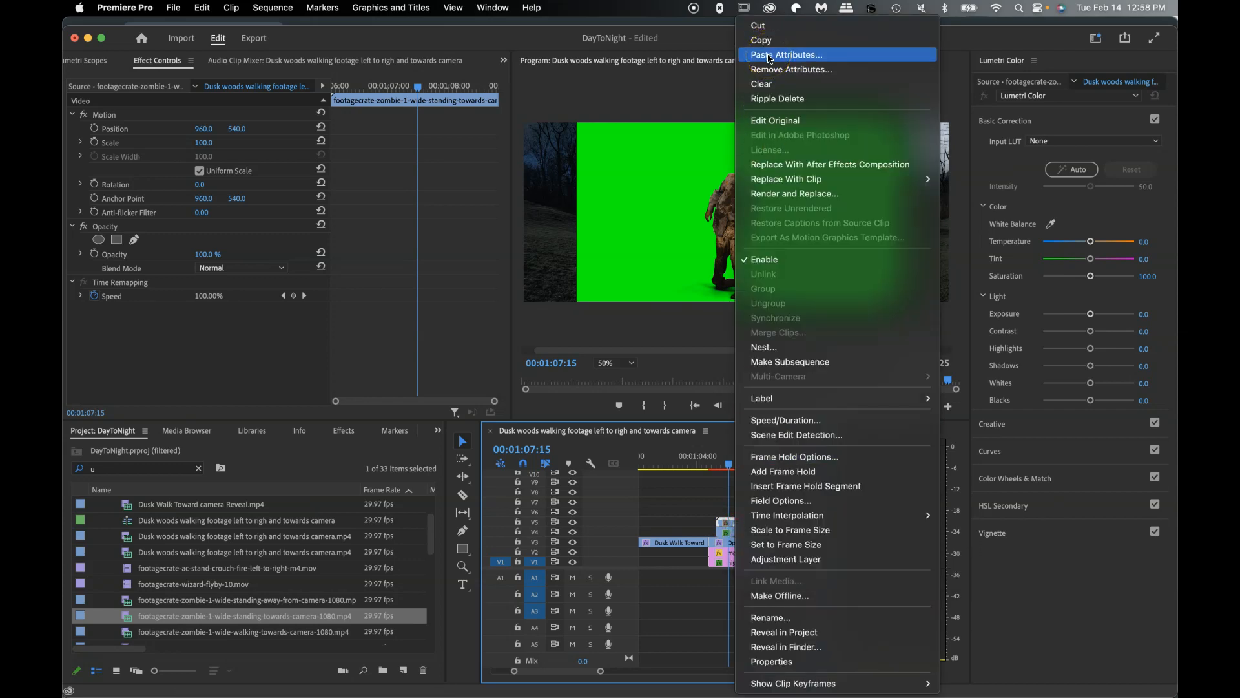
click(770, 56)
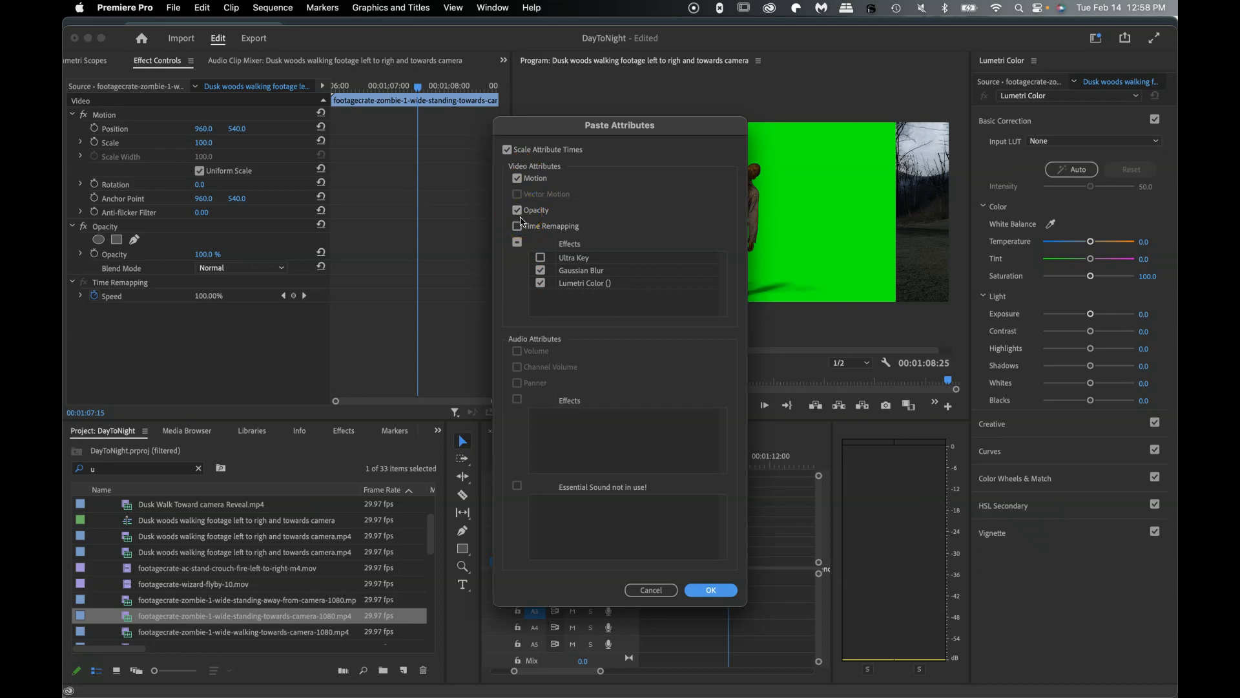
click(542, 259)
click(542, 259)
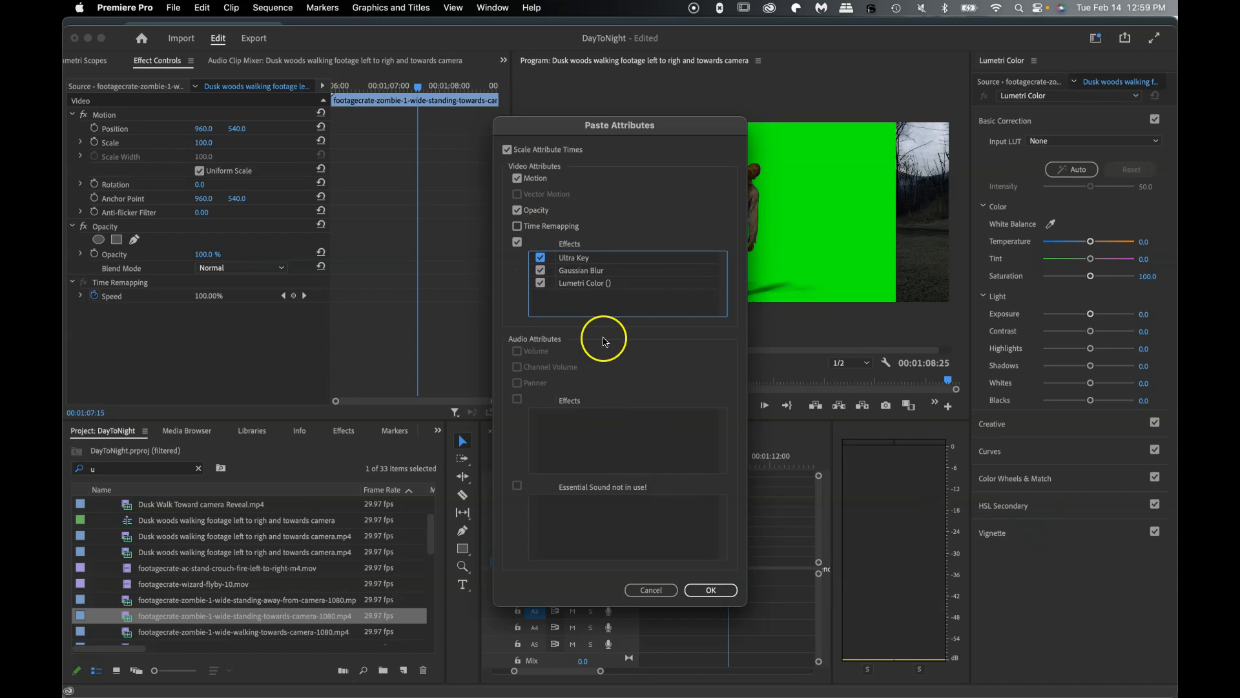
click(712, 590)
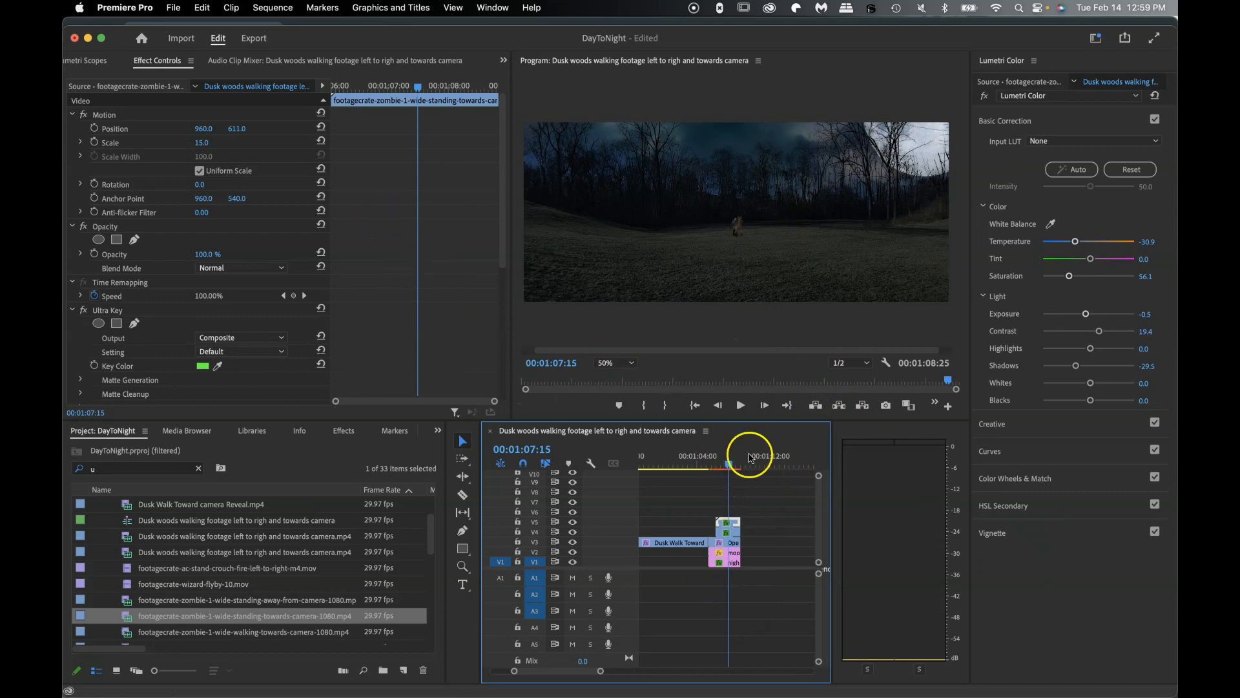
- Set the Video 5 zombie's horizontal position to 673.0 and scrub through the shot to check both zombies
click(204, 128)
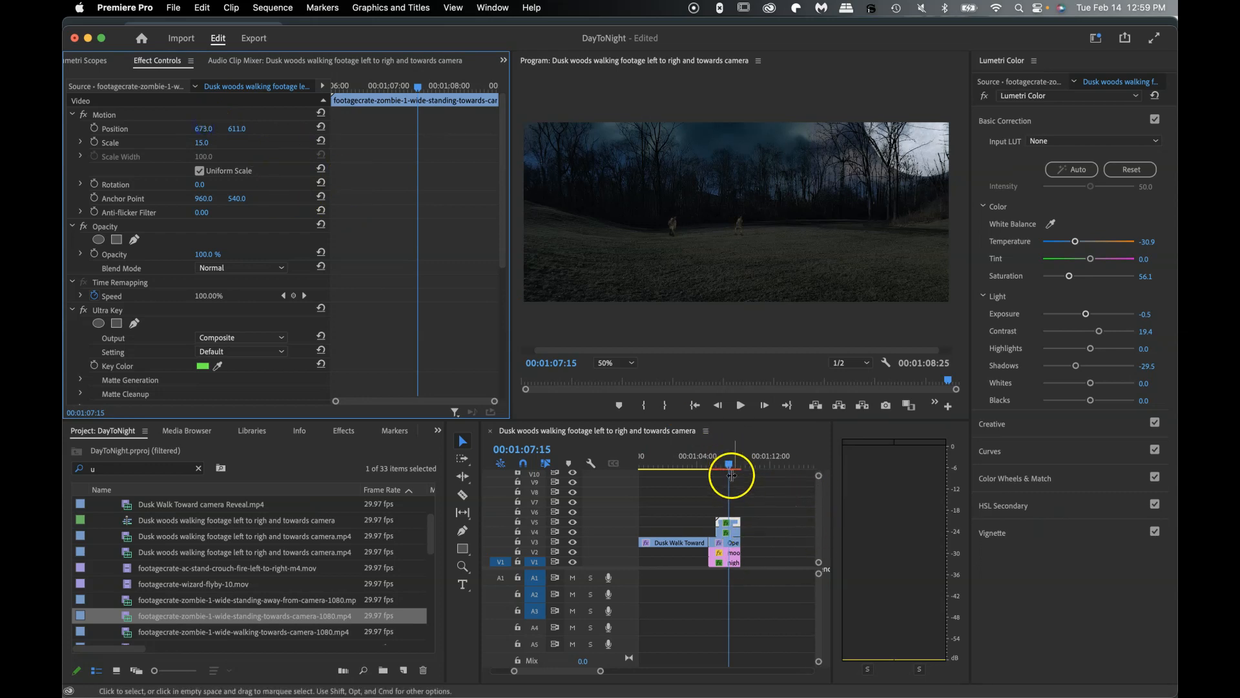
drag(731, 466, 735, 492)
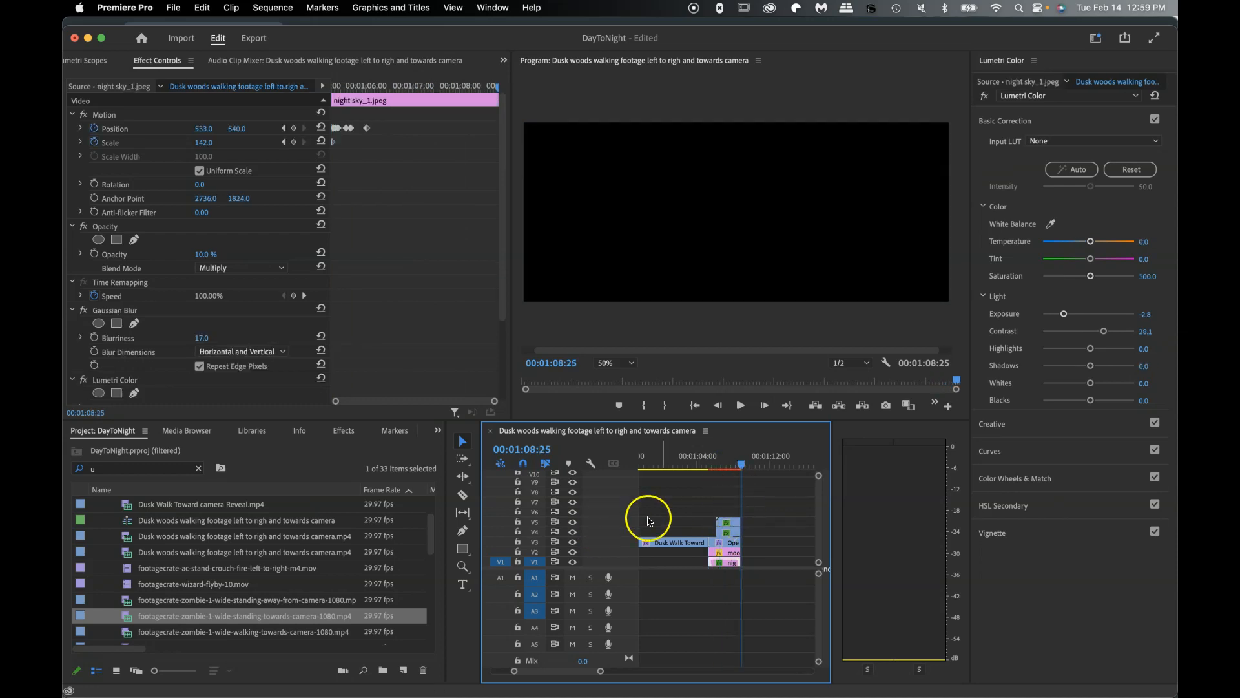
- Target tracks Video 4 to Video 6 and place footagecrate-zombie-1-wide-walking-towards-camera-1080.mp4 on Video 6 starting at 00:01:06:02
key(Up)
key(Down)
key(Up)
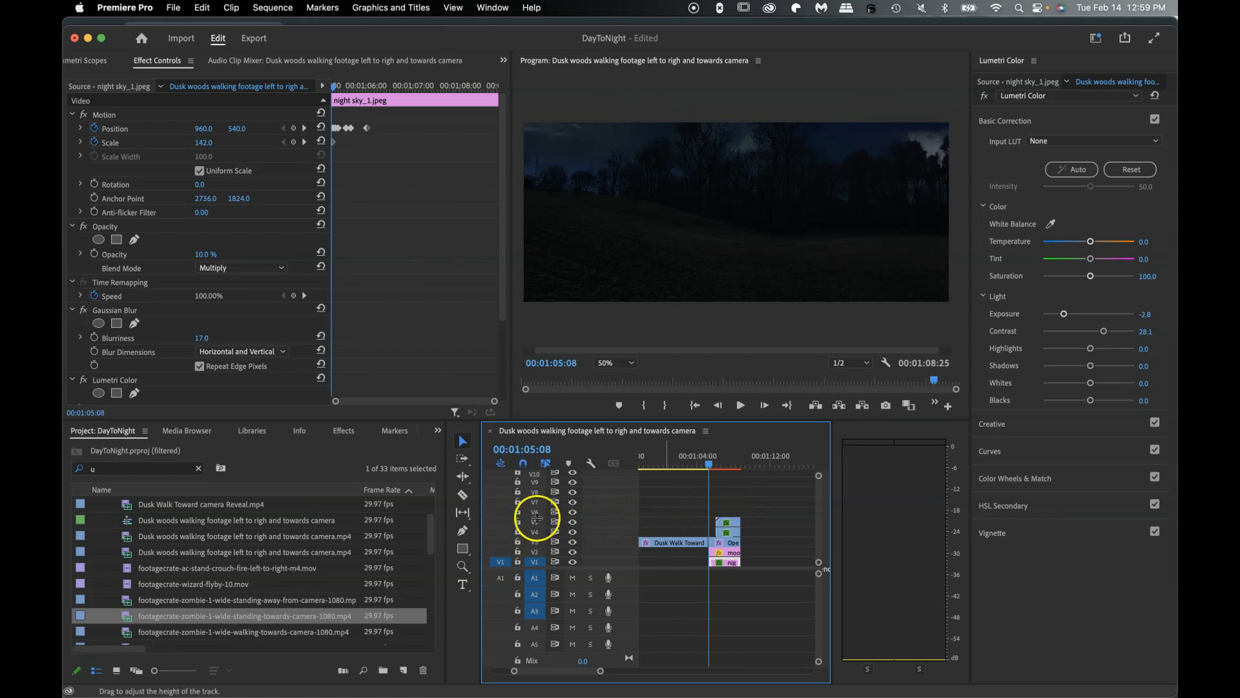
click(536, 516)
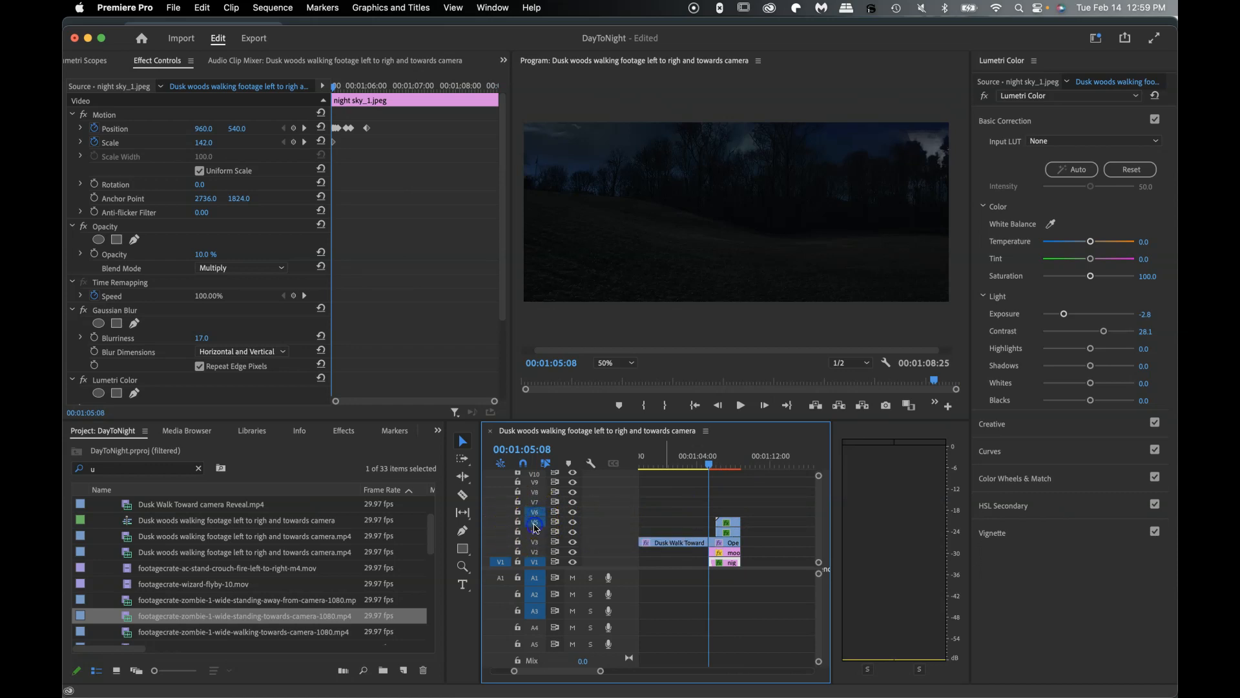
click(572, 541)
click(572, 541)
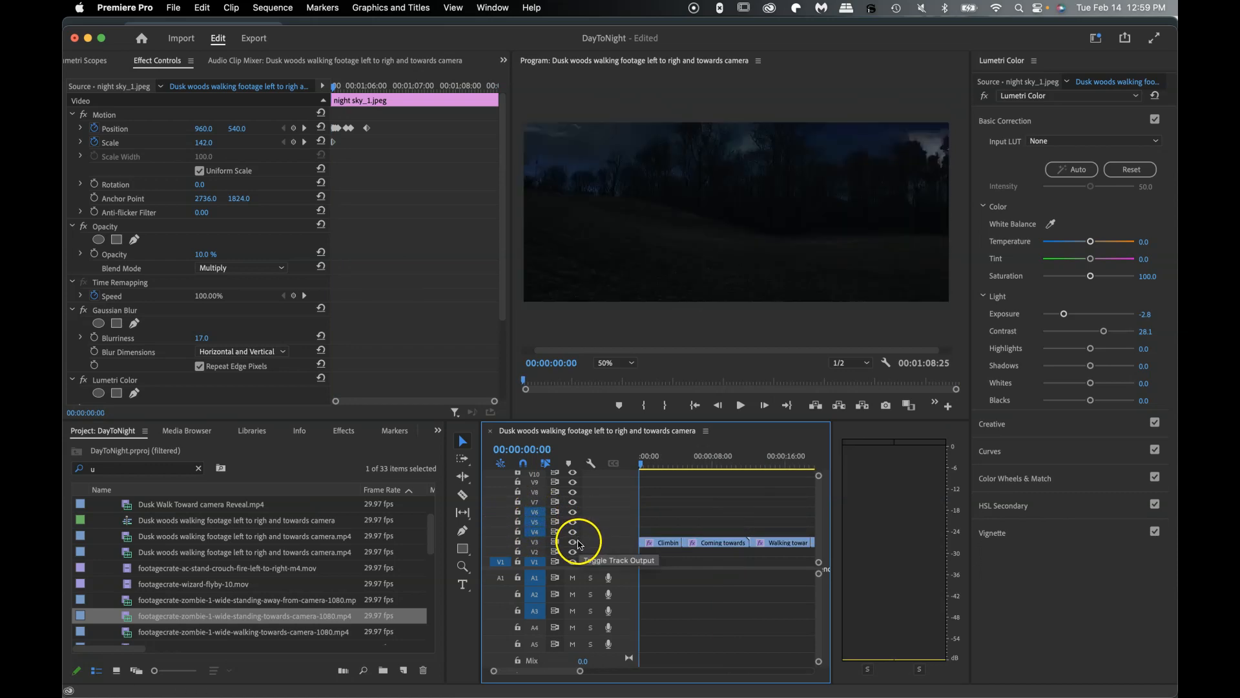
key(Down)
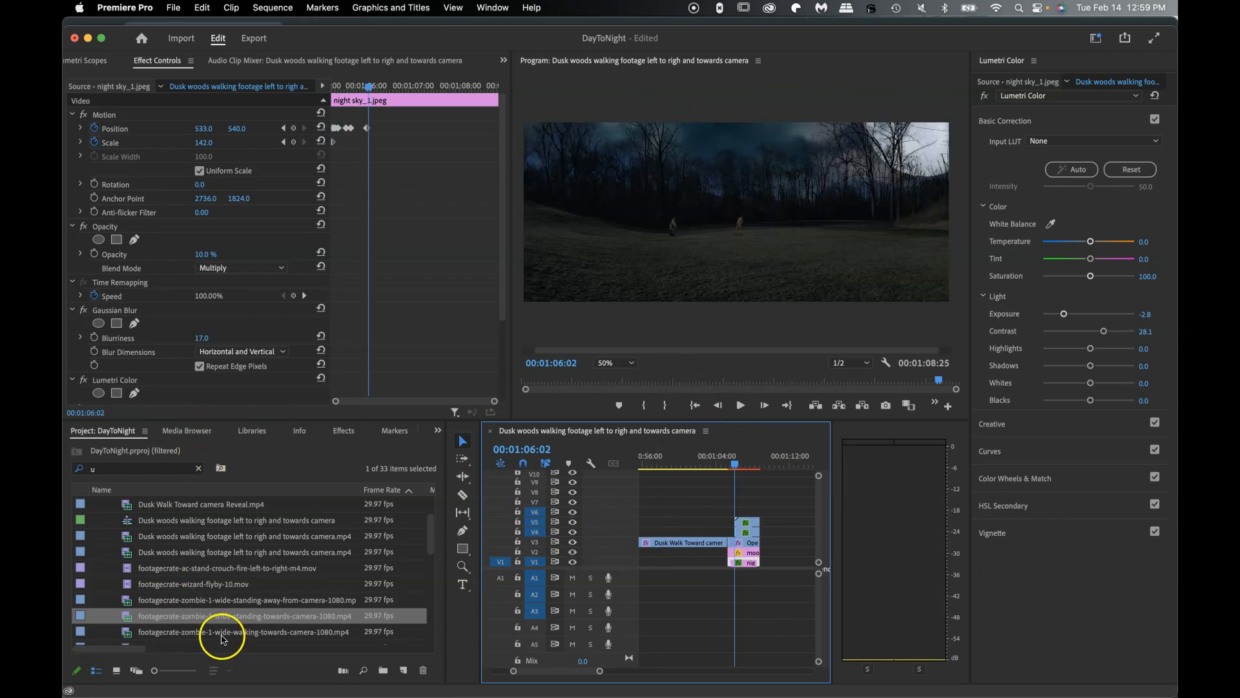
drag(147, 638, 740, 511)
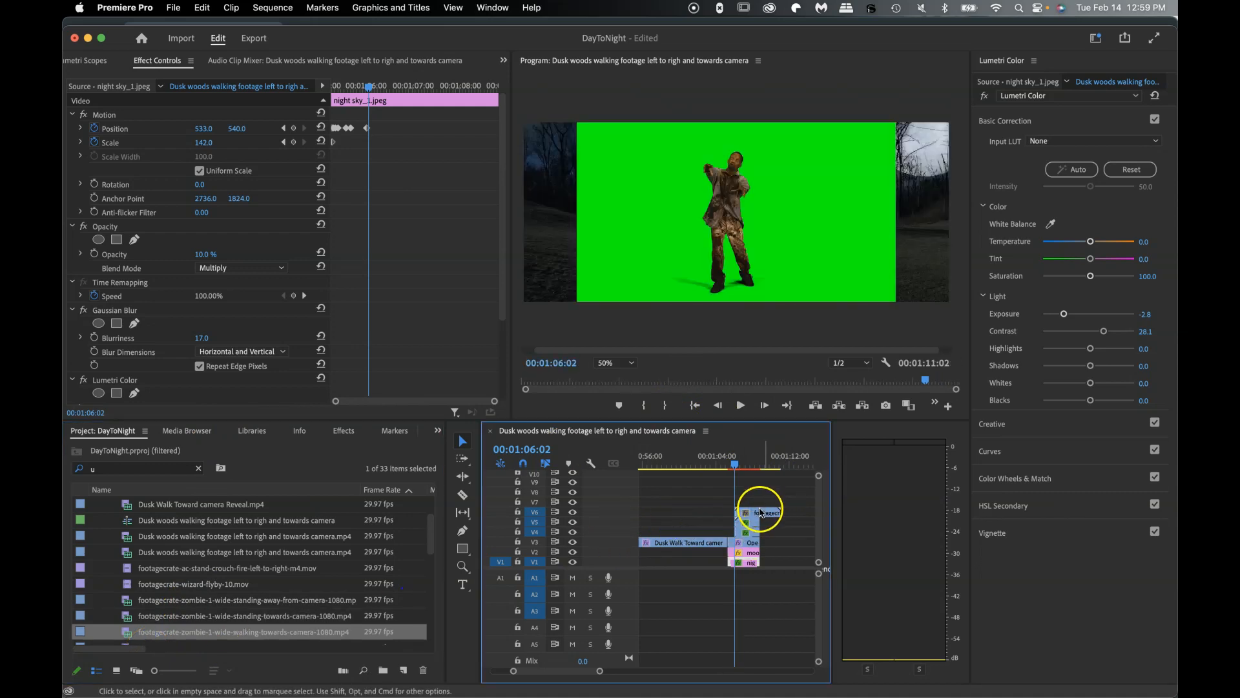
- Paste the copied Motion, Opacity, Ultra Key, Gaussian Blur and Lumetri Color attributes onto the Video 6 zombie, leaving out Time Remapping
right_click(761, 514)
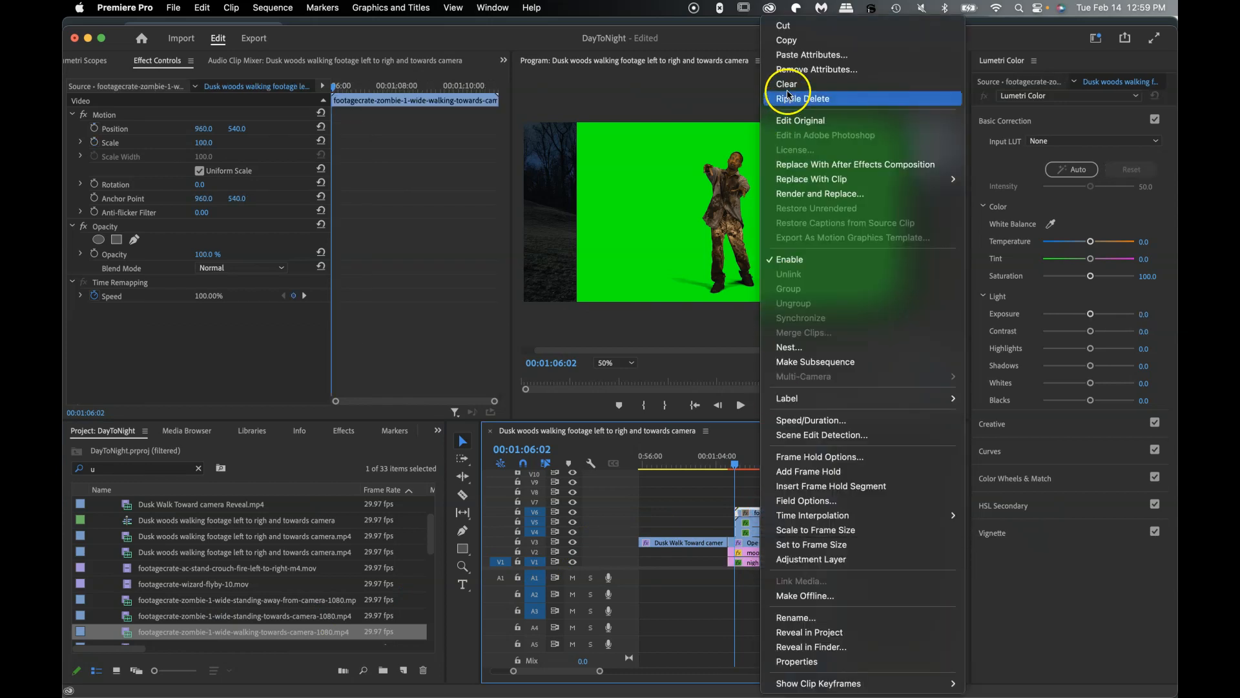
click(792, 56)
click(517, 226)
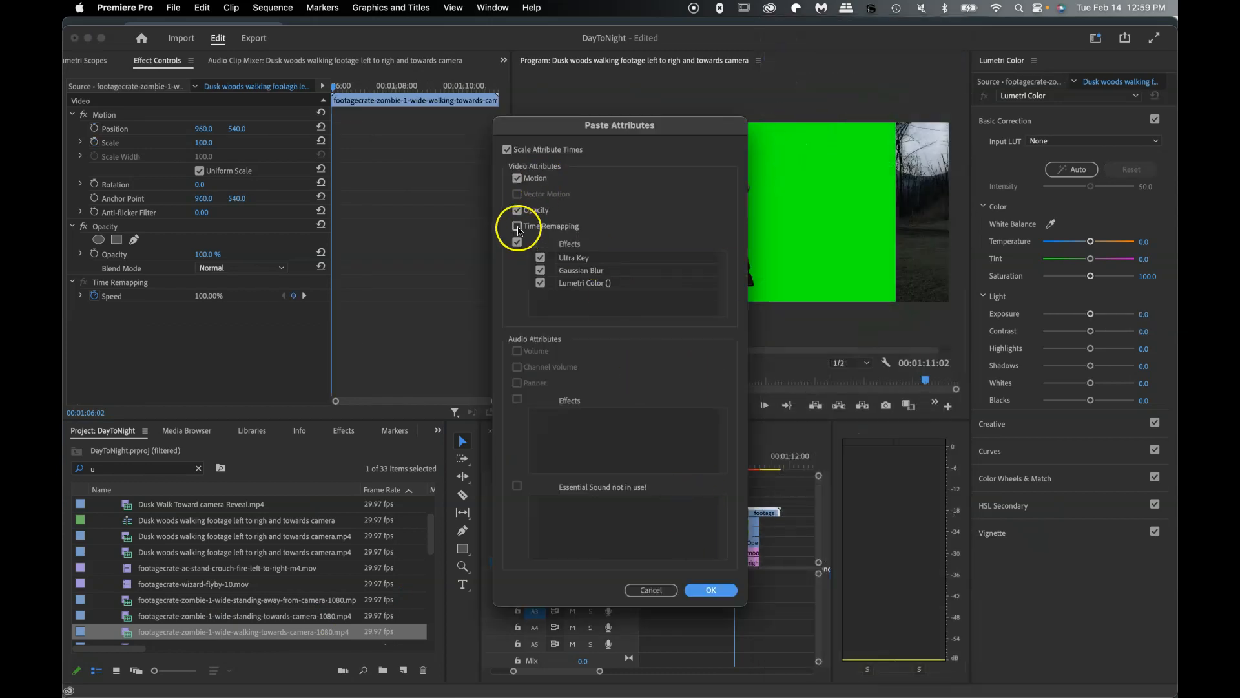
click(711, 590)
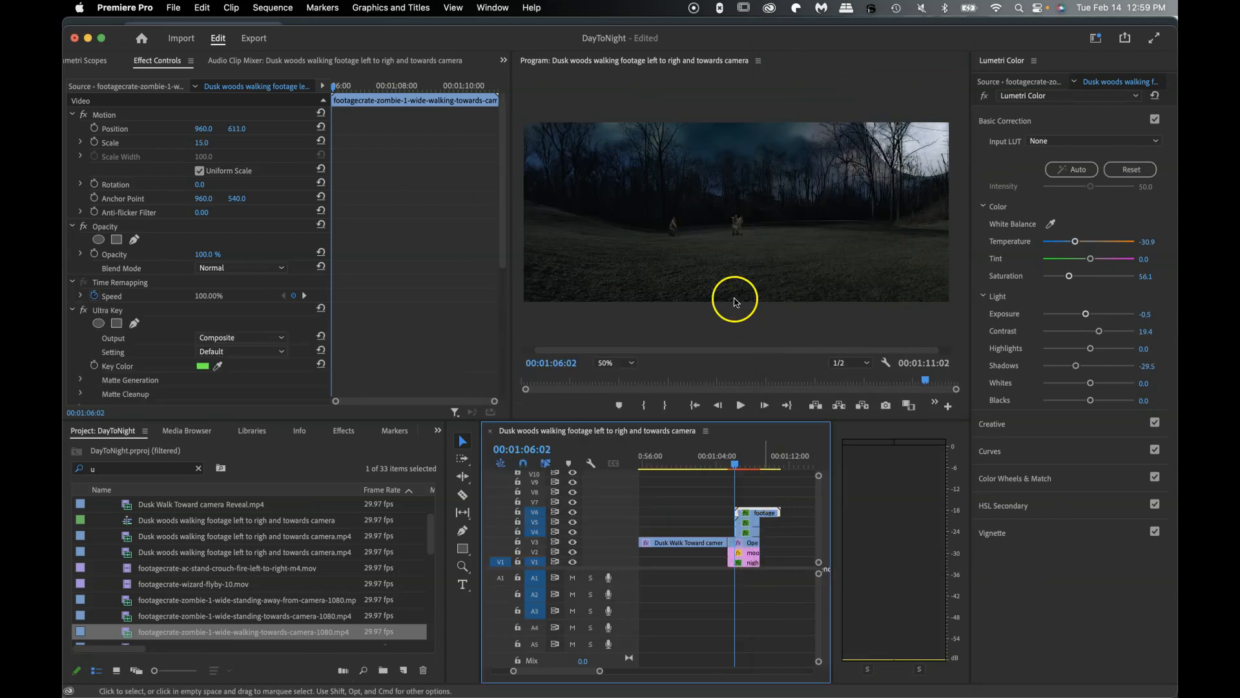
- Set the Video 6 zombie's horizontal position to 1331.0 and scale to 17.0, and trim its end to the end of the shot
click(201, 129)
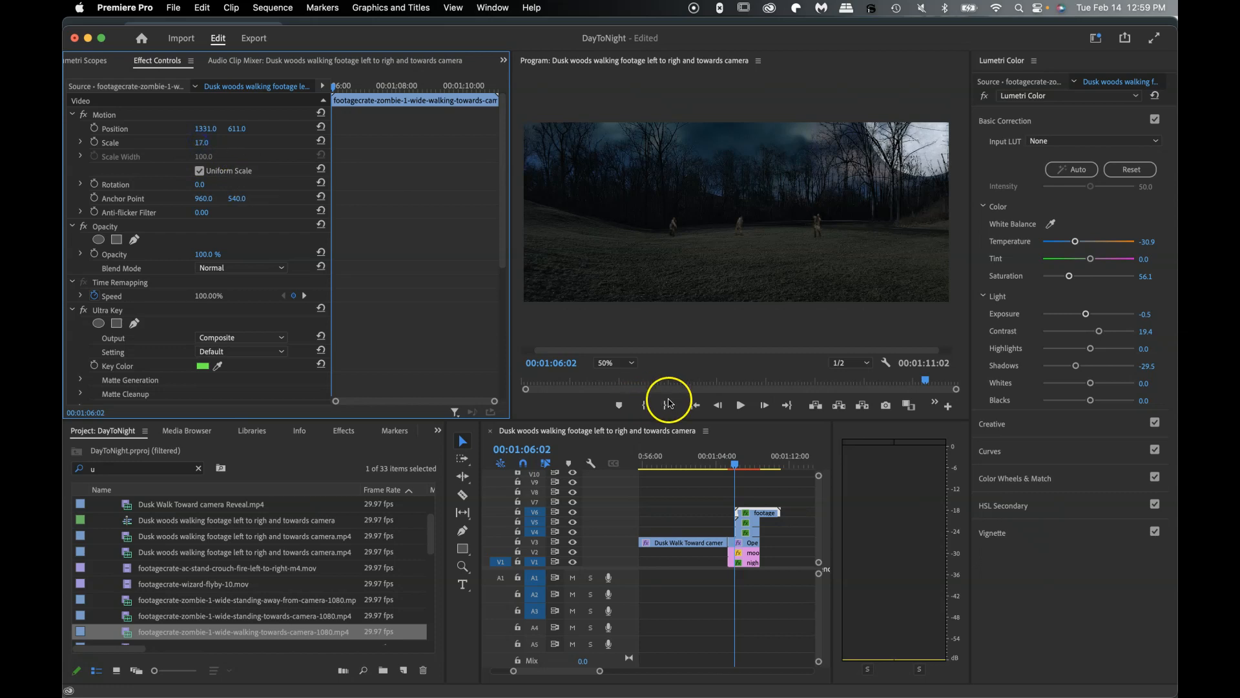
drag(782, 511, 760, 511)
key(Down)
click(759, 466)
mouse_move(734, 465)
mouse_down()
mouse_move(751, 465)
mouse_move(736, 465)
mouse_up()
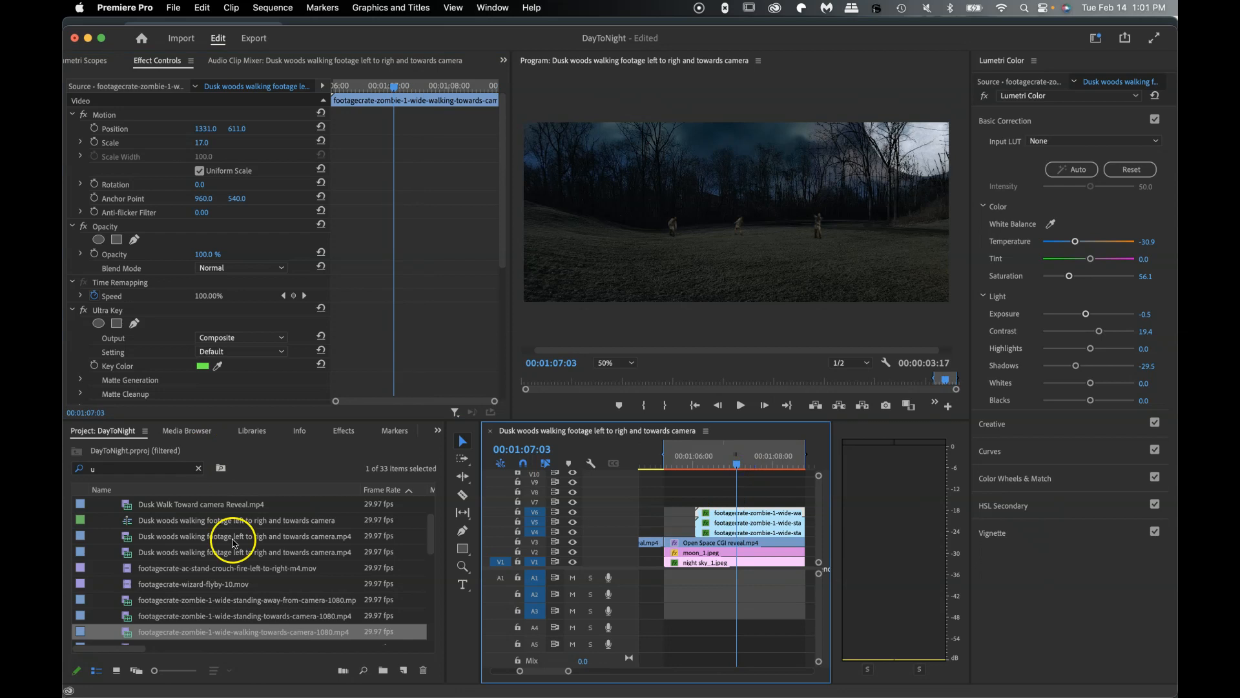
- Place footagecrate-zombie-2-wide-standing-away-from-camera-1080.mp4 on Video 7, starting where the other zombie clips start
scroll(210, 617, down, 2)
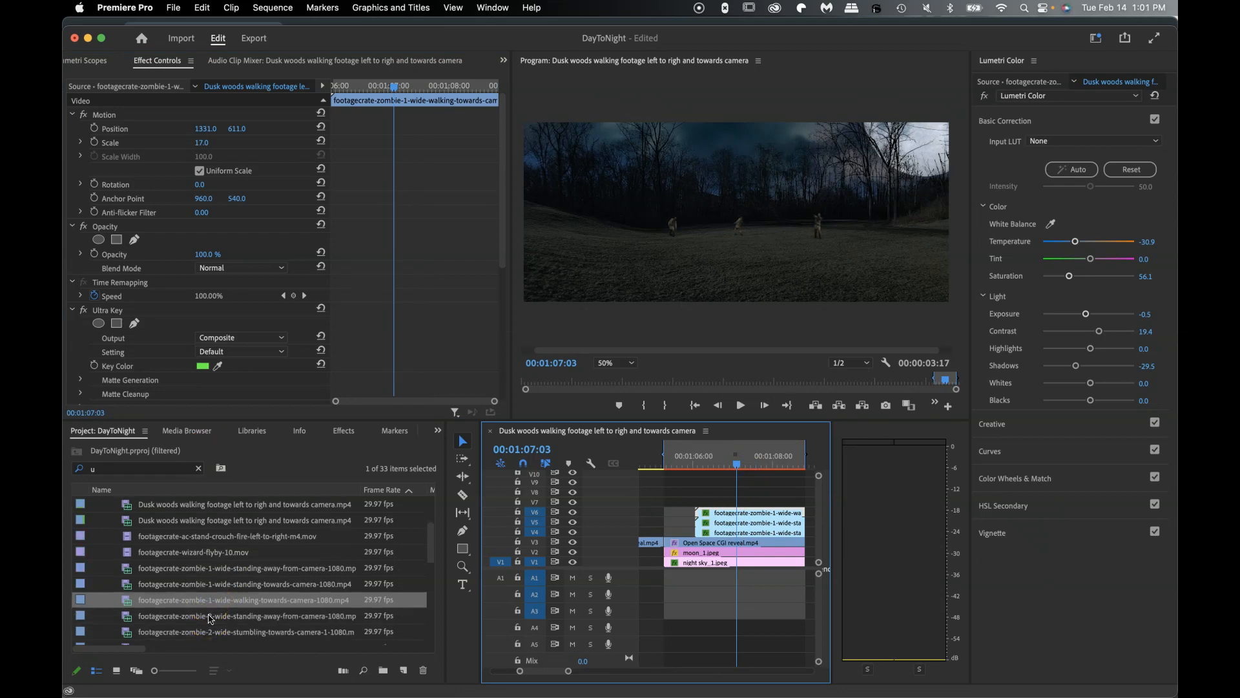
click(209, 618)
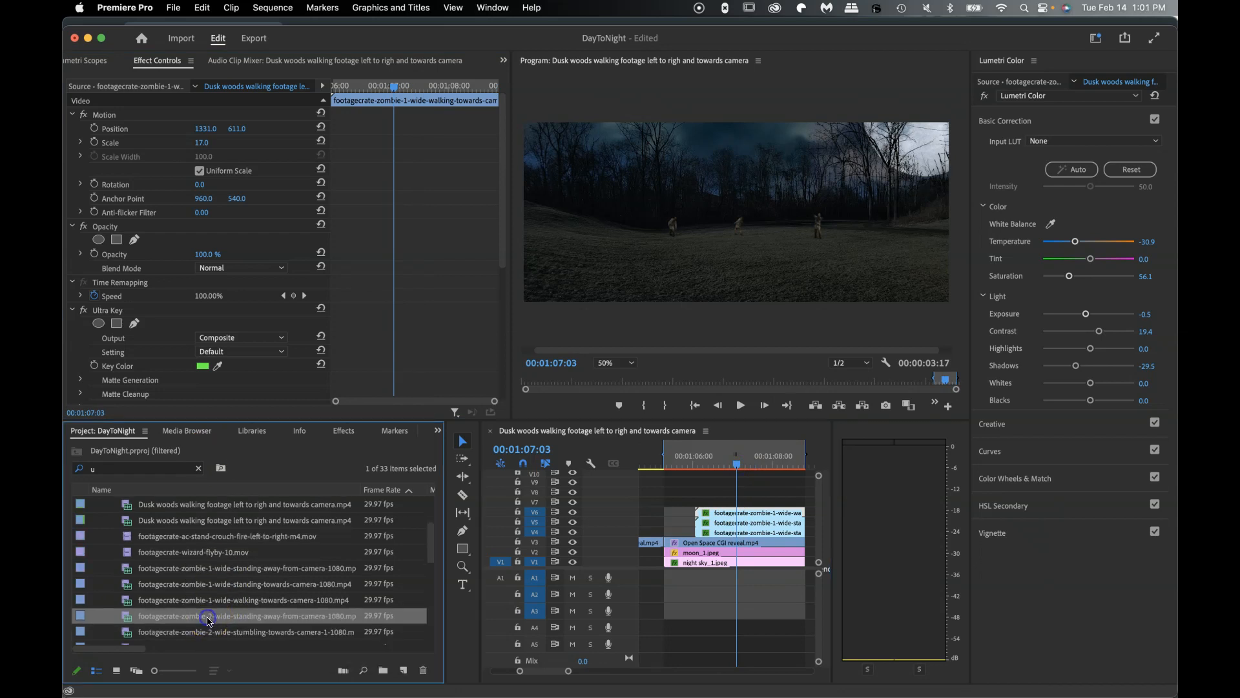
drag(195, 621, 697, 502)
click(764, 501)
- Paste the copied Motion, Opacity, Ultra Key, Gaussian Blur and Lumetri Color attributes onto the Video 7 zombie and adjust its horizontal position
key(super+alt+v)
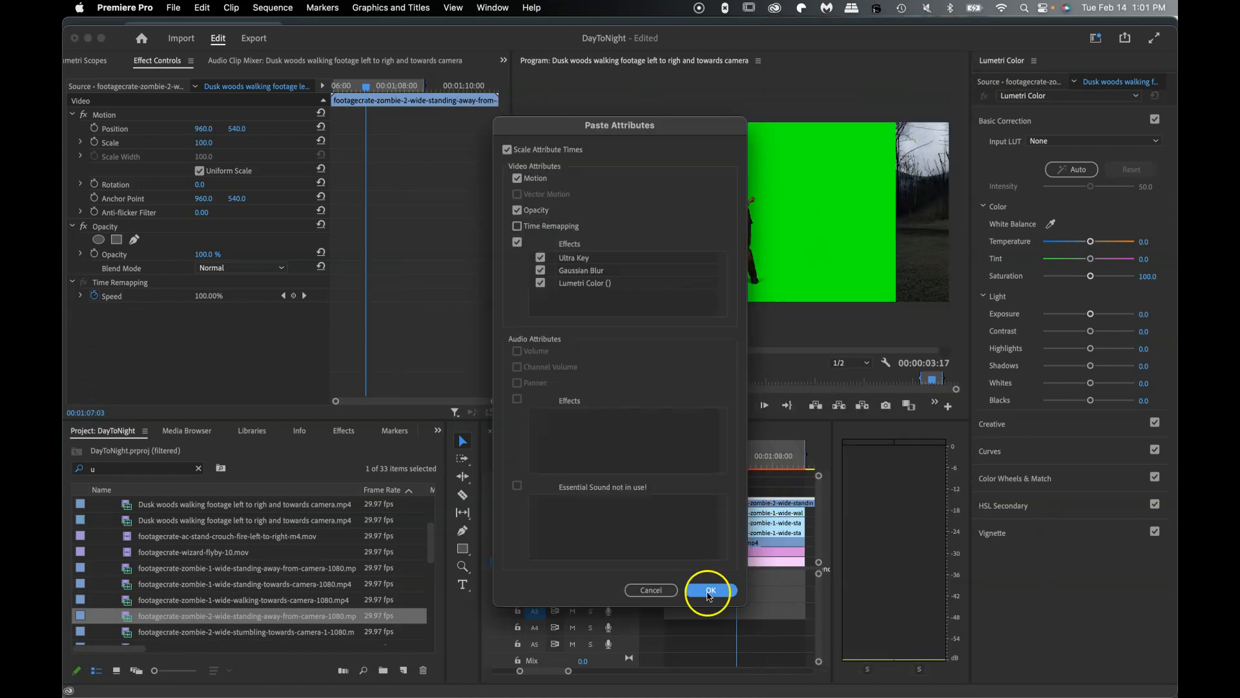
click(711, 589)
drag(201, 130, 201, 131)
- Place footagecrate-zombie-2-wide-stumbling-towards-camera-1-1080 on Video 8 and paste the zombie attributes onto it, with horizontal position 840.0 and scale 8.0
drag(737, 465, 696, 466)
drag(227, 633, 701, 464)
right_click(643, 219)
click(963, 324)
right_click(763, 493)
click(786, 56)
click(711, 590)
- Place footagecrate-zombie-2-wide-walking-side-1080.mp4 on Video 9 and paste the zombie attributes onto it, with horizontal position 894.0 and scale 18.0
scroll(164, 599, down, 3)
click(181, 599)
drag(183, 601, 703, 481)
key(super+alt+v)
click(713, 590)
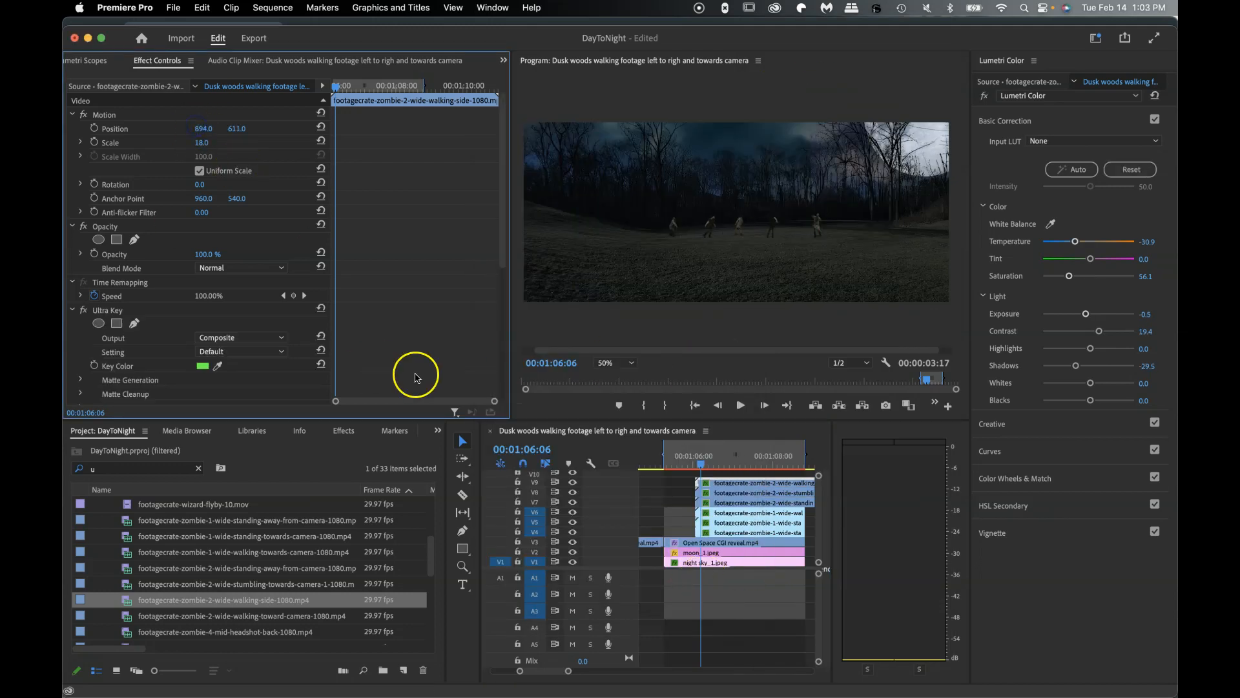
- Search the effects for "flip" and apply Horizontal Flip to the side-walking zombie on Video 9
click(729, 492)
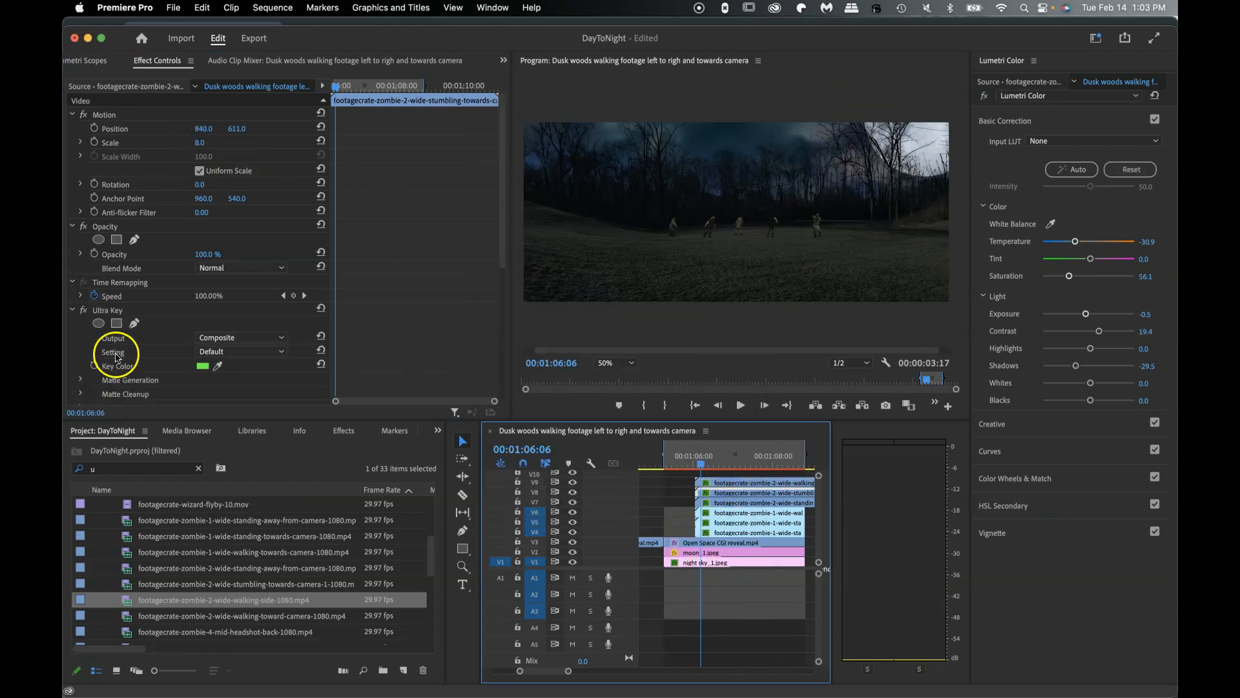
scroll(142, 352, down, 5)
click(342, 431)
double_click(148, 450)
text(flip)
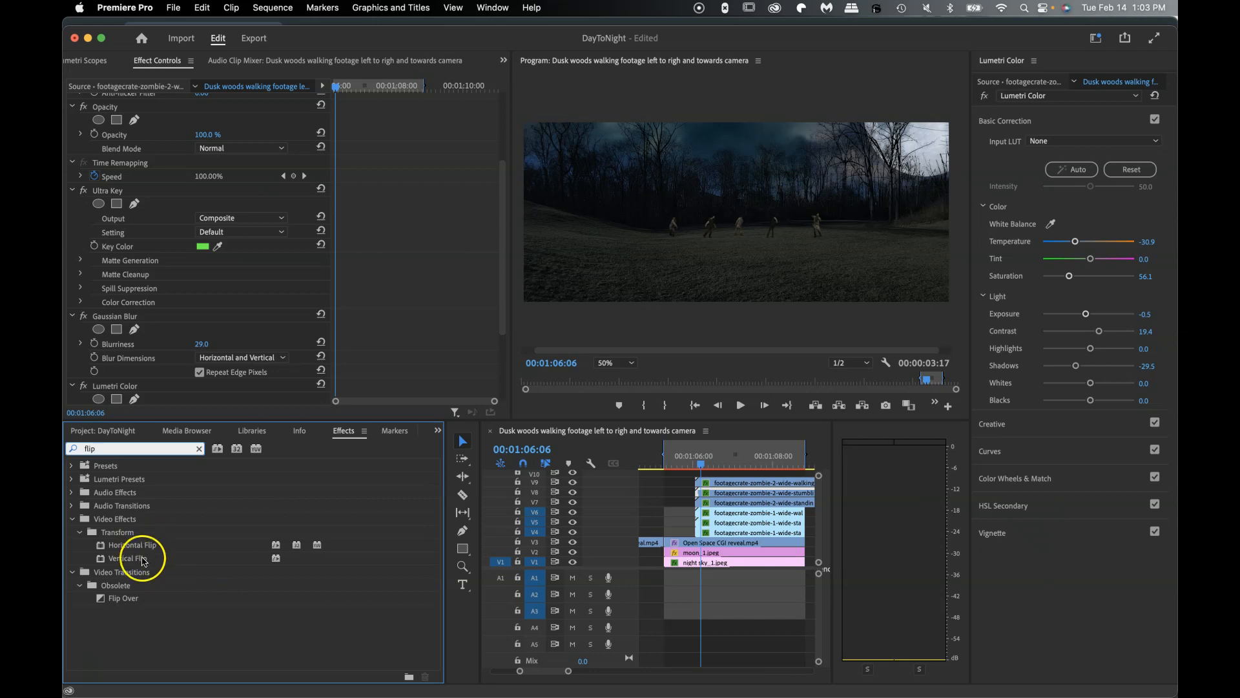
drag(140, 550, 715, 483)
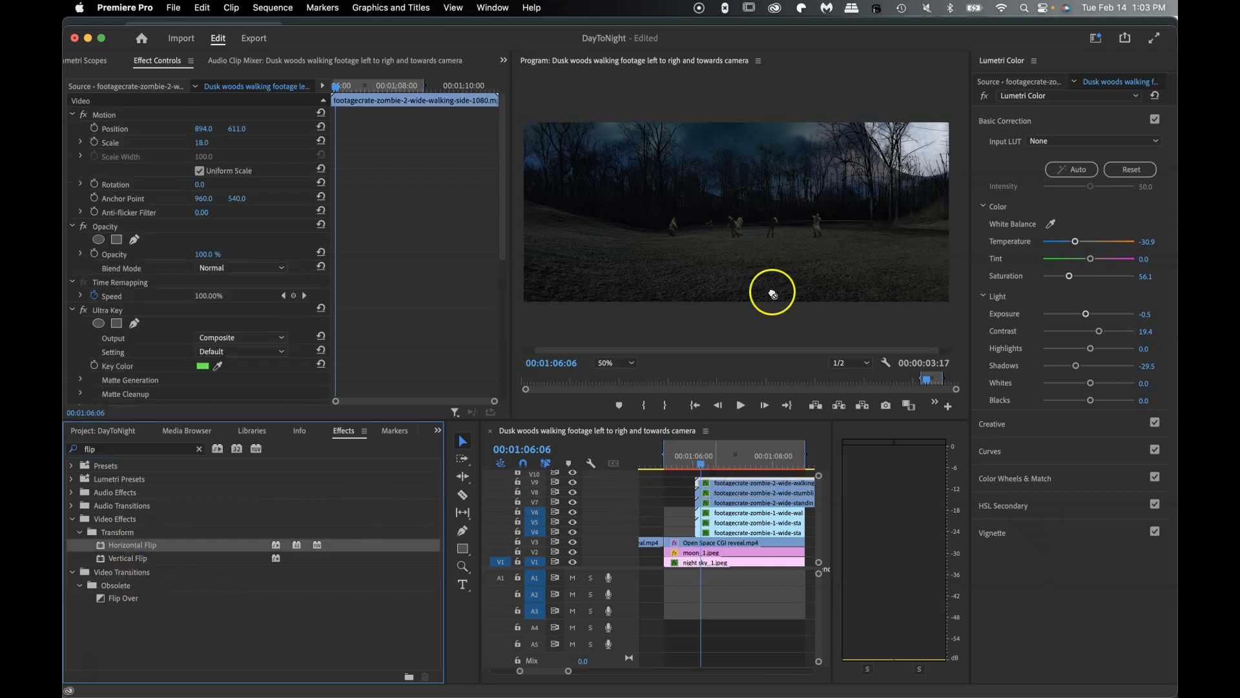
- Play the shot to check the flipped zombie, and trim the Video 7 to Video 9 clips to the end of the shot
key(space)
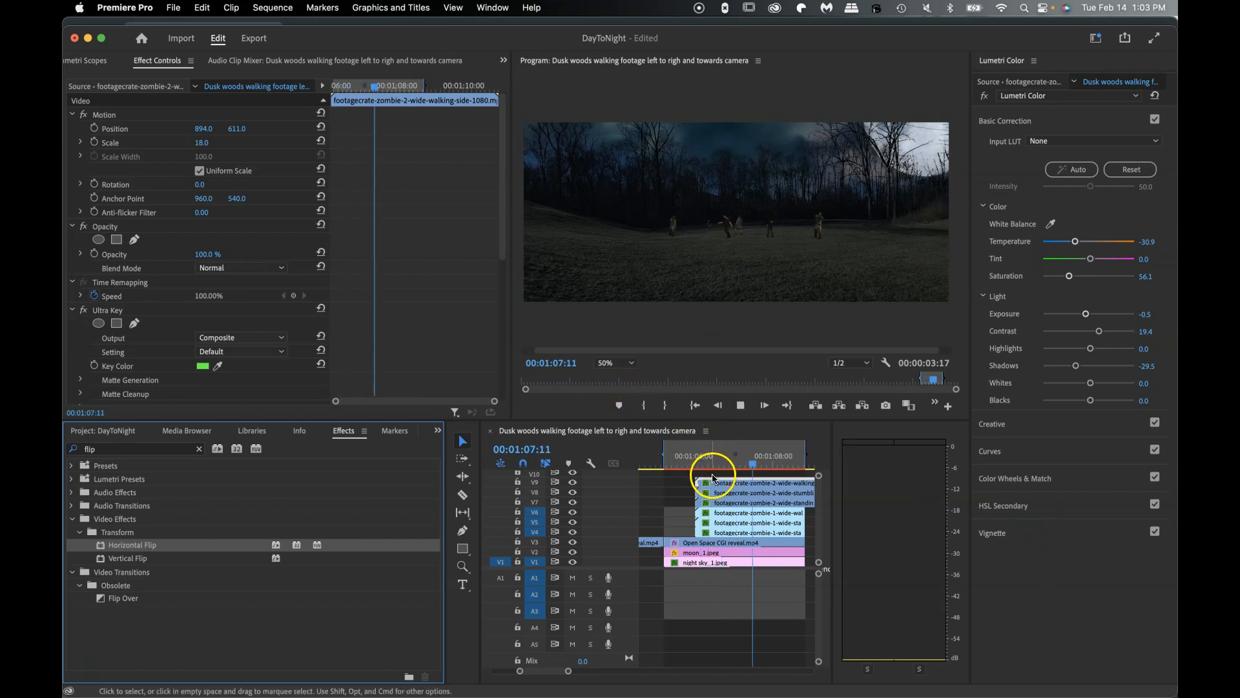
key(space)
drag(759, 482, 647, 504)
drag(523, 673, 516, 672)
drag(548, 674, 546, 675)
- Switch to a workspace layout with a wider timeline and move the playhead to 00:01:06:11
drag(832, 450, 958, 448)
click(493, 8)
mouse_move(517, 27)
click(679, 102)
drag(1102, 509, 1102, 497)
drag(775, 465, 749, 463)
- Place footagecrate-zombie-2-wide-walking-toward-camera-1080.mp4 on Video 10 and paste the zombie attributes onto it, with horizontal position 797.0 and scale 15.0
click(119, 430)
drag(239, 615, 810, 528)
key(super+alt+v)
click(720, 585)
- Preview footagecrate-zombie-4-mid-reaching-side-1080.mp4 as source and place it on Video 11 starting at 00:01:06:02
click(198, 632)
scroll(214, 628, down, 3)
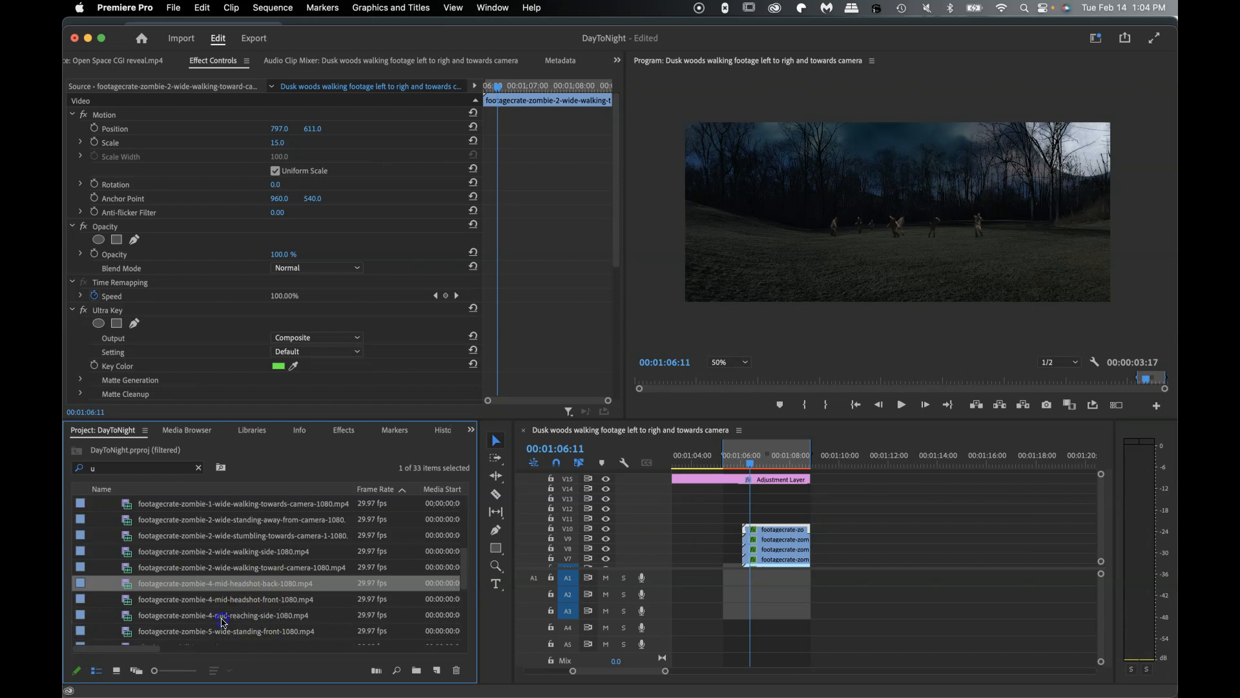
click(219, 619)
click(173, 619)
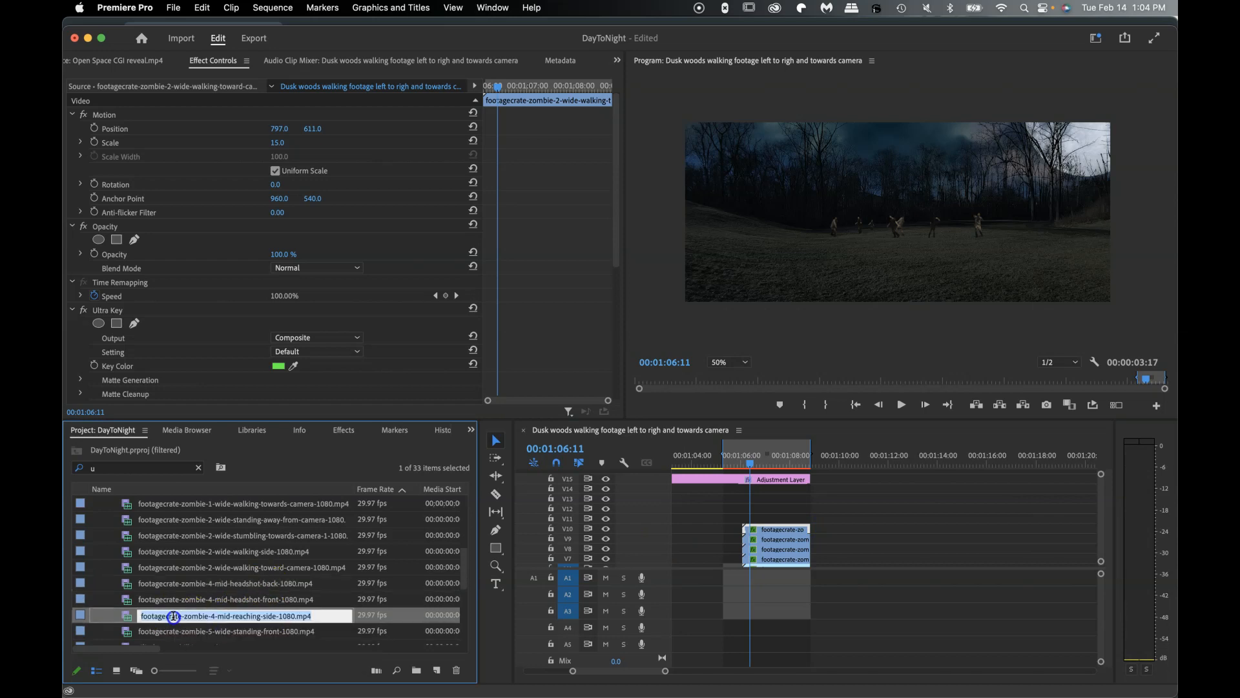
double_click(133, 620)
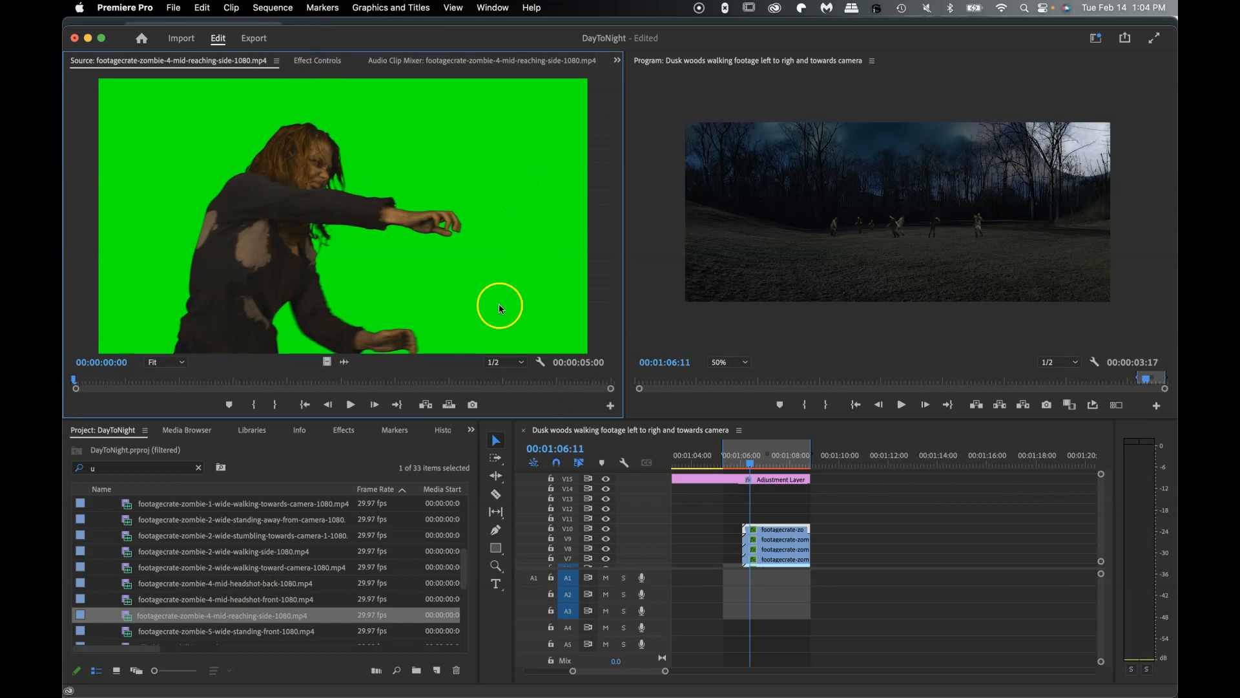
drag(181, 611, 785, 505)
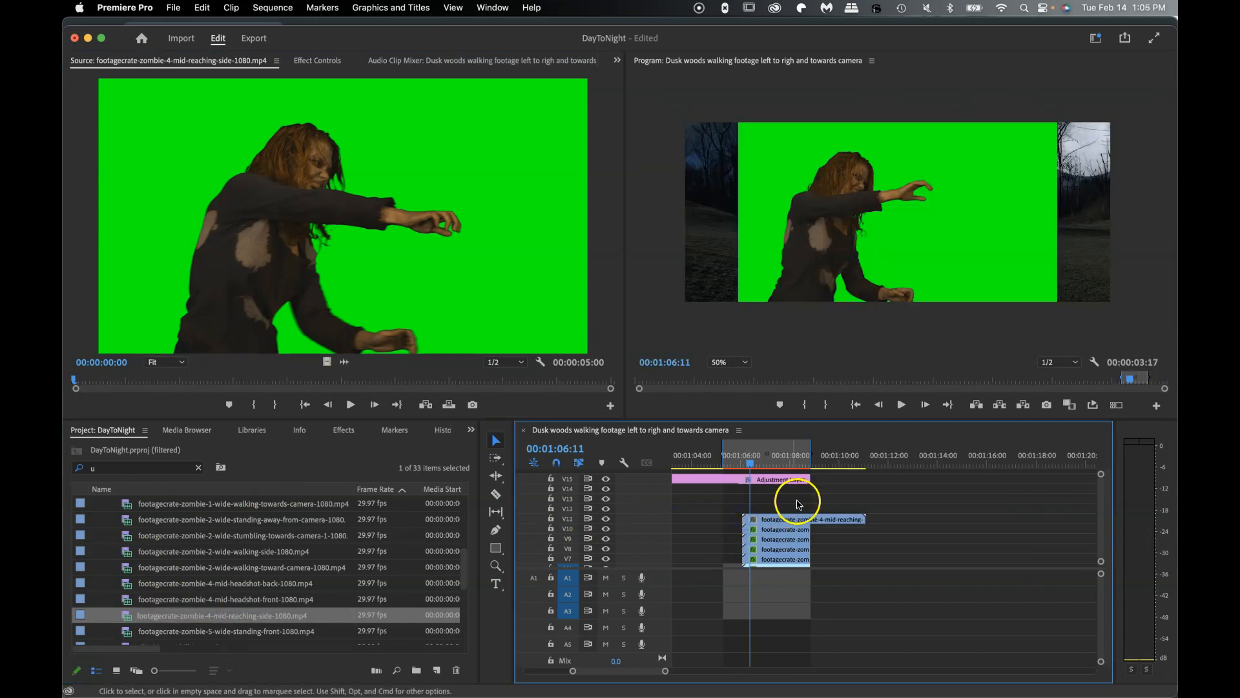
- Paste the zombie attributes onto the Video 11 zombie and set its position to 888.0, 702.0 and scale to 11.0
click(807, 522)
right_click(807, 523)
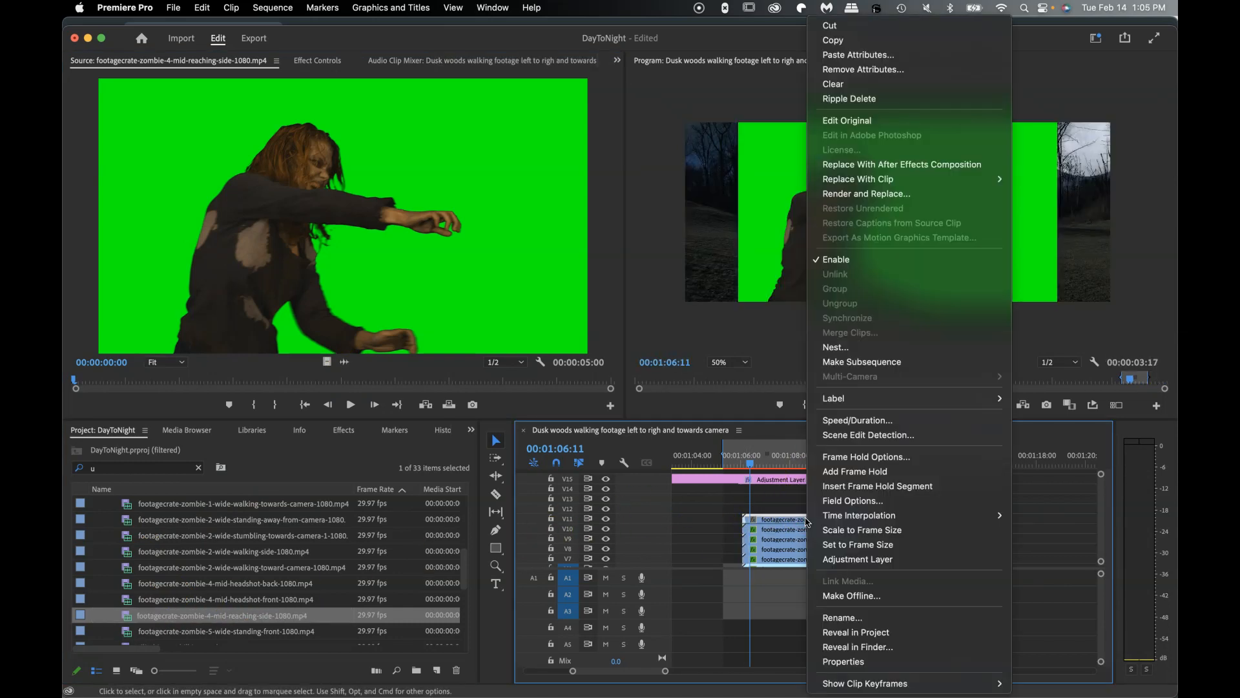
click(856, 56)
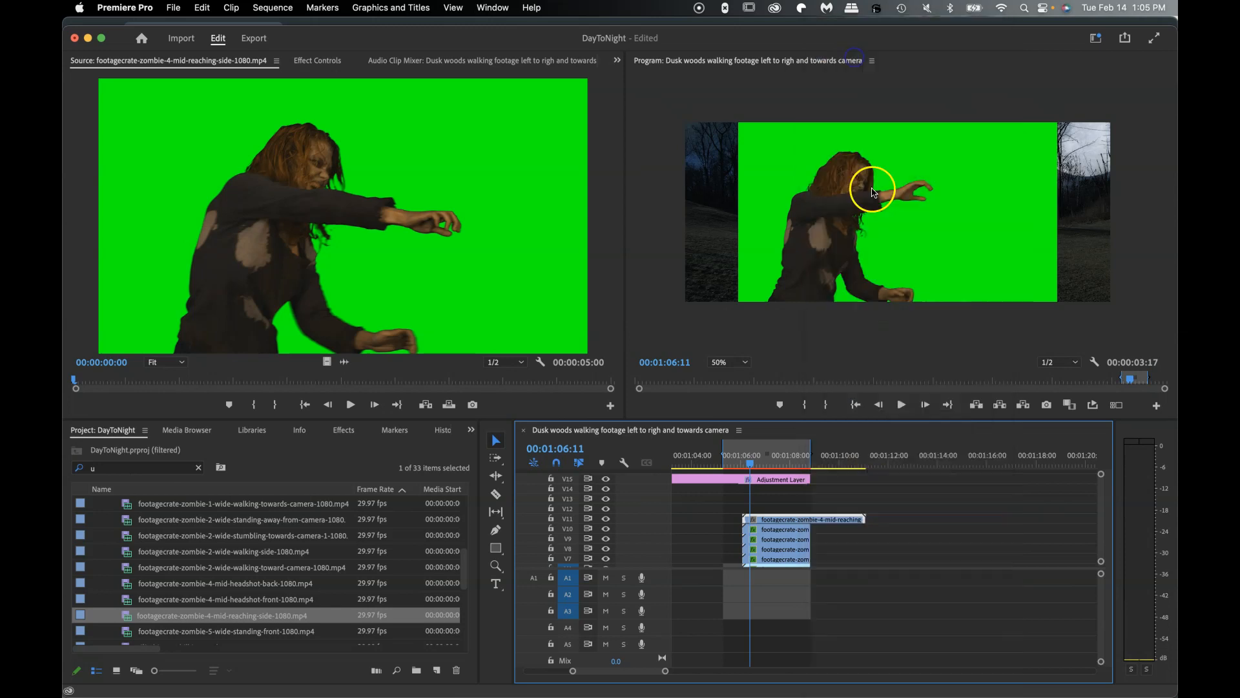
click(710, 591)
click(336, 59)
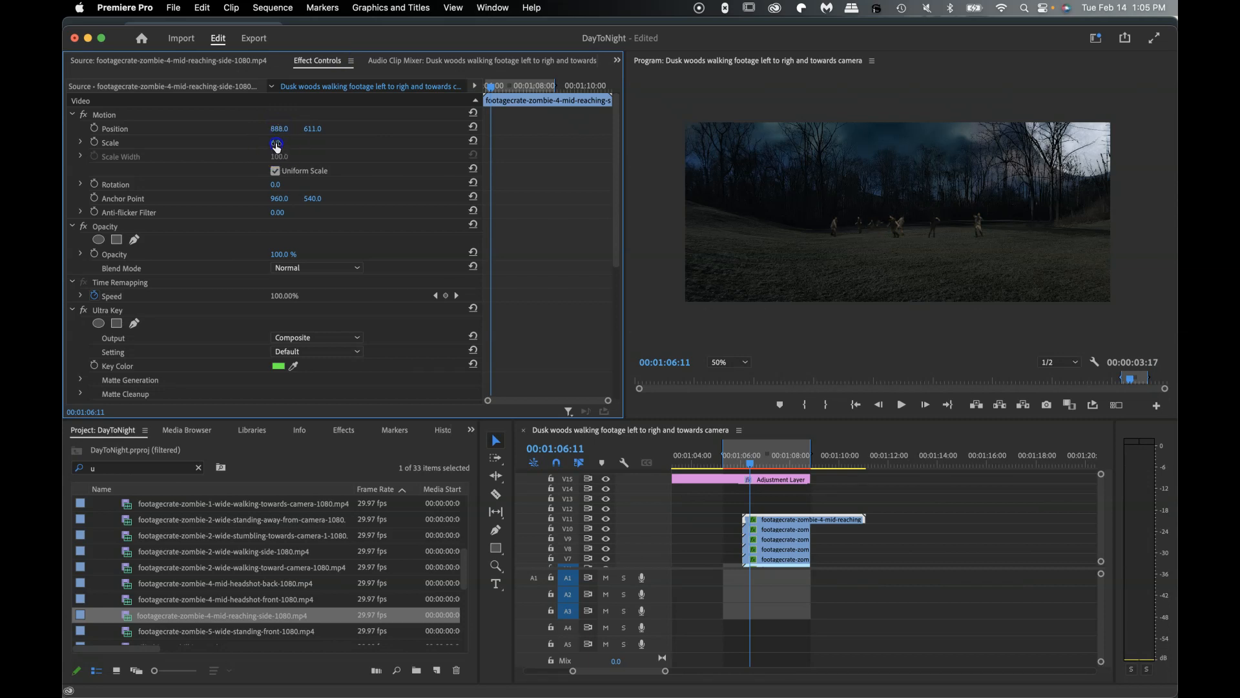
drag(795, 457, 763, 458)
key(b)
mouse_move(745, 519)
mouse_down()
mouse_move(763, 519)
mouse_move(733, 518)
mouse_up()
key(super+z)
key(super+z)
key(v)
- Trim the Video 11 zombie's end to the end of the shot and place footagecrate-zombie-5-wide-standing-front-1080.mp4 on Video 12
drag(843, 518, 810, 515)
drag(382, 629, 772, 509)
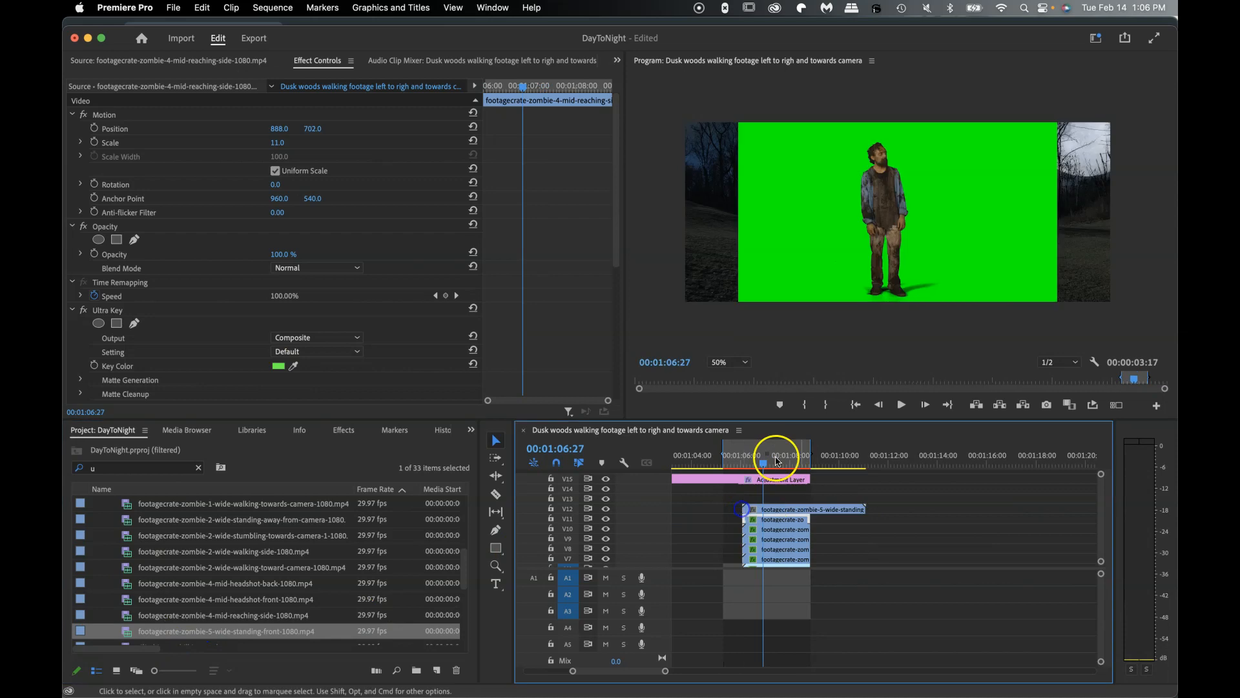
- Paste the zombie attributes onto the Video 12 zombie and set its position to 1214.0, 689.0 and scale to 27.0
right_click(803, 511)
click(830, 57)
click(712, 588)
drag(310, 129, 310, 129)
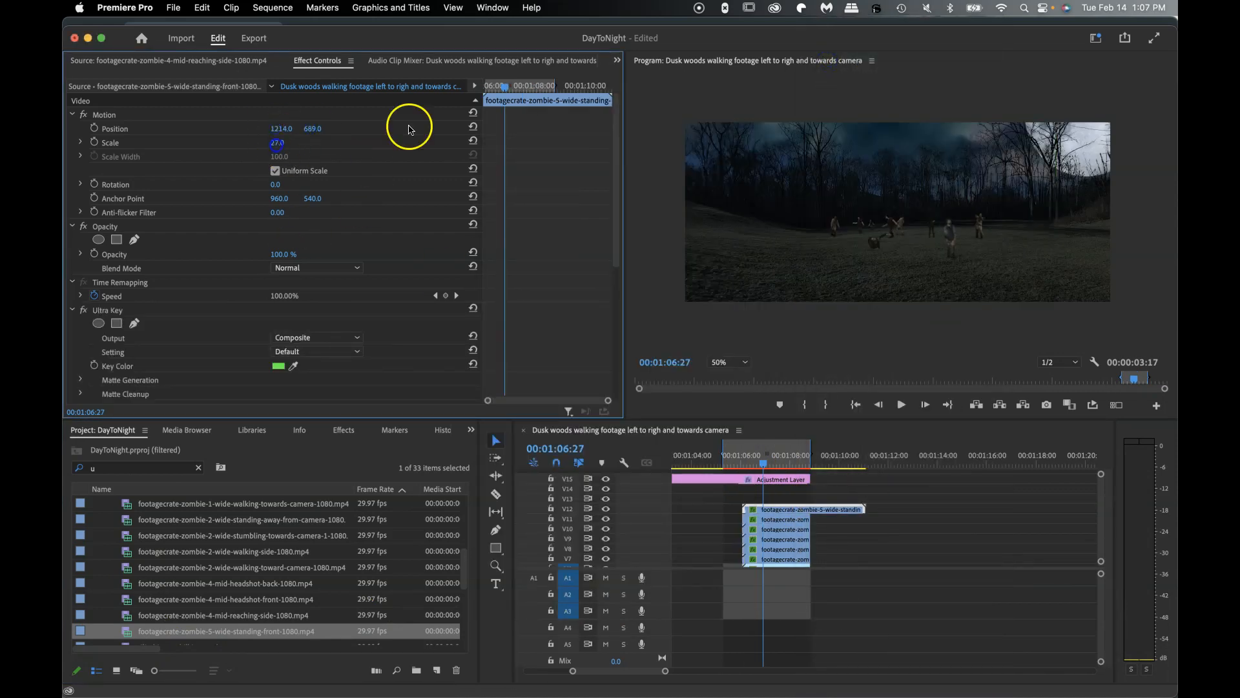
- Set the Video 12 zombie's Gaussian Blur blurriness to 15.0 and trim its clip to the end of the shot
scroll(349, 207, down, 5)
click(278, 291)
mouse_move(774, 468)
mouse_down()
mouse_move(803, 468)
mouse_move(786, 467)
mouse_up()
mouse_move(817, 510)
mouse_down()
mouse_move(787, 510)
mouse_move(810, 510)
mouse_up()
drag(712, 510, 742, 510)
scroll(226, 575, down, 10)
scroll(299, 617, up, 5)
scroll(299, 617, down, 5)
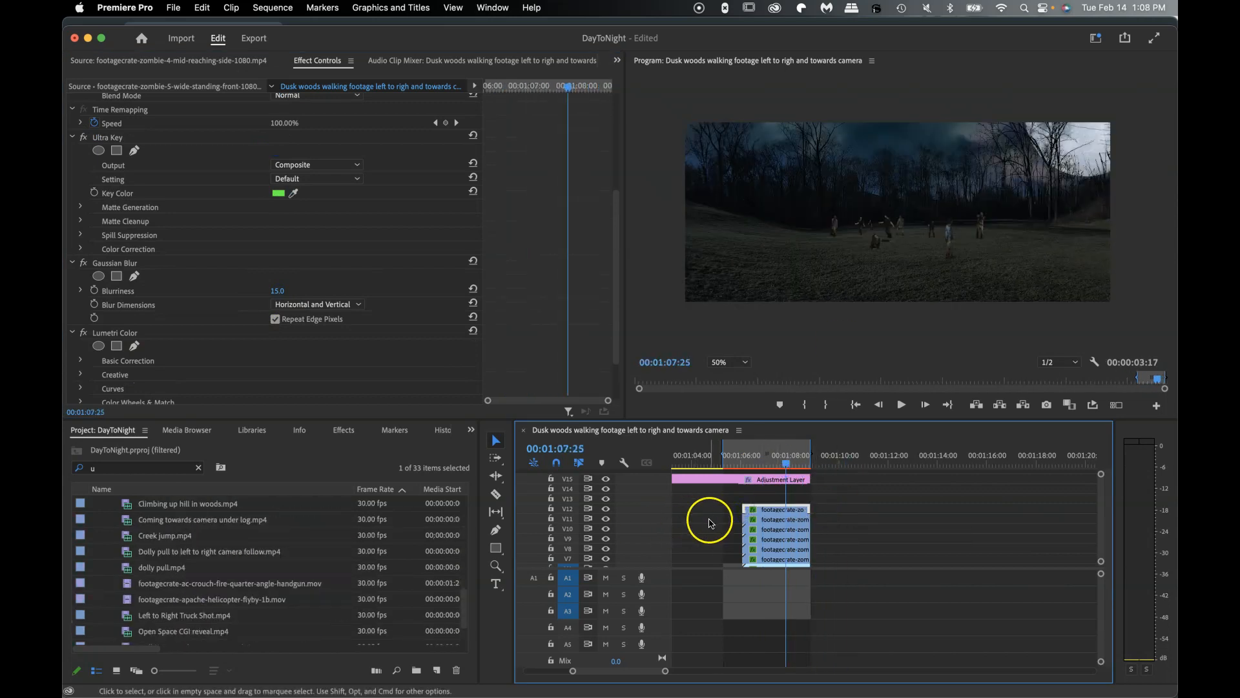
- Add 8 video tracks after Video 12 and 1 standard audio track after Audio 5
click(826, 522)
scroll(892, 531, up, 3)
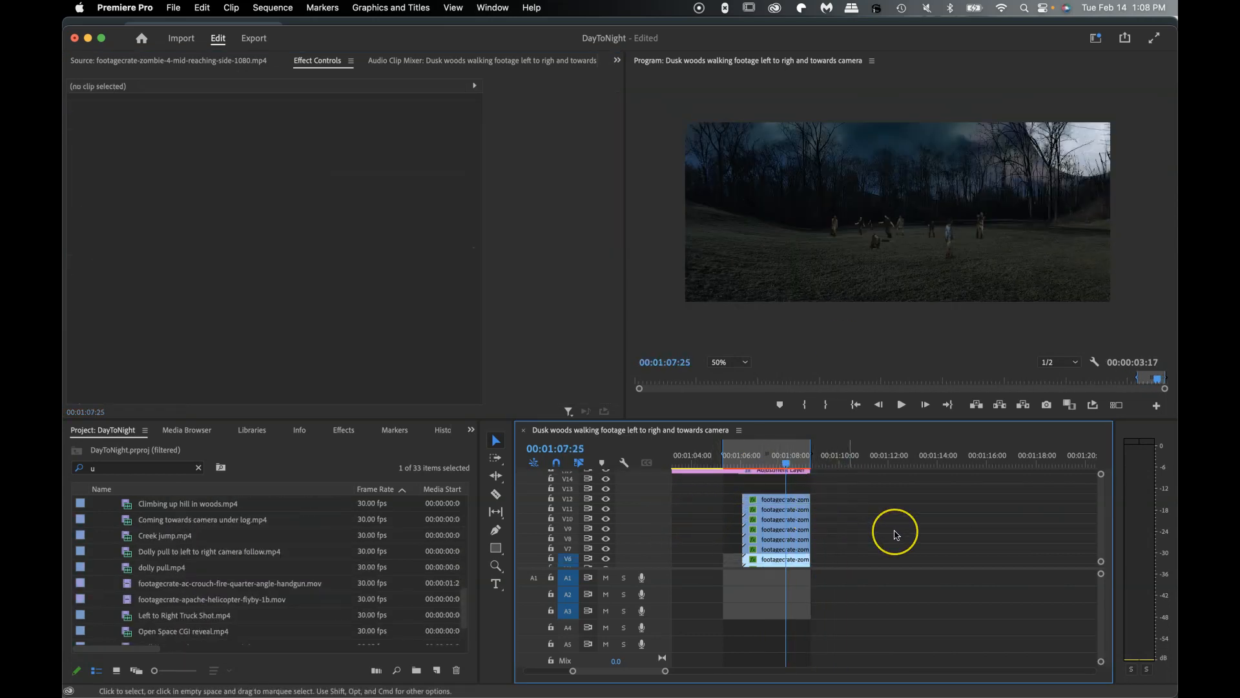
scroll(895, 533, down, 3)
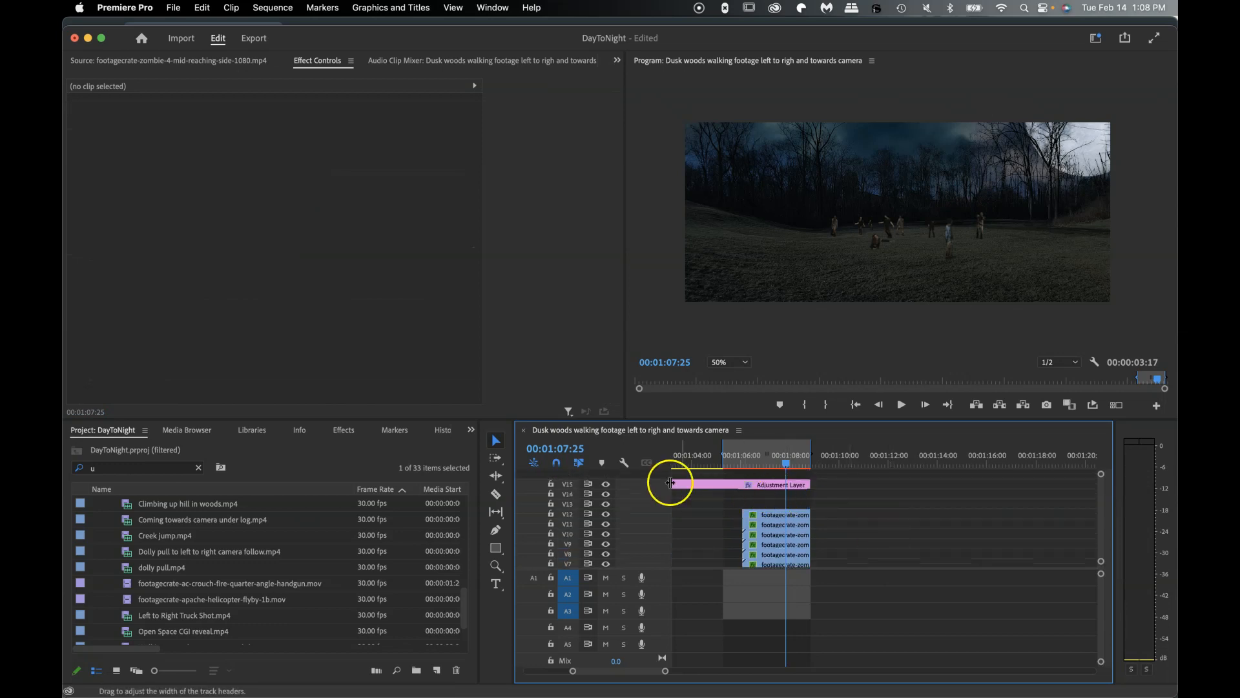
click(652, 509)
right_click(652, 507)
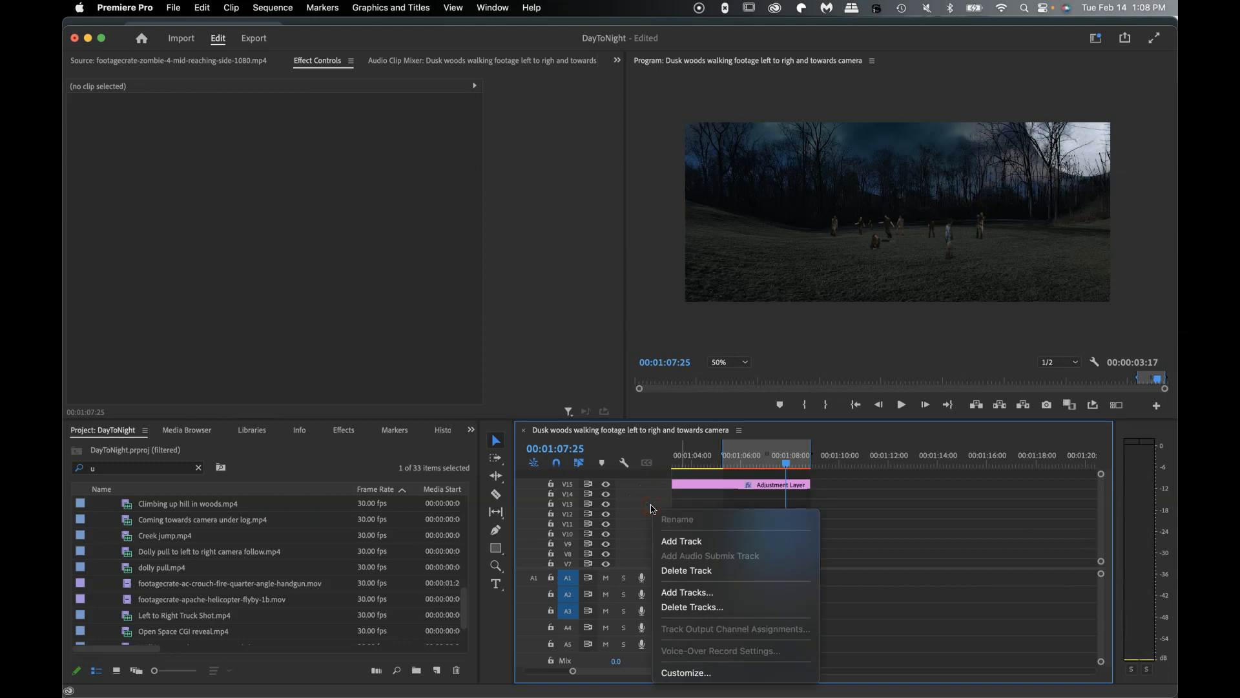
click(687, 593)
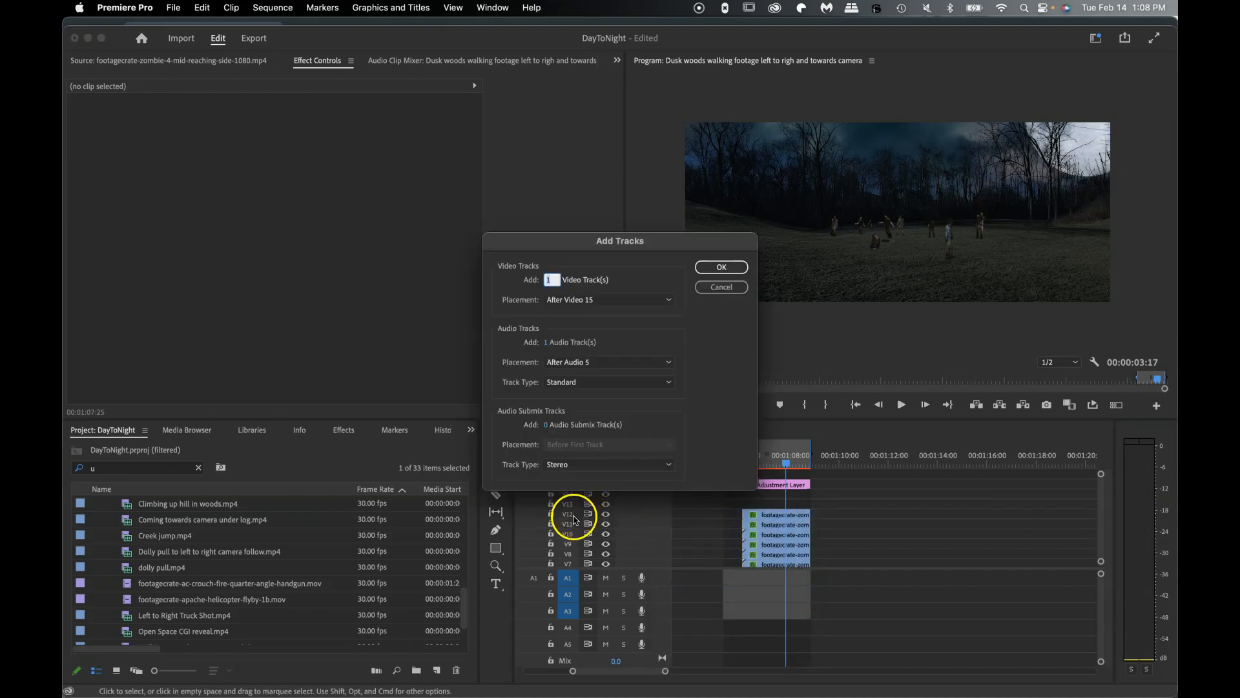
click(577, 300)
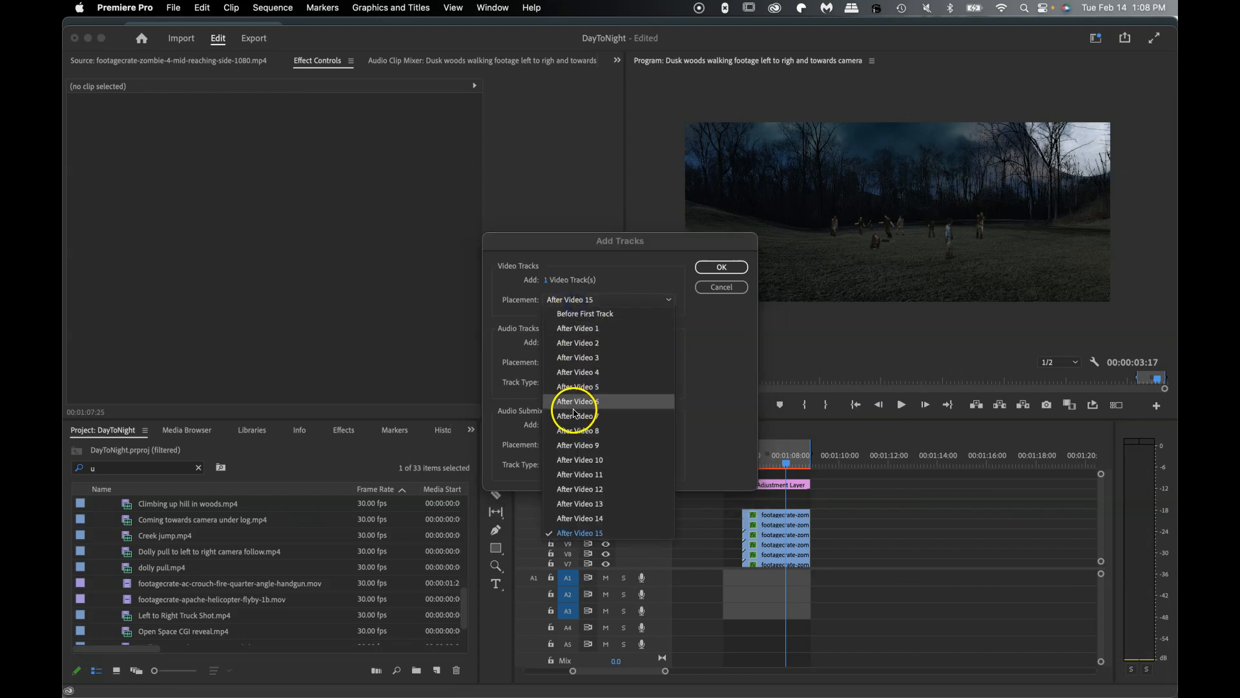
click(587, 489)
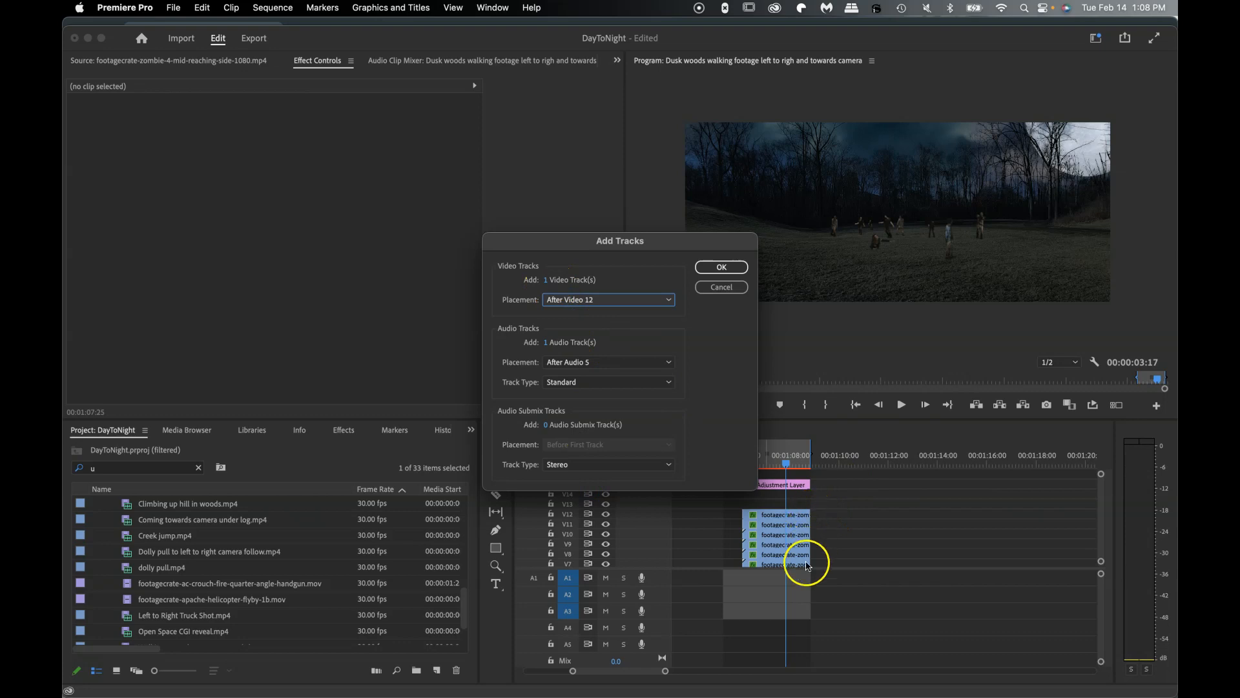
click(549, 280)
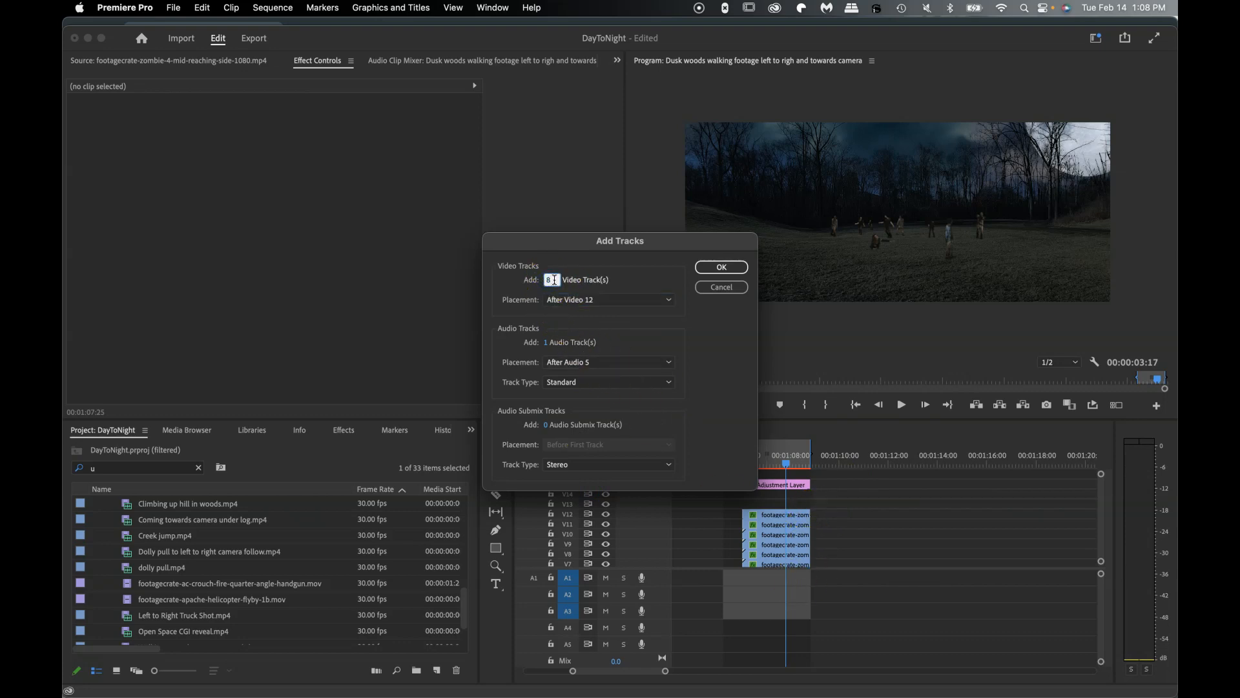
text(8)
key(Return)
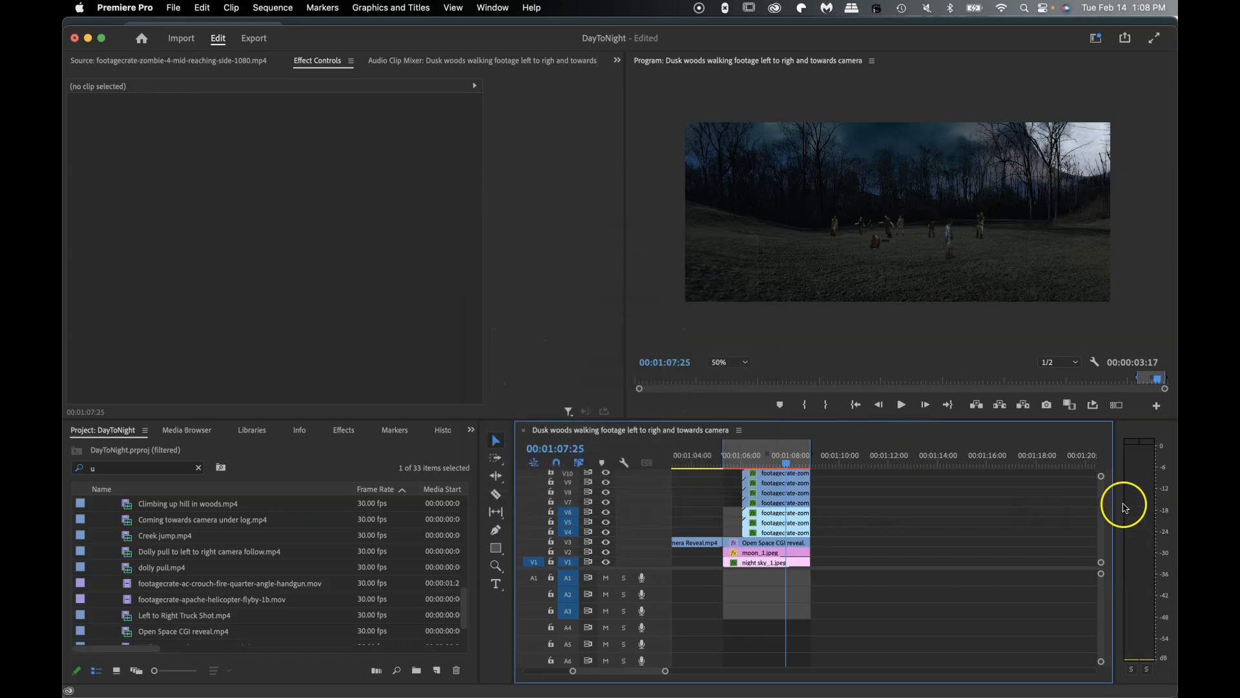
- Maximize the timeline and select all the zombie clips on Video 4 through Video 12
scroll(1102, 515, up, 5)
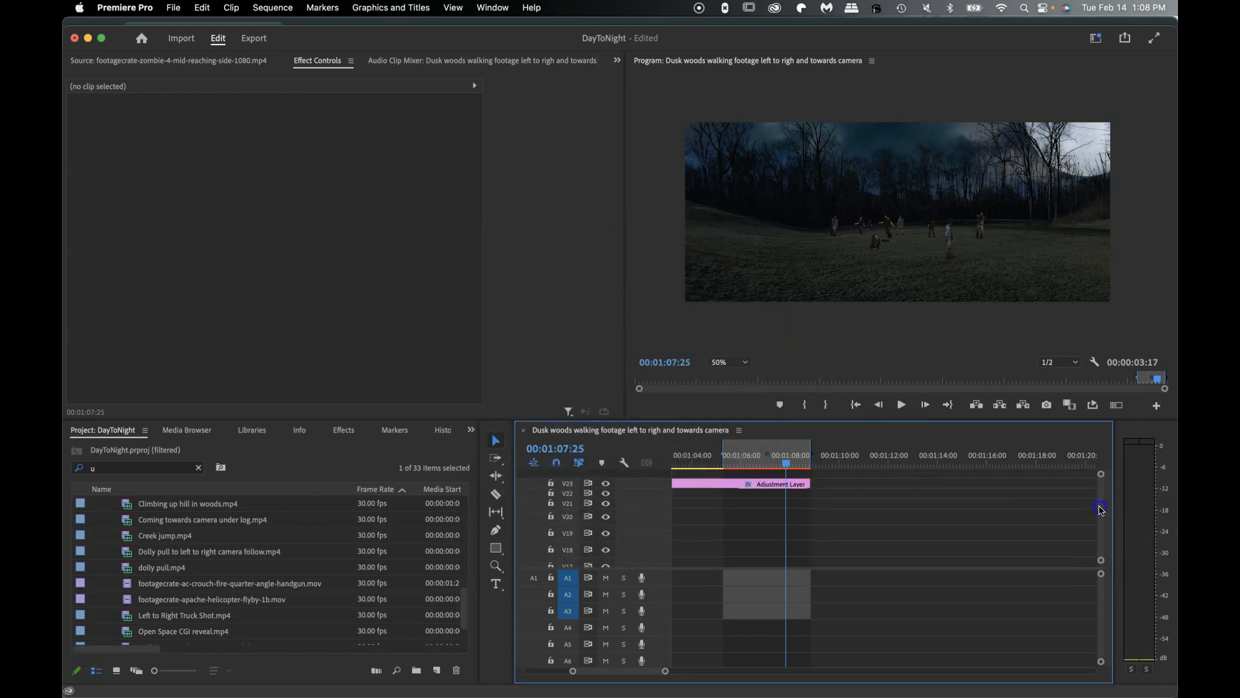
scroll(1102, 513, down, 4)
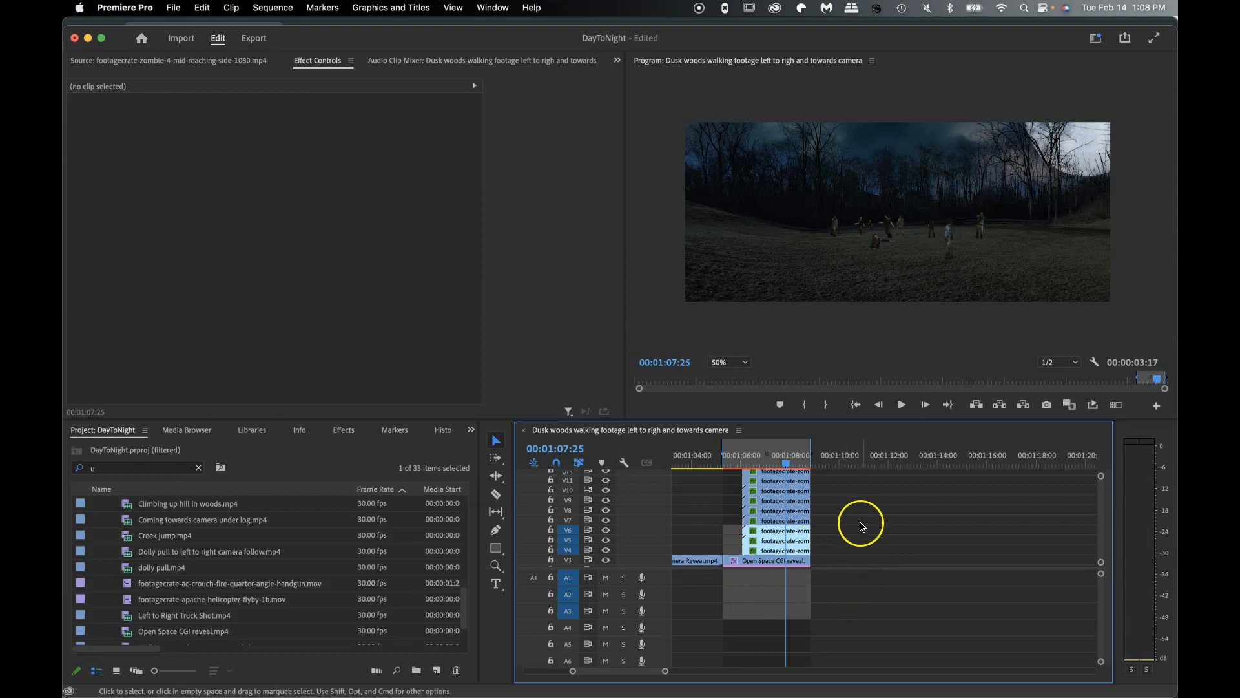
key(grave)
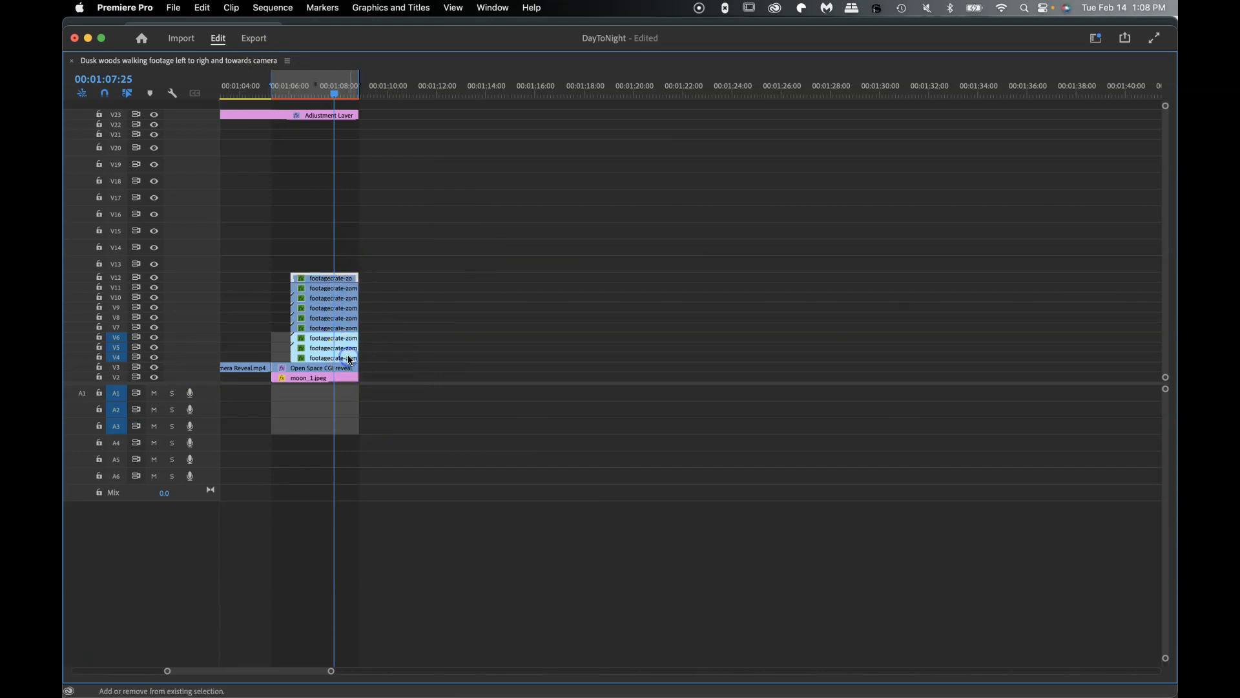
drag(373, 249, 349, 357)
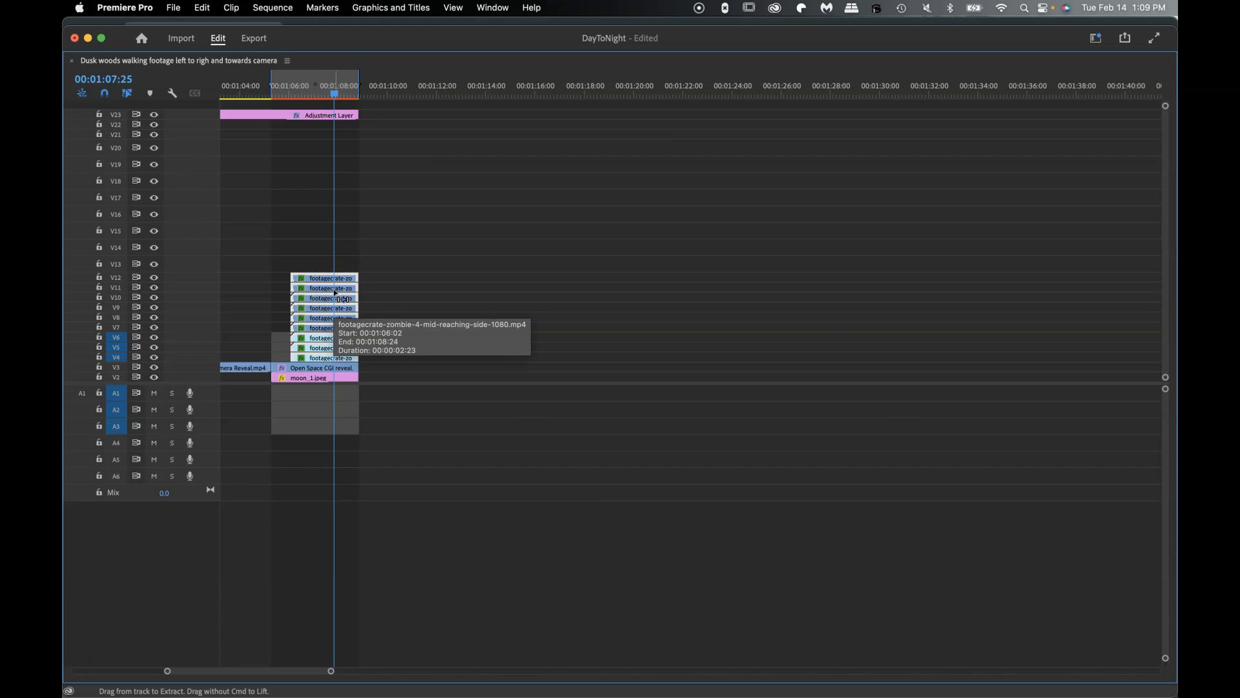
drag(336, 292, 339, 155)
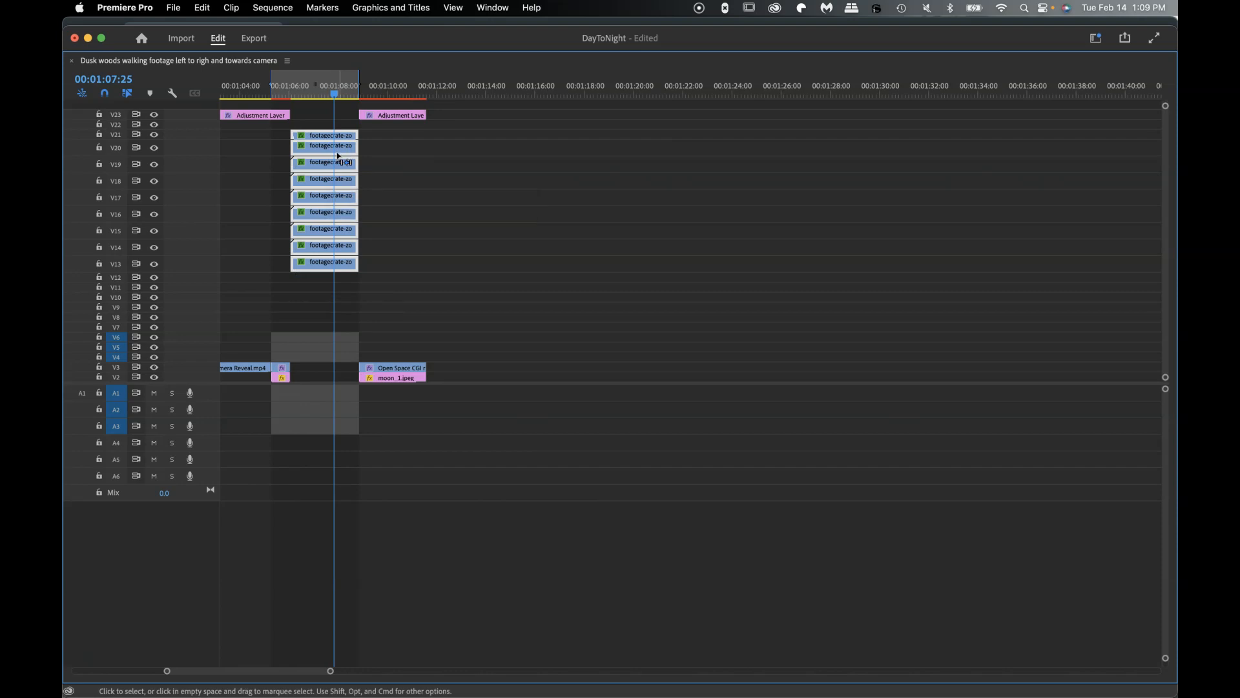
key(super+z)
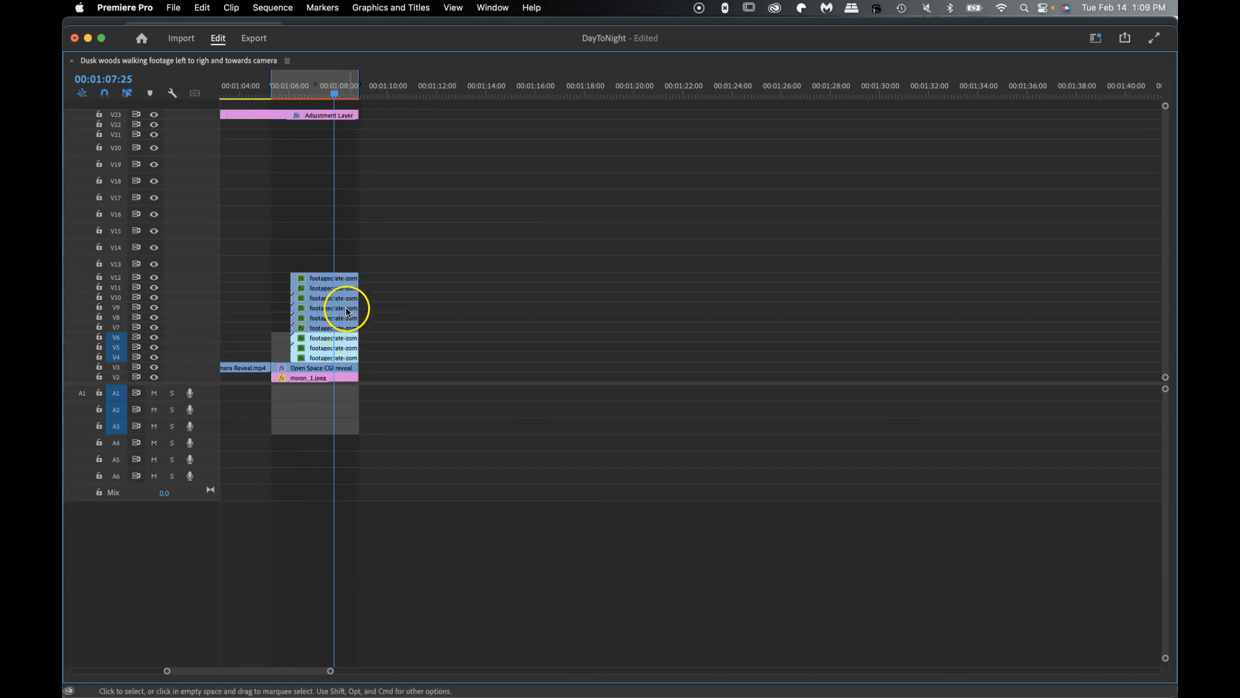
drag(344, 218, 344, 217)
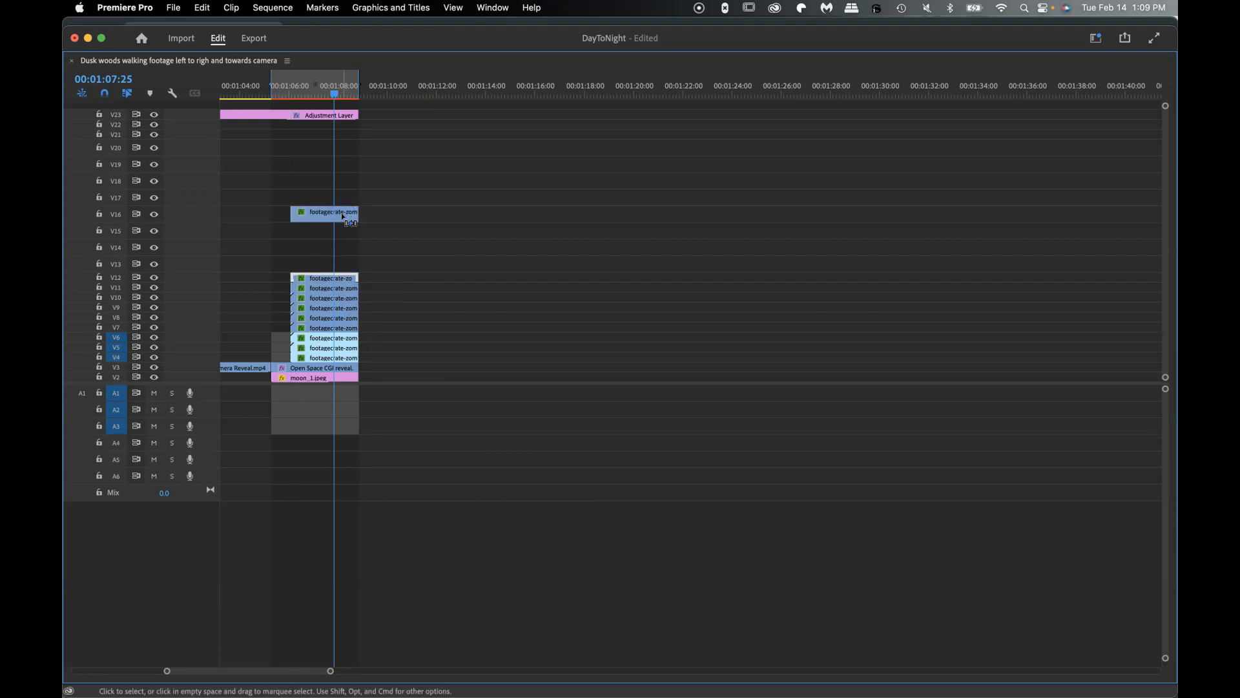
key(super+z)
- Duplicate all zombie clips from Video 4 through Video 12 onto Video 13 through Video 21 and restore the normal workspace layout
drag(350, 244, 355, 359)
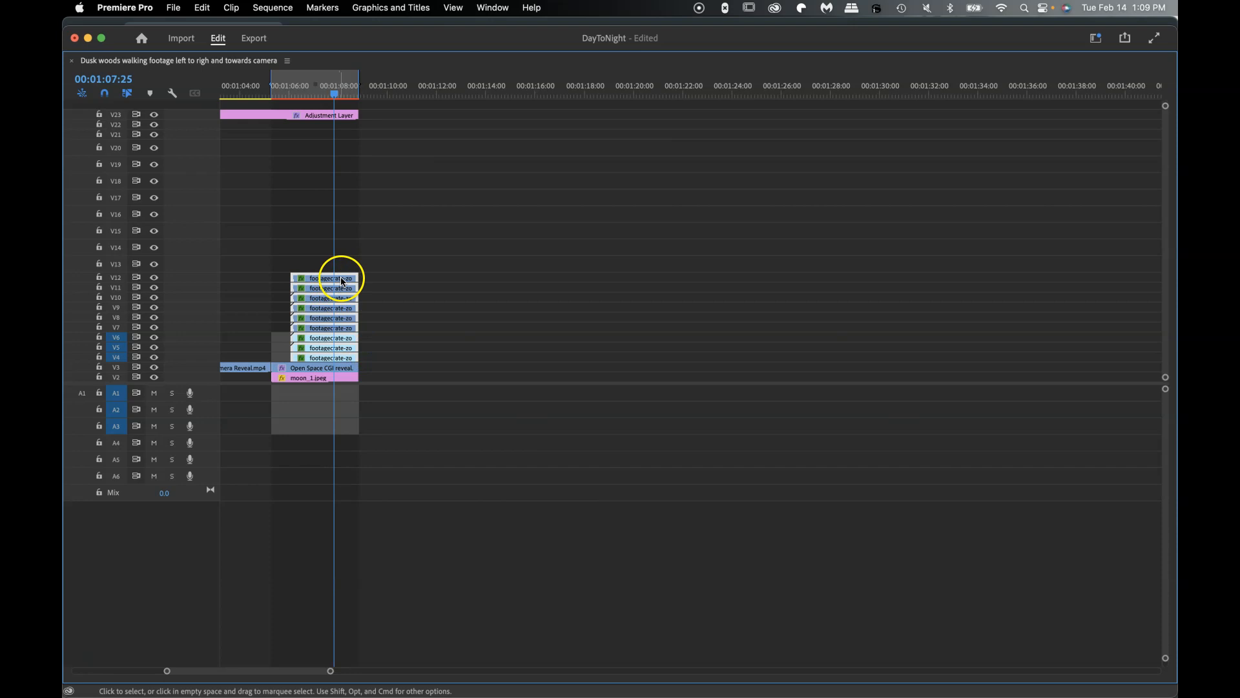
drag(343, 242, 347, 136)
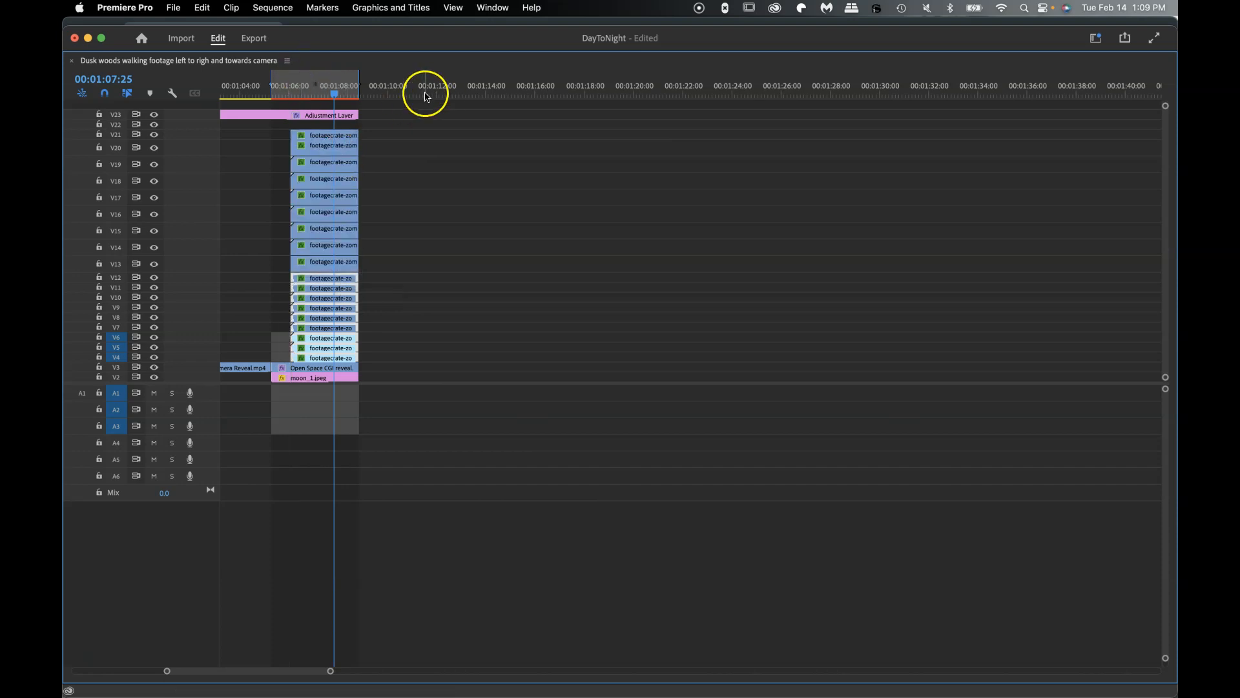
key(grave)
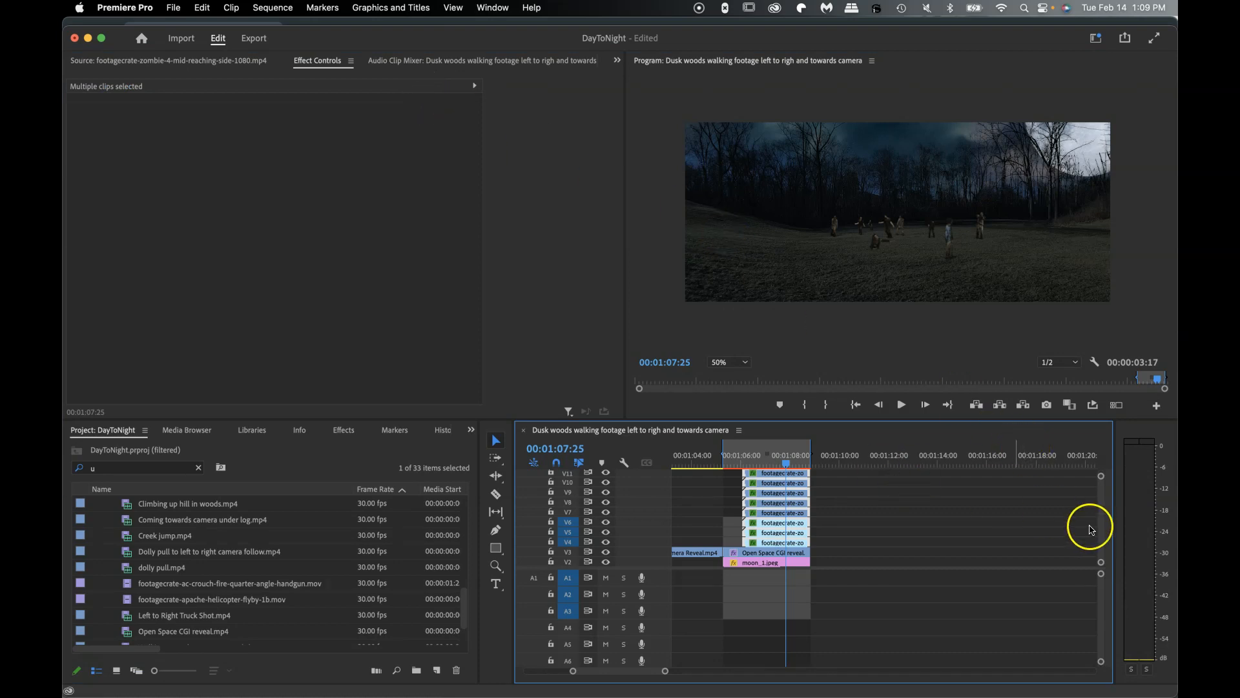
- Set the Video 21 zombie's position to 665.0, 777.0 and its scale to 28.0
scroll(1102, 515, up, 5)
click(783, 506)
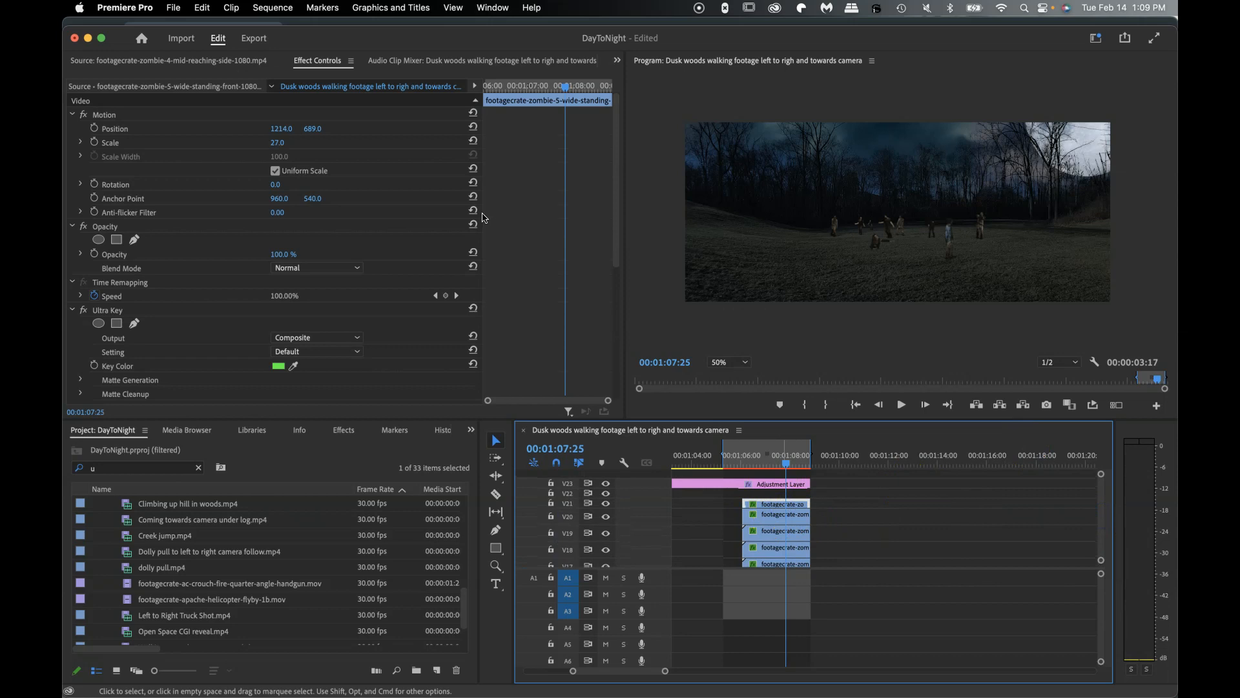
click(281, 129)
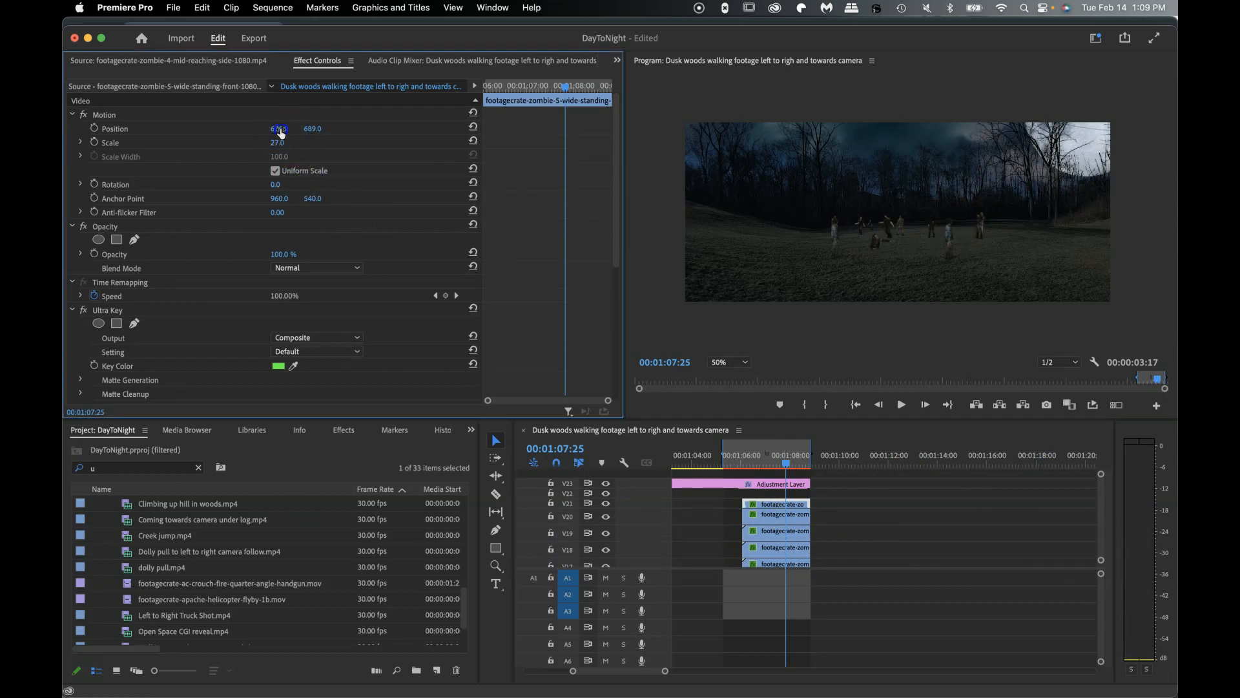
click(278, 143)
- Slip the footage inside the Video 21 zombie clip by about -00:00:01:00 and scrub the shot to check its timing
click(781, 509)
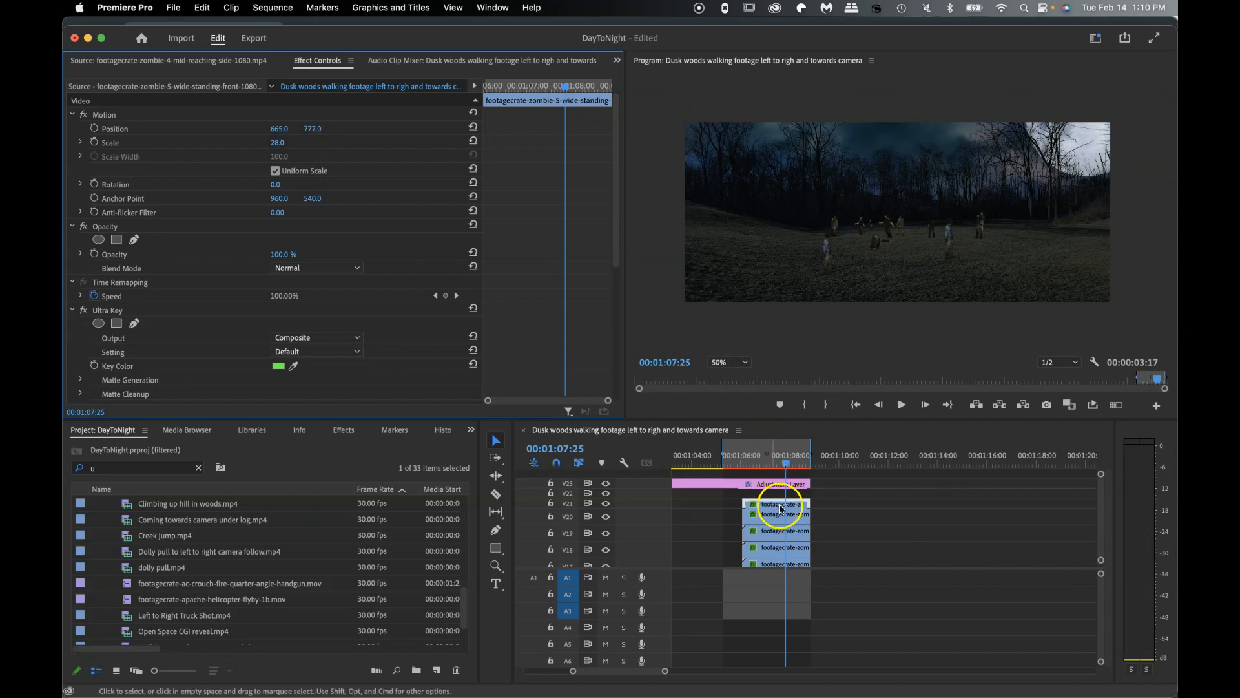
mouse_move(781, 509)
mouse_down()
mouse_move(770, 507)
mouse_move(782, 509)
mouse_up()
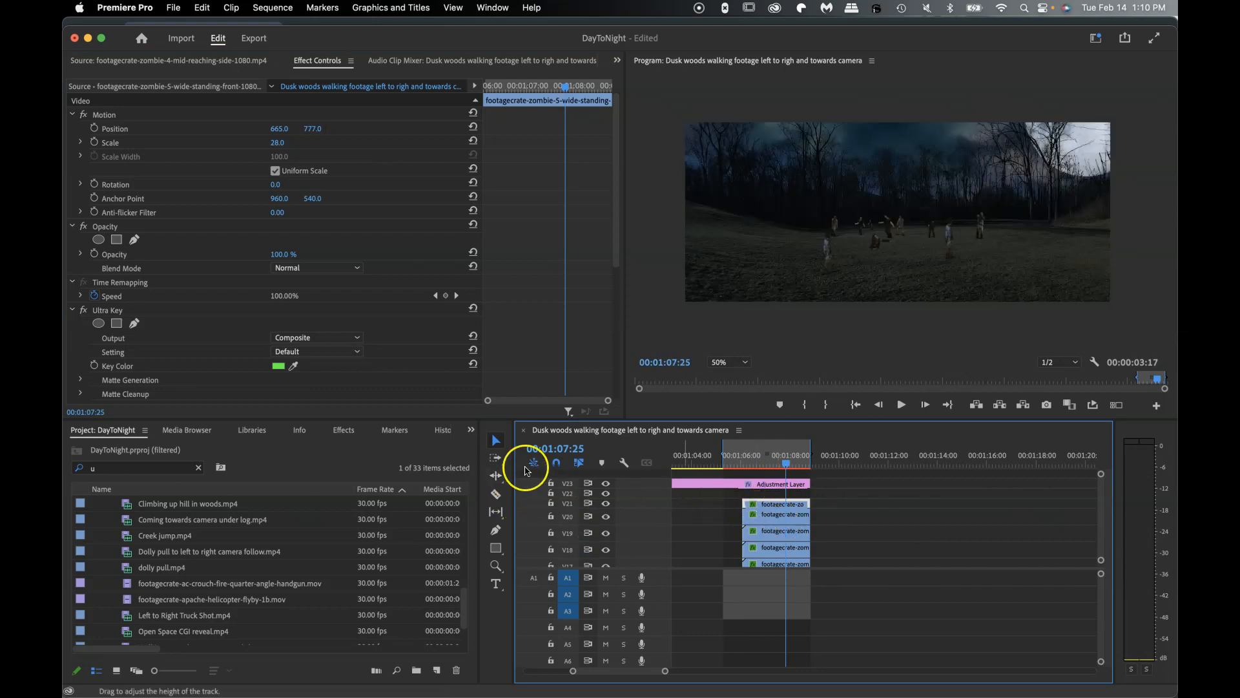
click(496, 512)
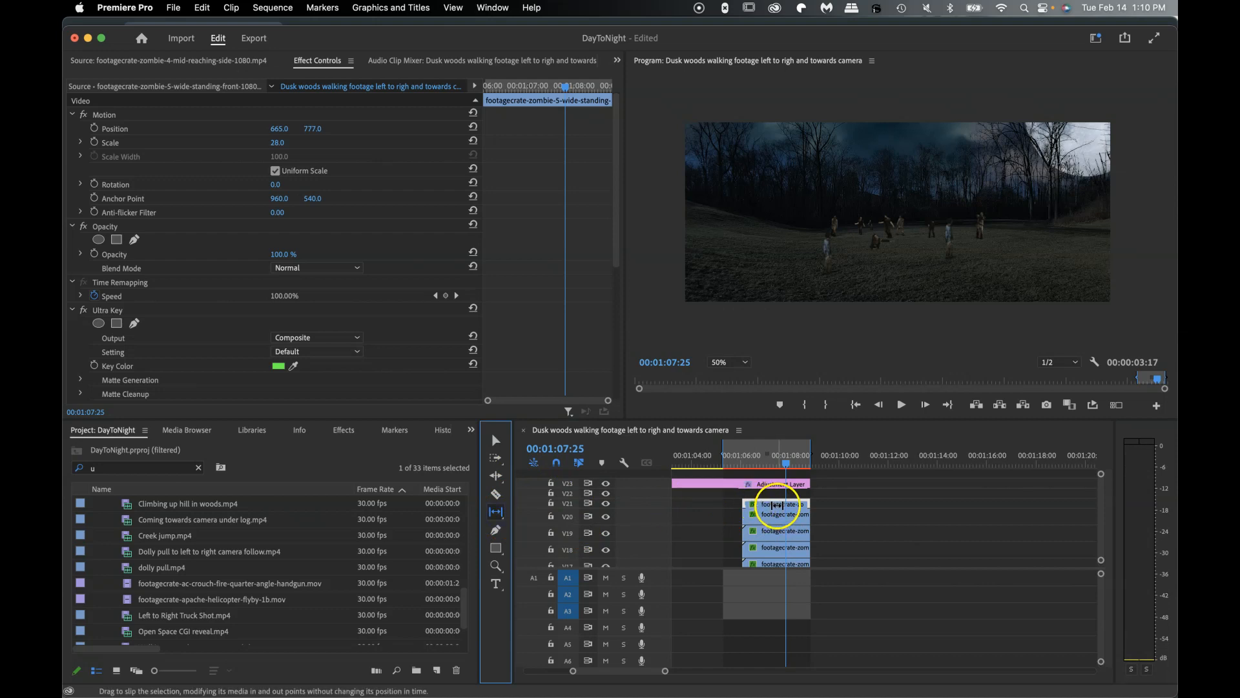
drag(775, 504, 748, 504)
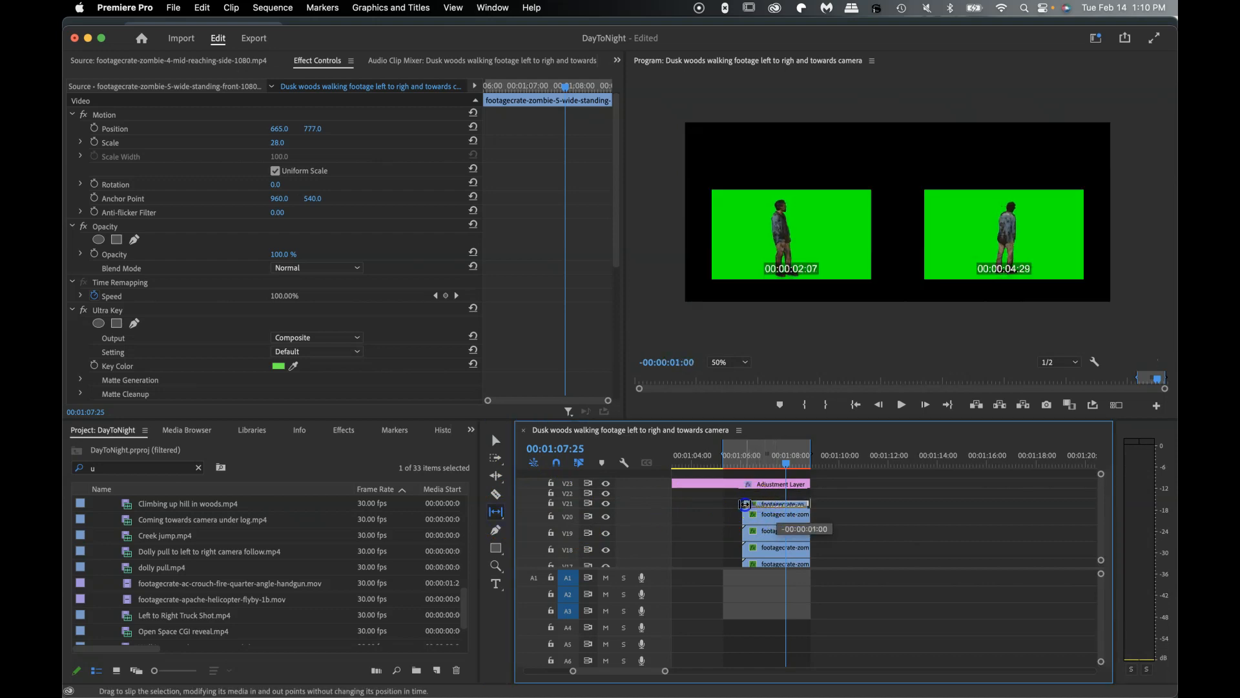
drag(777, 527, 790, 463)
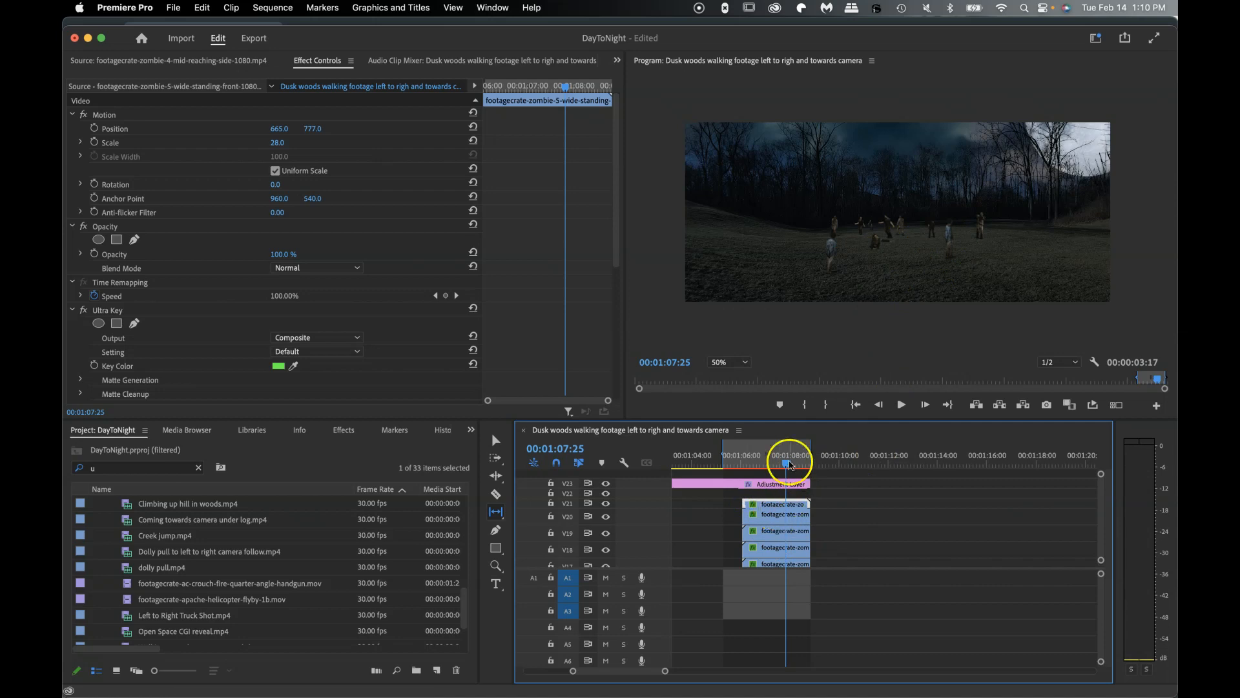
drag(787, 465, 774, 464)
- Set the Video 20 zombie's position to 1549.0, 702.0 and apply the Horizontal Flip effect to its clip
click(496, 440)
click(784, 517)
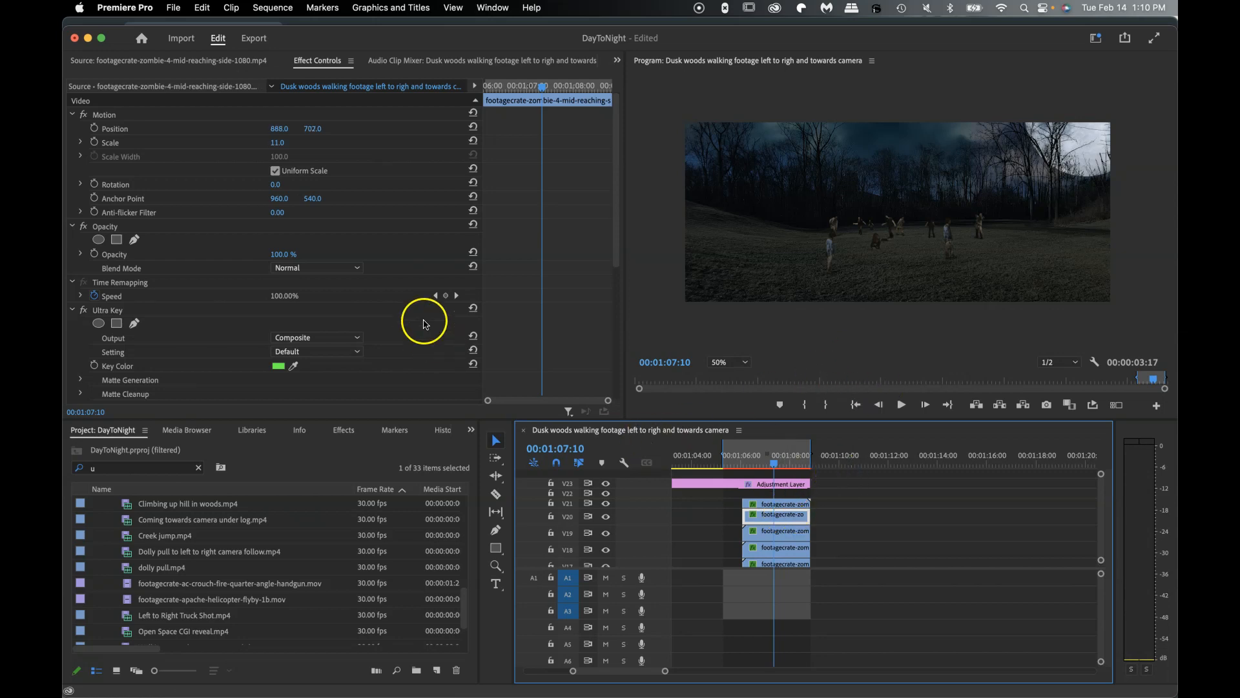
click(279, 128)
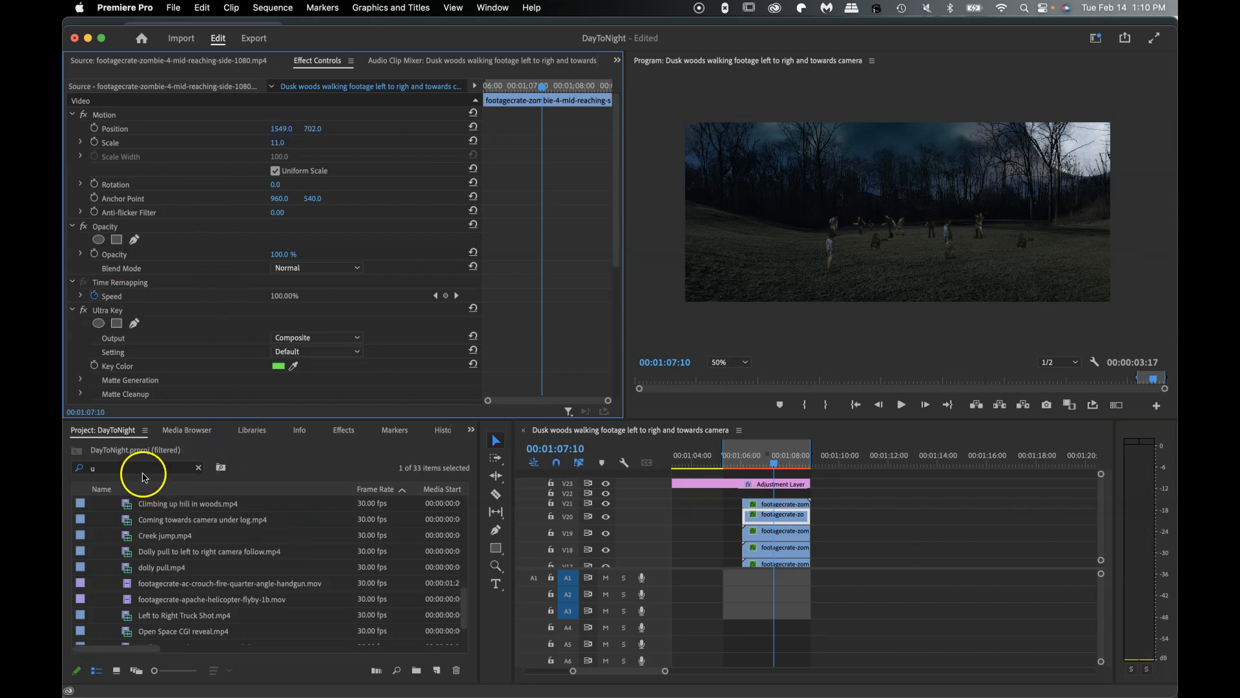
click(356, 438)
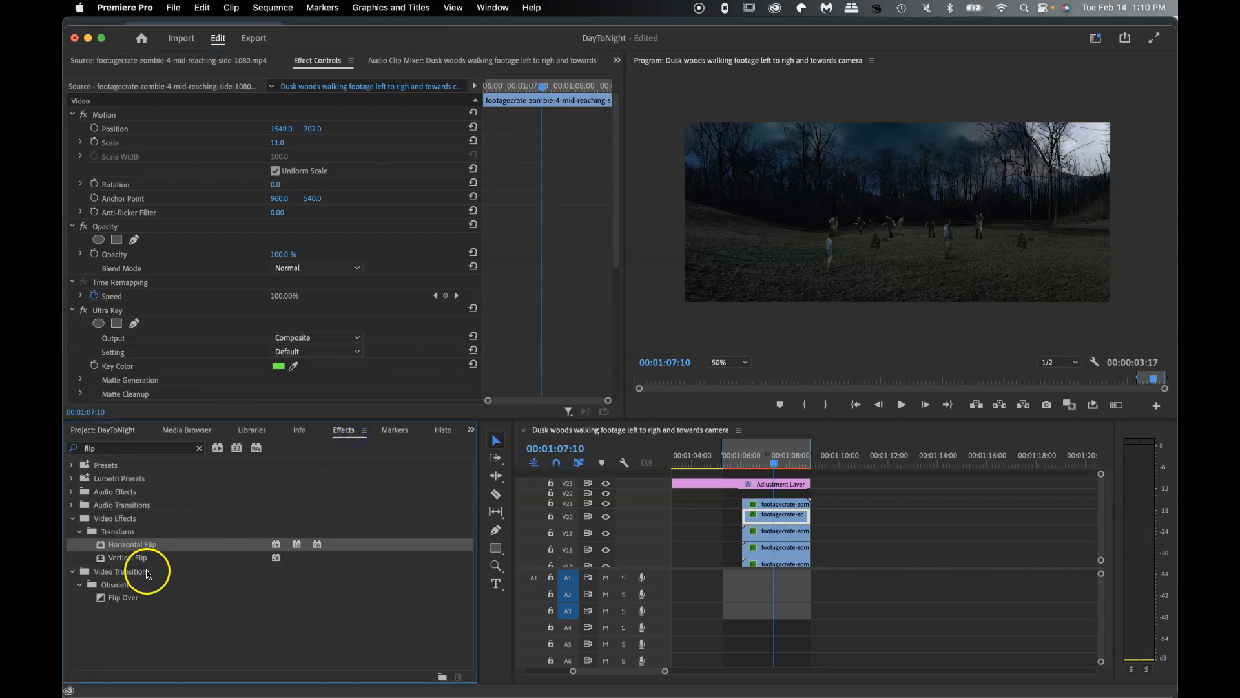
drag(142, 547, 767, 518)
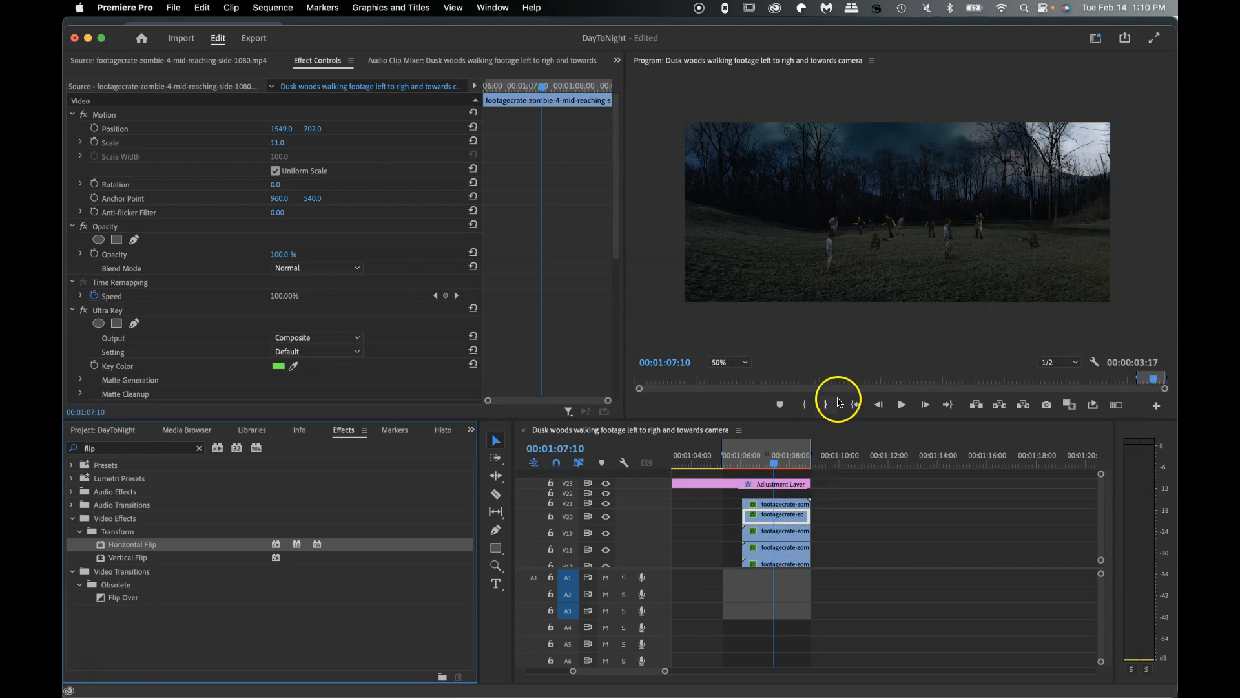
- Slip the footage inside the Video 20 zombie clip to offset its motion and play back the shot to check it
click(493, 514)
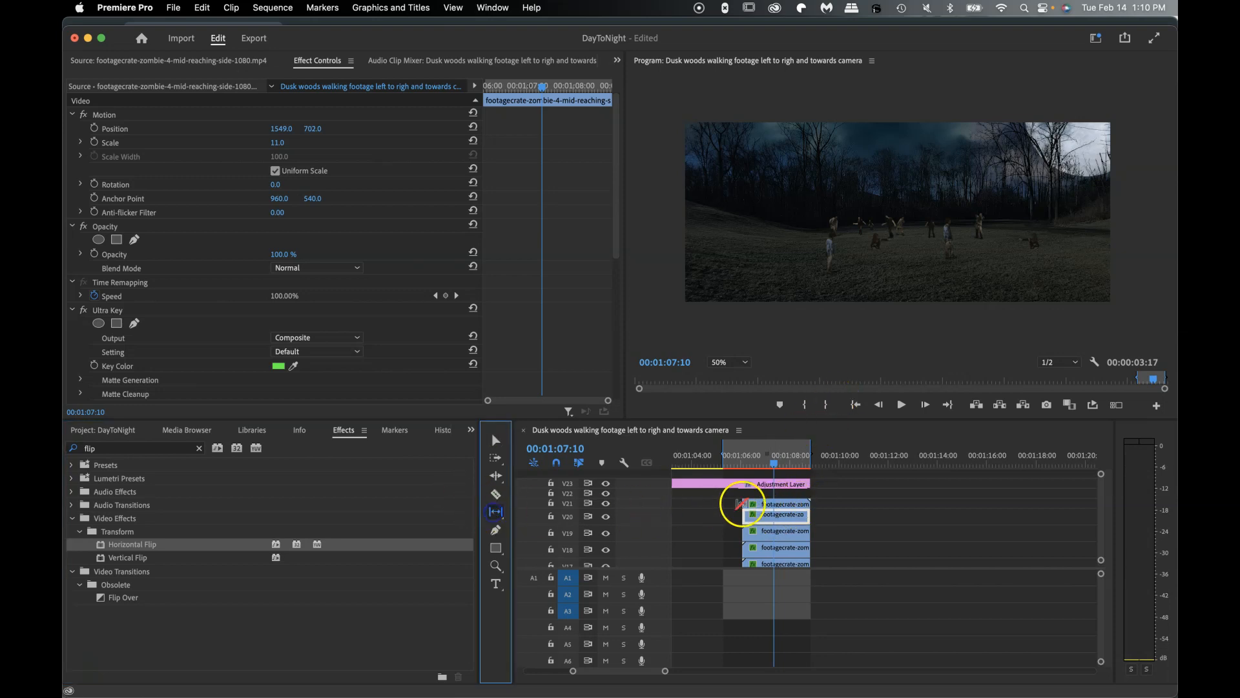
click(771, 517)
drag(750, 515, 822, 506)
click(776, 464)
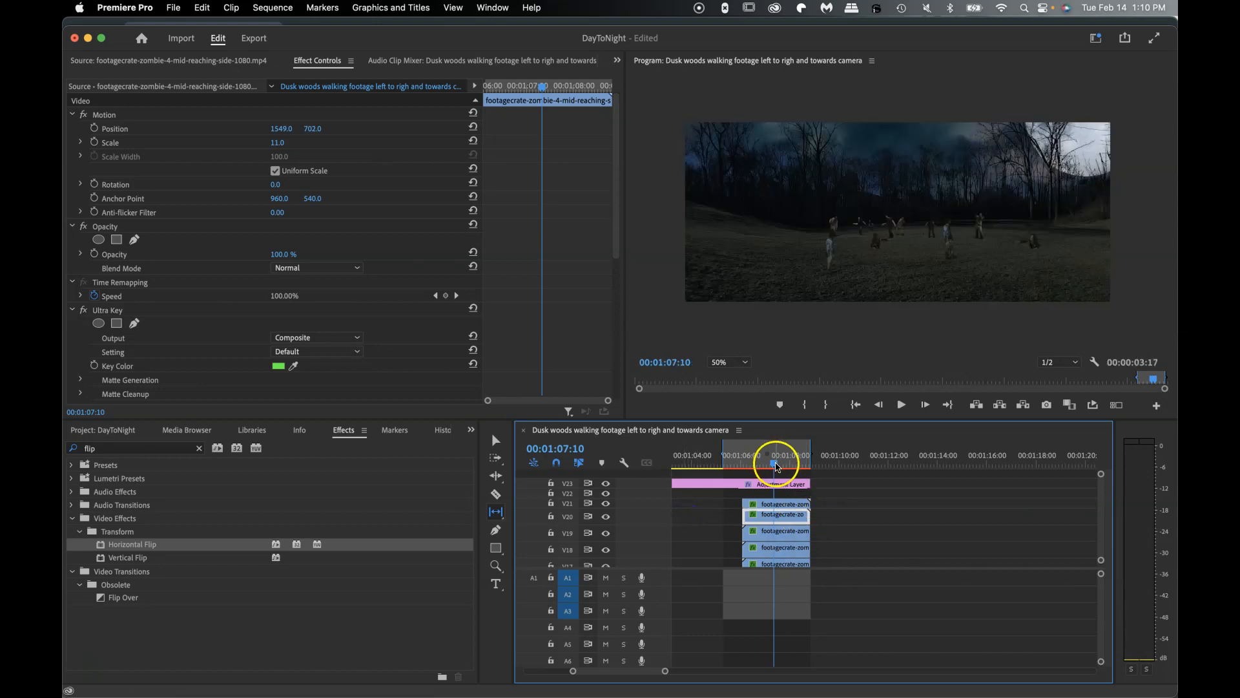
mouse_move(776, 463)
mouse_down()
mouse_move(741, 462)
mouse_move(764, 463)
mouse_up()
click(763, 463)
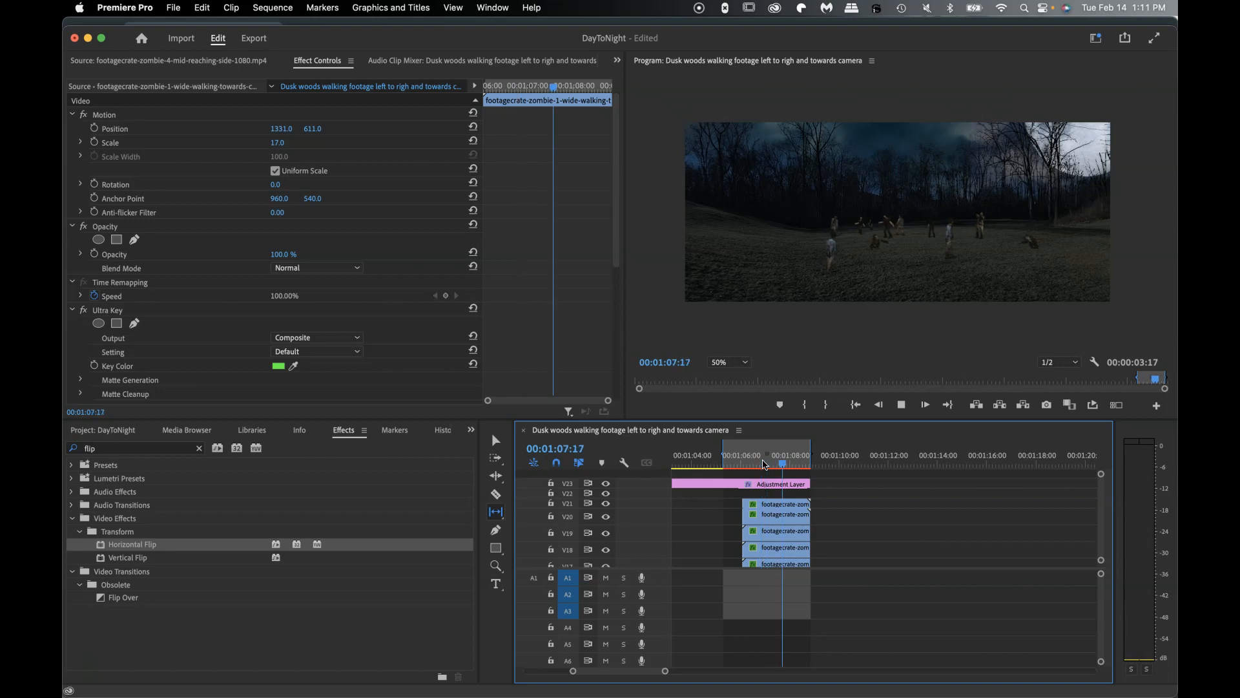
key(space)
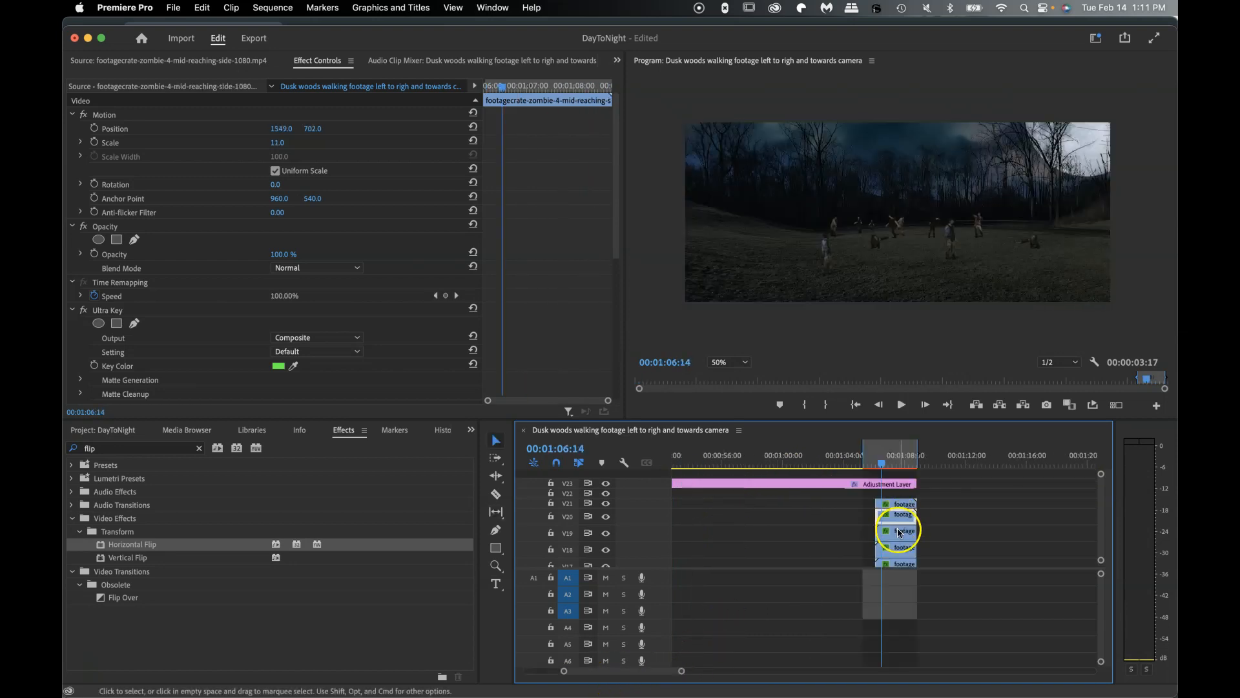
- Set the Video 19 zombie's position to 1272.0, 611.0 and apply the Horizontal Flip effect to its clip
click(898, 536)
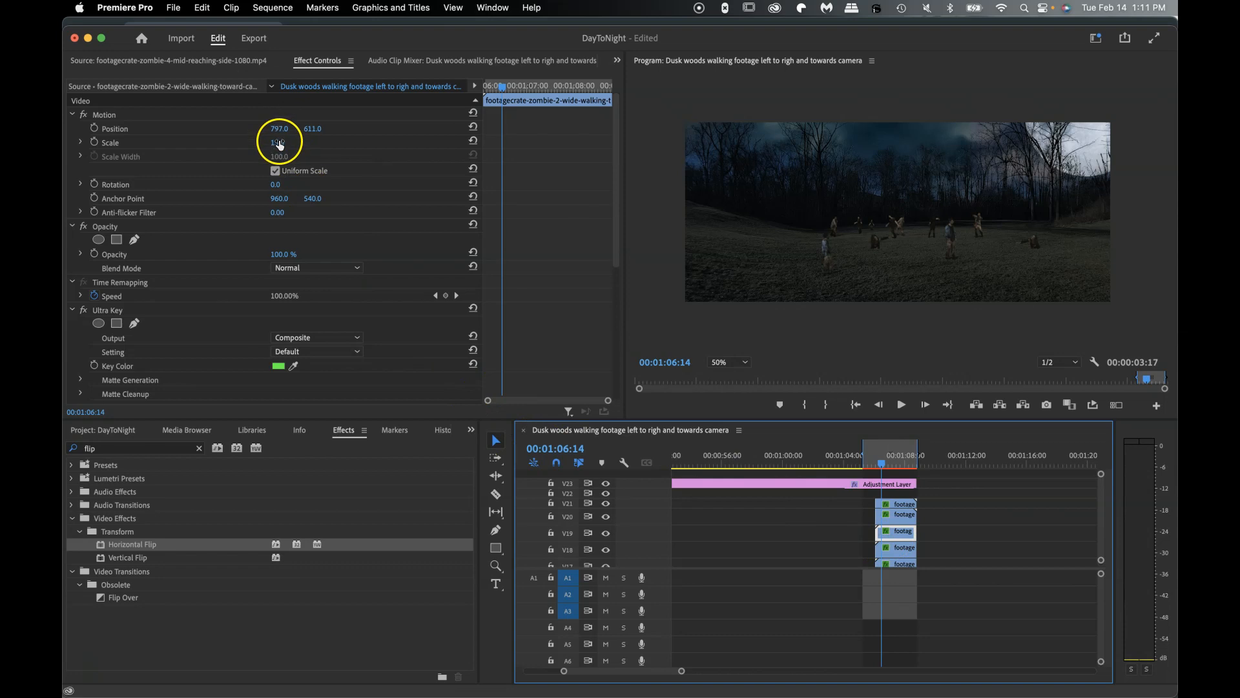
drag(281, 134, 282, 134)
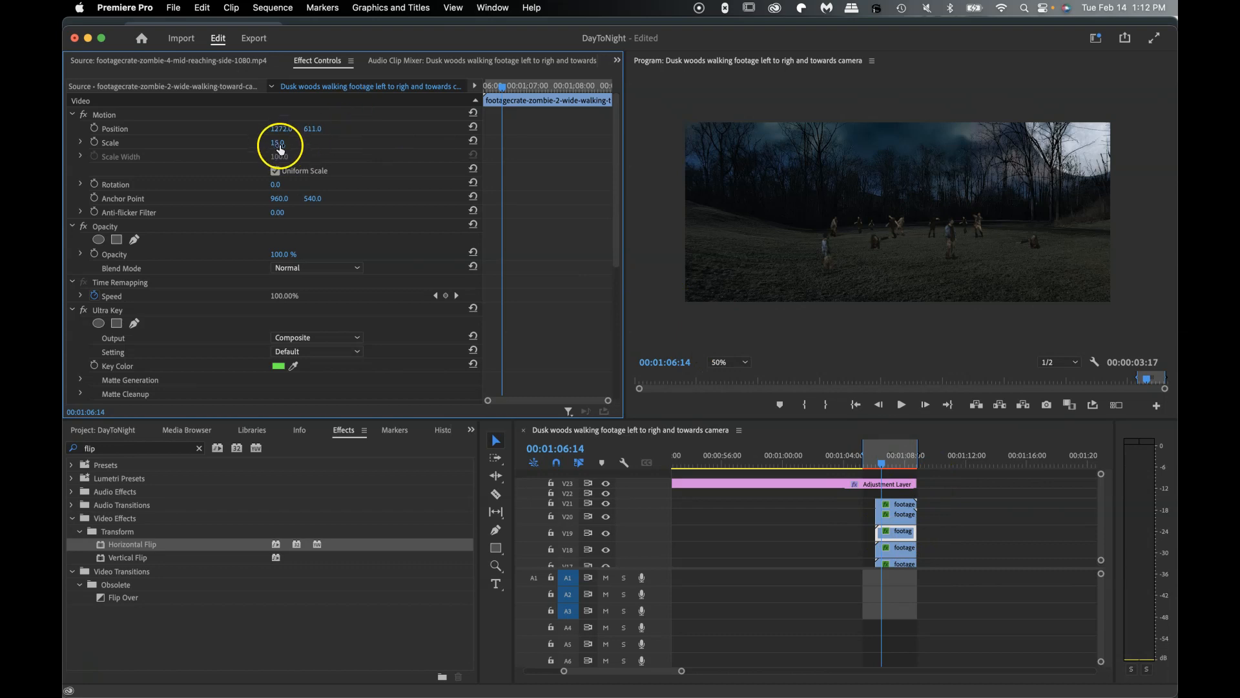
drag(129, 545, 896, 537)
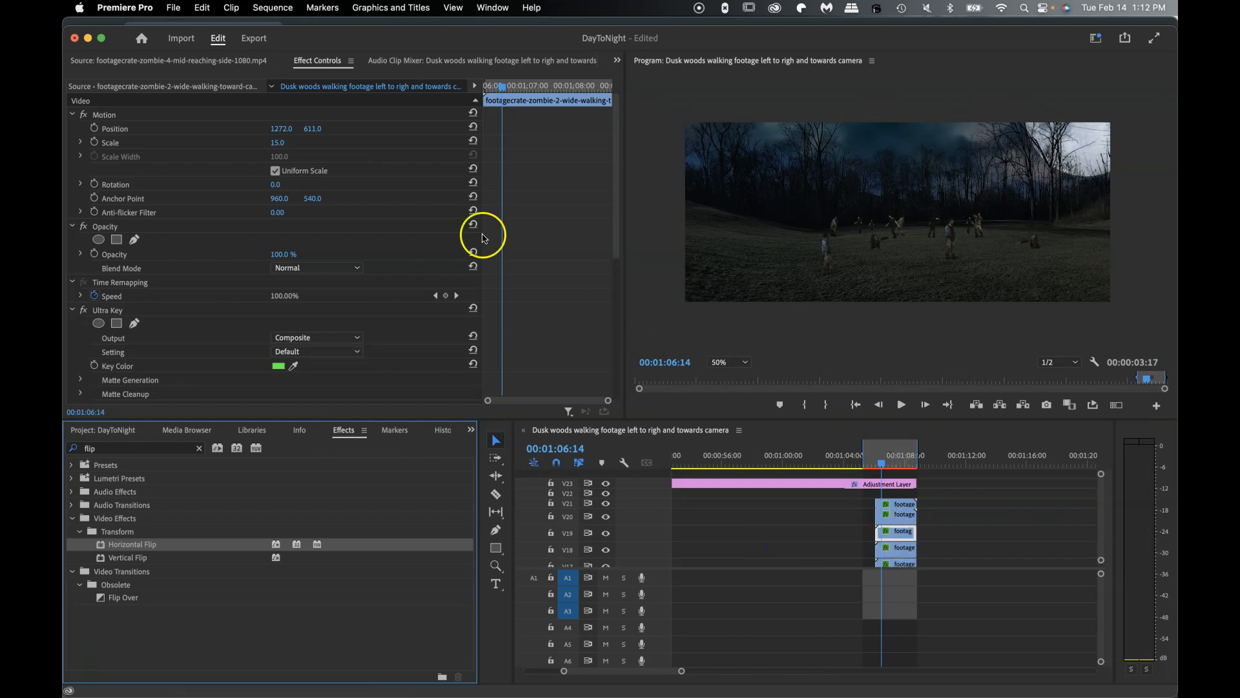
- Slip the footage inside the Video 19 zombie clip so its motion differs from the original copy
click(496, 512)
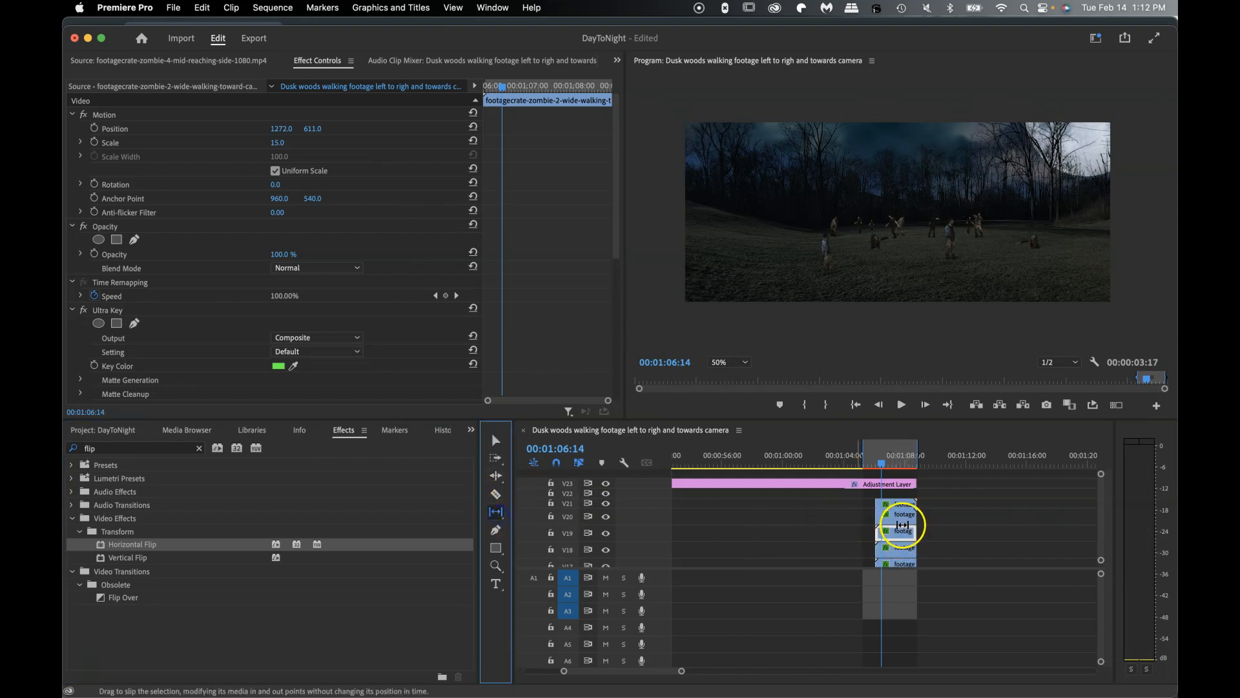
drag(896, 533, 858, 533)
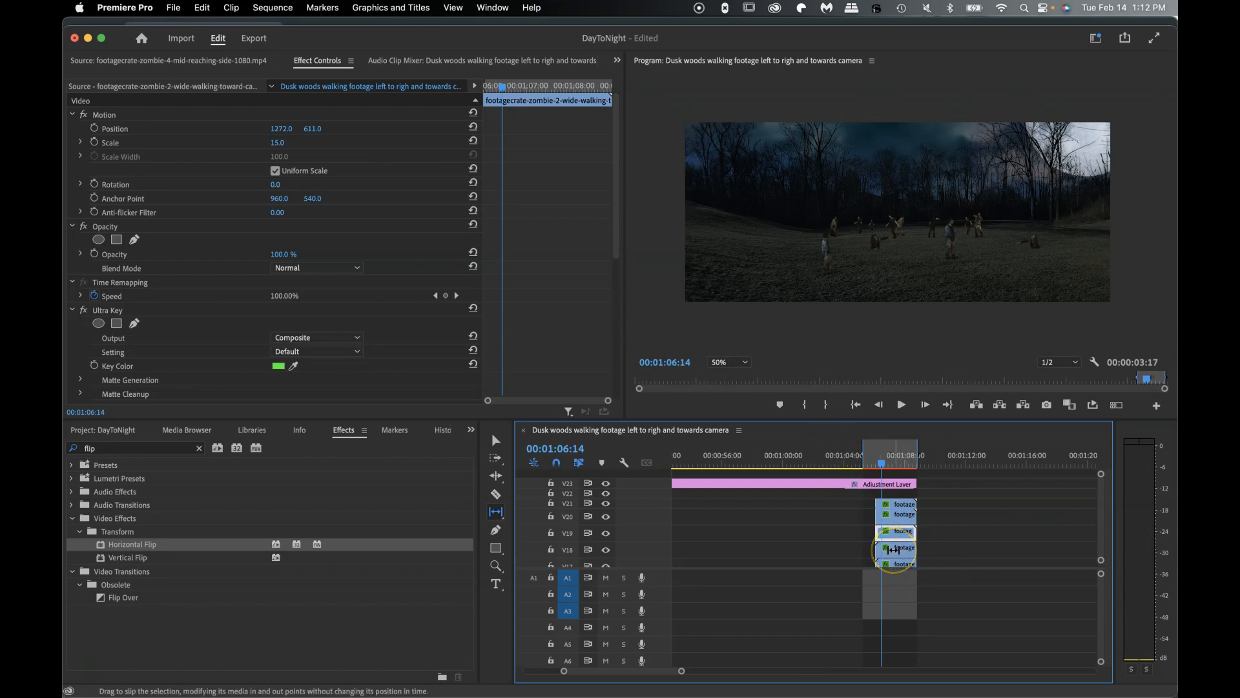
- Set the Video 18 side-walking zombie's position to 1137.0, 611.0
click(895, 551)
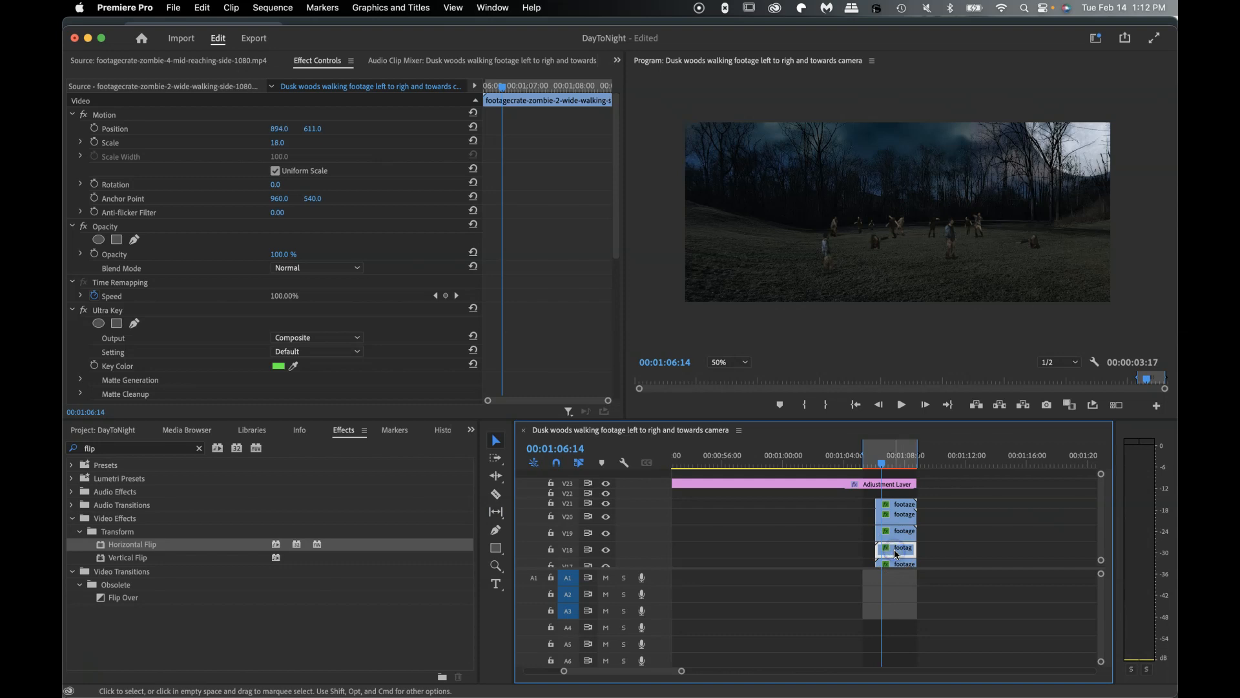
click(276, 128)
drag(275, 131, 247, 131)
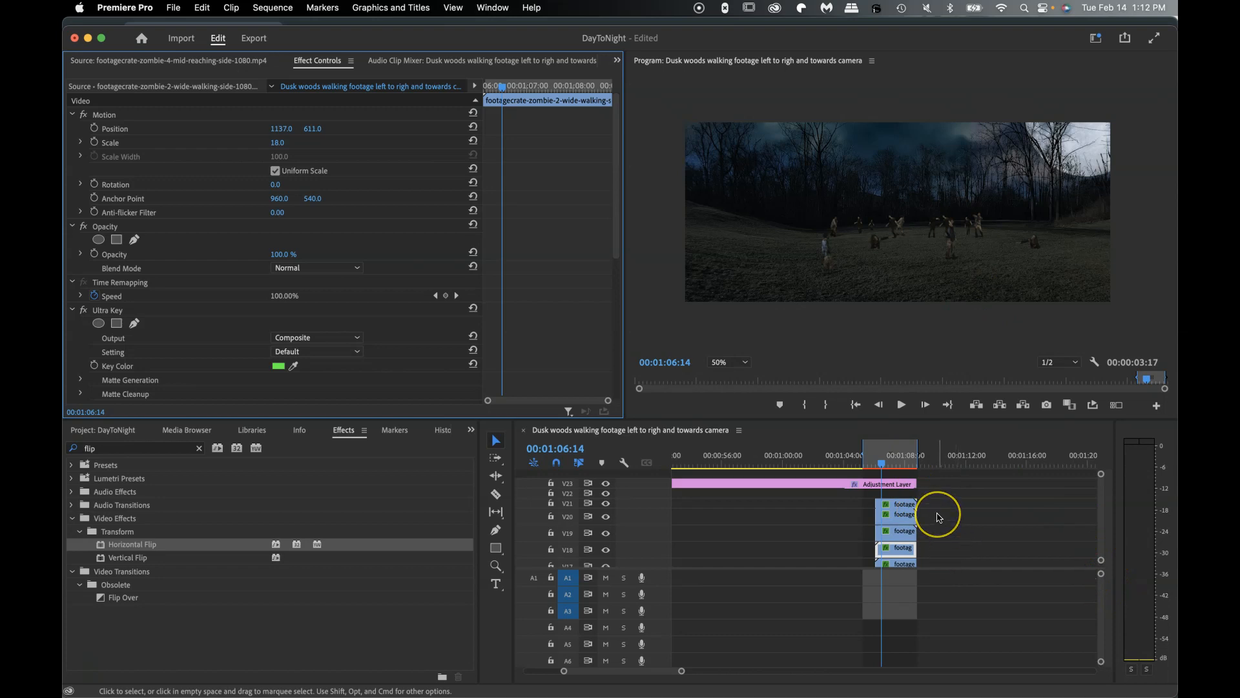
- Move the repositioned side-walking zombie clip down to Video 15 and shift the clips on Video 15 through Video 17 up one track
scroll(939, 517, down, 3)
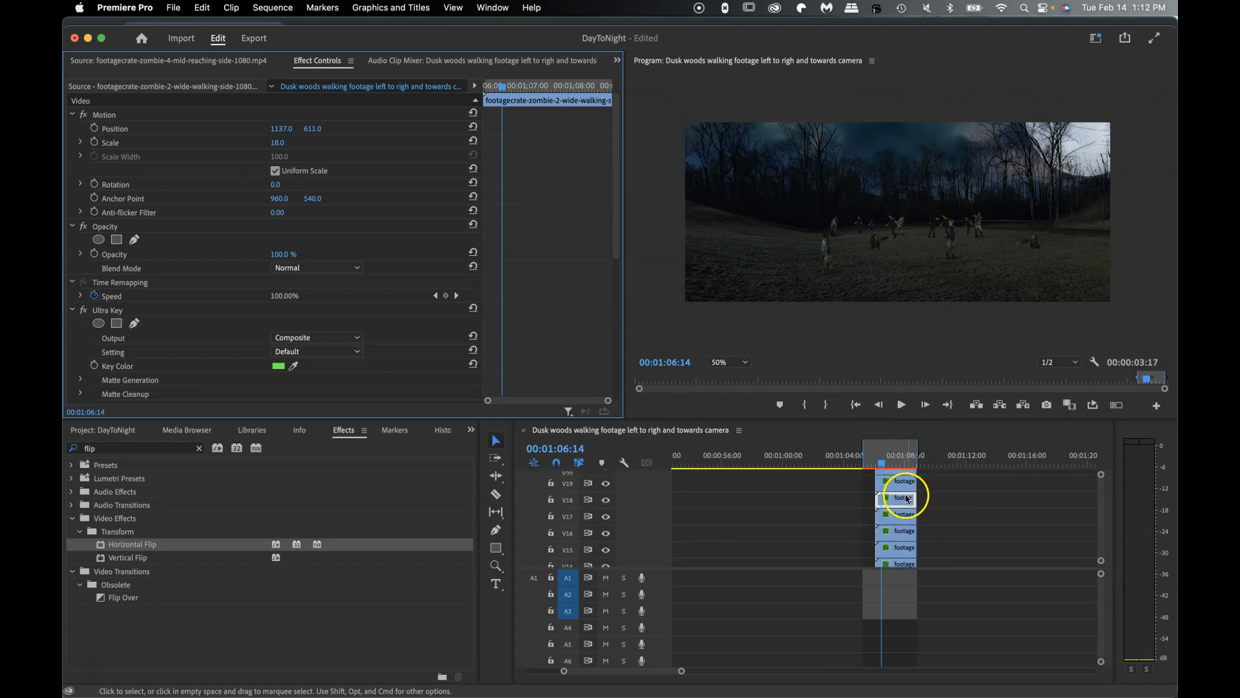
drag(907, 499, 959, 548)
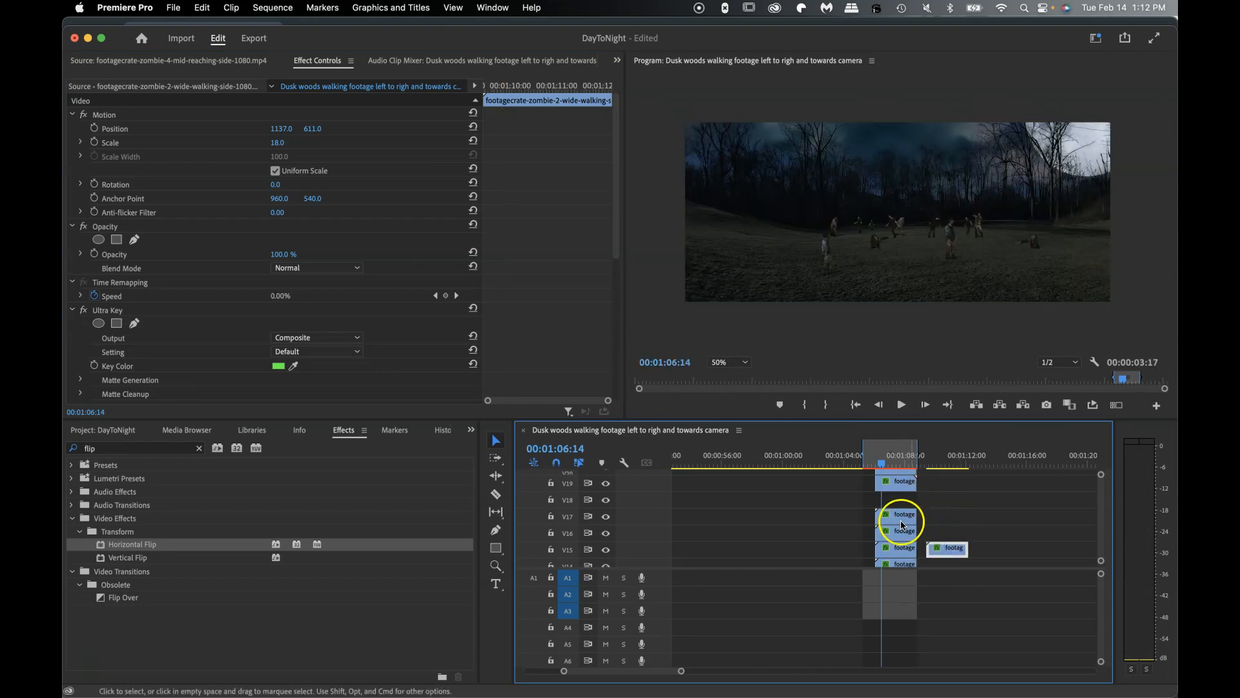
drag(844, 507, 896, 553)
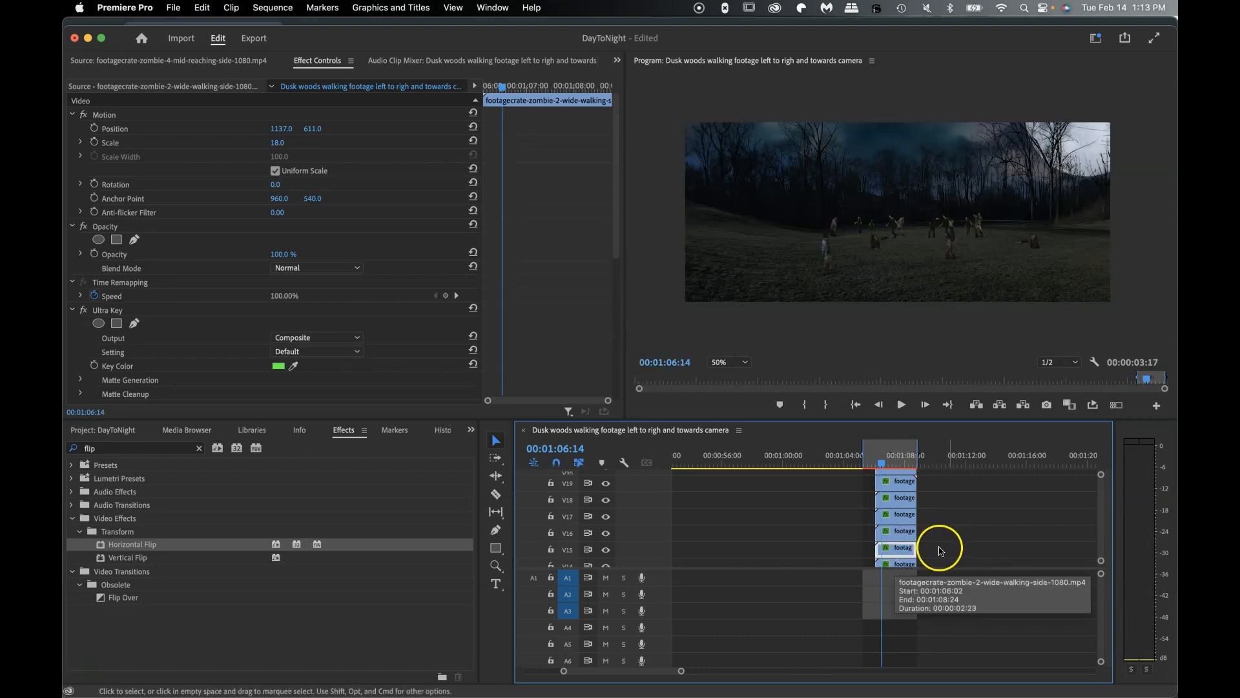
- Pull the side-walking zombie clip out past the end of the shot on Video 15 and shift the other zombie clips to higher tracks
drag(906, 552, 963, 552)
drag(1100, 530, 1101, 528)
drag(864, 487, 934, 562)
drag(903, 507, 902, 493)
drag(1101, 521, 1101, 524)
drag(903, 520, 902, 505)
drag(1101, 525, 1101, 526)
key(super+z)
key(super+z)
key(super+shift+z)
key(super+shift+z)
click(941, 520)
- In the maximized timeline, shift the remaining zombie clips up and place the pulled-out side-walking clip on Video 5 beneath them, aligned with their start
double_click(785, 432)
drag(400, 226, 474, 343)
drag(460, 293, 505, 240)
click(496, 302)
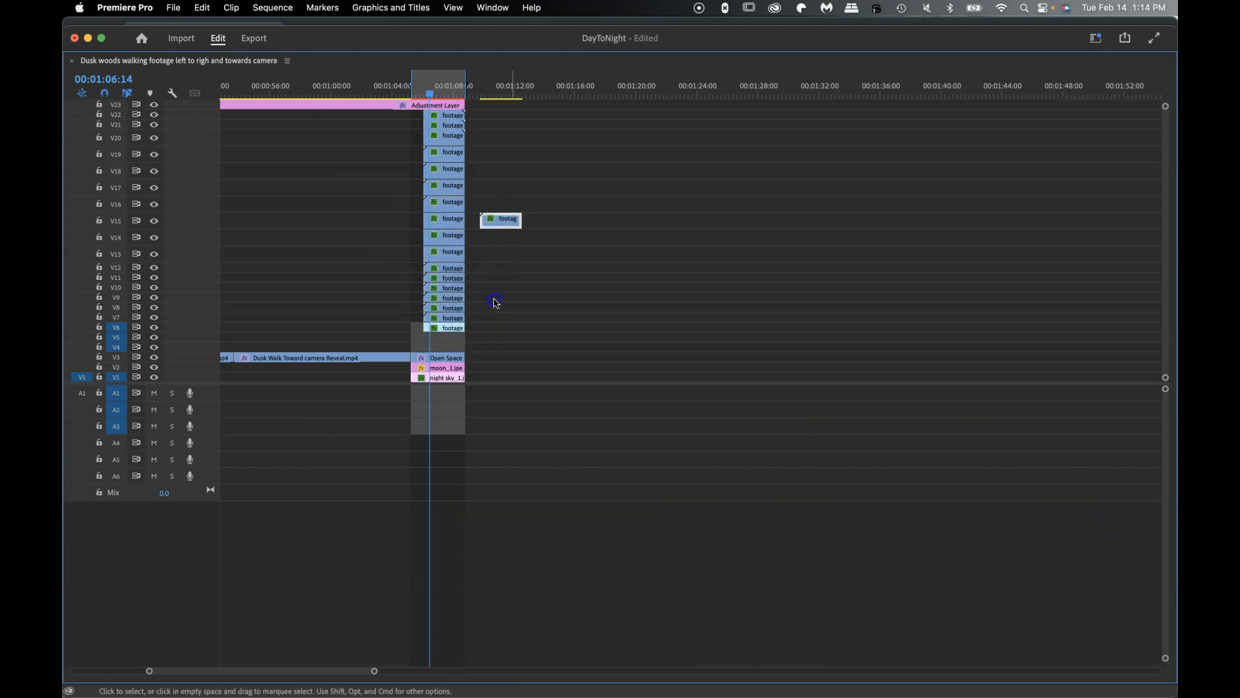
drag(456, 349, 451, 339)
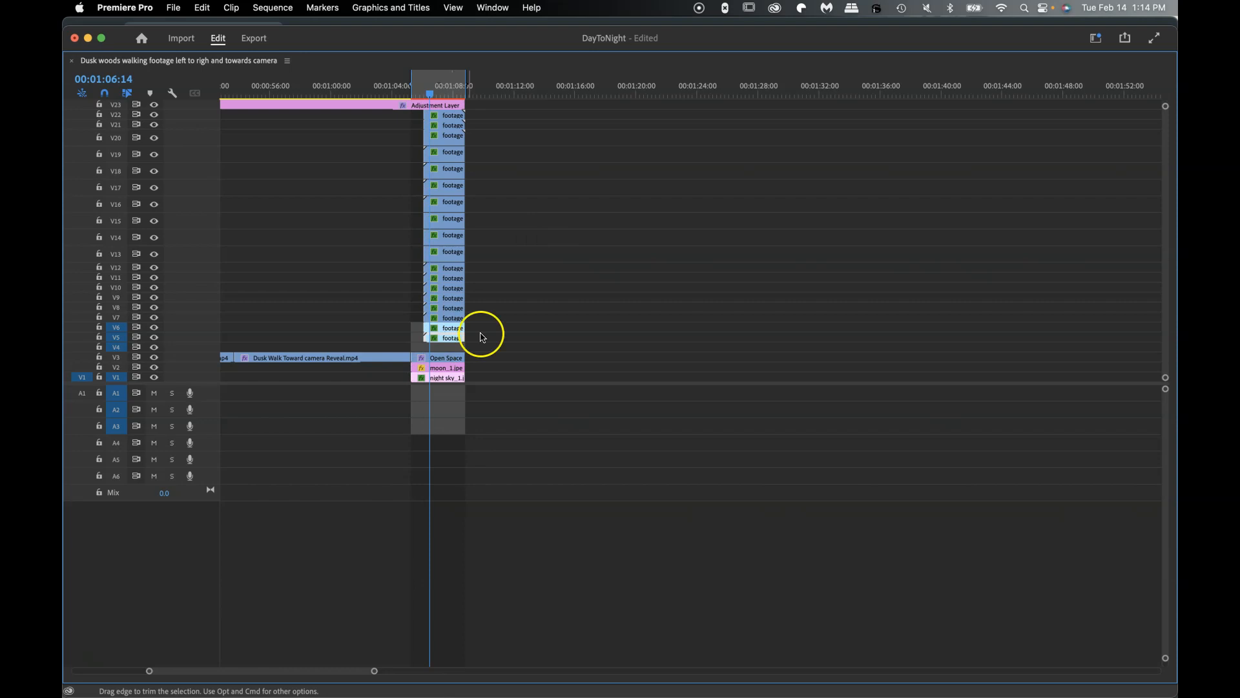
key(grave)
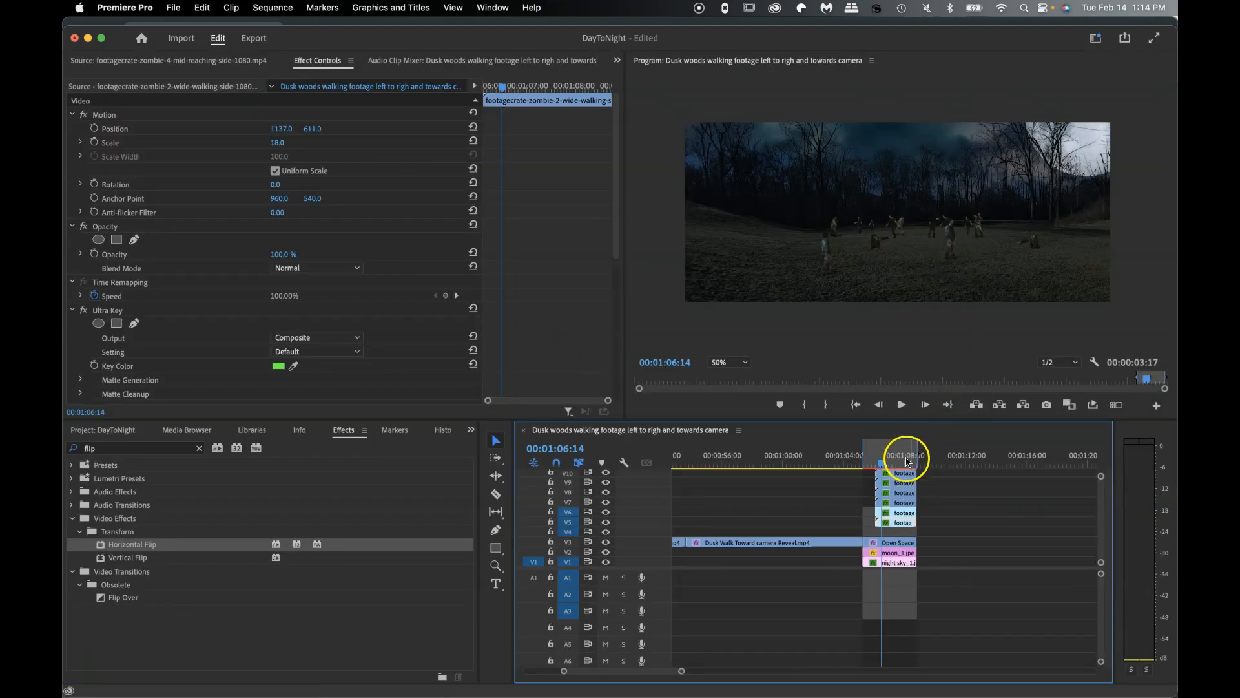
drag(885, 467, 899, 466)
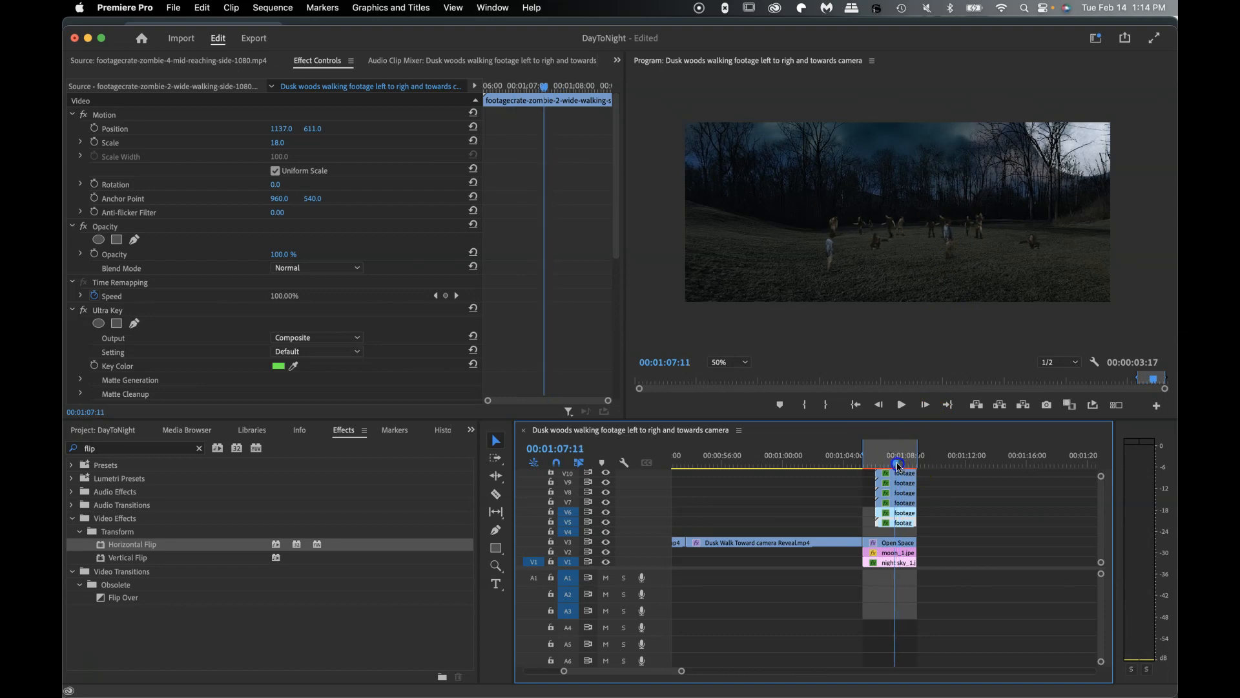
- Set the Video 5 side-walking zombie's vertical position to 607.0 and its scale to 8.0, and scrub the shot to check
click(941, 541)
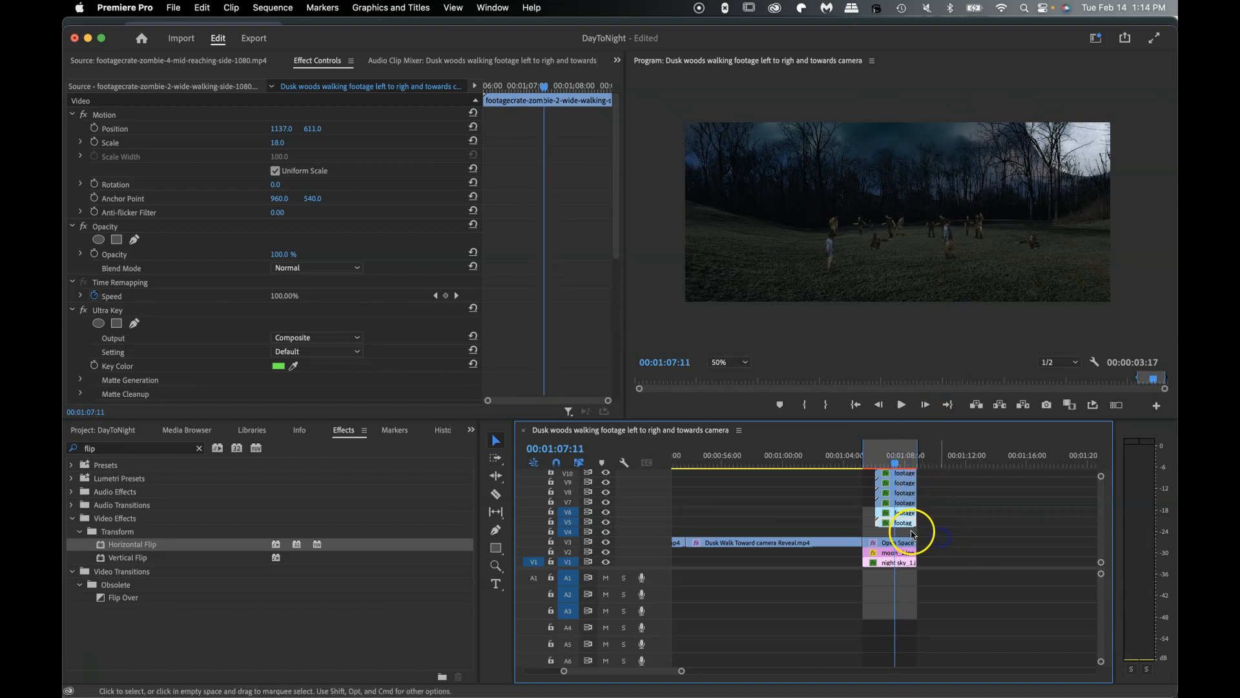
click(912, 526)
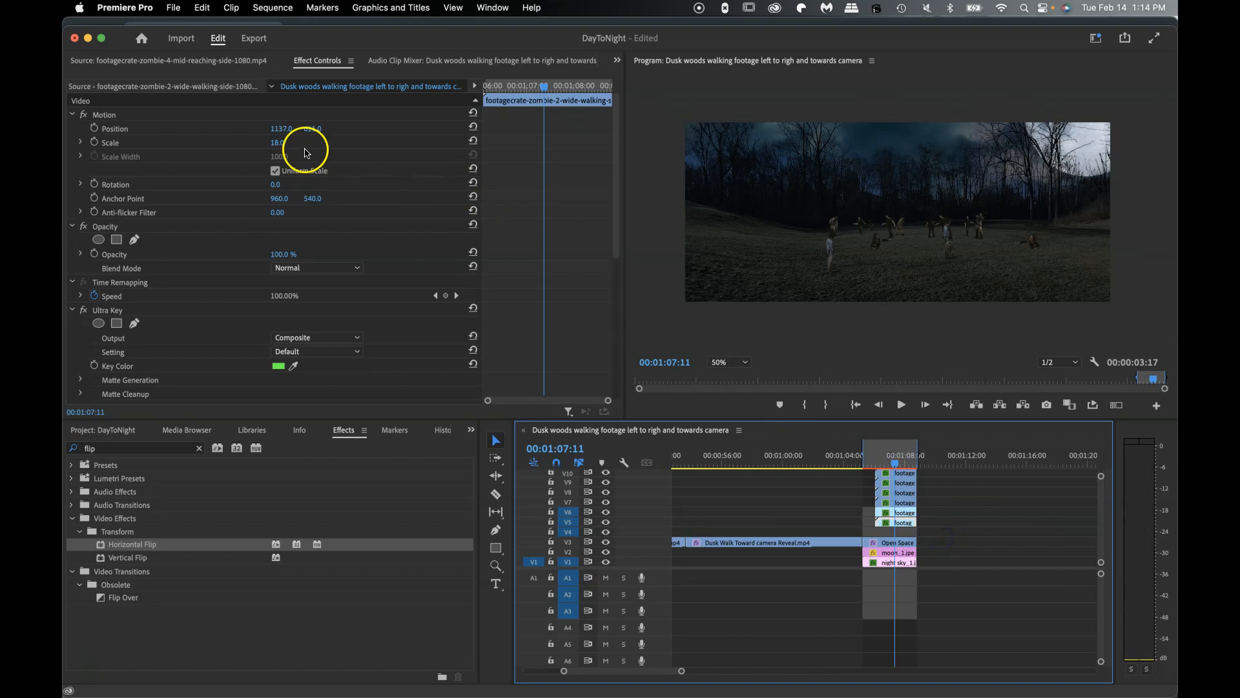
click(313, 129)
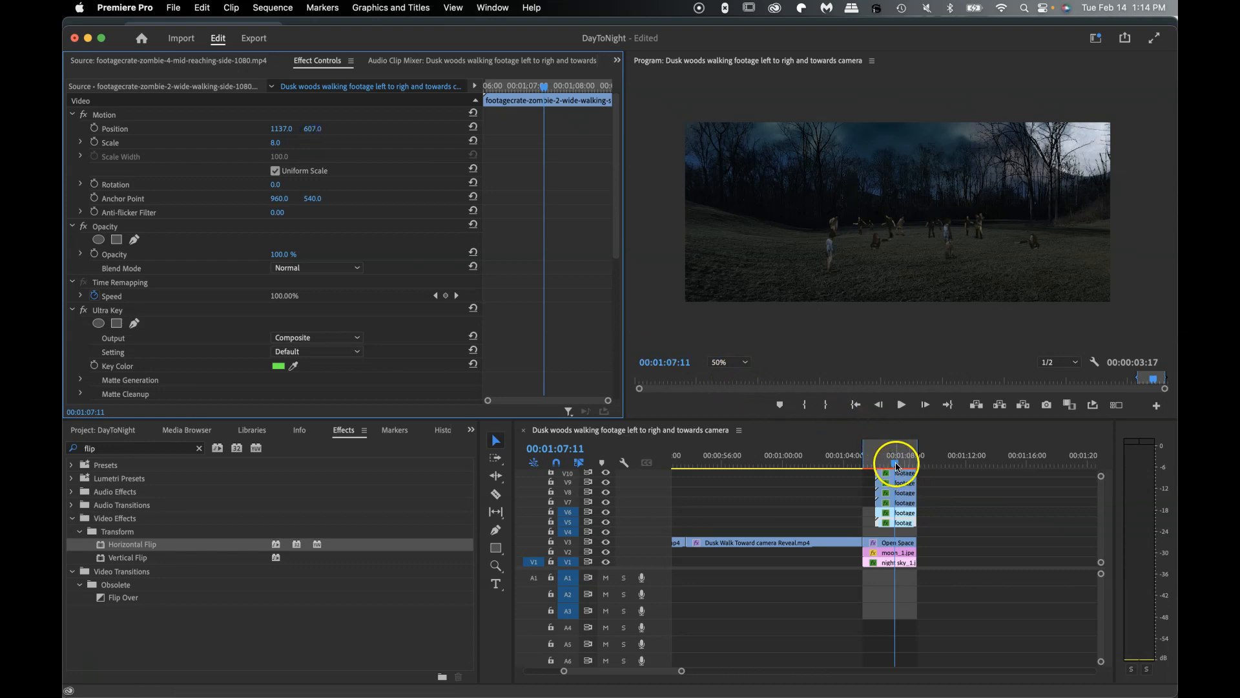
drag(895, 465, 880, 465)
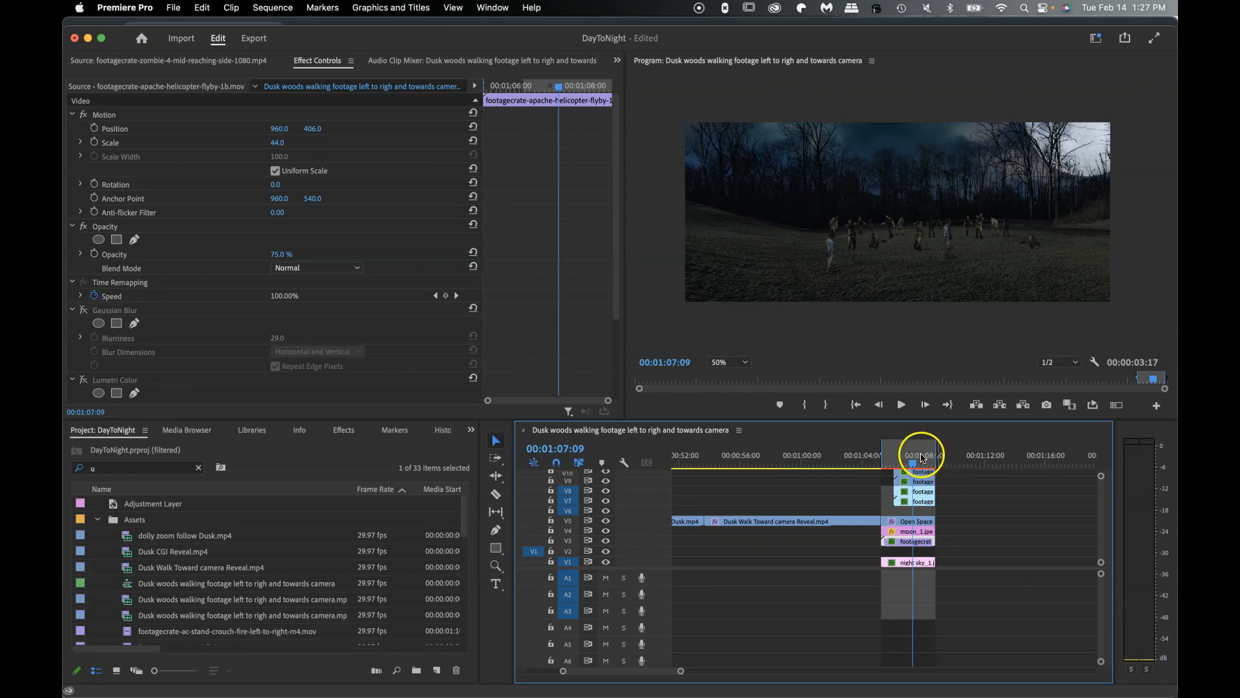
- Scrub back to 00:01:06:04 to review the helicopter and zombie shot, and examine the zombie clips stacked on the upper video tracks
mouse_move(917, 464)
mouse_down()
mouse_move(881, 463)
mouse_move(900, 464)
mouse_up()
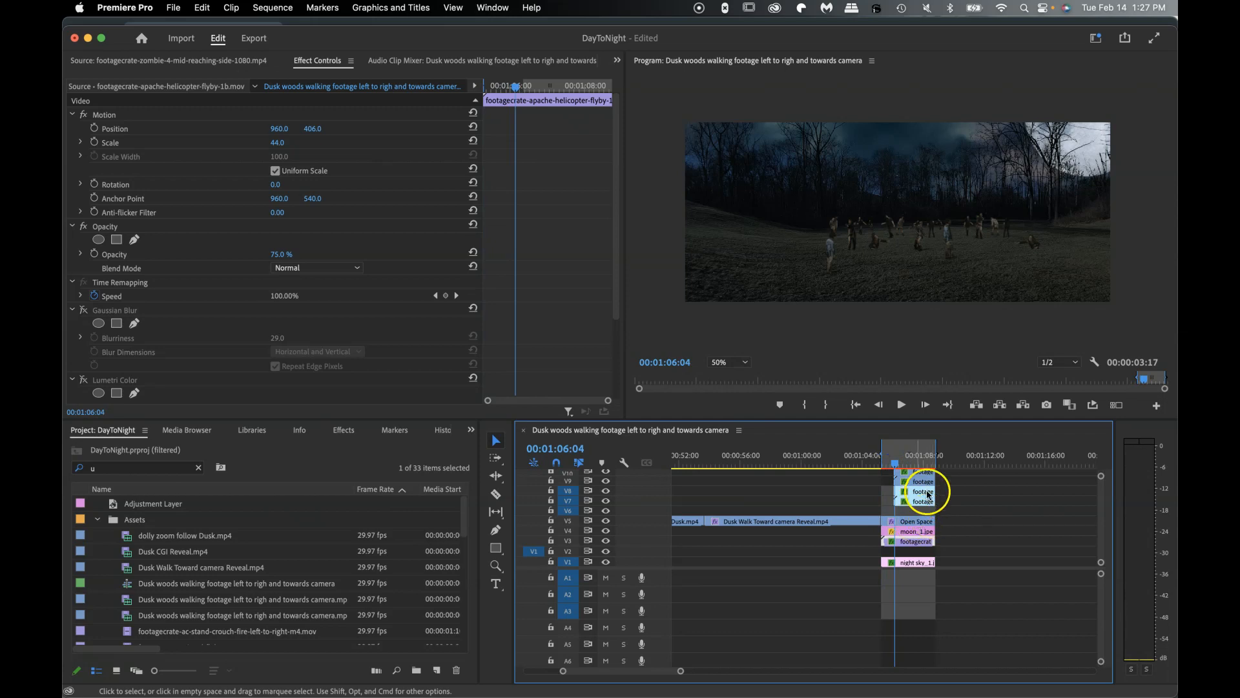
scroll(1105, 513, up, 10)
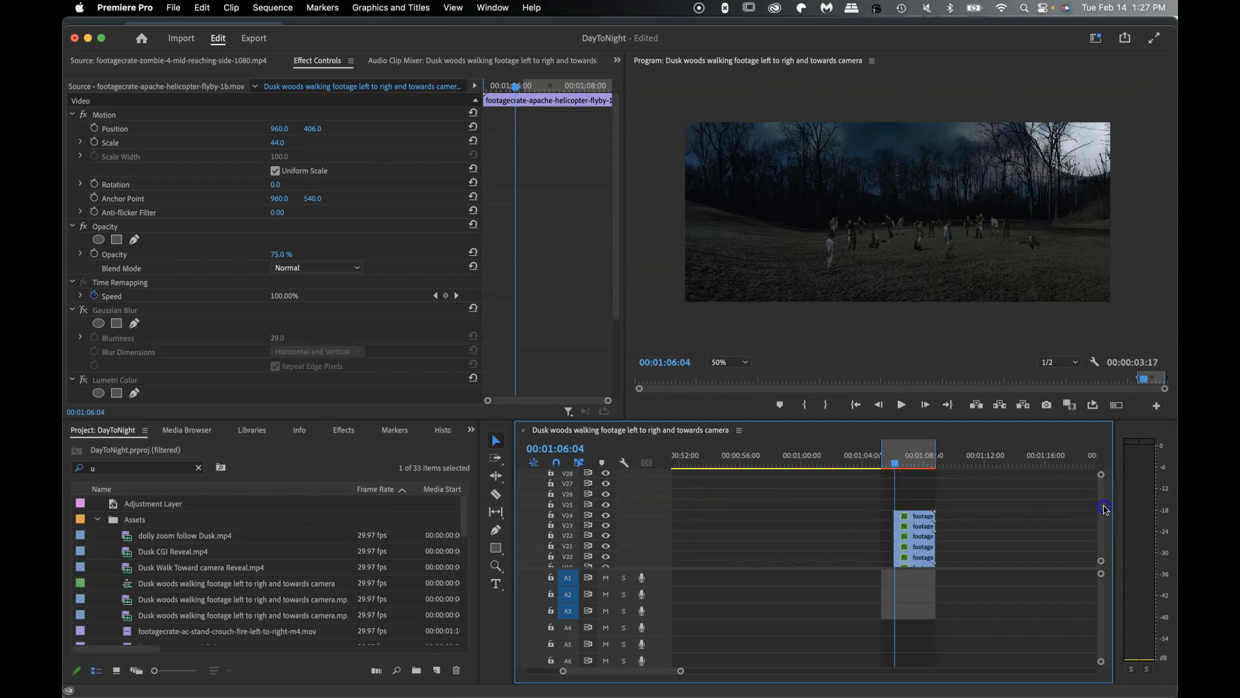
scroll(1107, 513, down, 4)
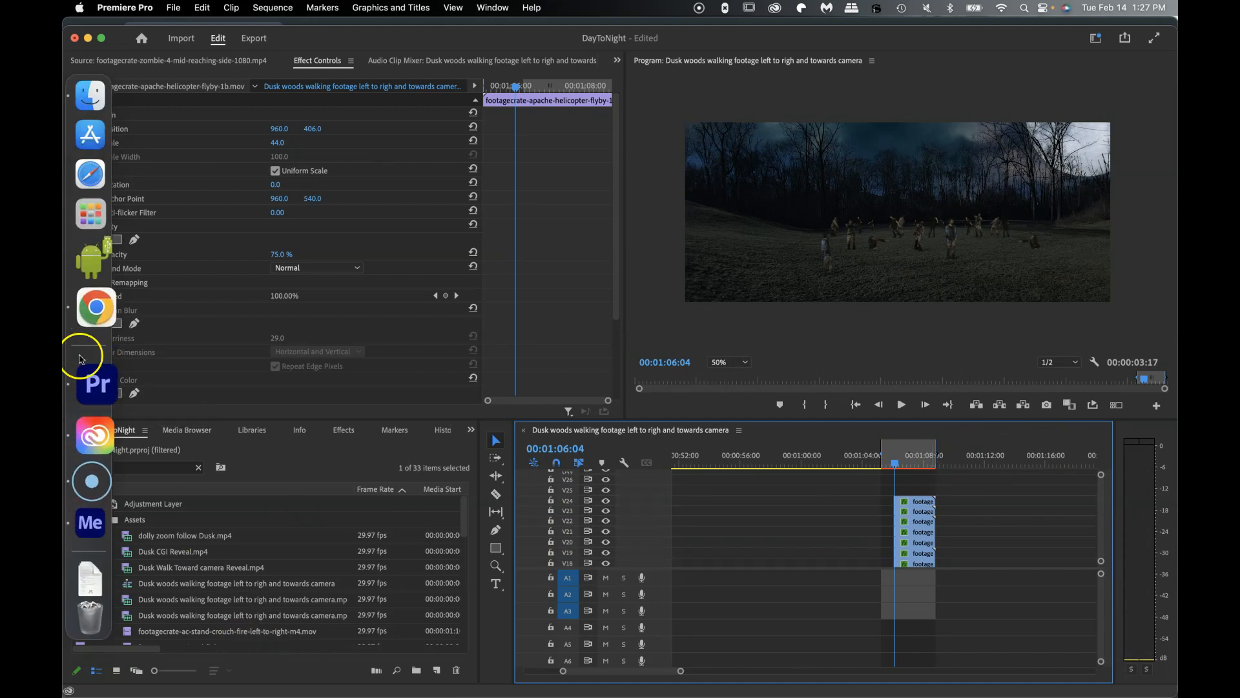
- Switch to Chrome and open the PB - Free Fog Overlays folder inside Visual Editing's VFX Fog folder on Google Drive
click(90, 323)
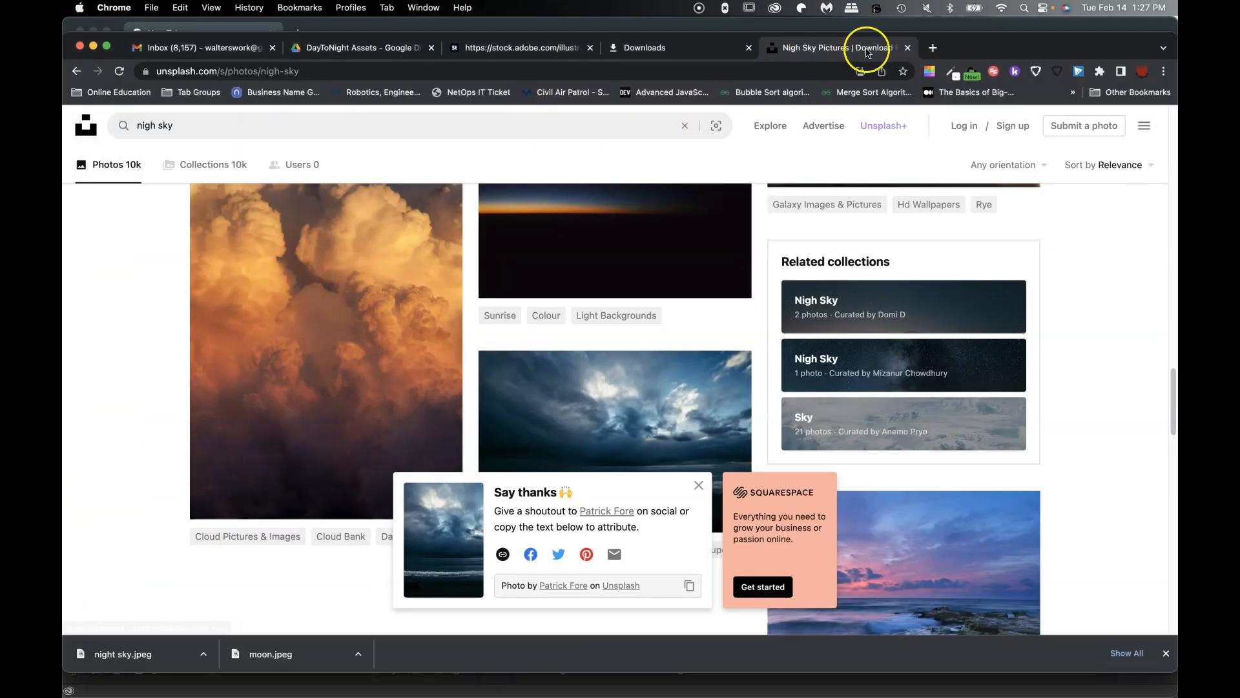
click(341, 52)
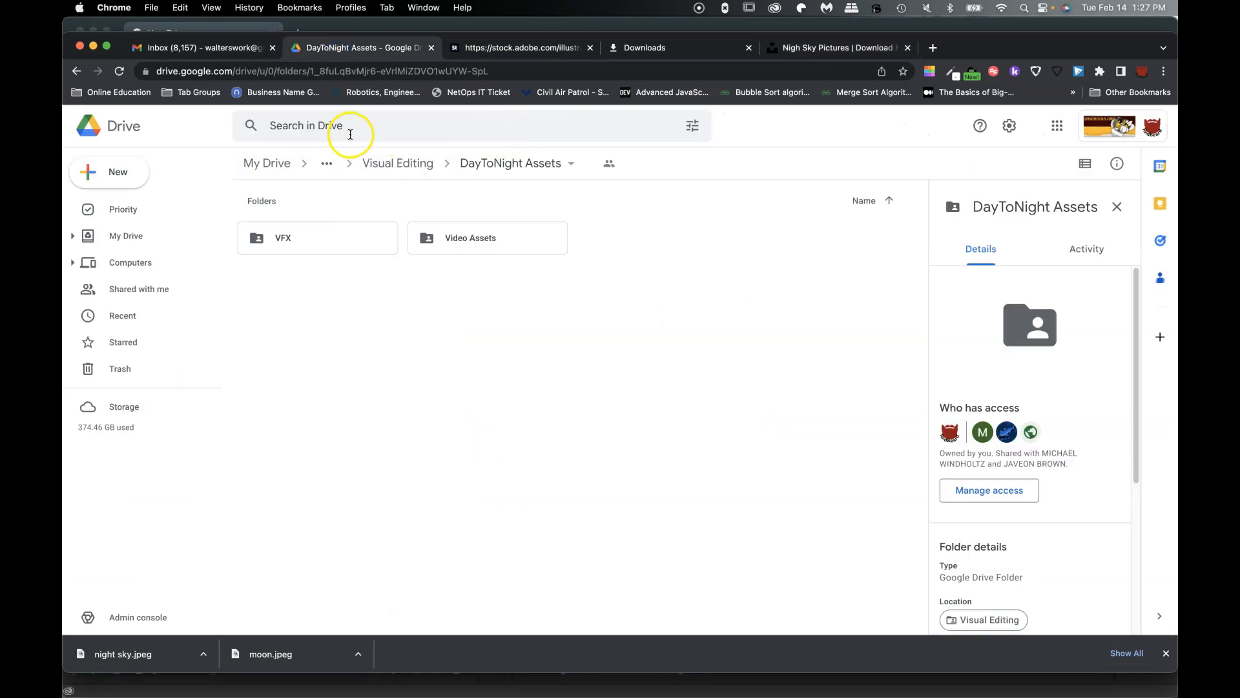
click(396, 164)
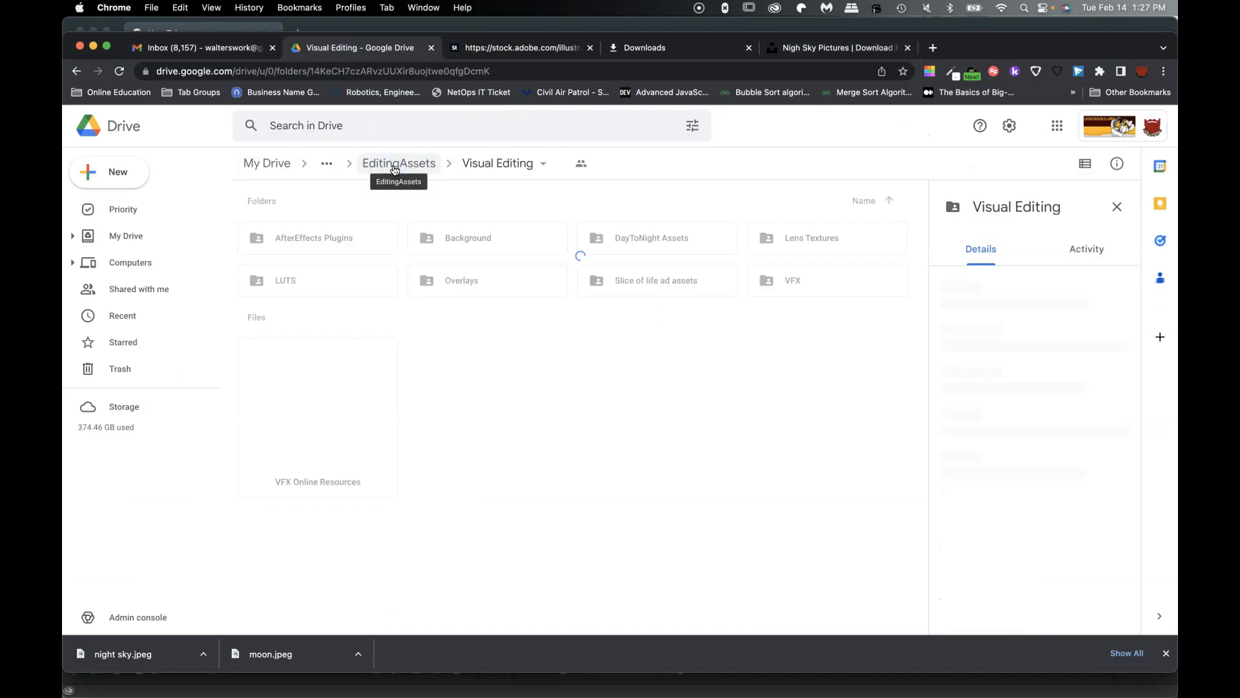
double_click(799, 284)
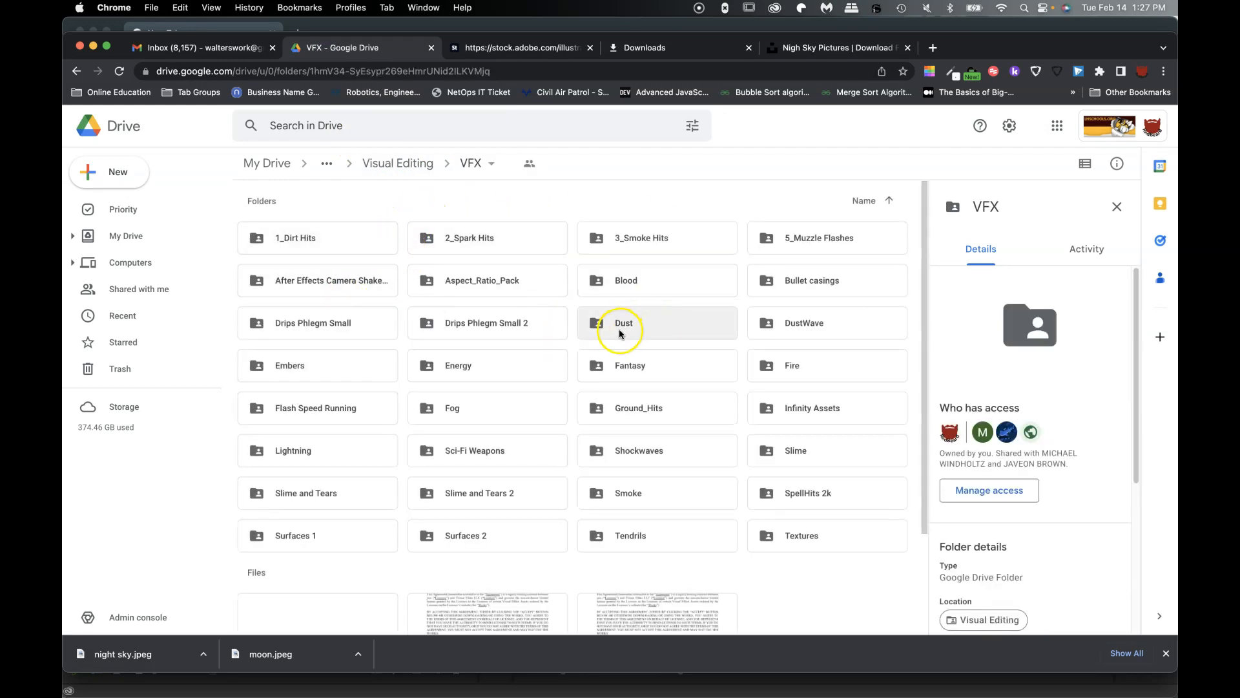
click(441, 416)
double_click(440, 414)
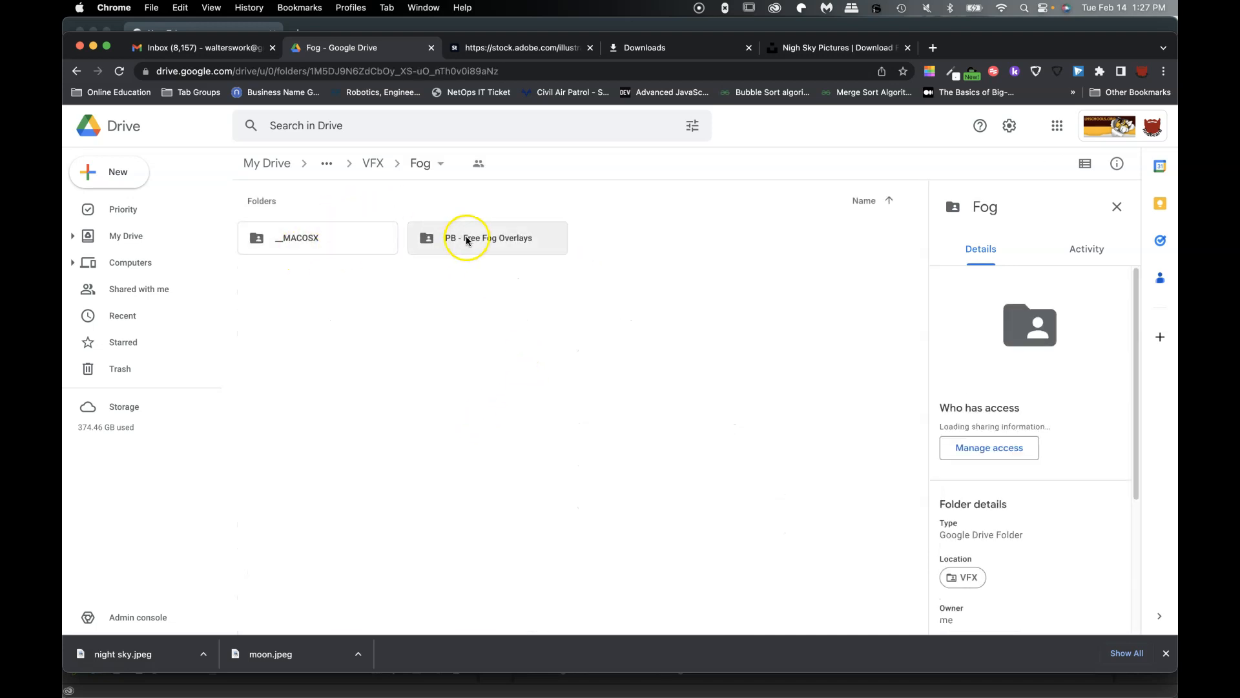
double_click(488, 238)
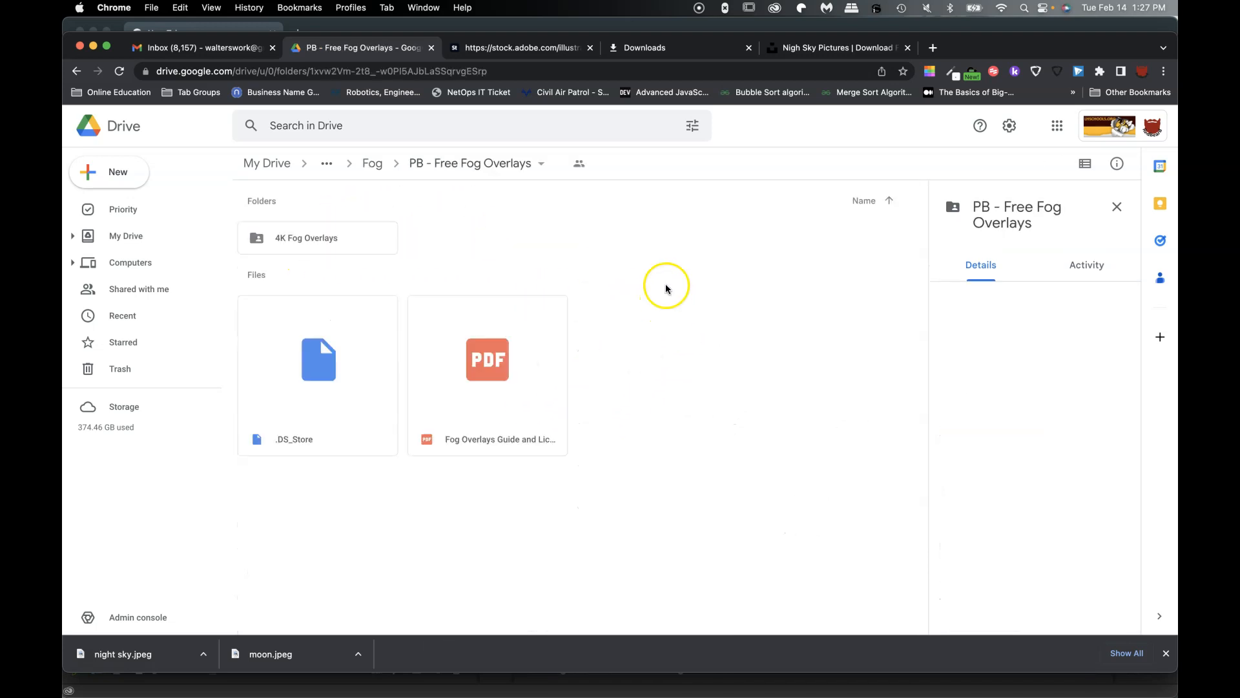
- Return to the VFX folder, look over its effect folders and open the Smoke folder
click(374, 163)
click(374, 163)
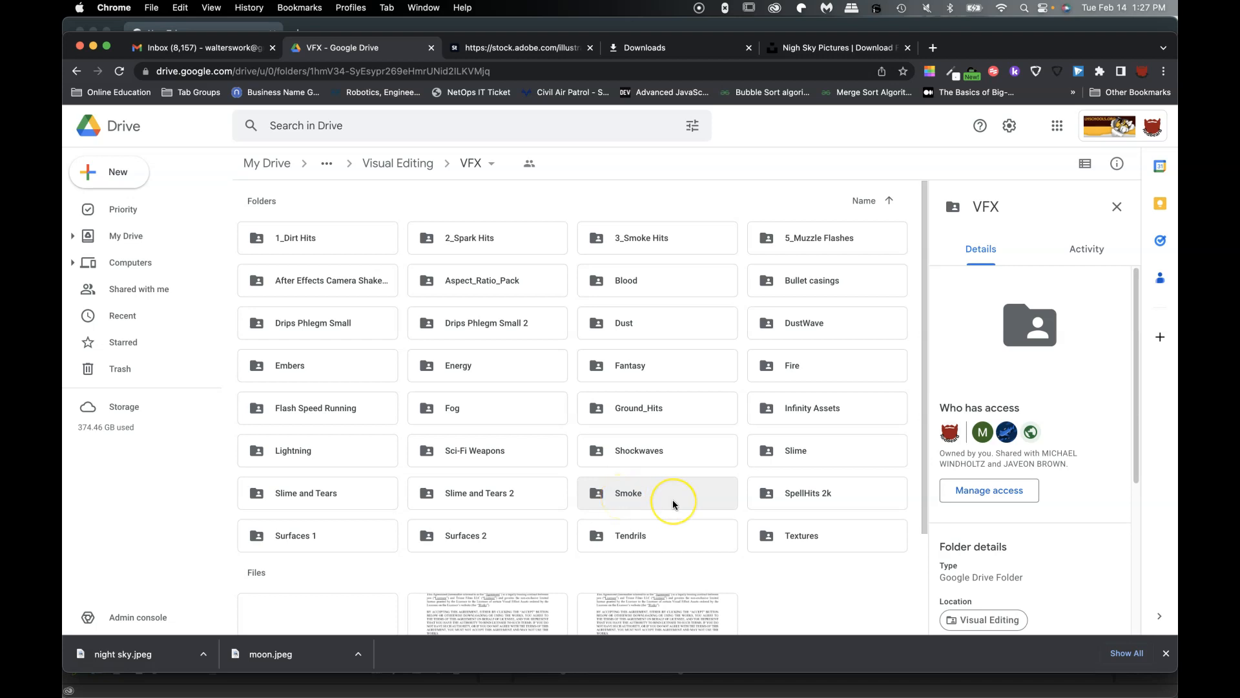
scroll(673, 502, down, 1)
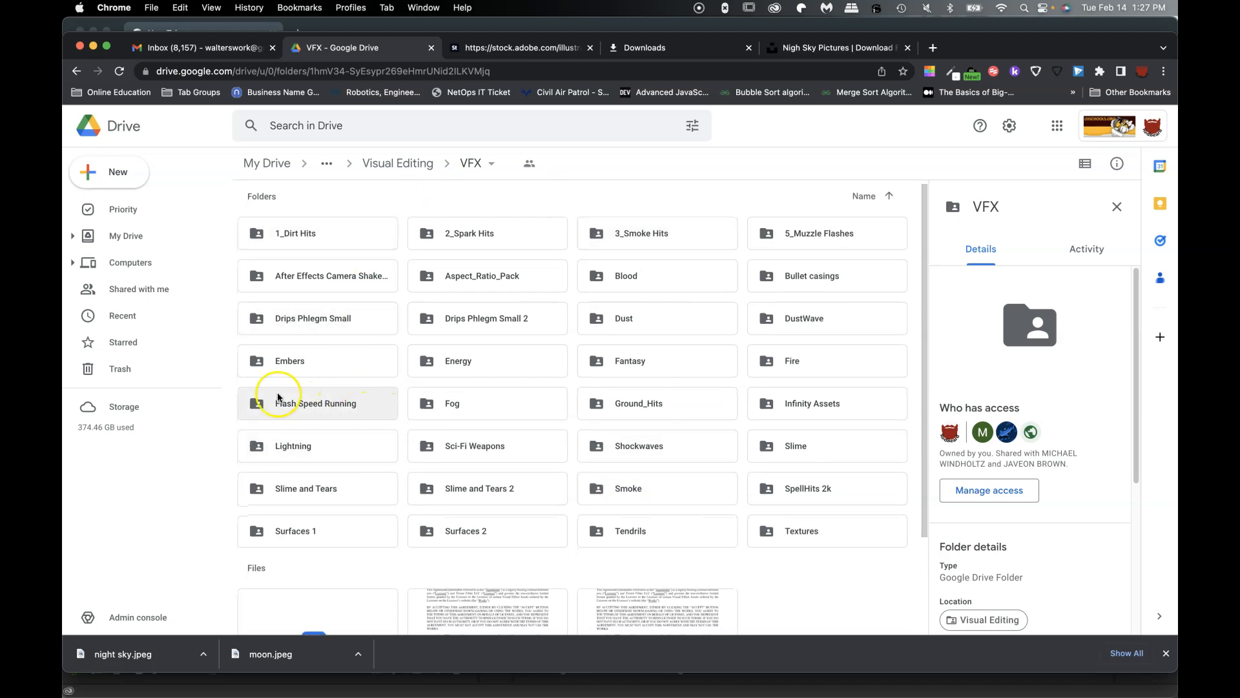
scroll(598, 437, down, 1)
scroll(599, 437, down, 3)
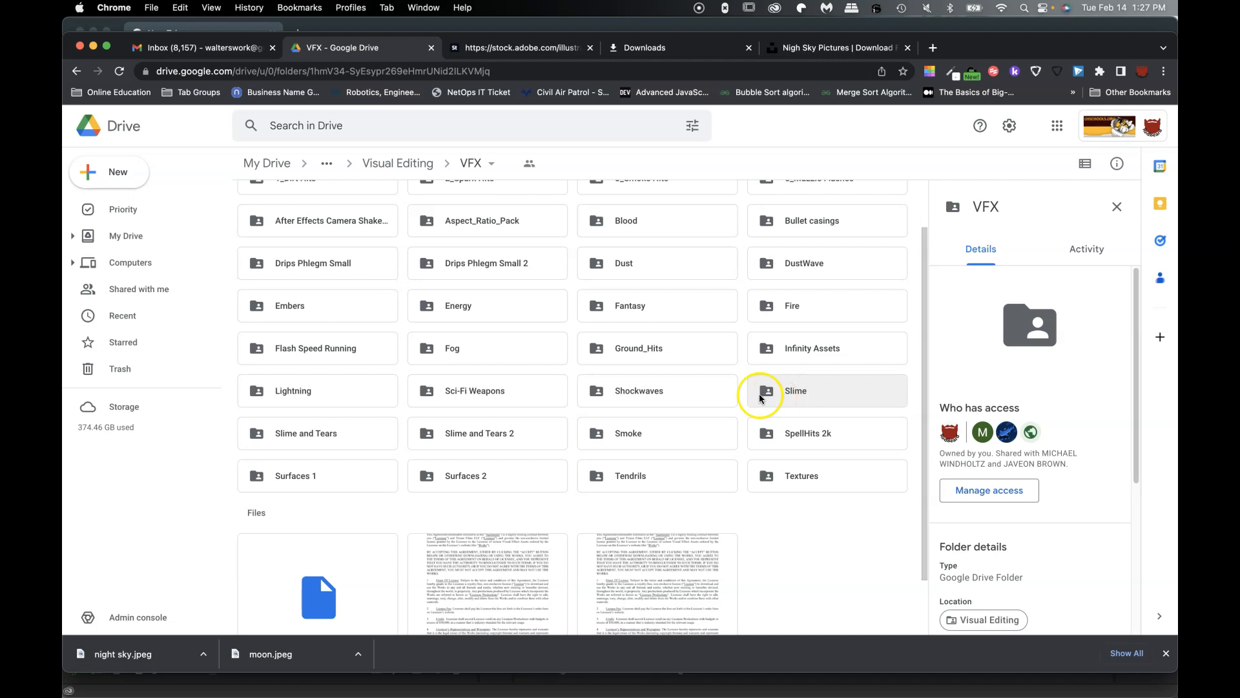
double_click(624, 434)
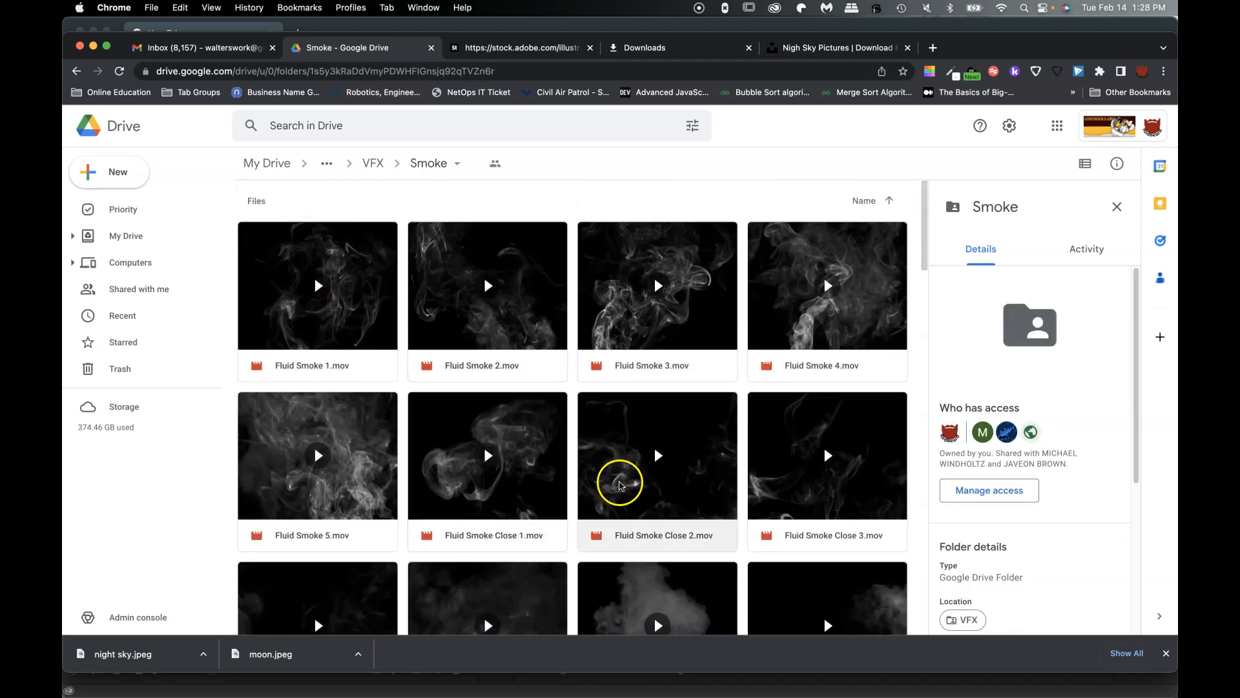
- Examine the available smoke, plume and steam clips throughout the Smoke folder
scroll(620, 485, down, 8)
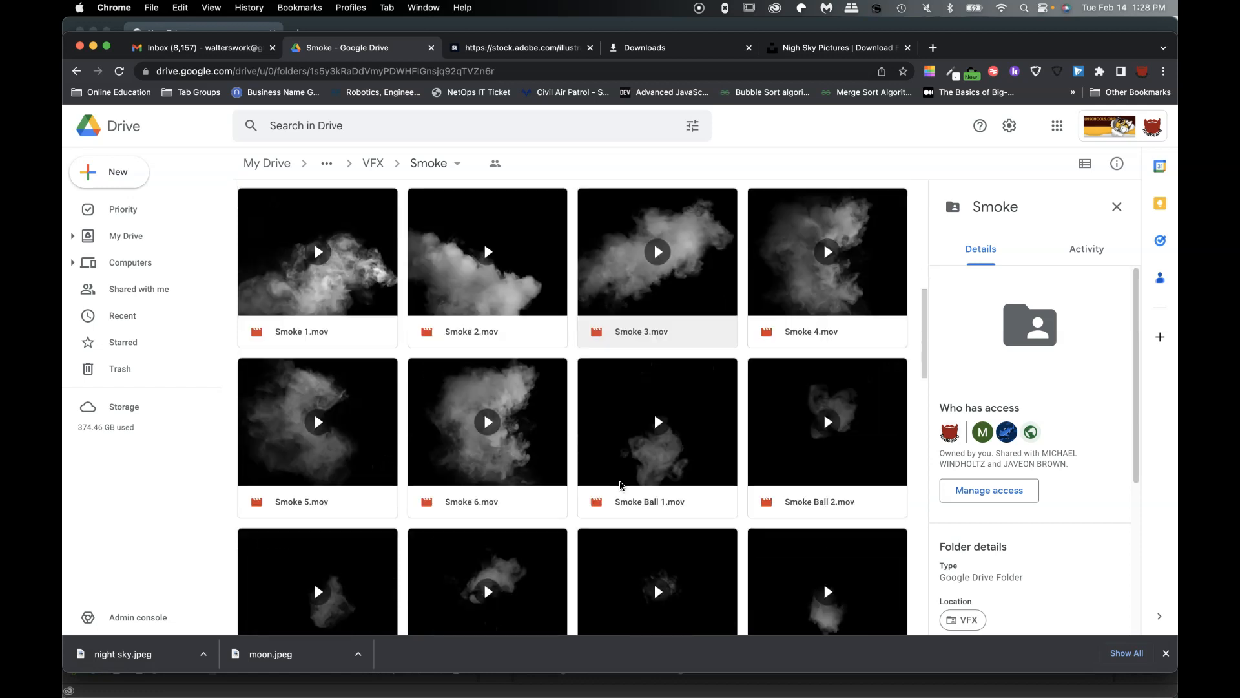
scroll(620, 485, down, 6)
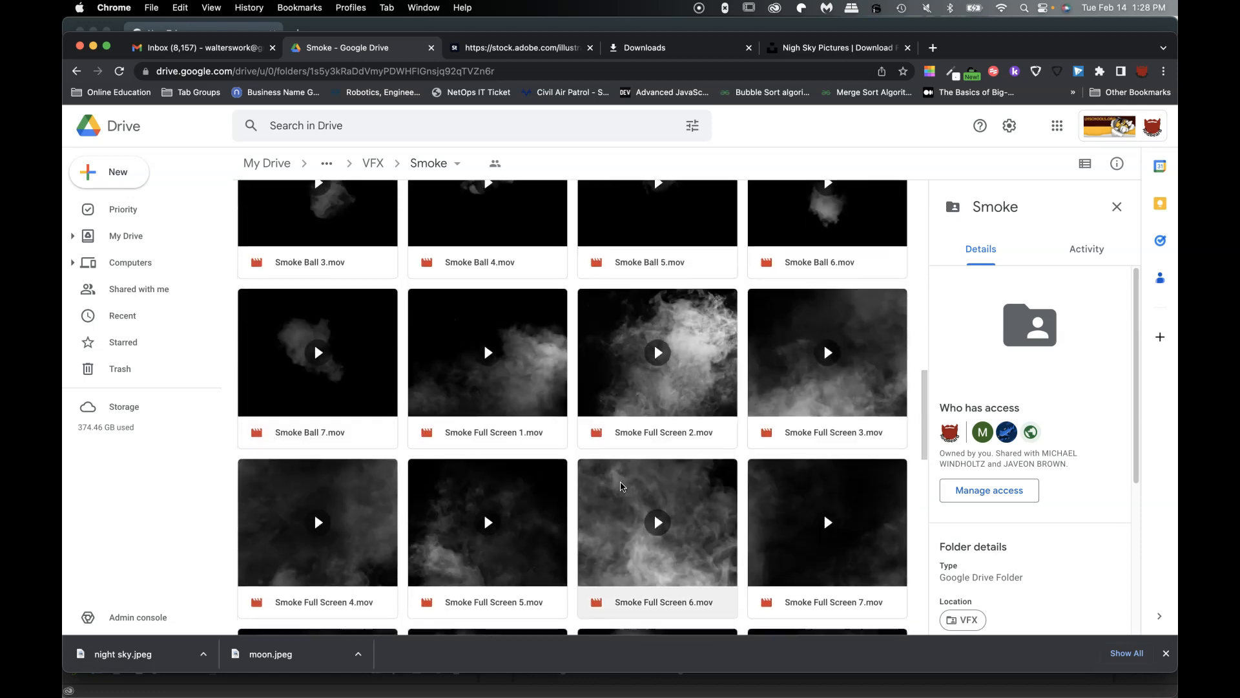
scroll(622, 486, down, 5)
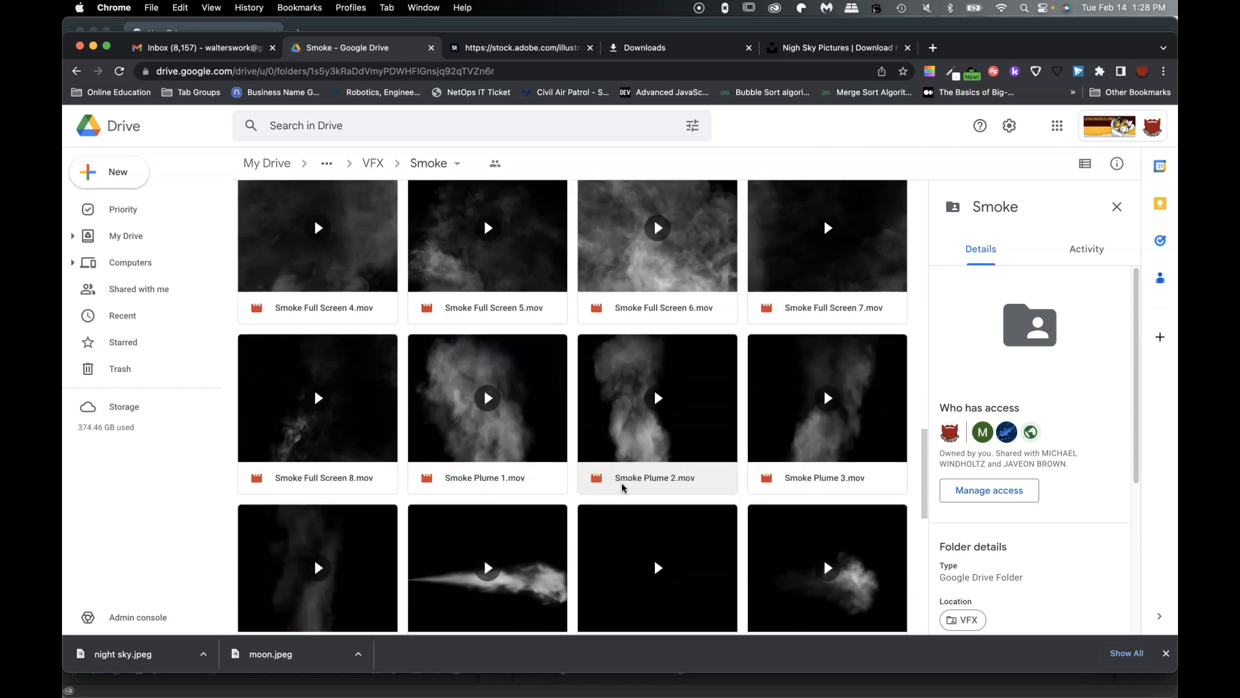
scroll(623, 488, down, 8)
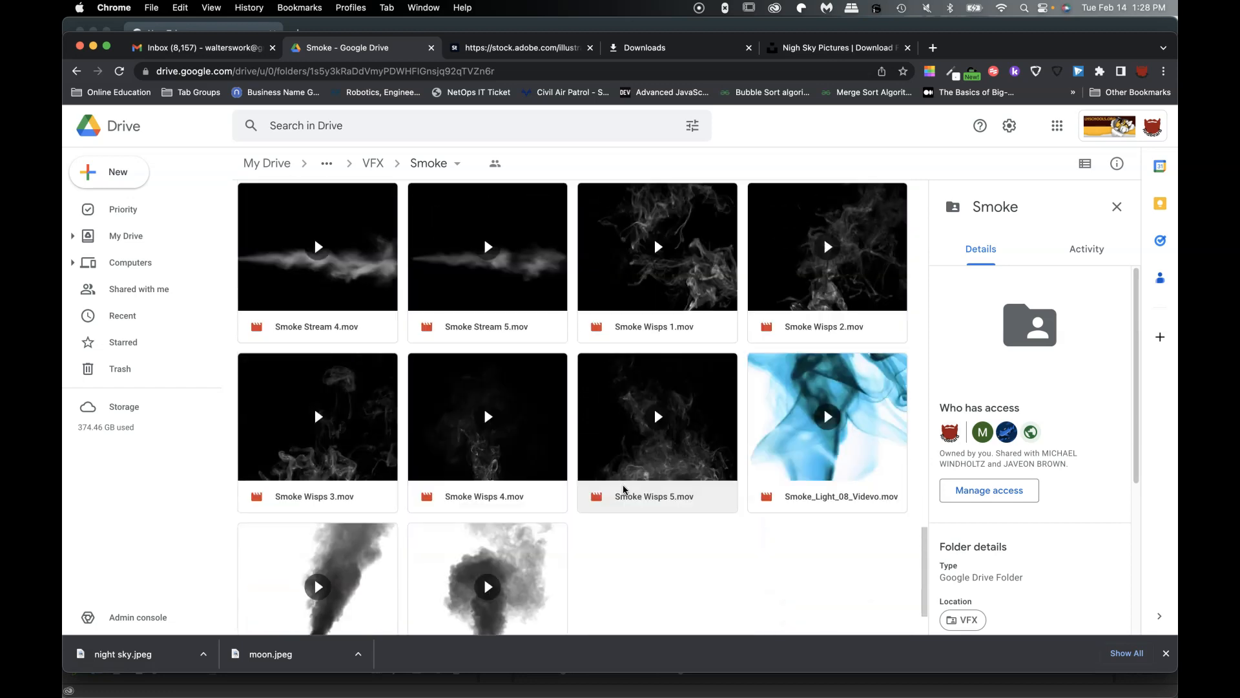
scroll(624, 489, down, 10)
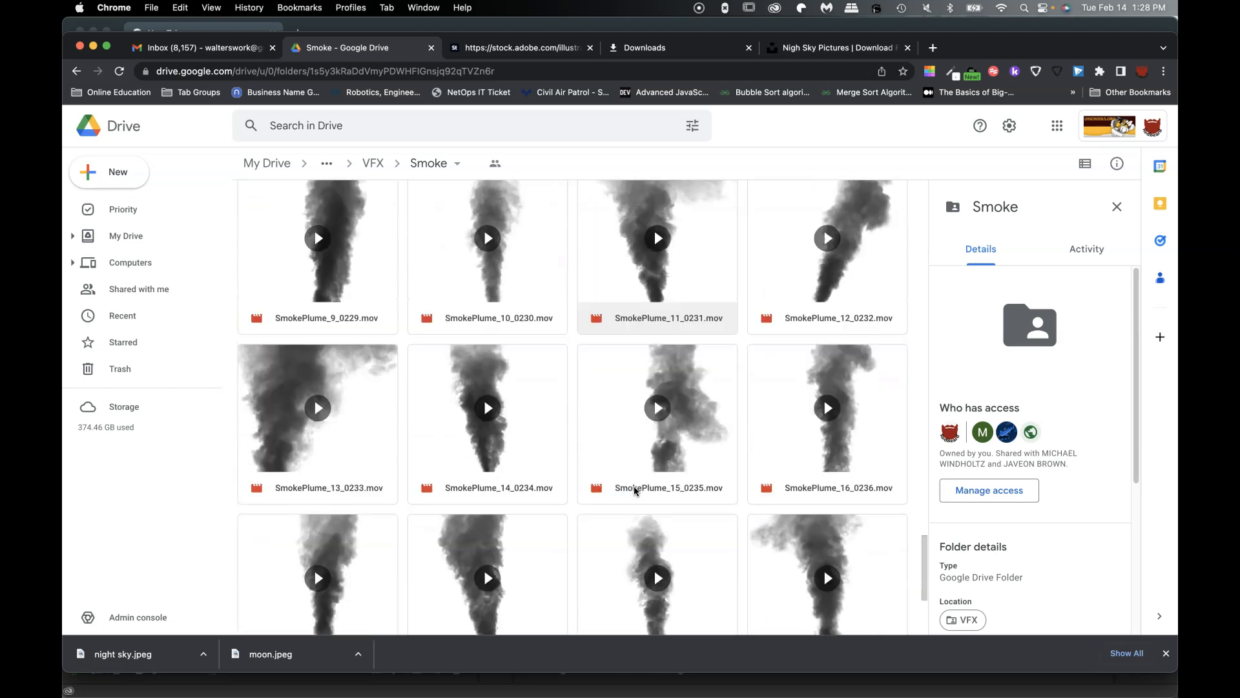
scroll(634, 490, down, 4)
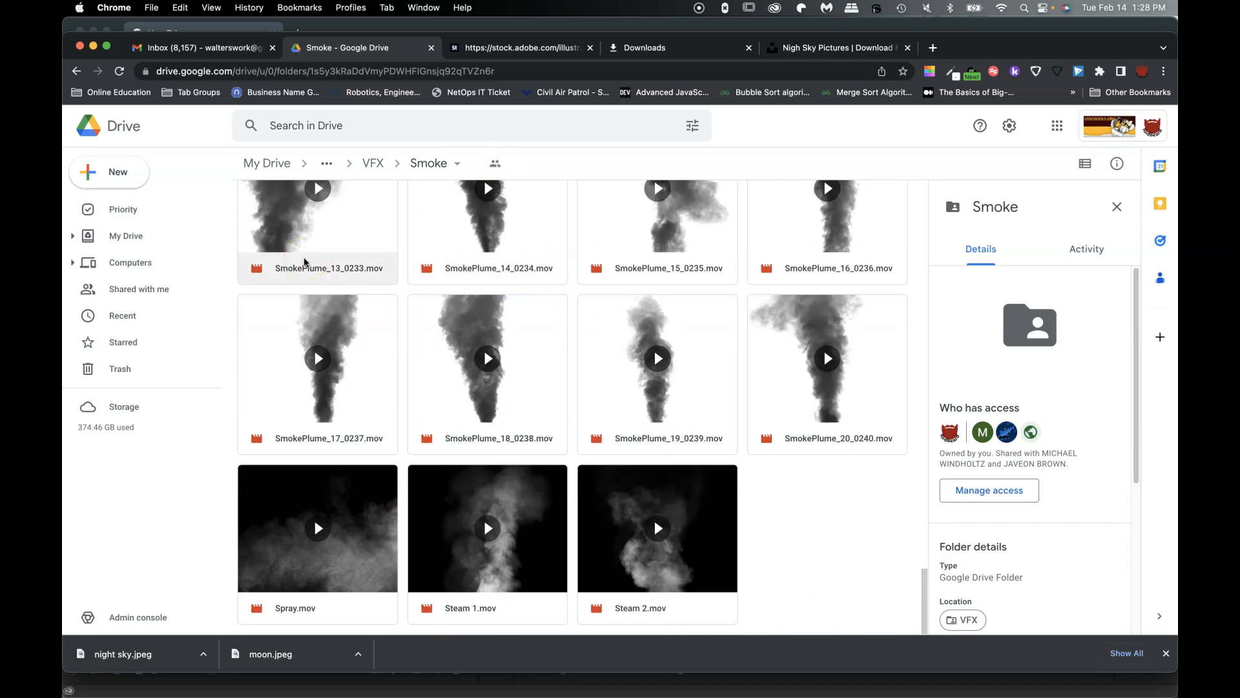
scroll(354, 508, up, 1)
scroll(354, 508, down, 1)
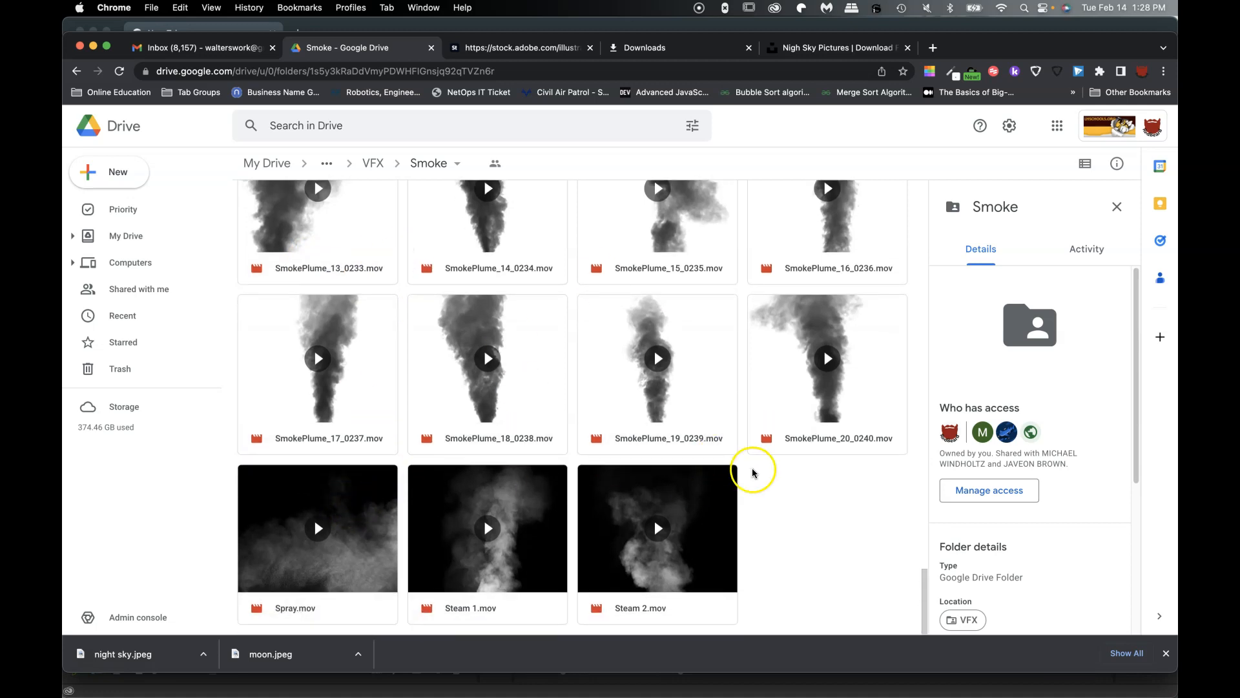
scroll(542, 304, up, 10)
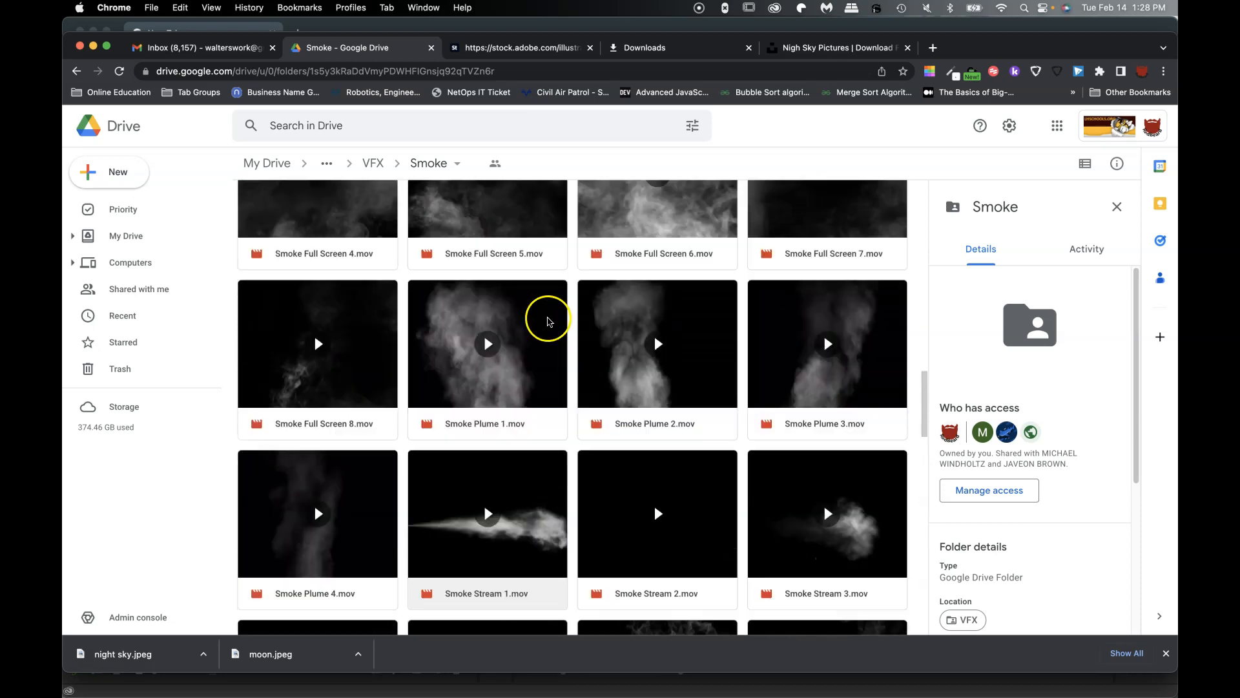
scroll(548, 321, up, 8)
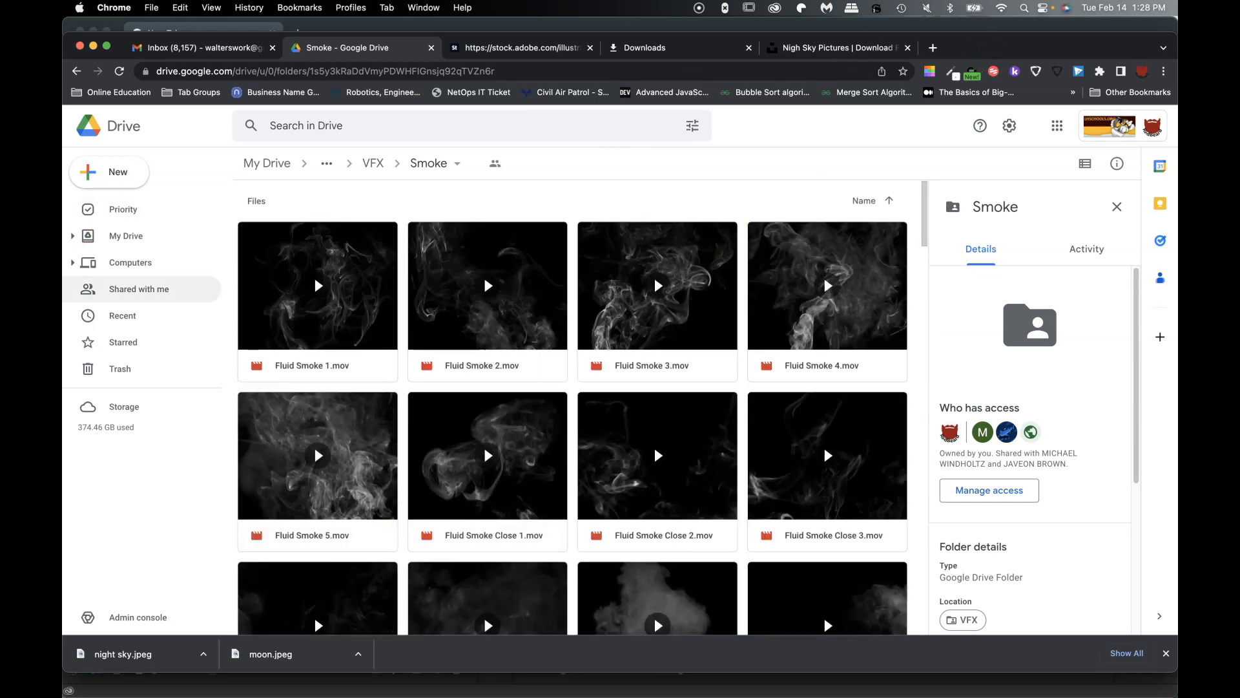
- Switch back to Premiere Pro and maximize the timeline so the whole stack of zombie clips is in view
click(97, 296)
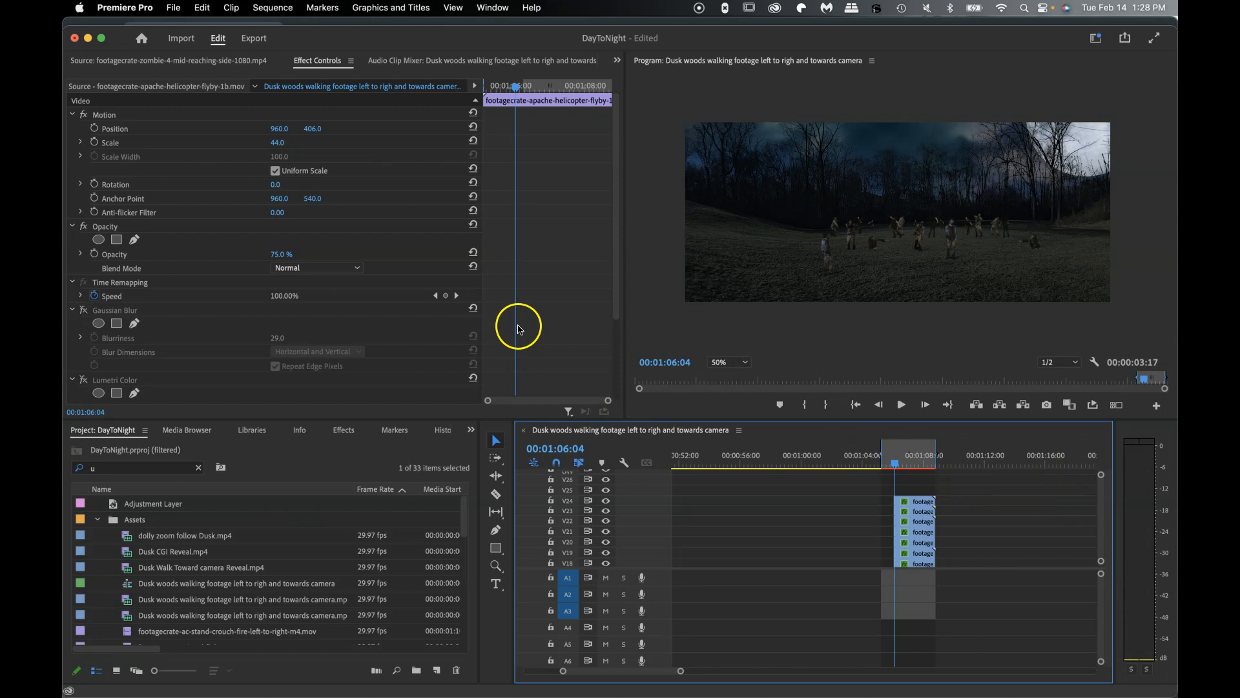
key(grave)
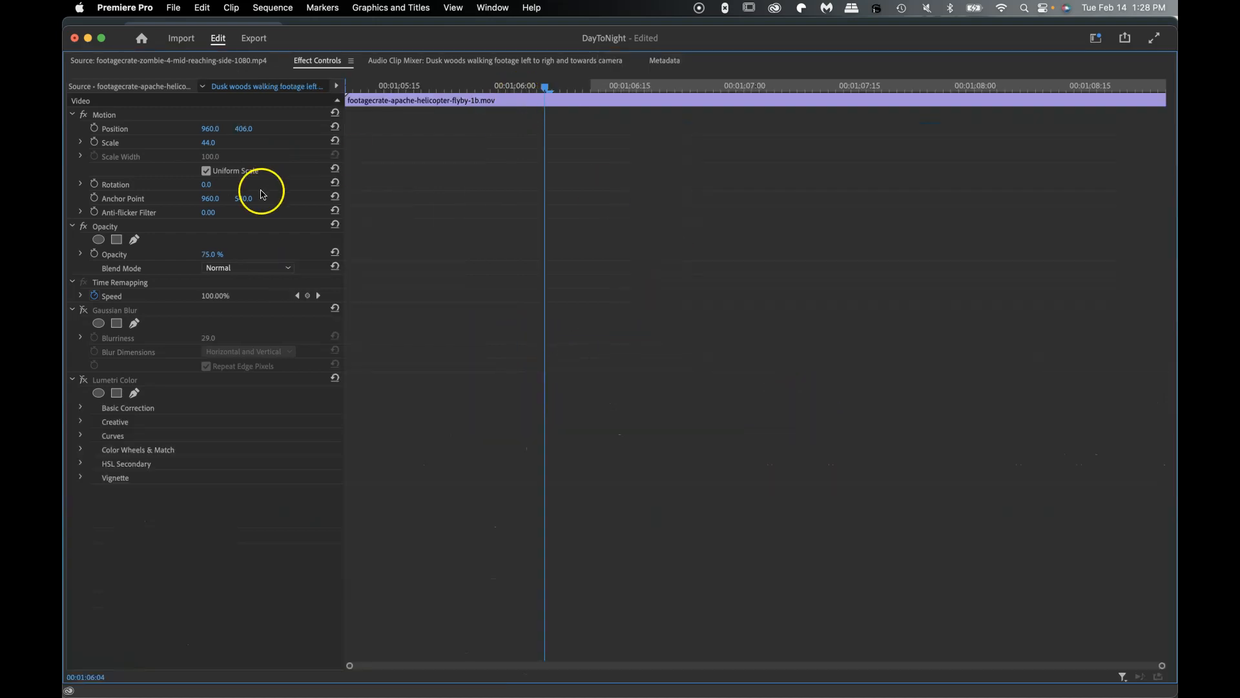
key(grave)
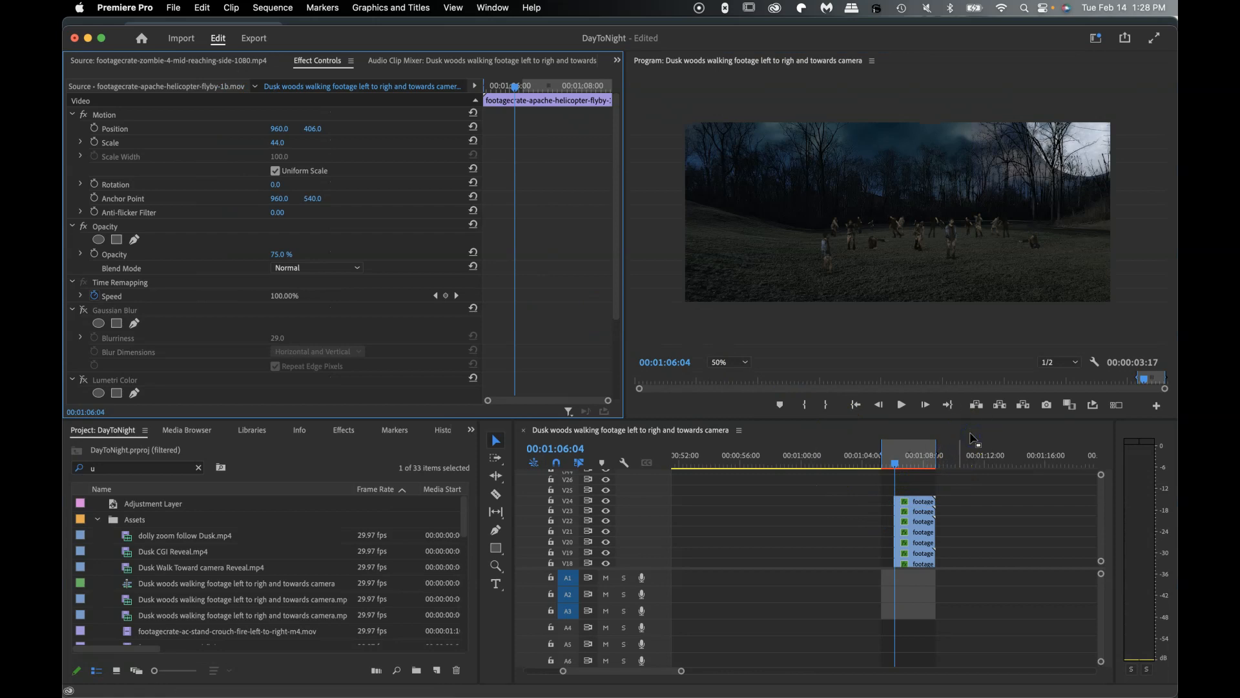
key(grave)
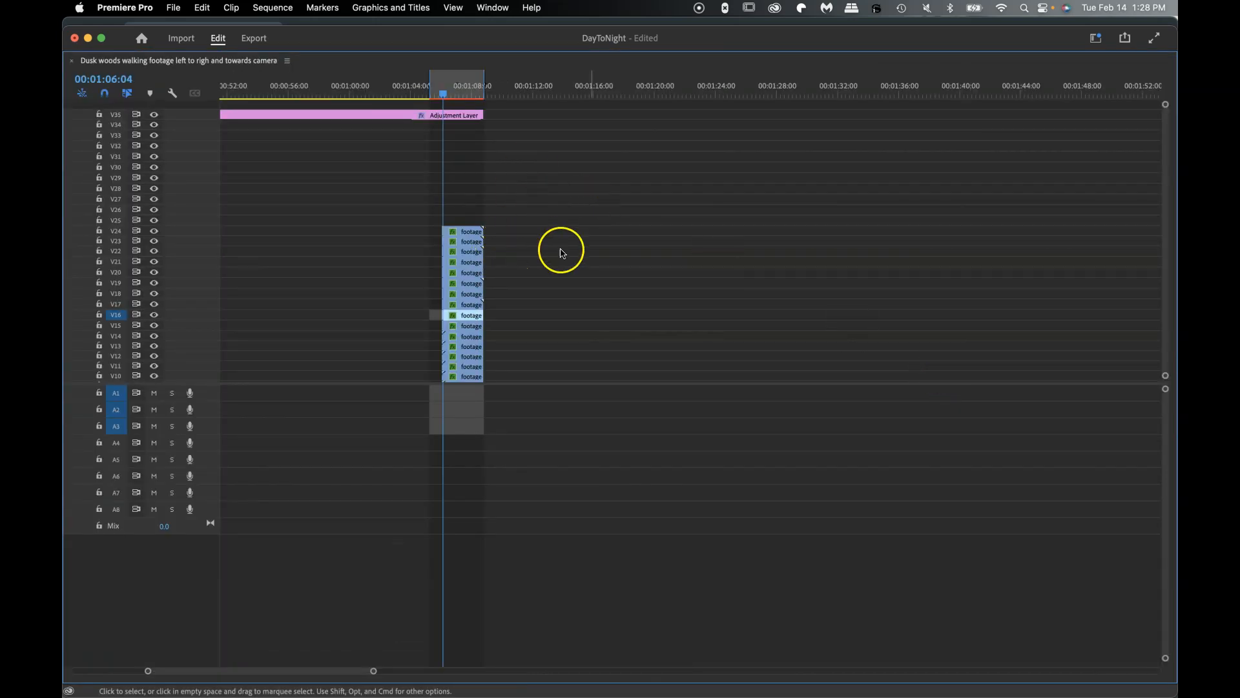
scroll(1171, 210, down, 5)
- Nest all the zombie clips on Video 7 through Video 24 into a sequence named "zombie horde" and open it
drag(425, 123, 421, 157)
drag(489, 313, 523, 333)
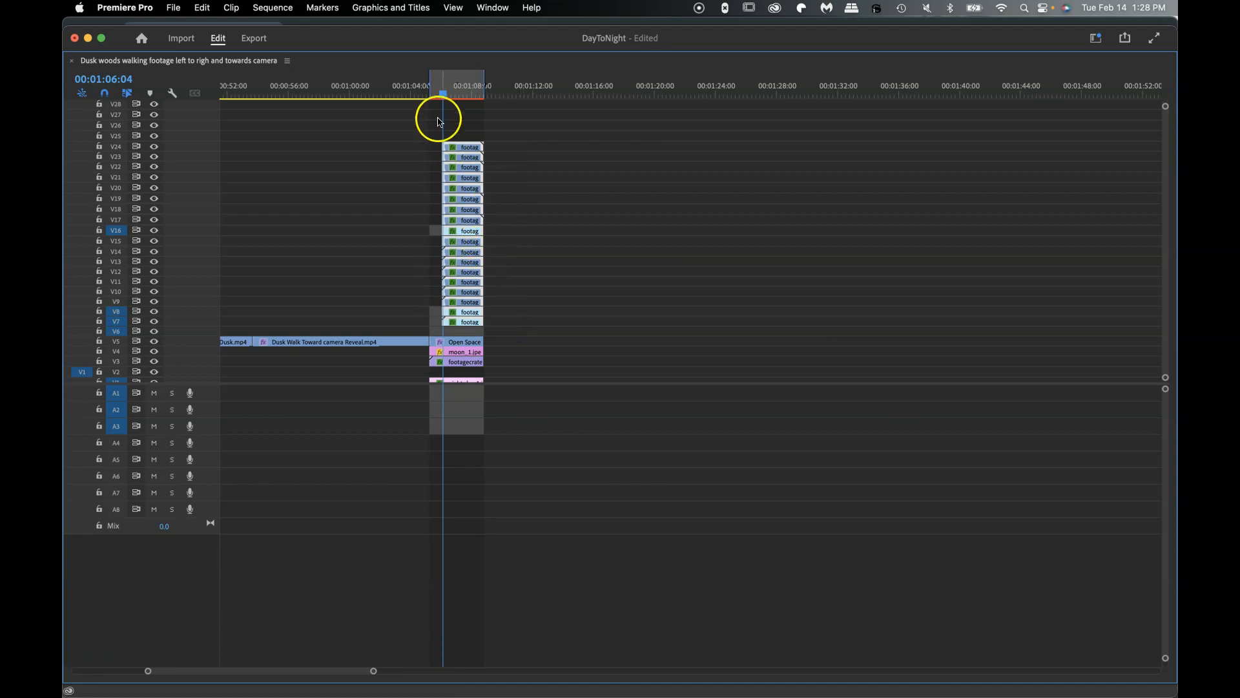
drag(442, 96, 443, 98)
click(511, 127)
drag(510, 126, 471, 323)
right_click(476, 279)
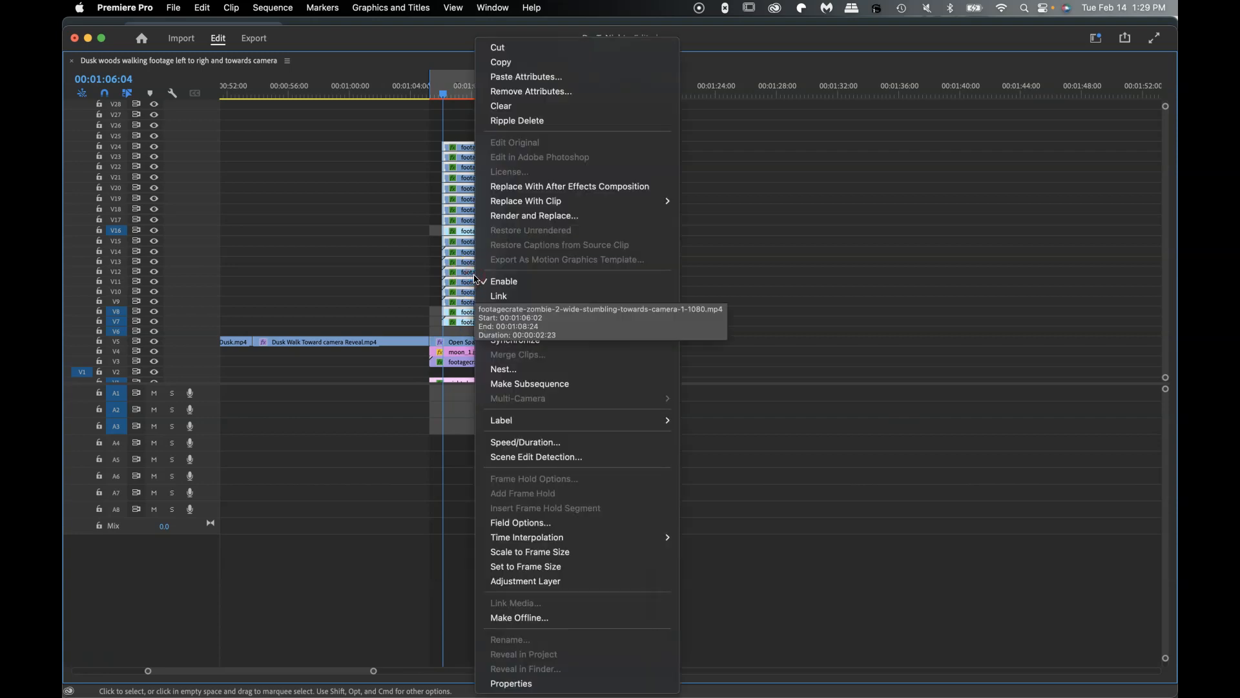
click(509, 371)
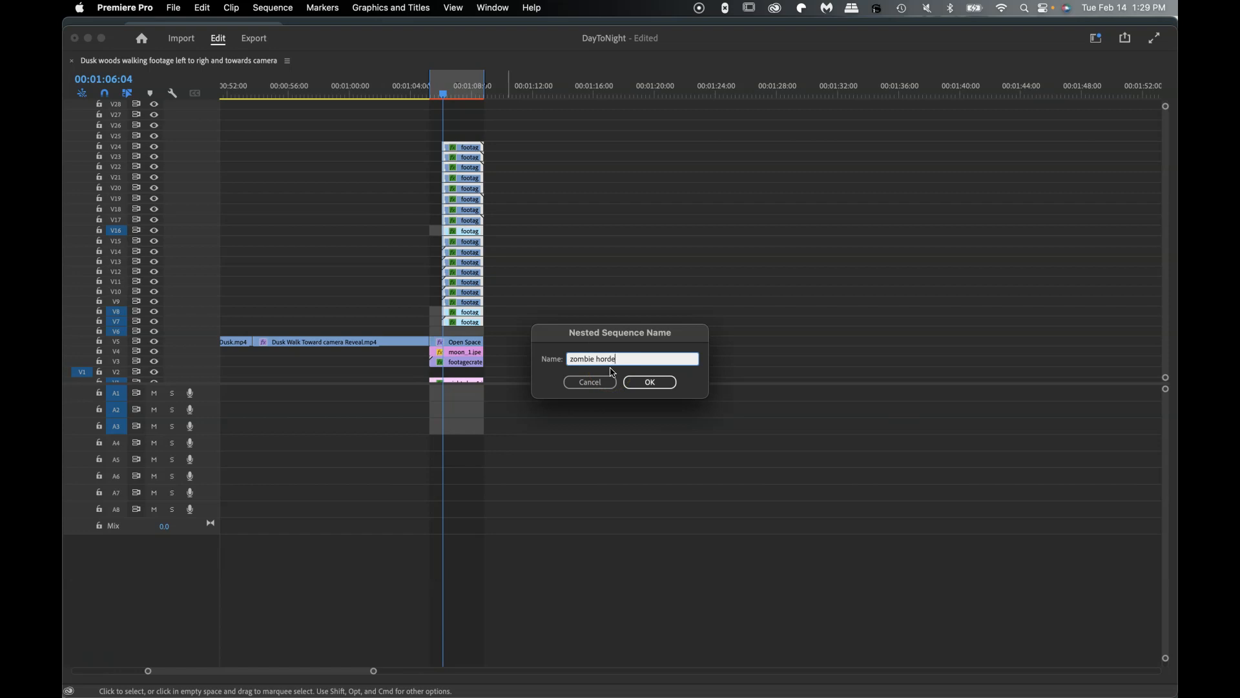
key(Return)
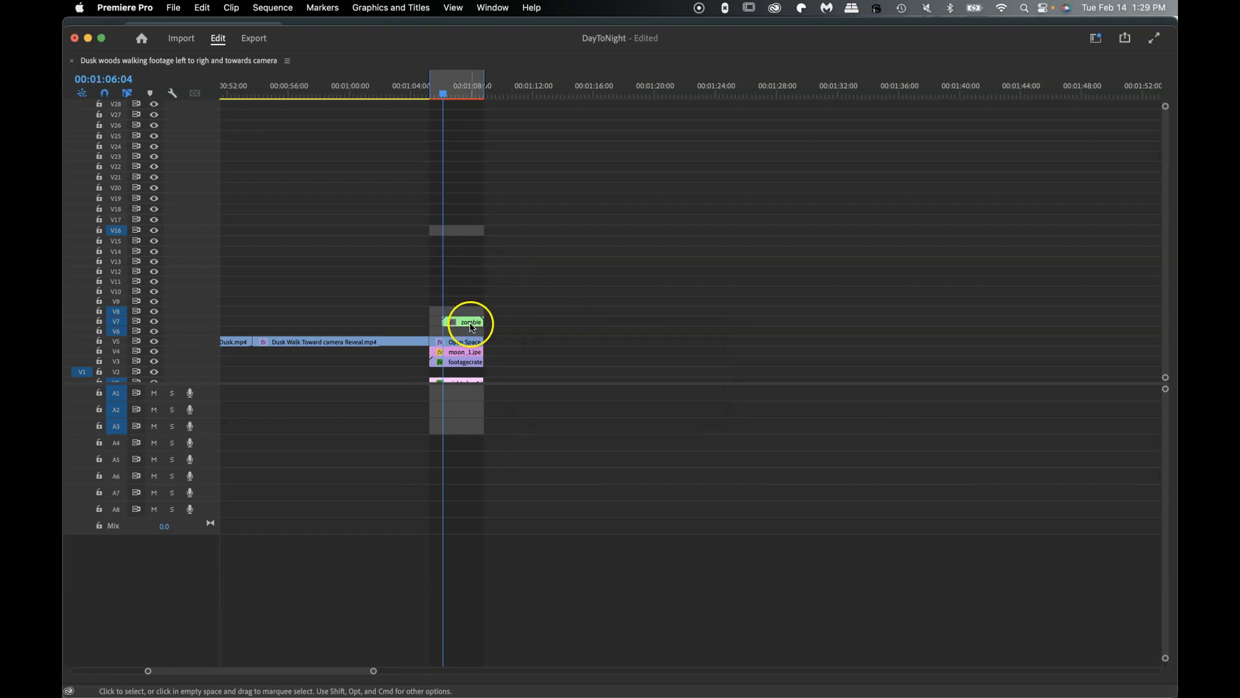
double_click(472, 328)
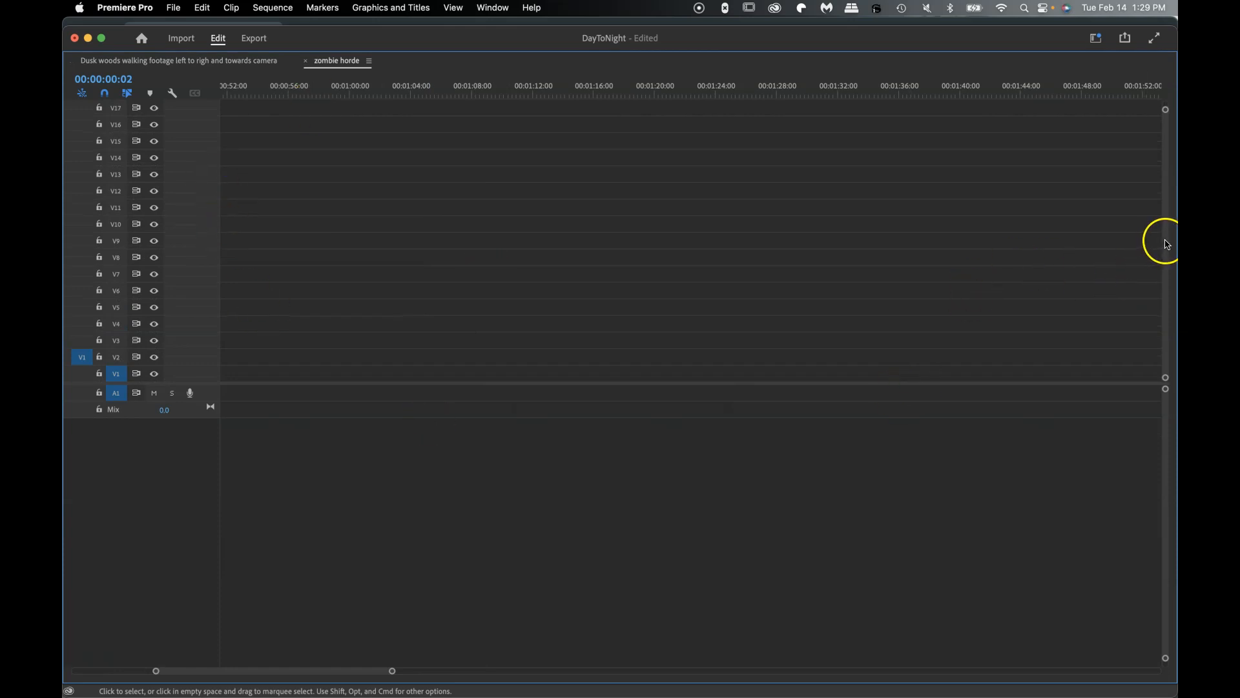
- Look over the full stack of zombie clips inside the zombie horde sequence and return to the main woods sequence
scroll(1163, 207, up, 5)
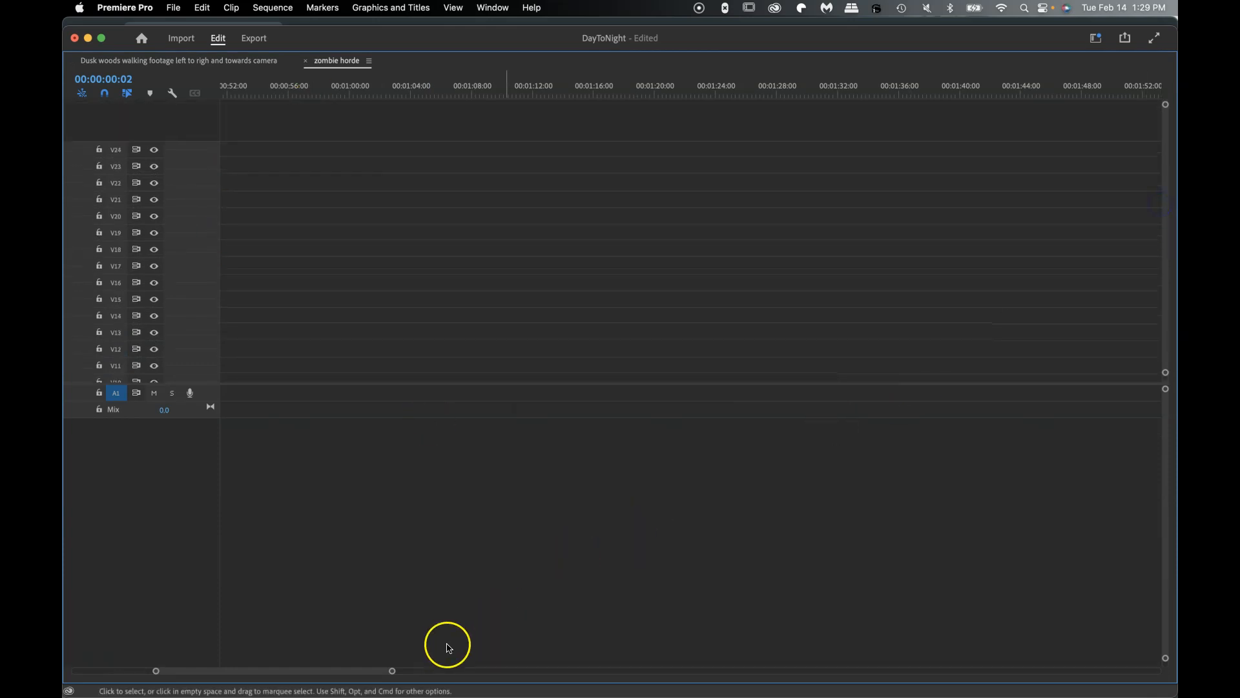
drag(395, 675, 681, 675)
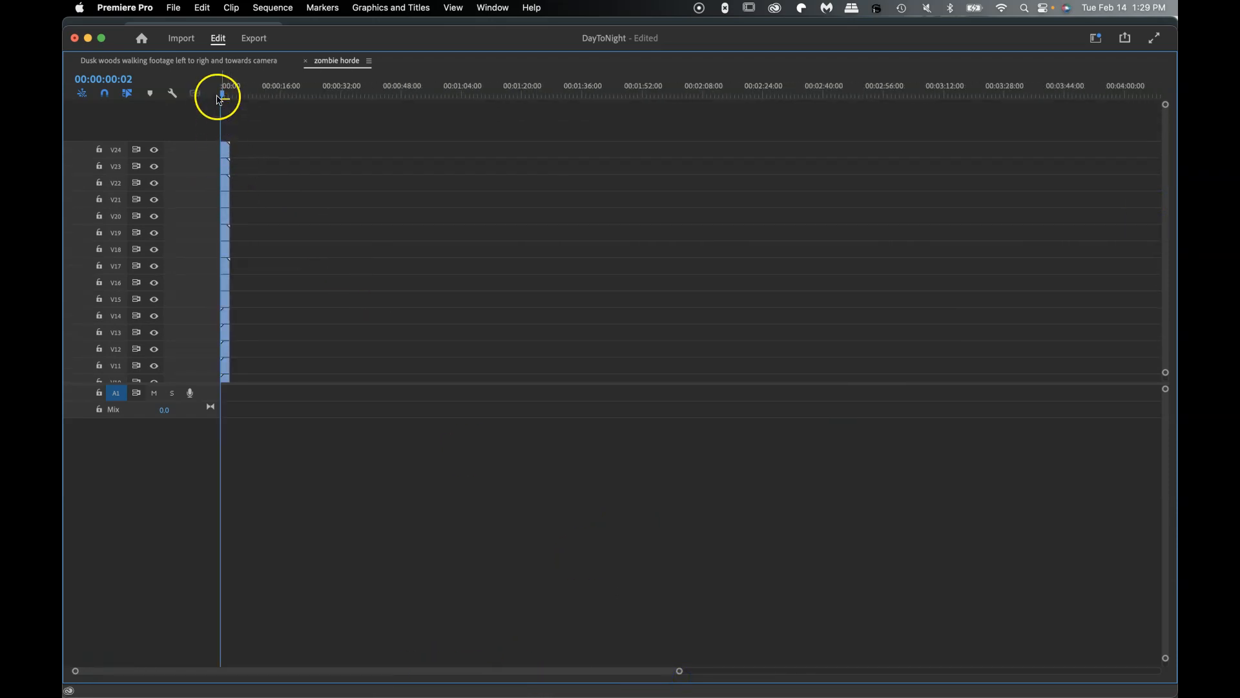
key(grave)
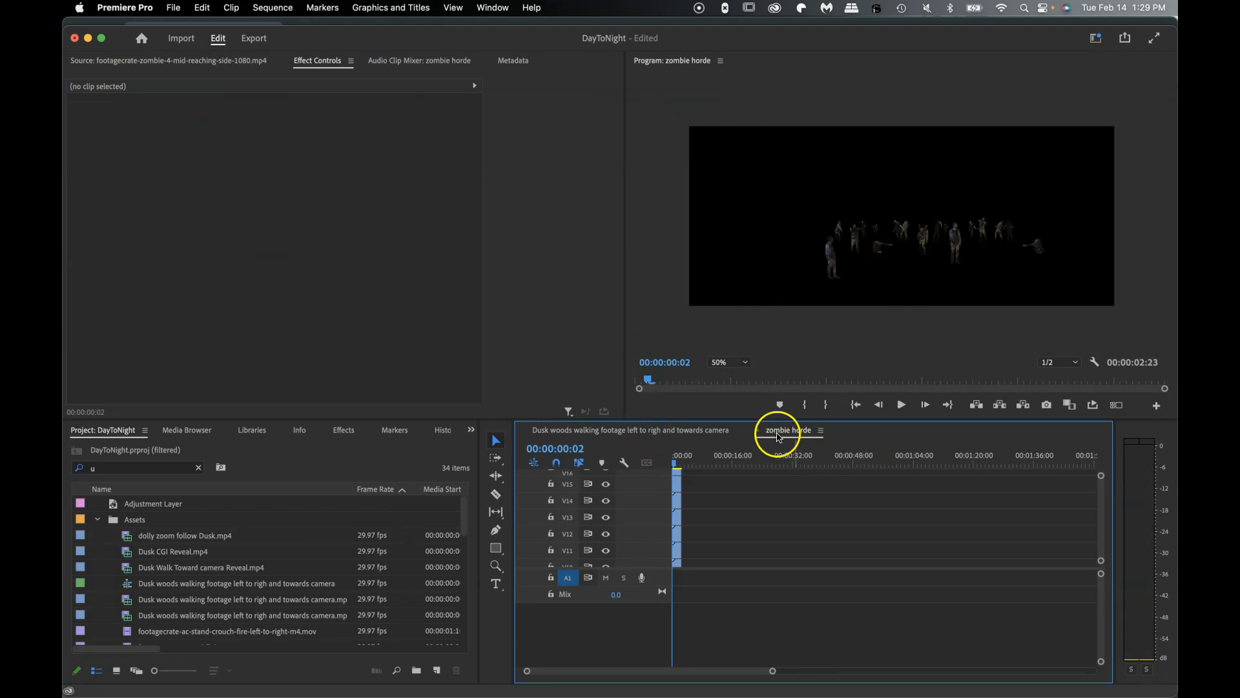
click(678, 433)
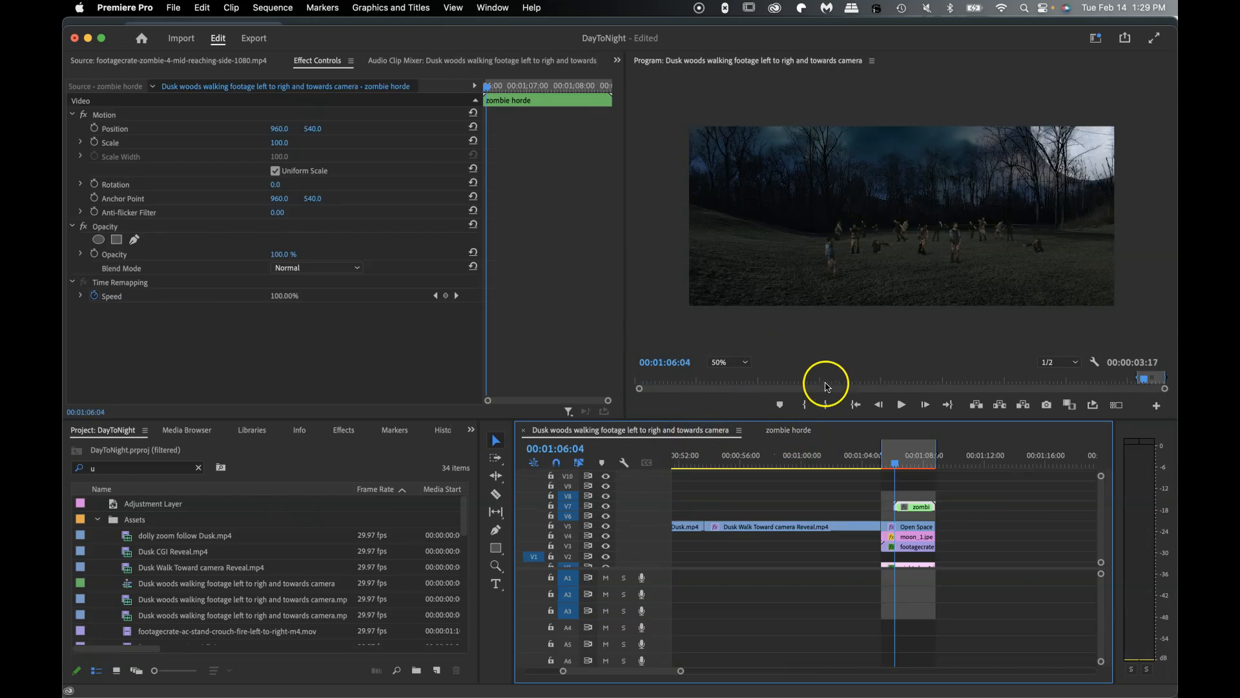
- Try scaling the nested zombie horde clip to 200 and restore its scale to 100
click(920, 507)
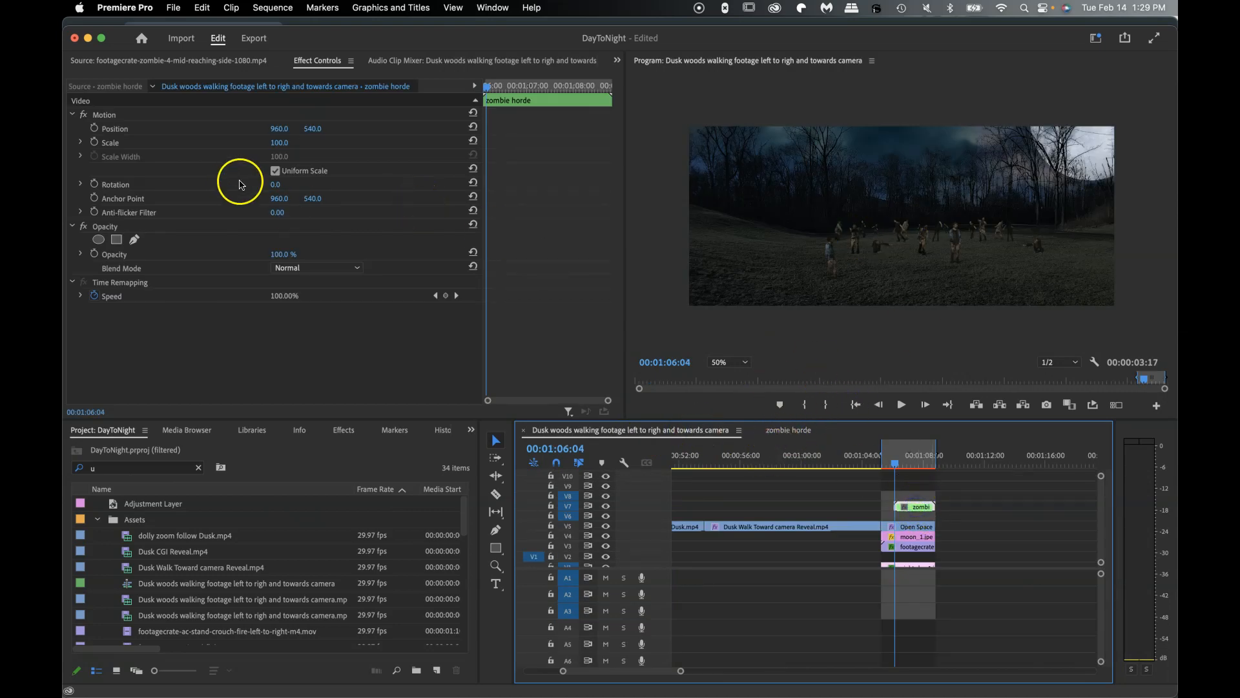
click(278, 143)
text(200)
key(Return)
drag(278, 144, 279, 143)
drag(419, 176, 420, 172)
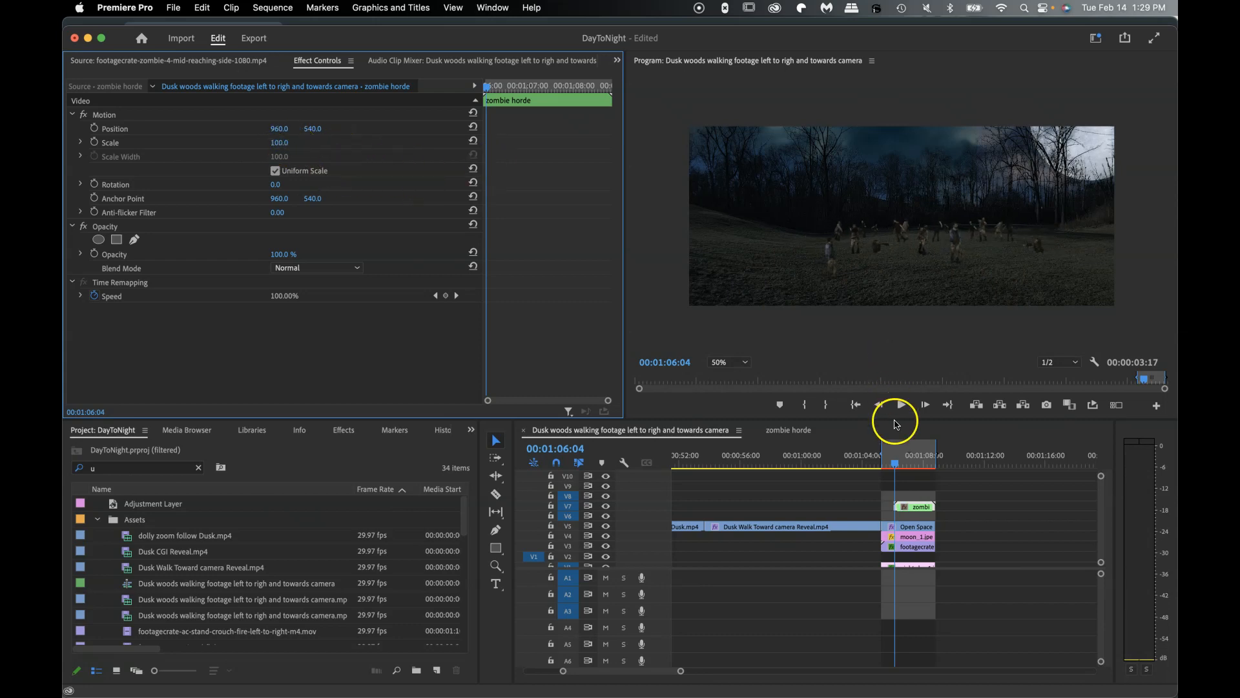
- Rate-stretch the start of the zombie horde clip back to the first frame of the open field shot
click(895, 466)
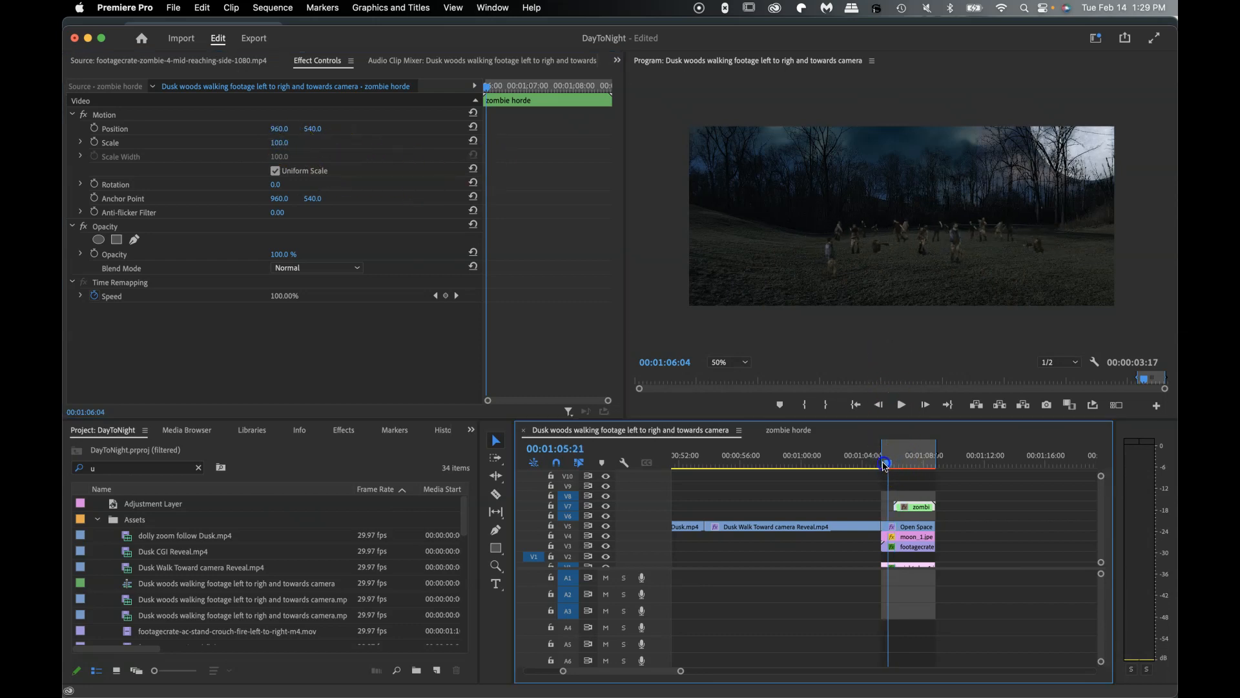
click(882, 466)
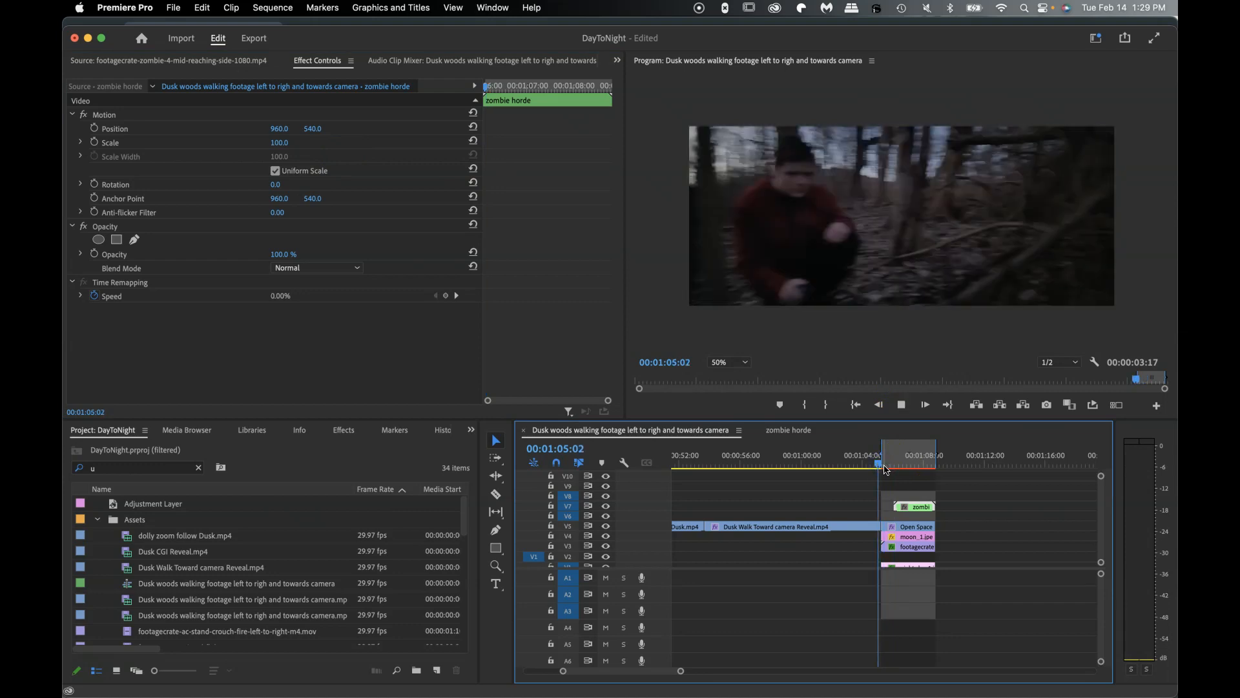
click(891, 467)
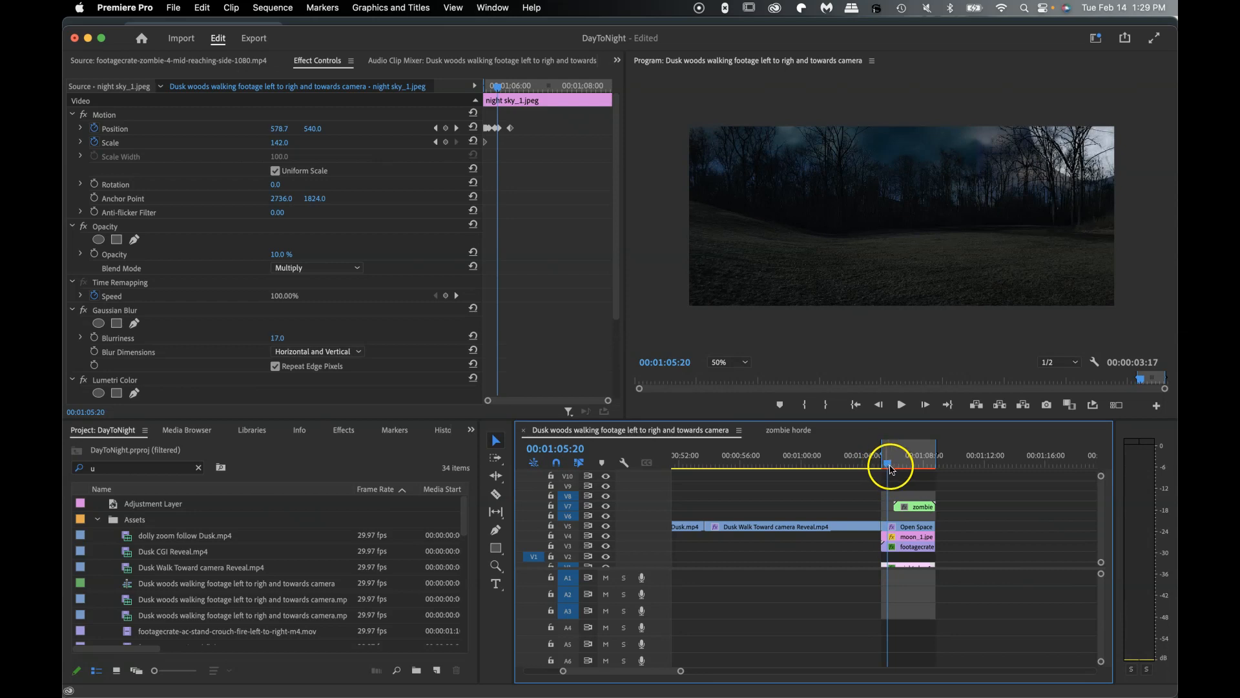
drag(886, 464, 897, 467)
key(Up)
click(914, 509)
click(497, 476)
click(501, 480)
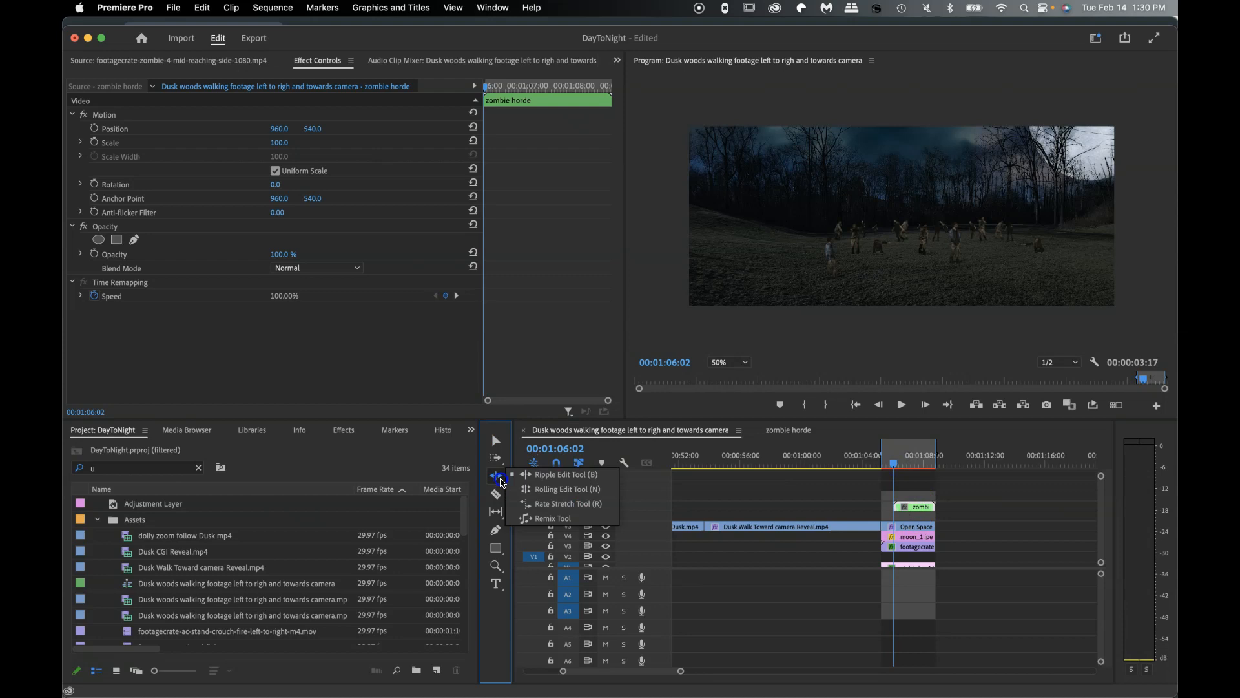
click(573, 508)
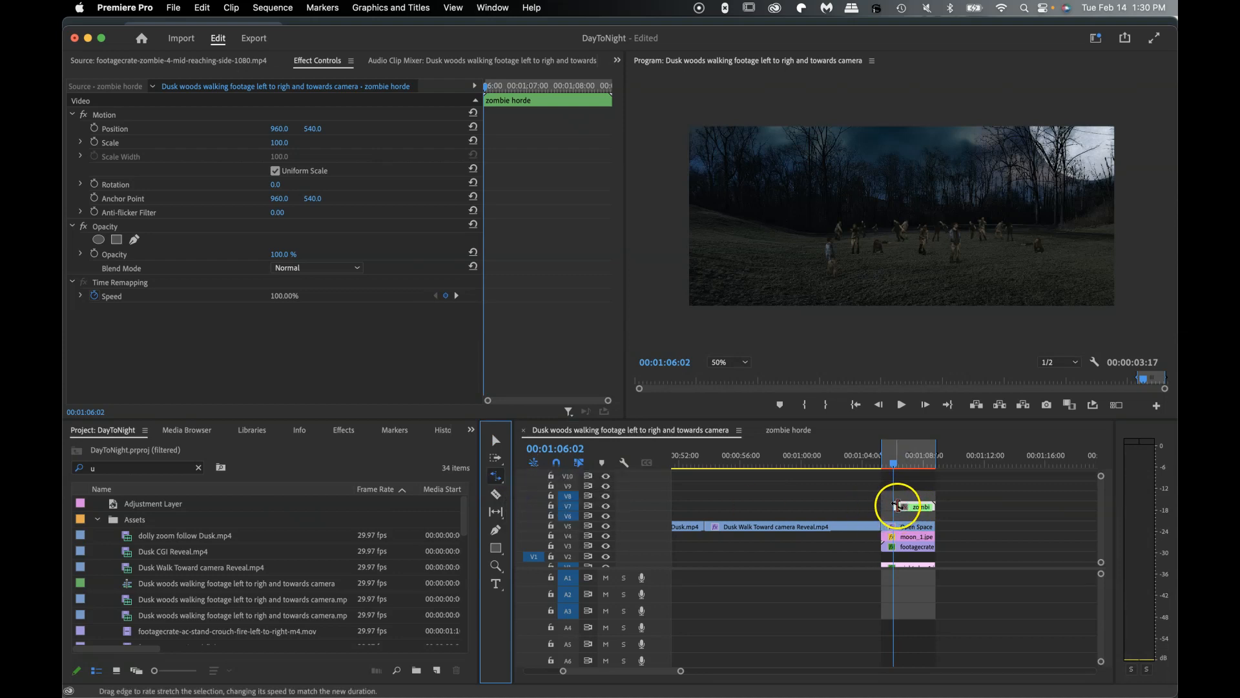
drag(897, 506, 882, 464)
- Enable Position keyframing on the zombie horde clip at its first frame, 00:01:05:09, and save the project
click(902, 510)
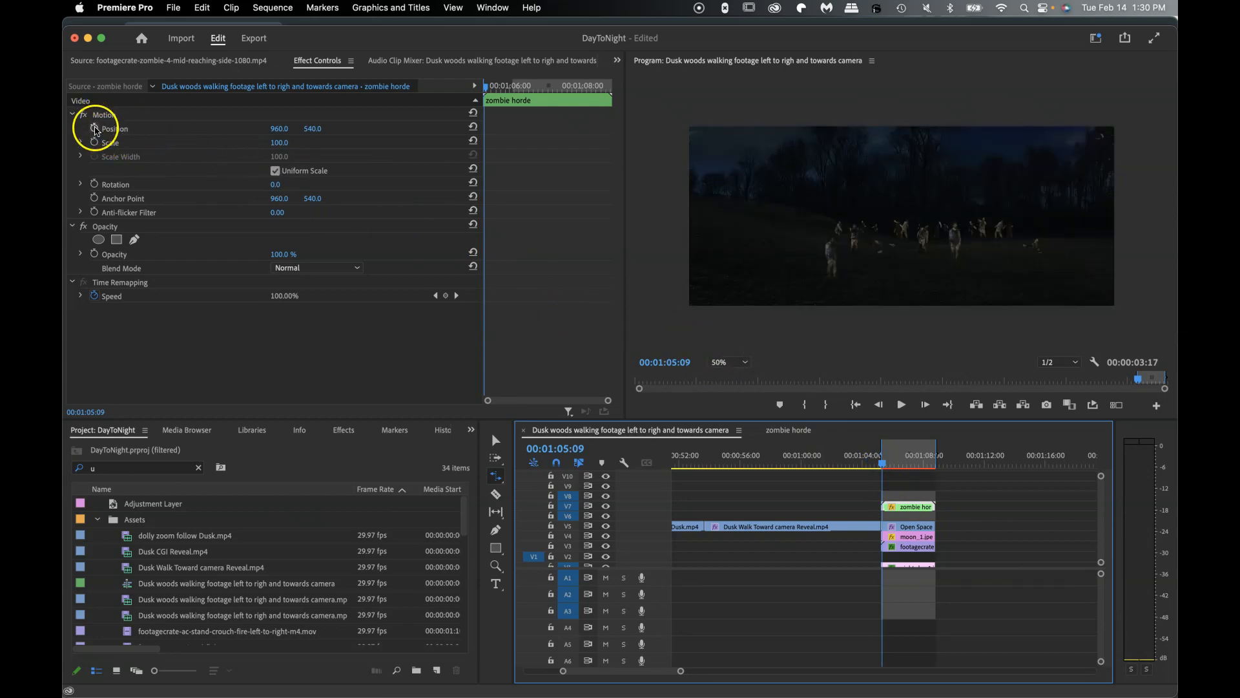
click(95, 128)
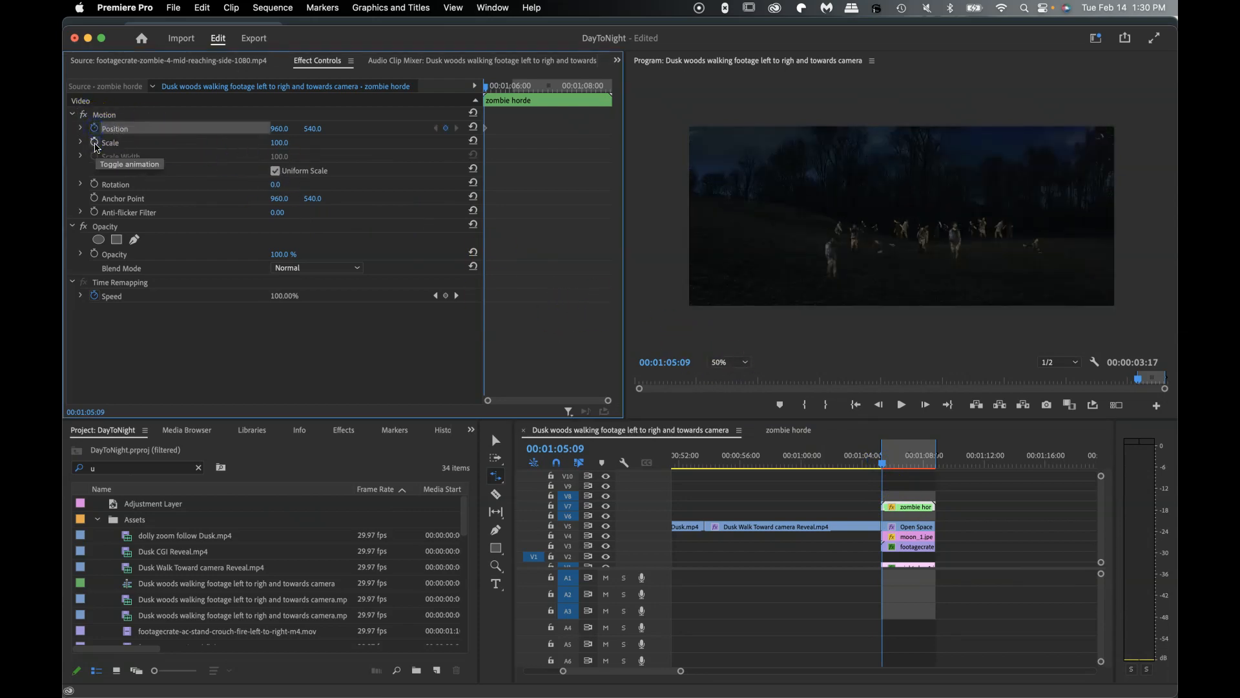
drag(884, 465, 896, 469)
key(super+s)
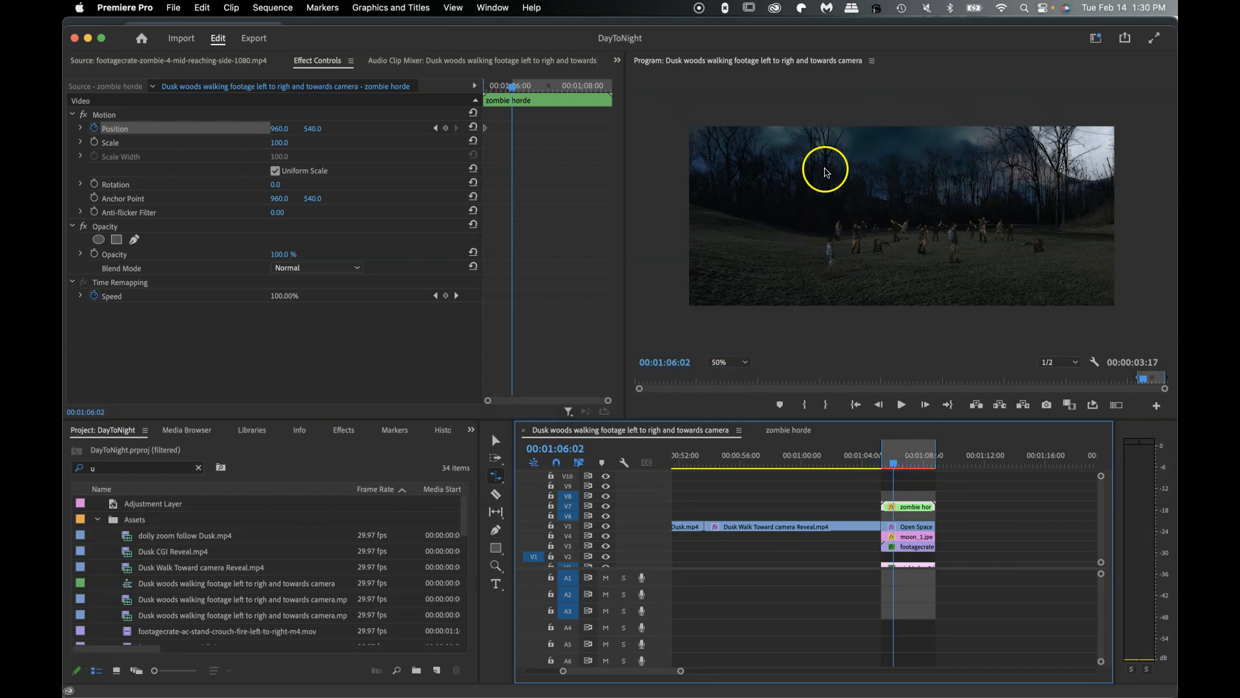
- Add a Position keyframe to the zombie horde clip at 00:01:05:21 with a horizontal value of 1018
click(892, 474)
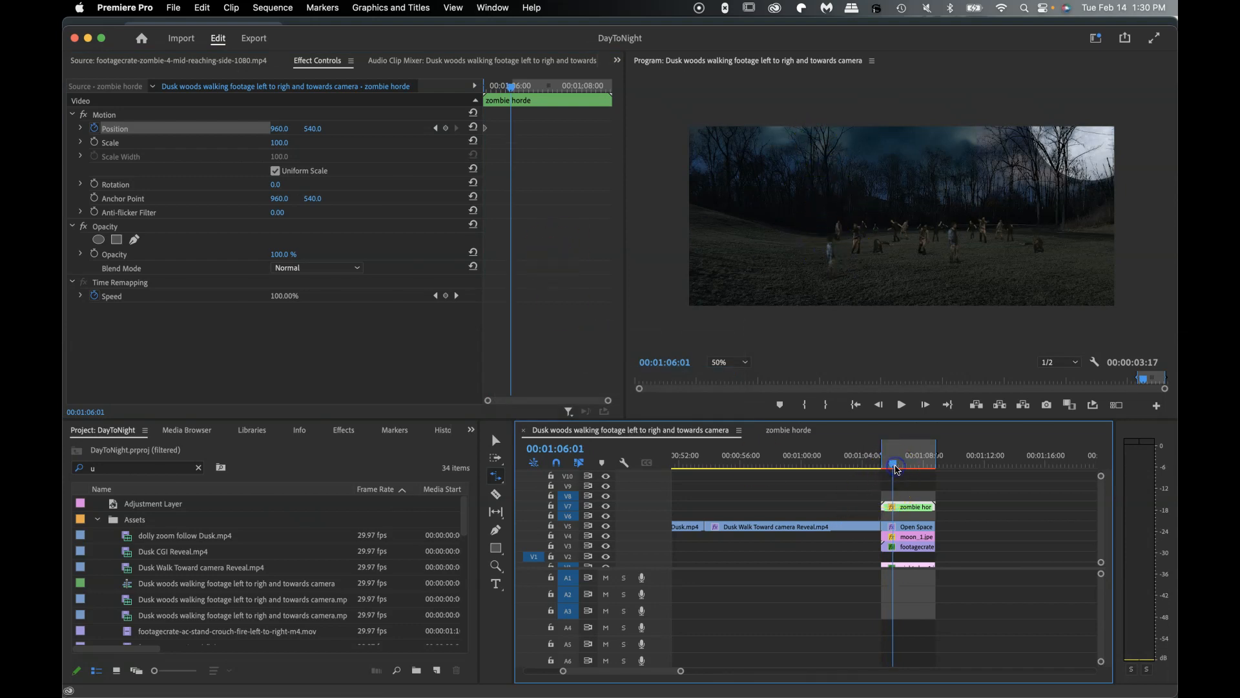
key(Left)
key(Left)
key(Left)
key(Left)
key(Left)
key(Left)
key(Left)
key(Left)
key(Left)
key(Left)
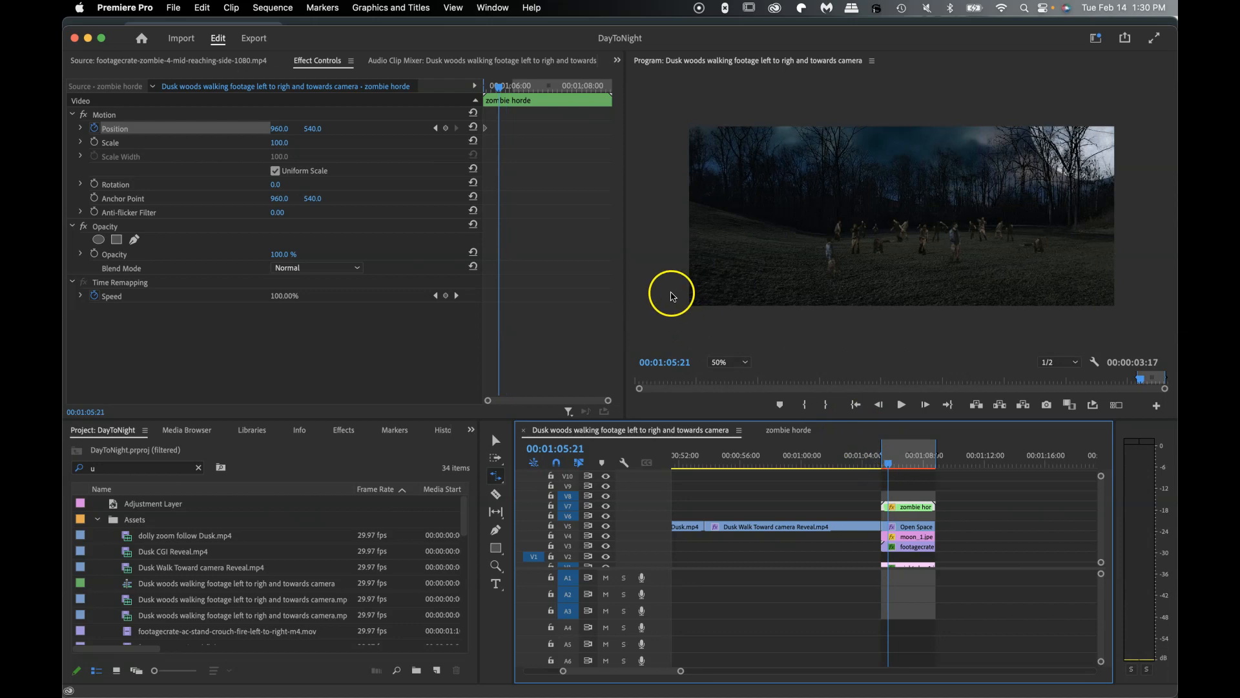
click(281, 132)
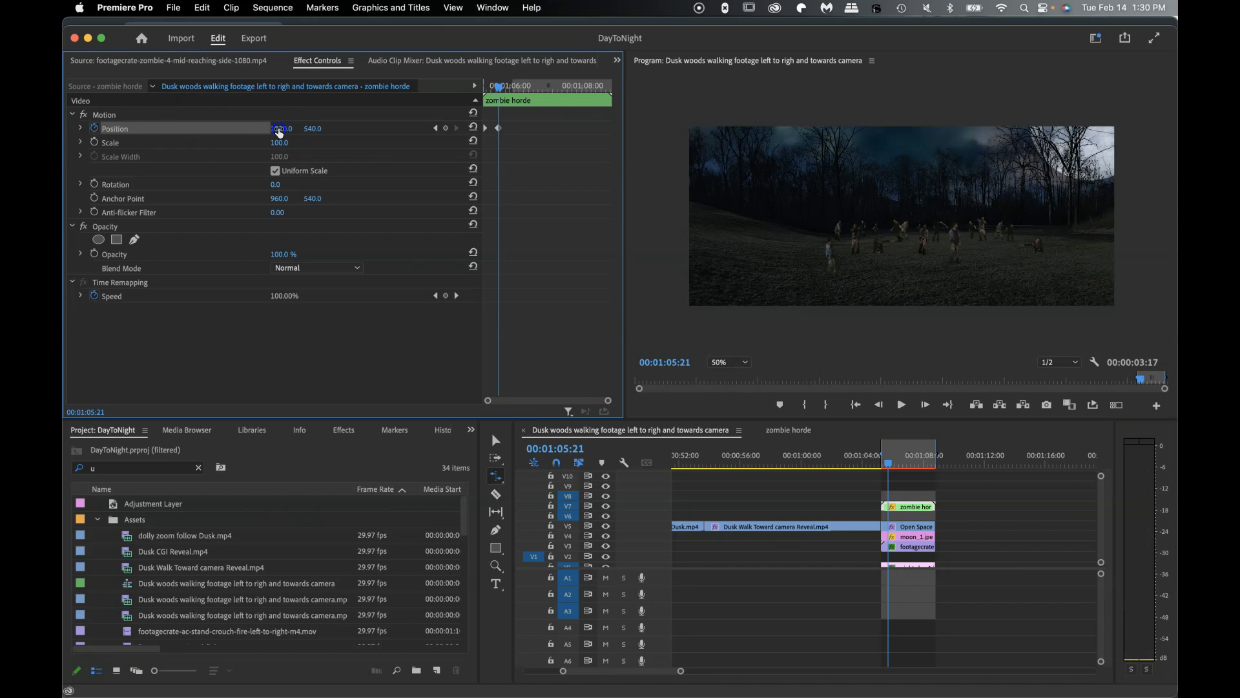
drag(279, 132, 323, 180)
- Try adding intermediate Position keyframes at 00:01:05:17, with a horizontal value of 1067.7, and at 00:01:05:14
key(Left)
key(Left)
key(Left)
key(Left)
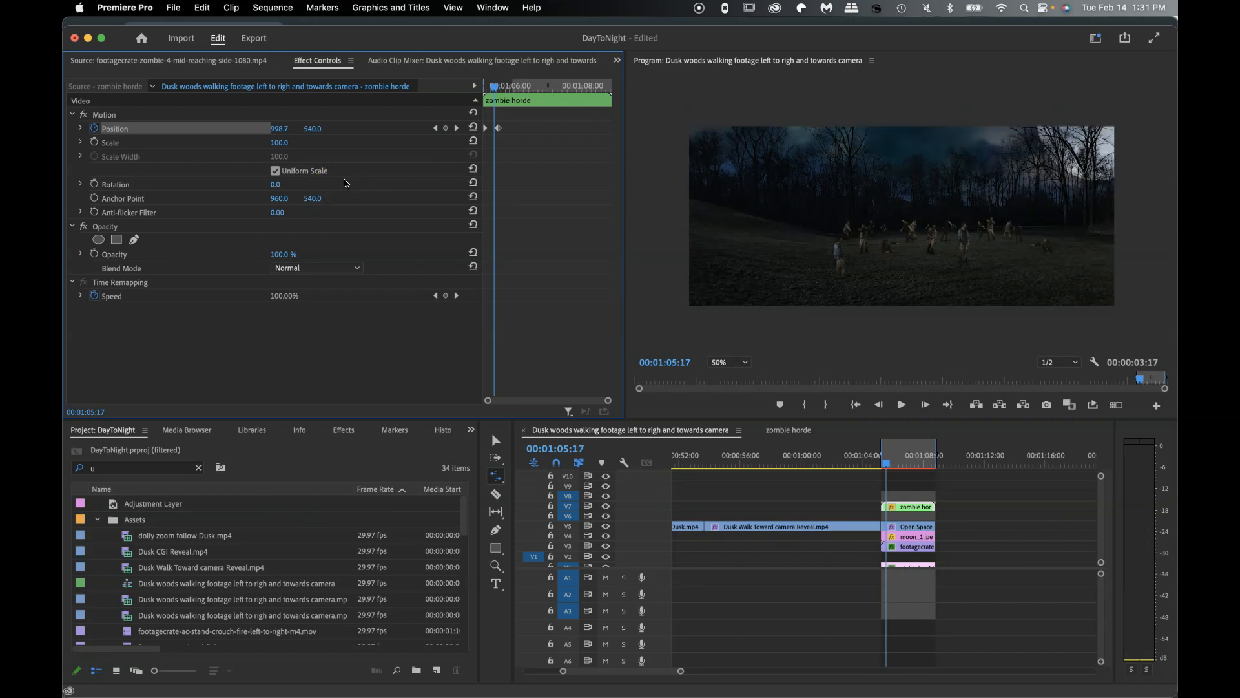
drag(278, 128, 278, 128)
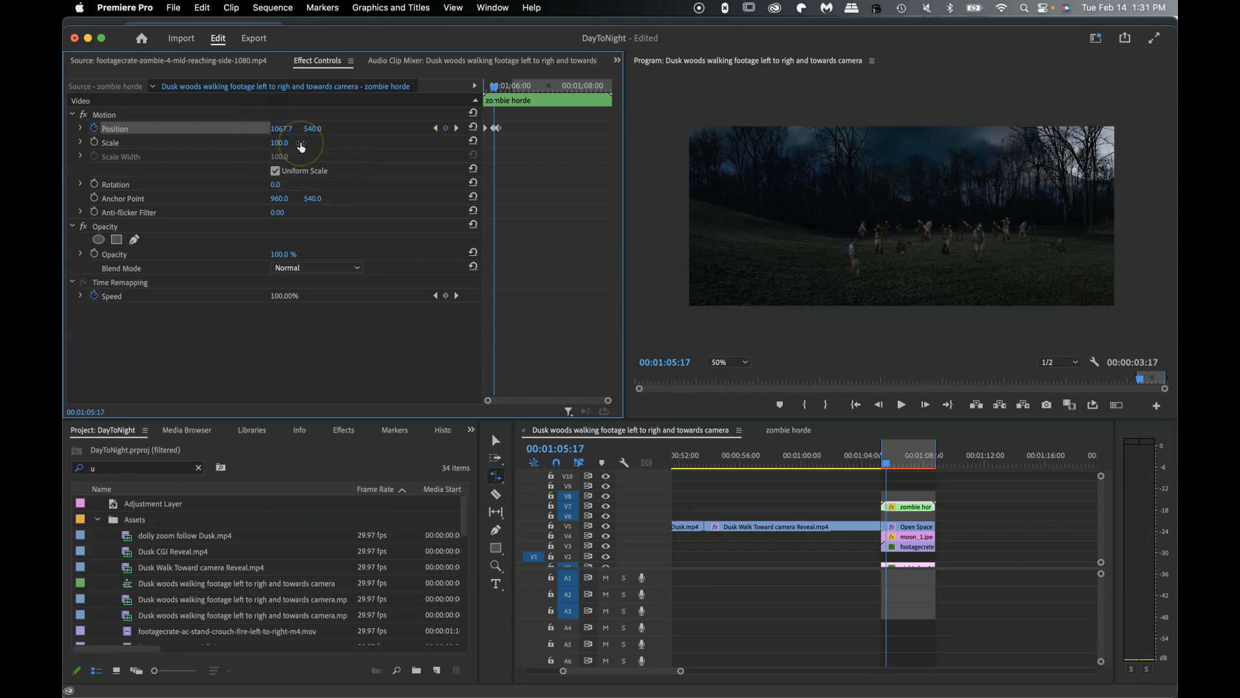
key(Left)
key(Left)
key(Left)
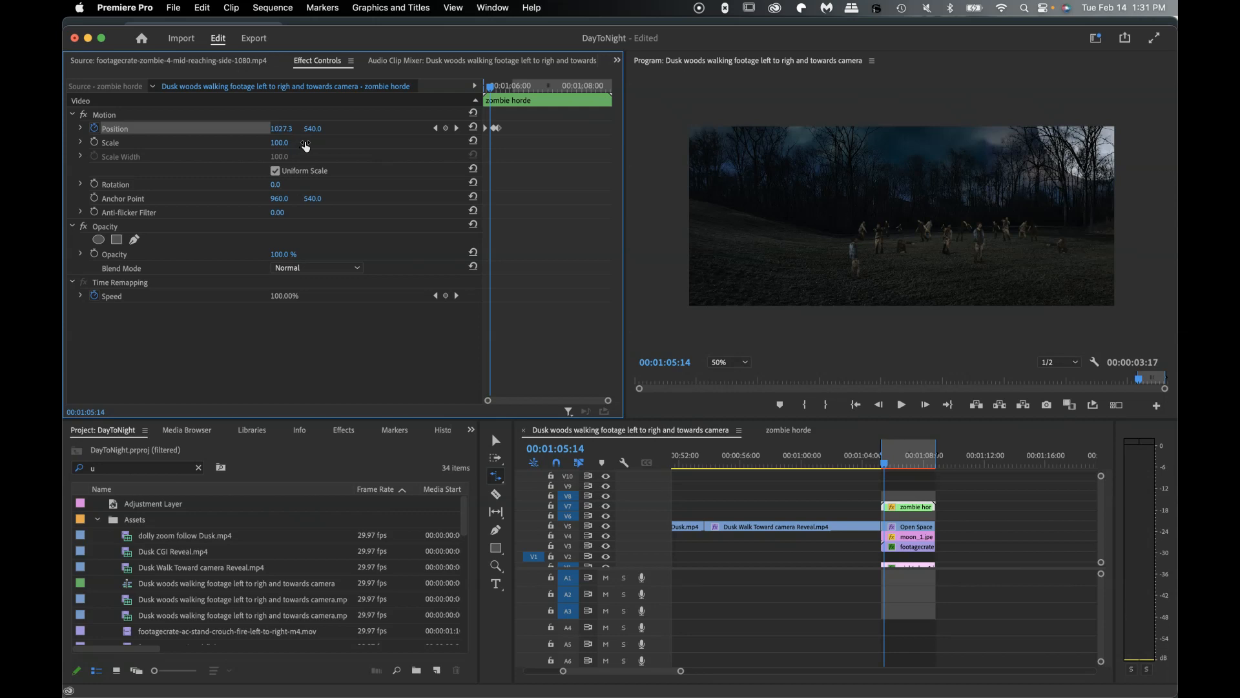
drag(277, 129, 283, 129)
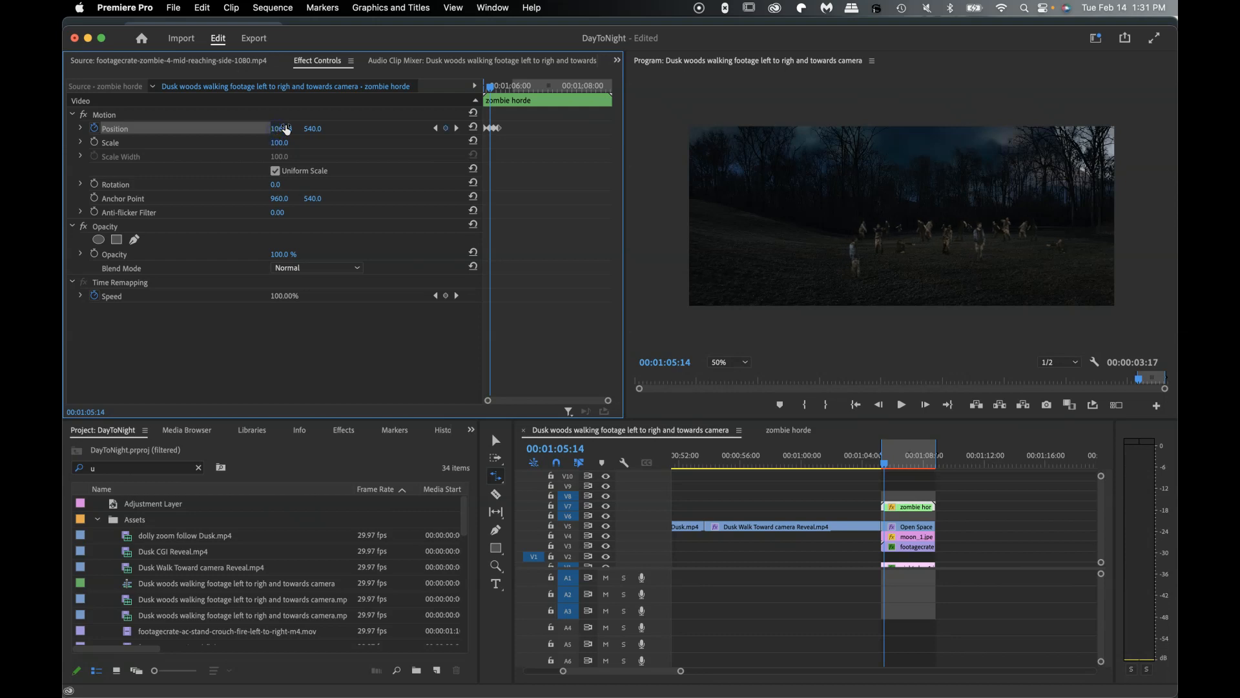
click(276, 132)
key(Left)
key(Left)
key(Left)
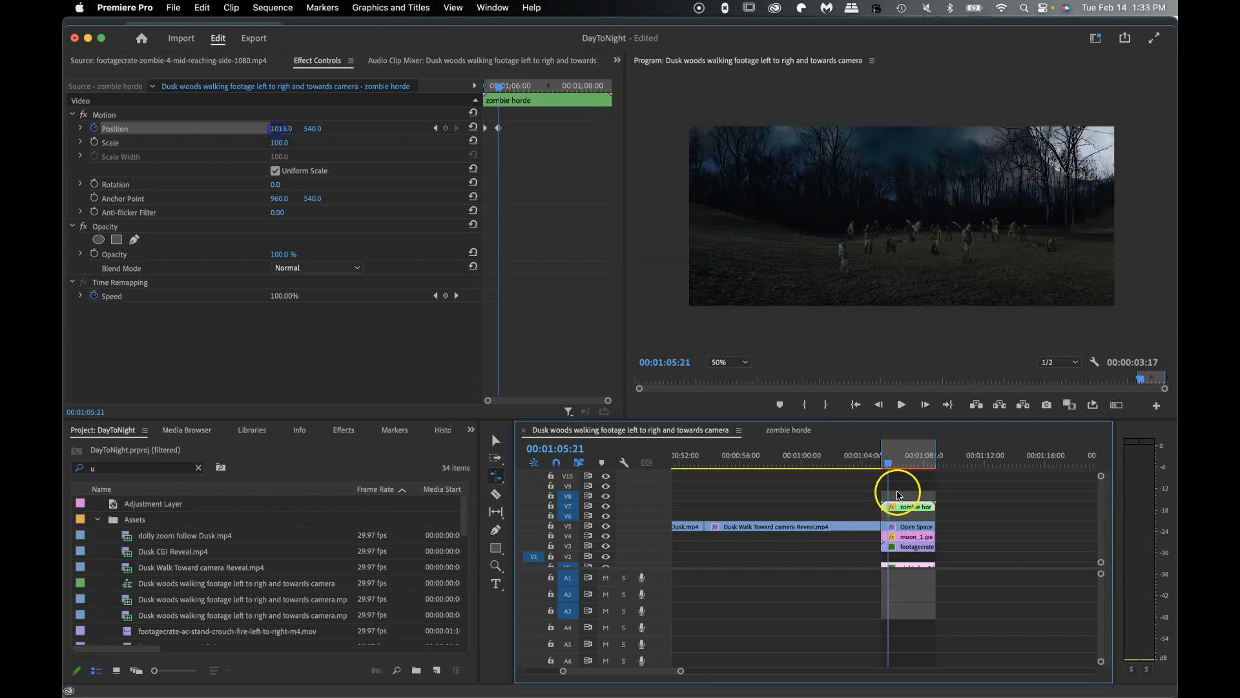
- Find the Gaussian Blur video effect and apply it to the zombie horde clip
click(885, 466)
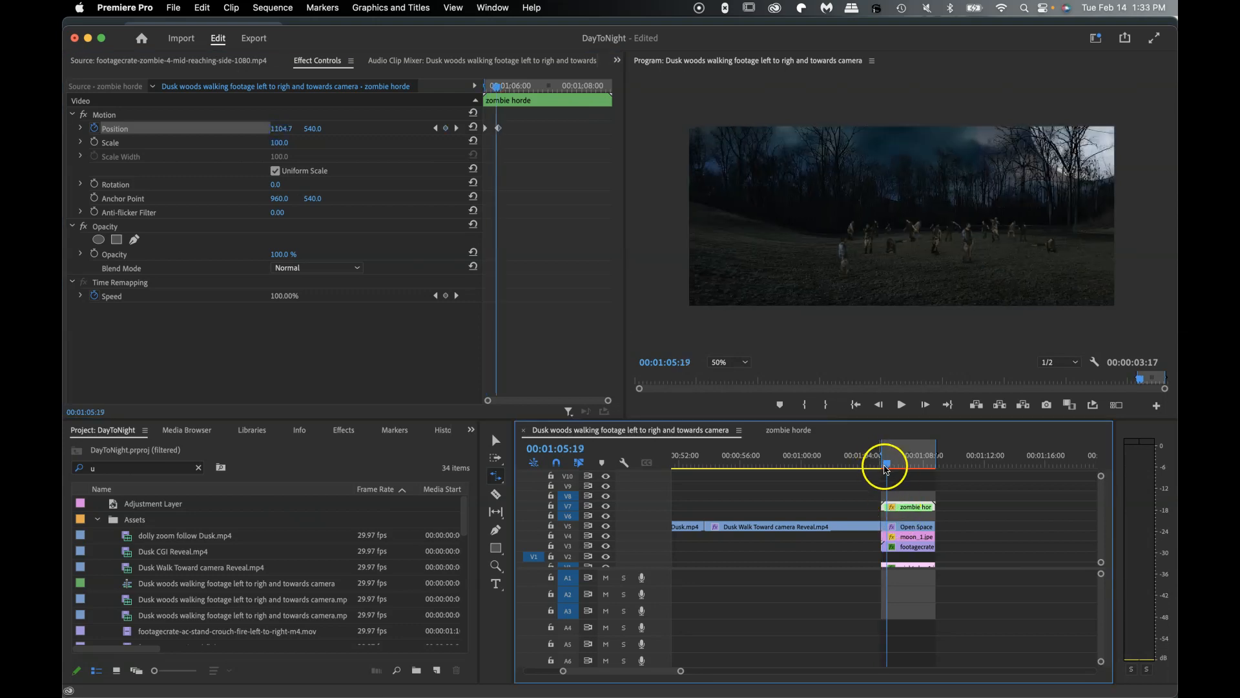
drag(885, 468, 881, 466)
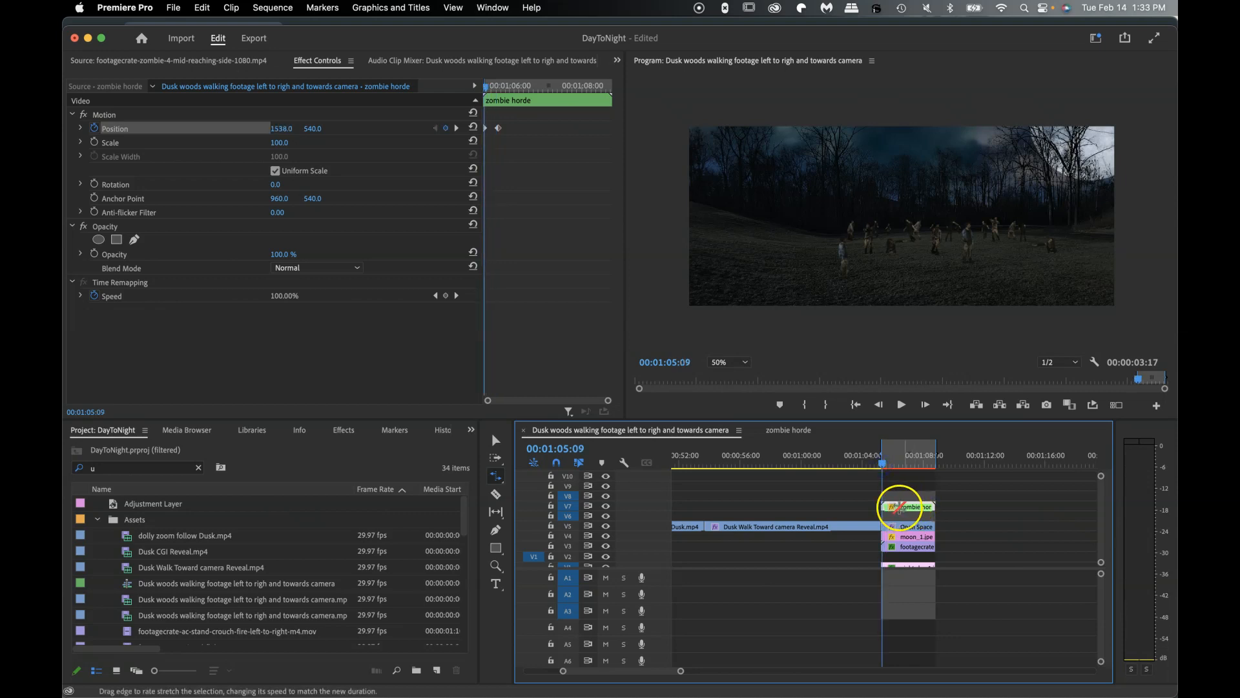
click(342, 429)
click(141, 447)
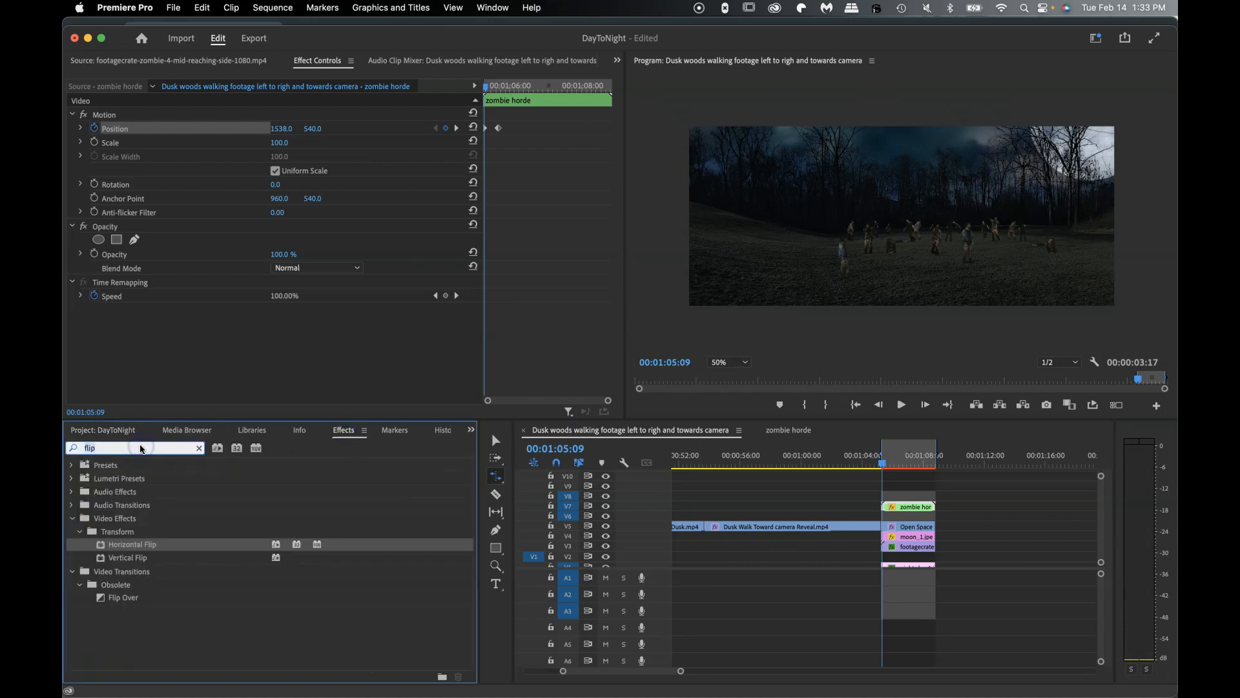
text(gau)
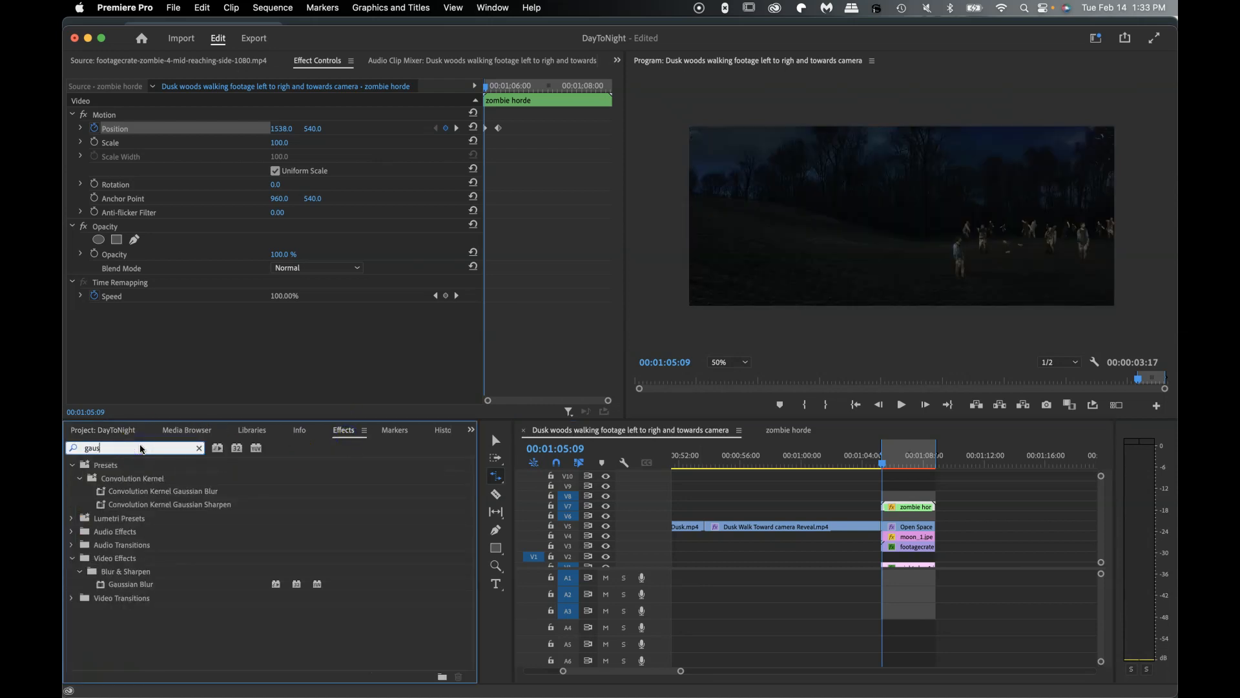
text(s)
click(137, 585)
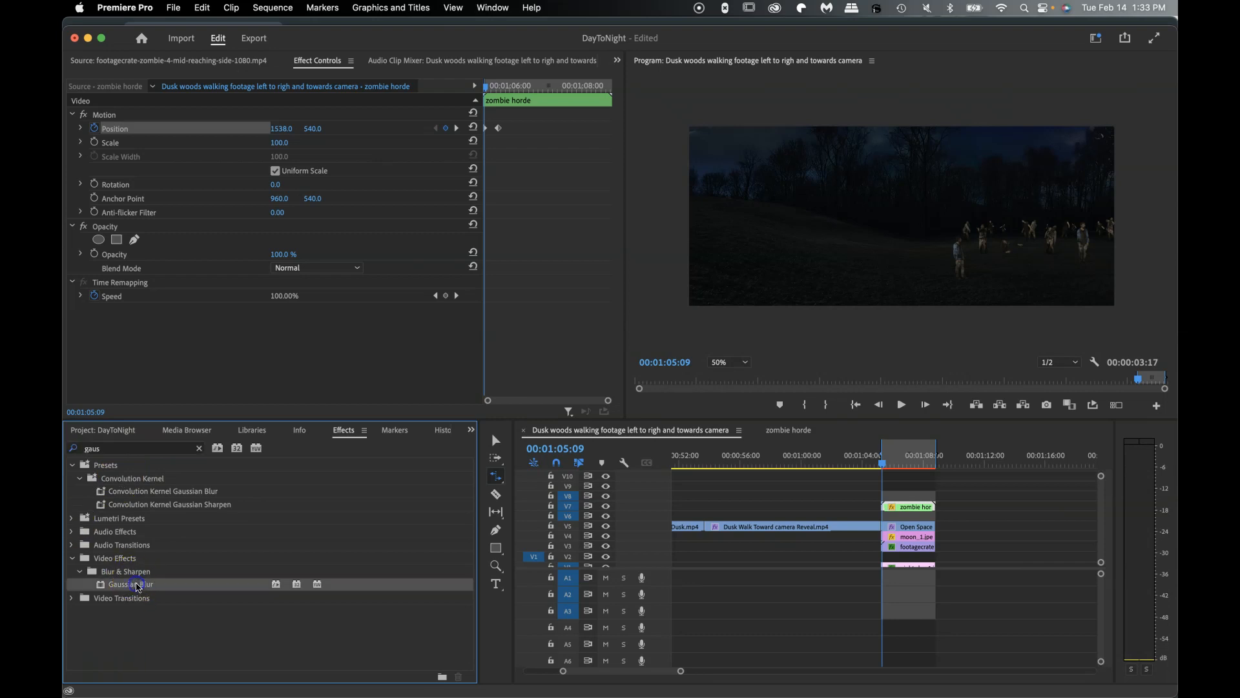
drag(135, 588, 895, 507)
- Keyframe the Gaussian Blur at the start of the zombie horde clip with Blurriness 53 and Horizontal blur dimensions
click(104, 338)
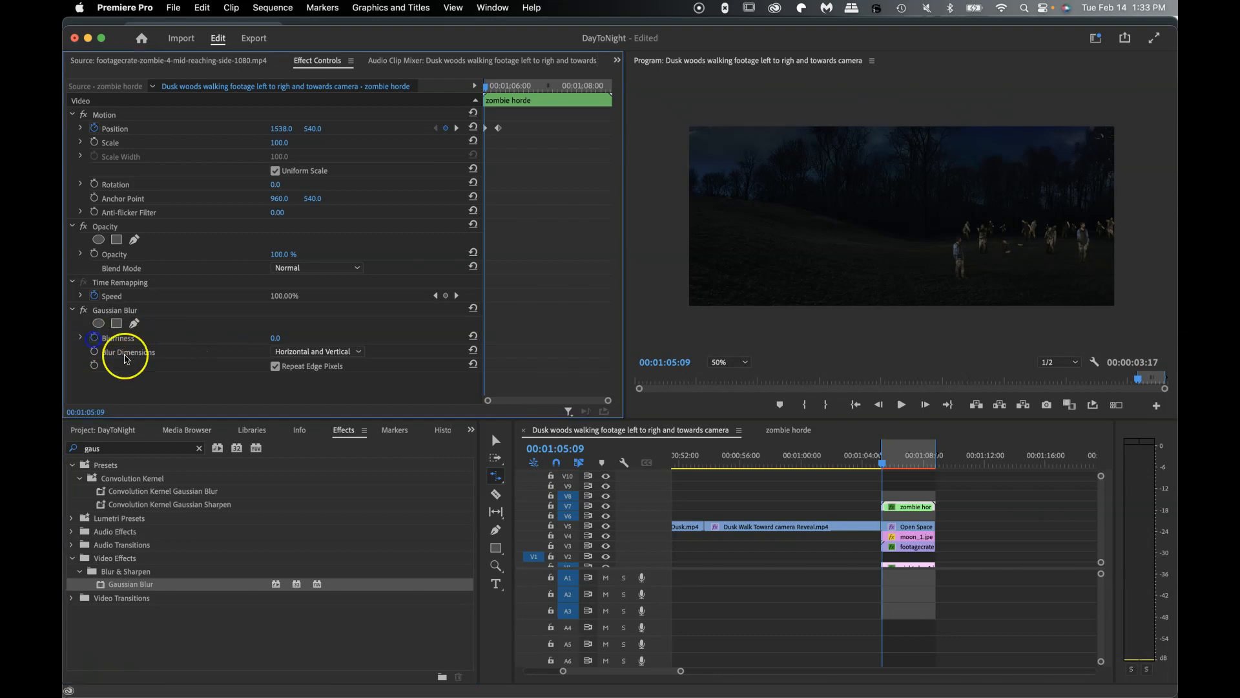
click(276, 341)
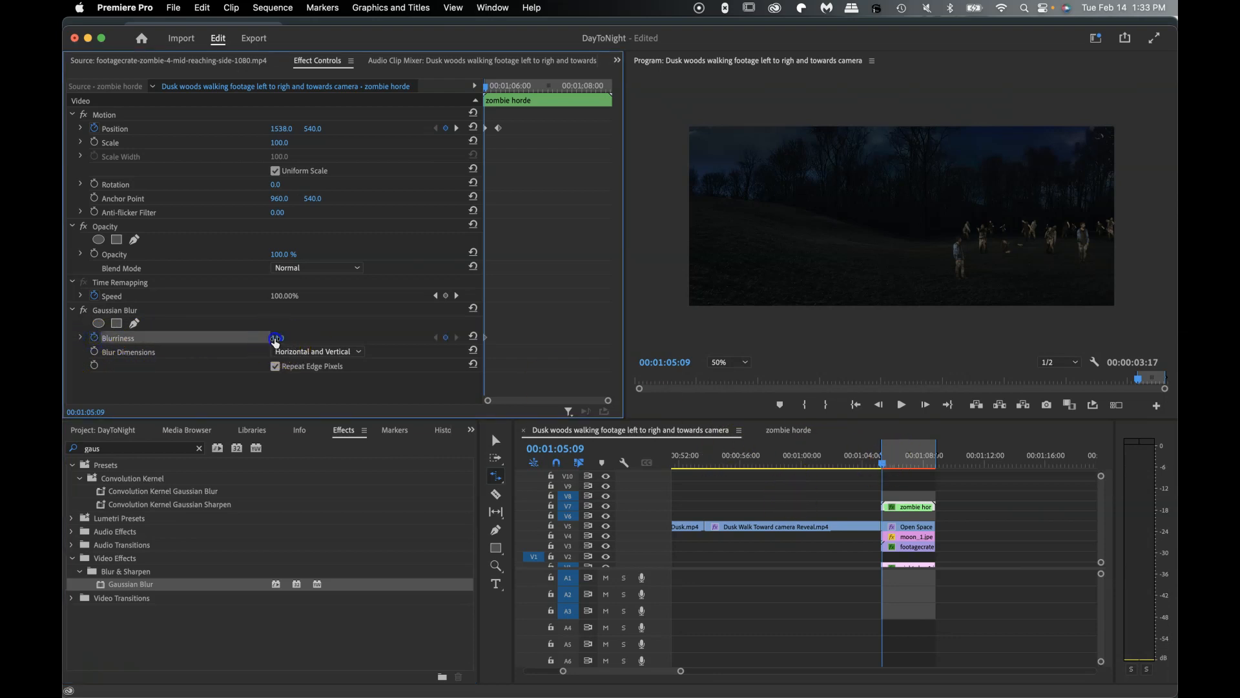
click(308, 354)
click(312, 386)
click(276, 340)
text(53)
- Add a Blurriness keyframe of 0 at 00:01:06:02 and set it to Ease In
click(894, 464)
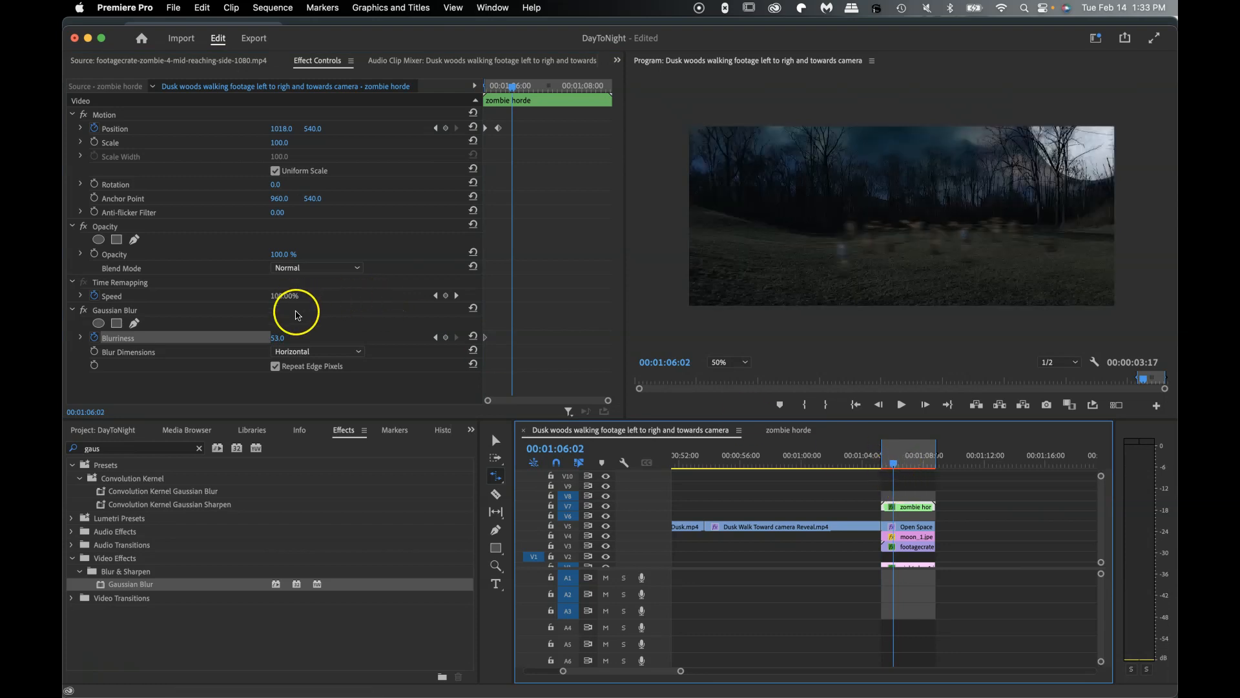
click(277, 337)
text(0)
key(Return)
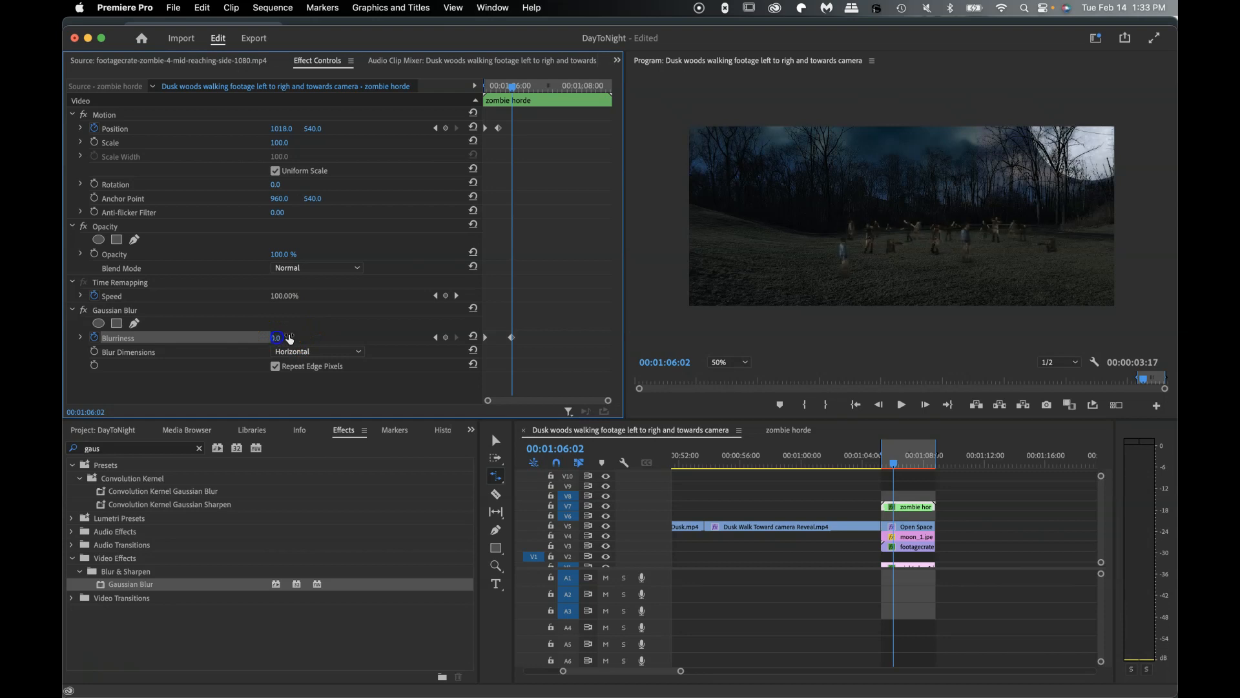
right_click(511, 337)
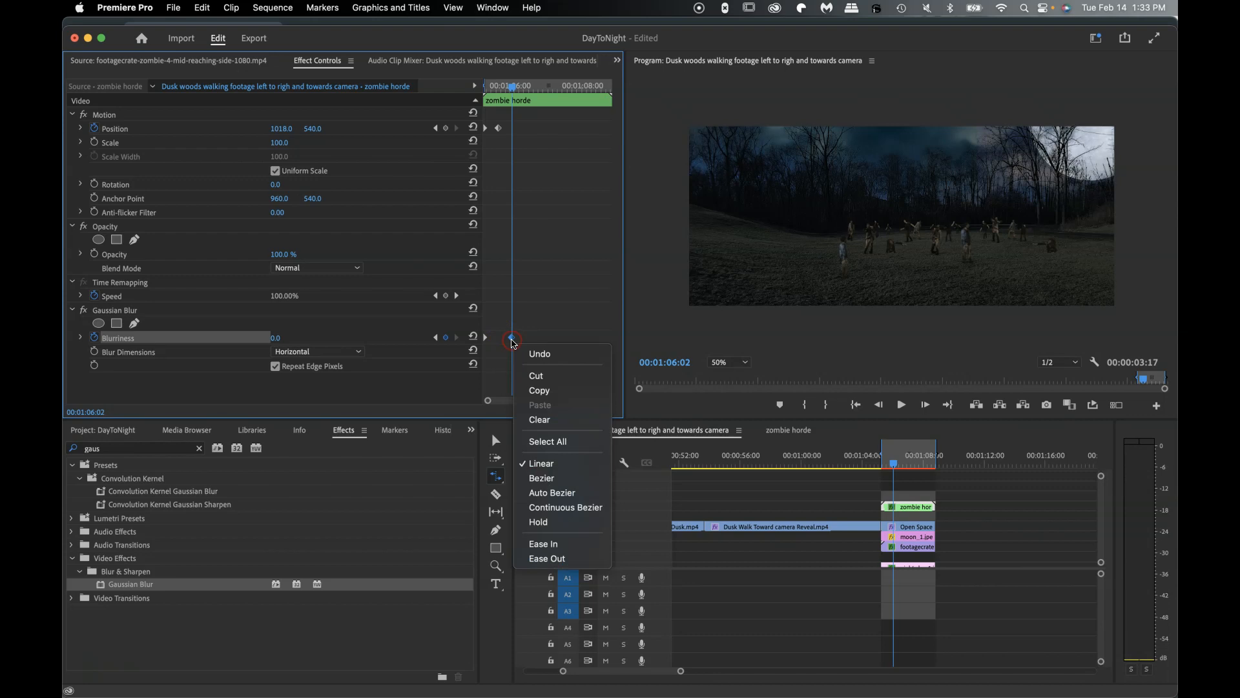
click(554, 549)
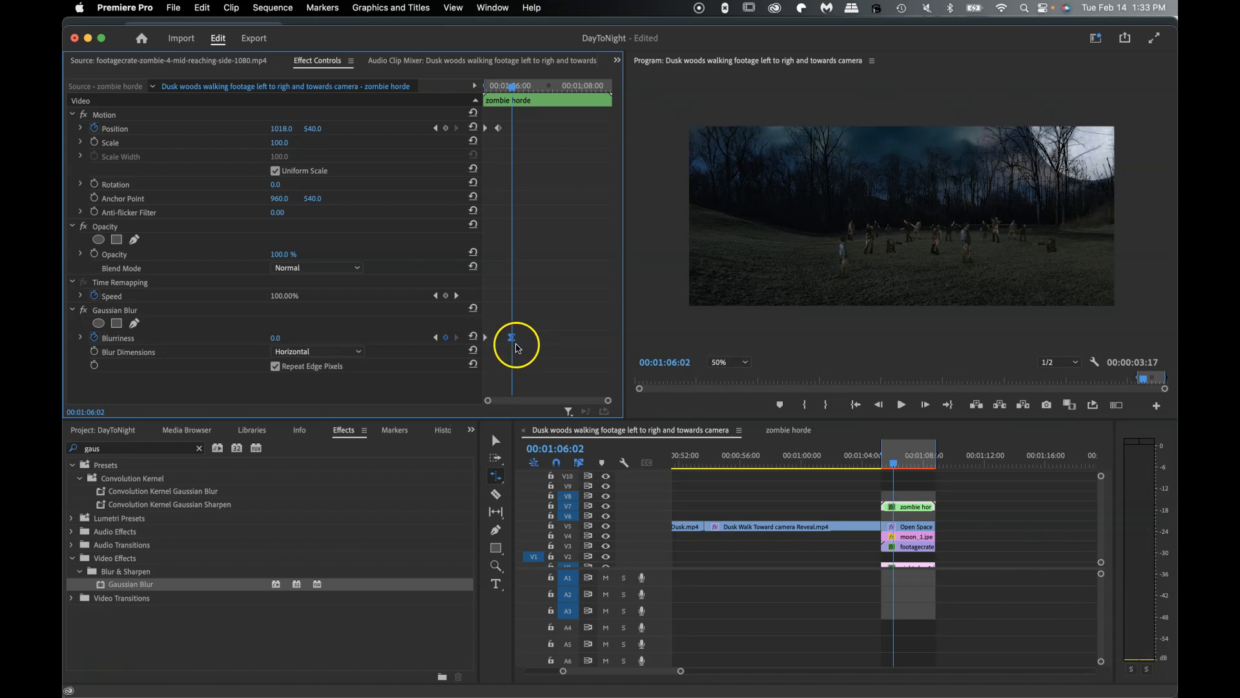
- Play and scrub through the cut into the open field to examine the horde's motion and blur against the camera pan
click(878, 465)
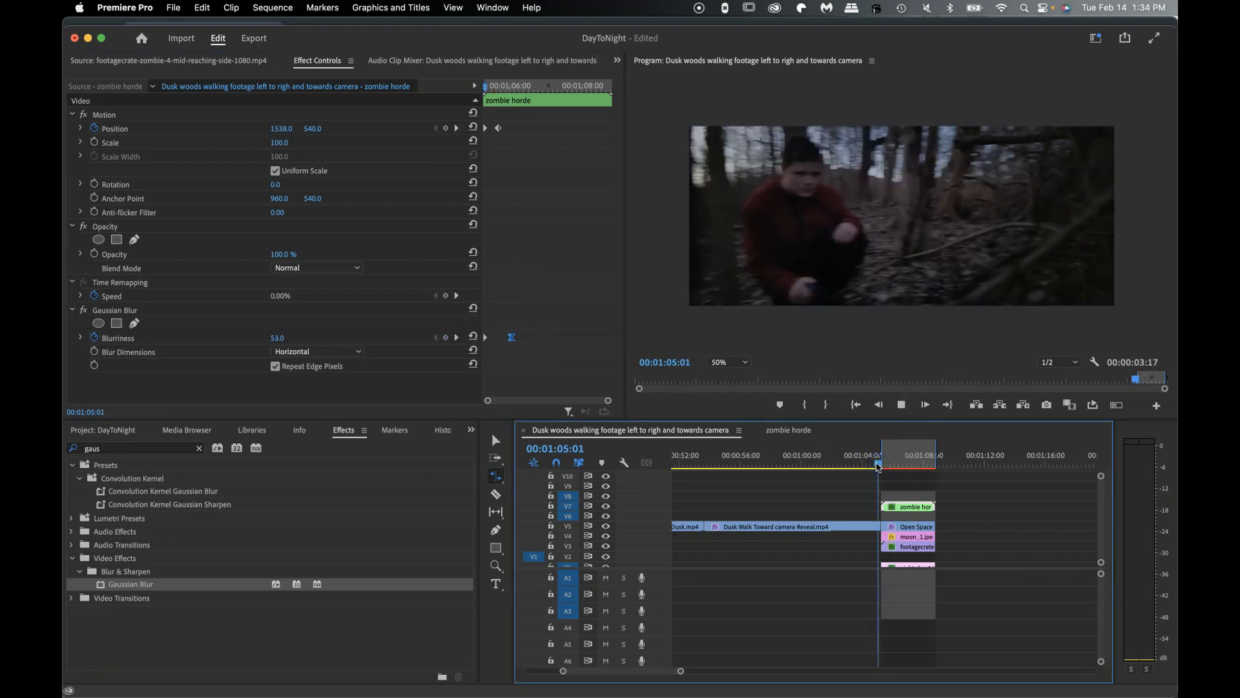
key(space)
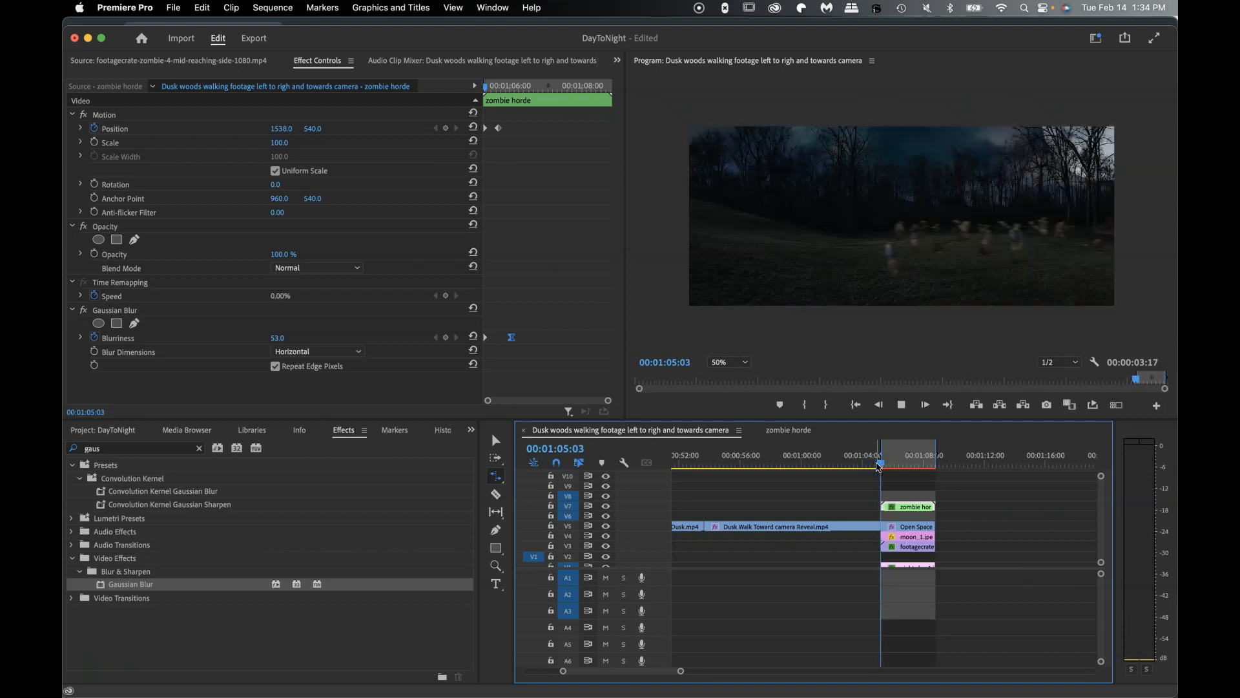
click(853, 471)
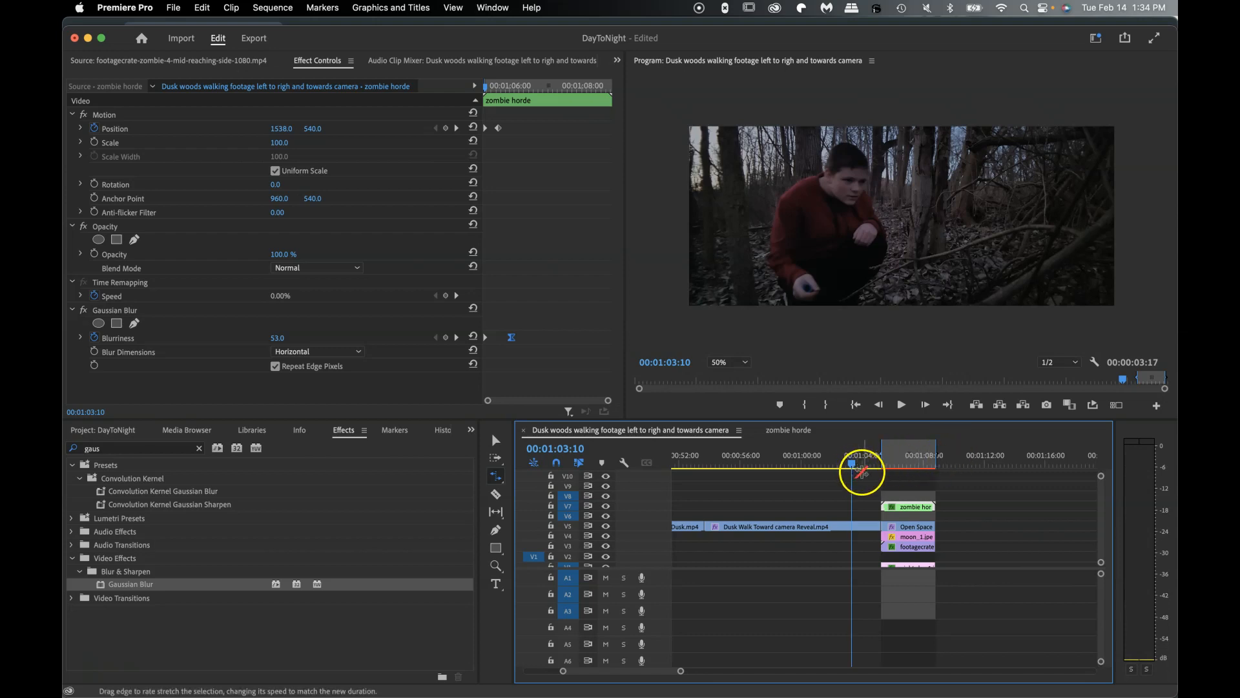
click(880, 461)
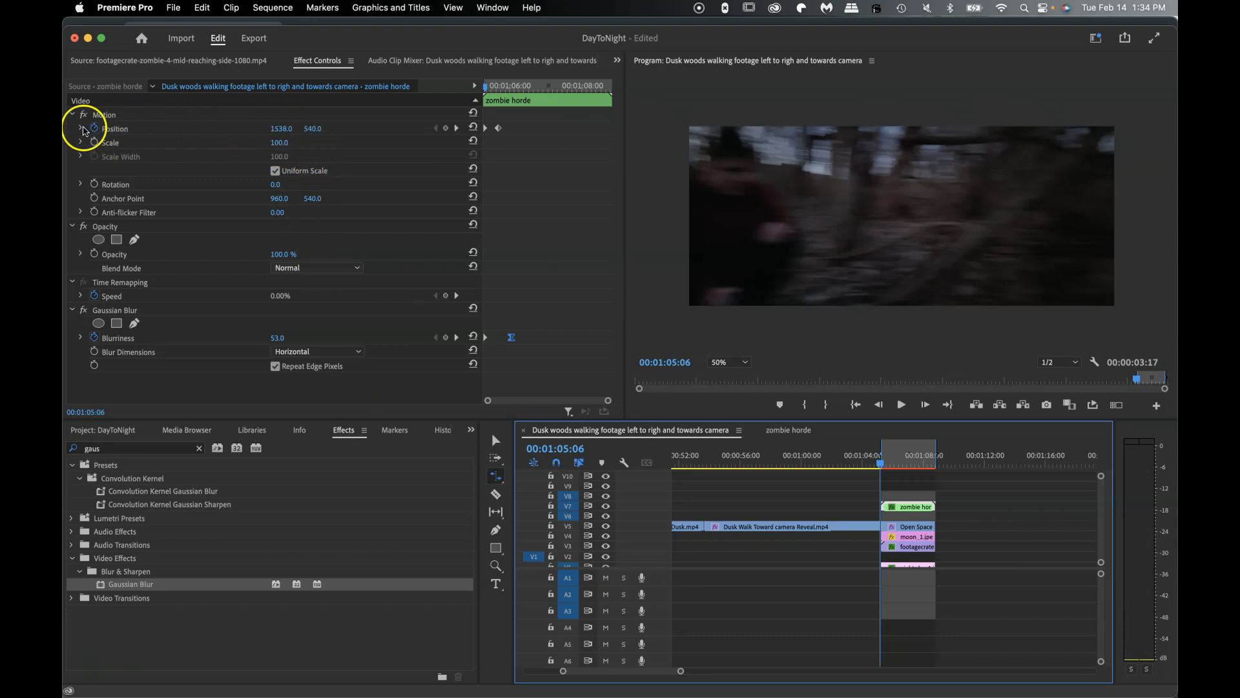
click(878, 465)
drag(877, 467, 875, 467)
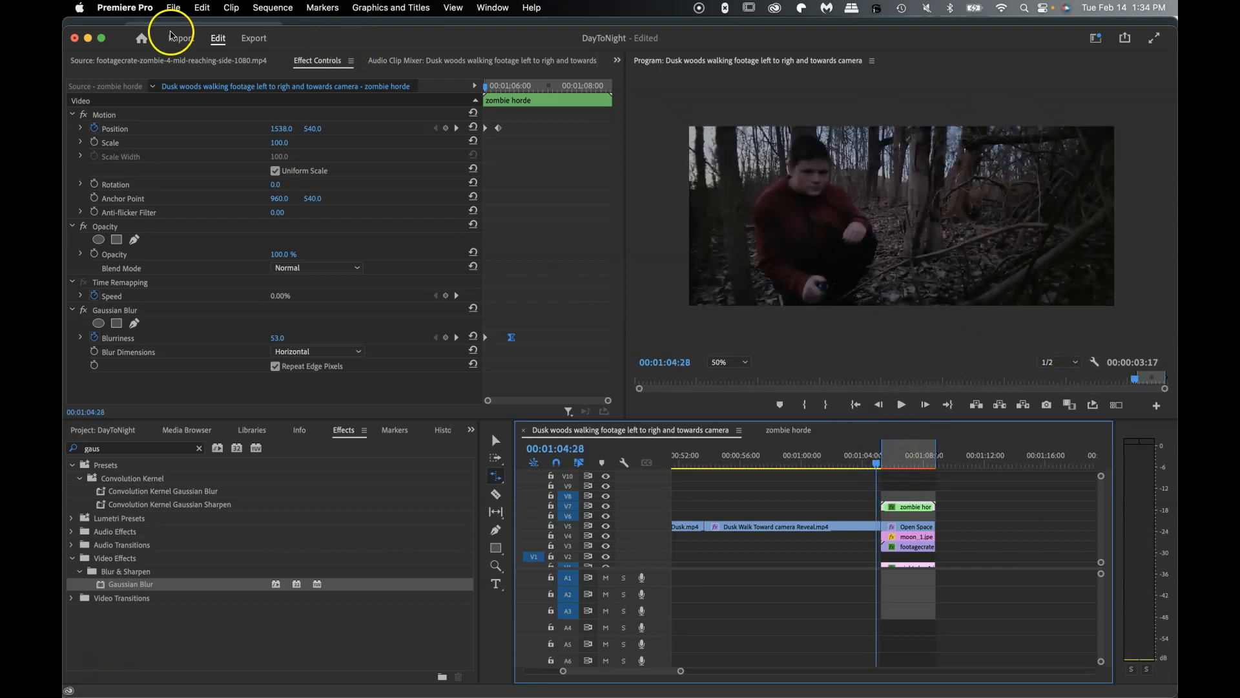
click(872, 465)
key(space)
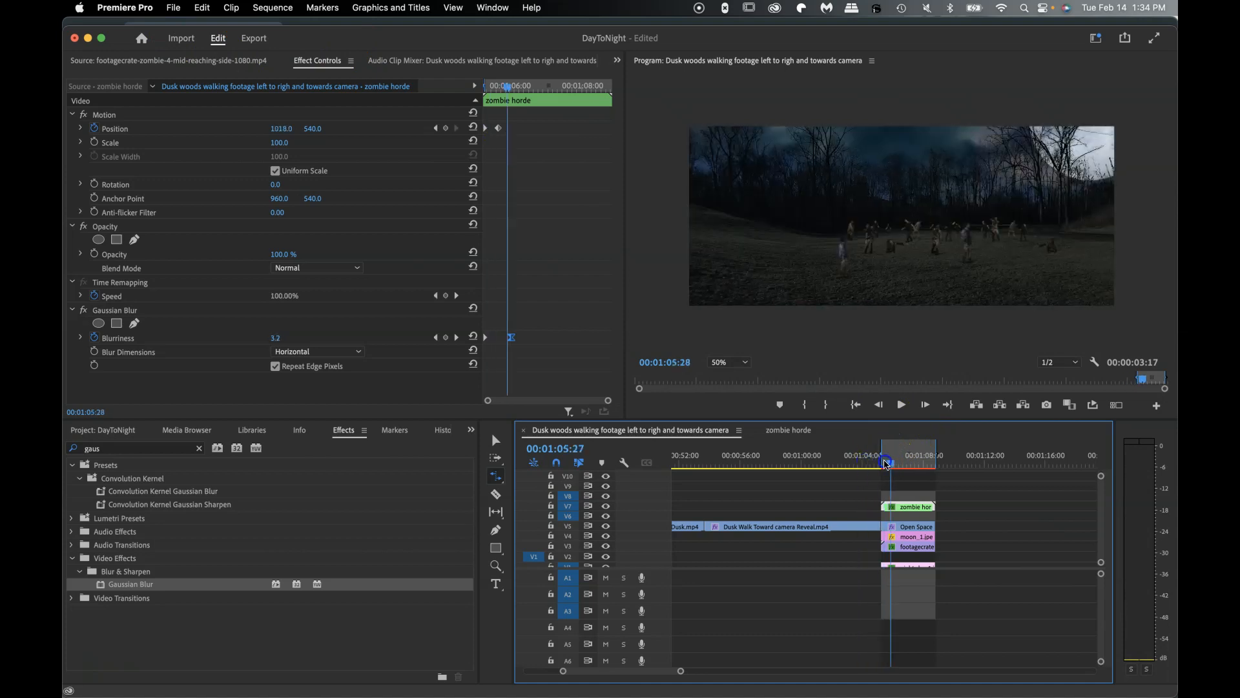
drag(917, 466, 908, 493)
key(space)
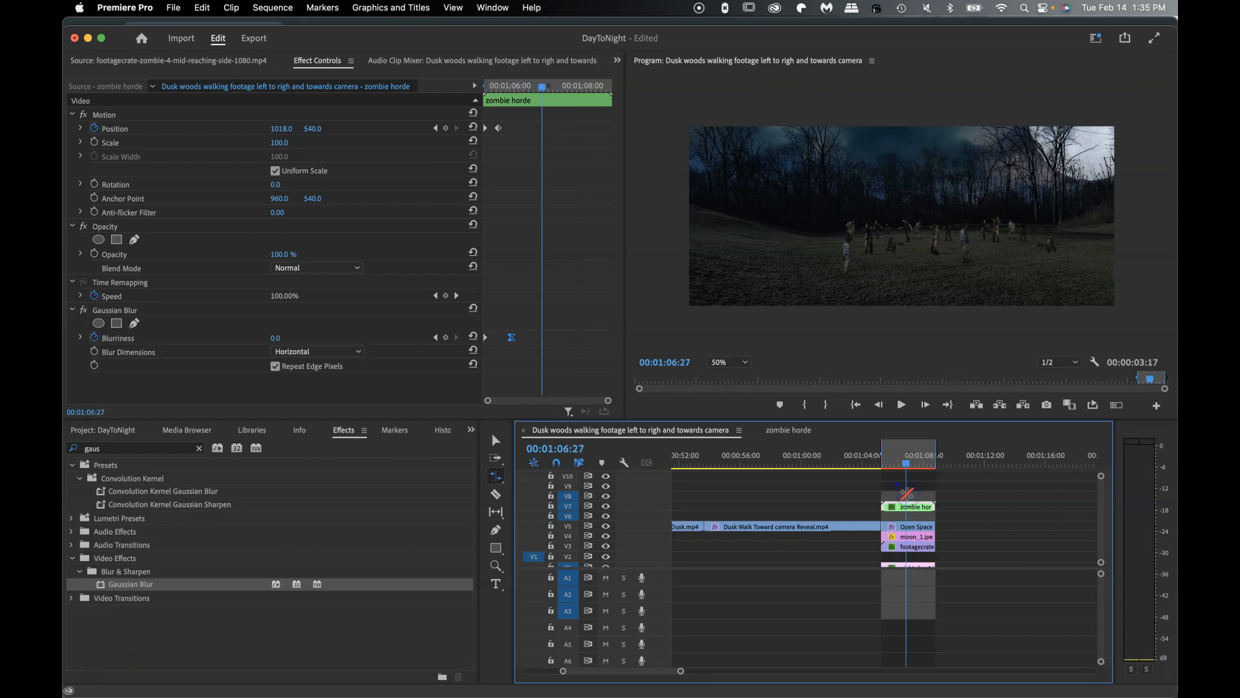